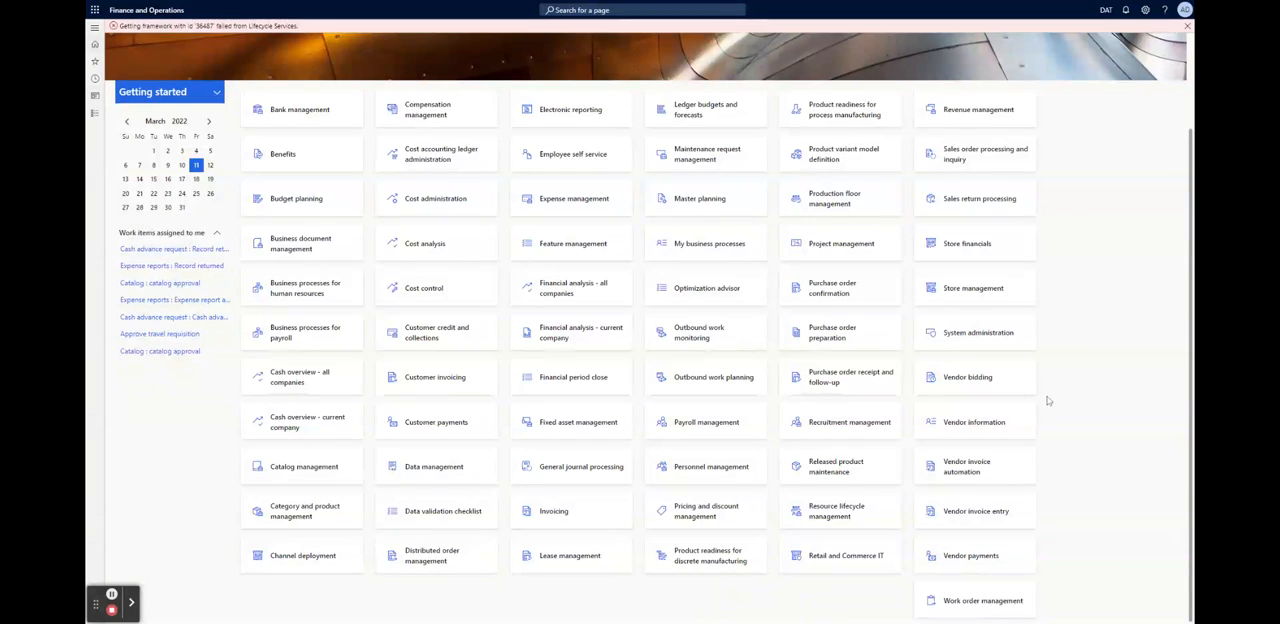
Look through the workspace tiles on the home dashboard
{"action": "scroll", "coordinate": [1070, 477], "scroll_direction": "up", "scroll_amount": 2}
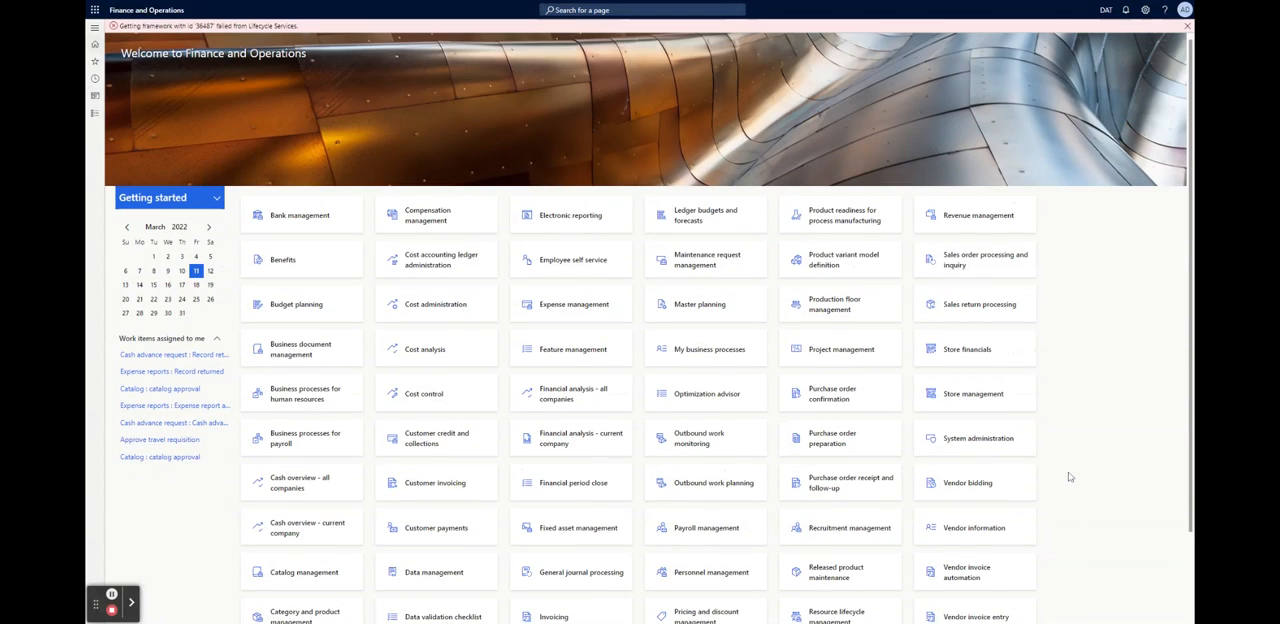
{"action": "scroll", "coordinate": [1070, 477], "scroll_direction": "down", "scroll_amount": 2}
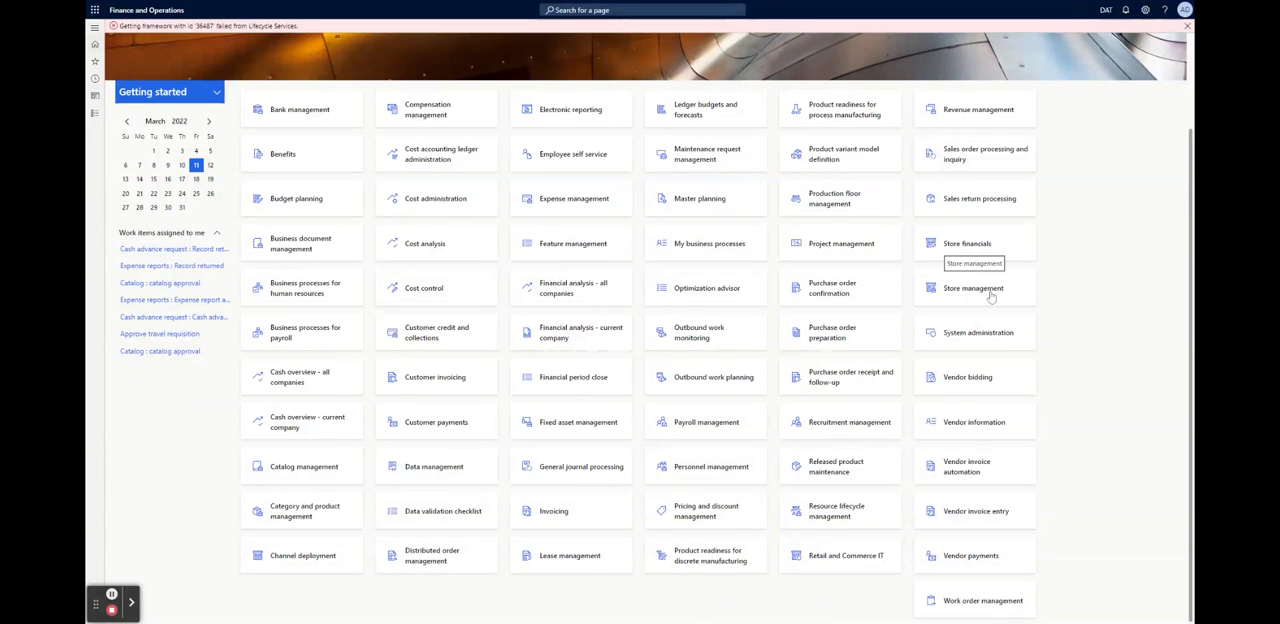
{"action": "scroll", "coordinate": [1092, 297], "scroll_direction": "up", "scroll_amount": 3}
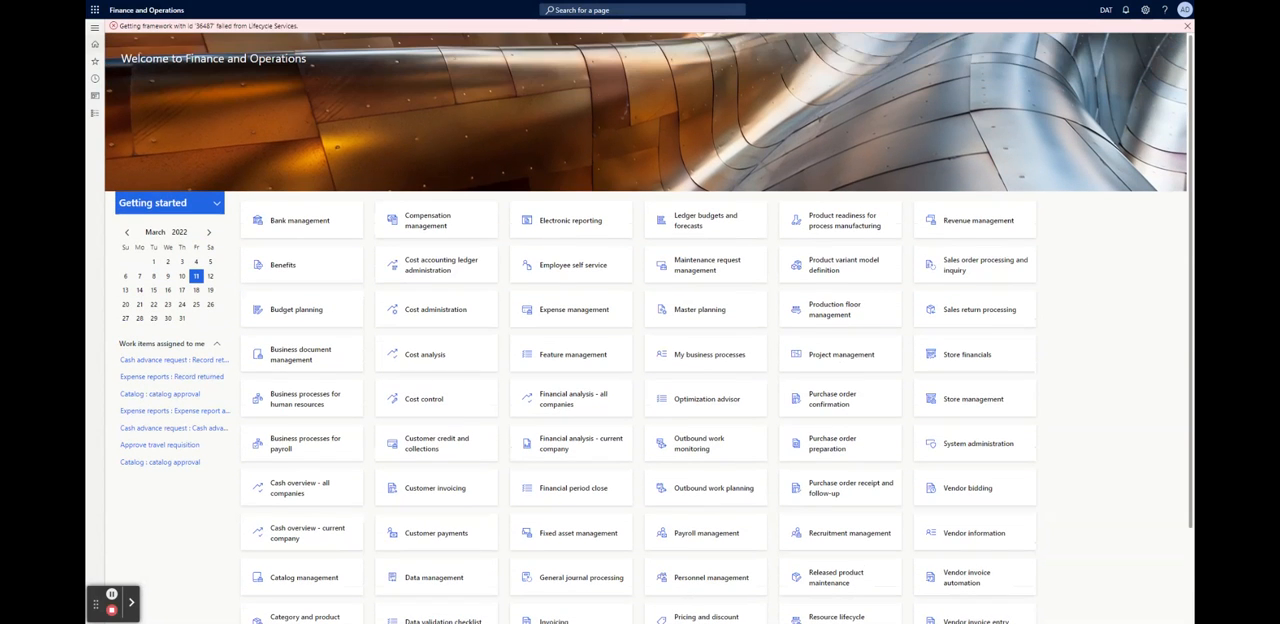
{"action": "left_click_drag", "start_coordinate": [186, 60], "coordinate": [336, 62]}
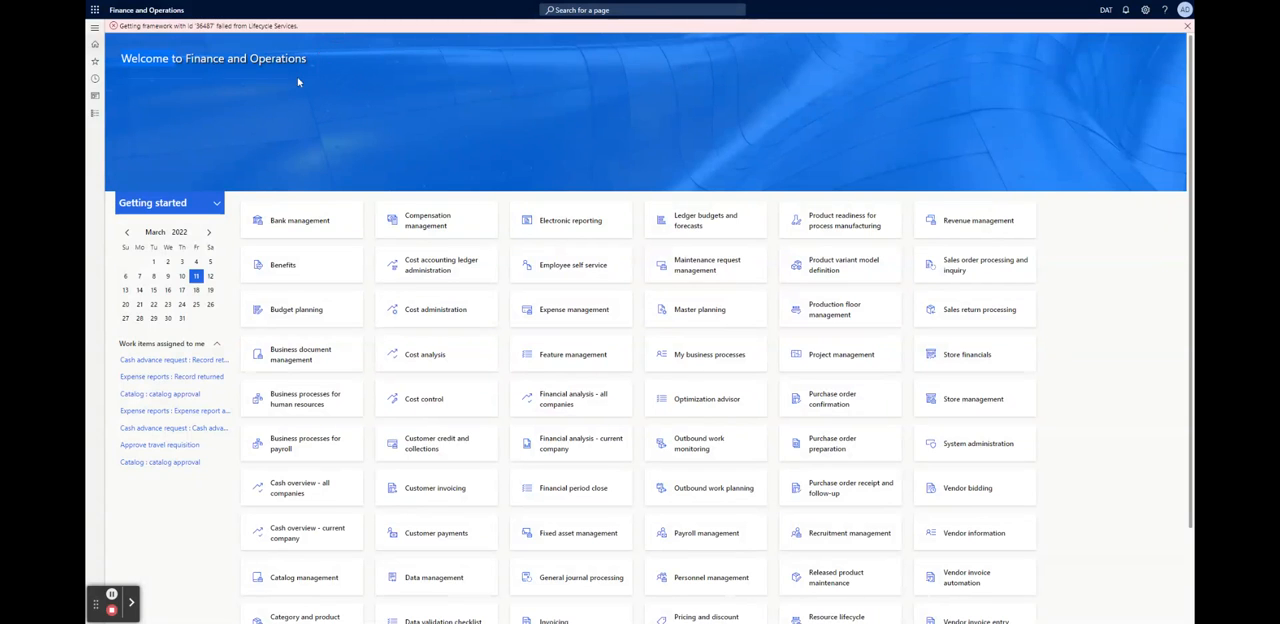
{"action": "left_click", "coordinate": [1080, 290]}
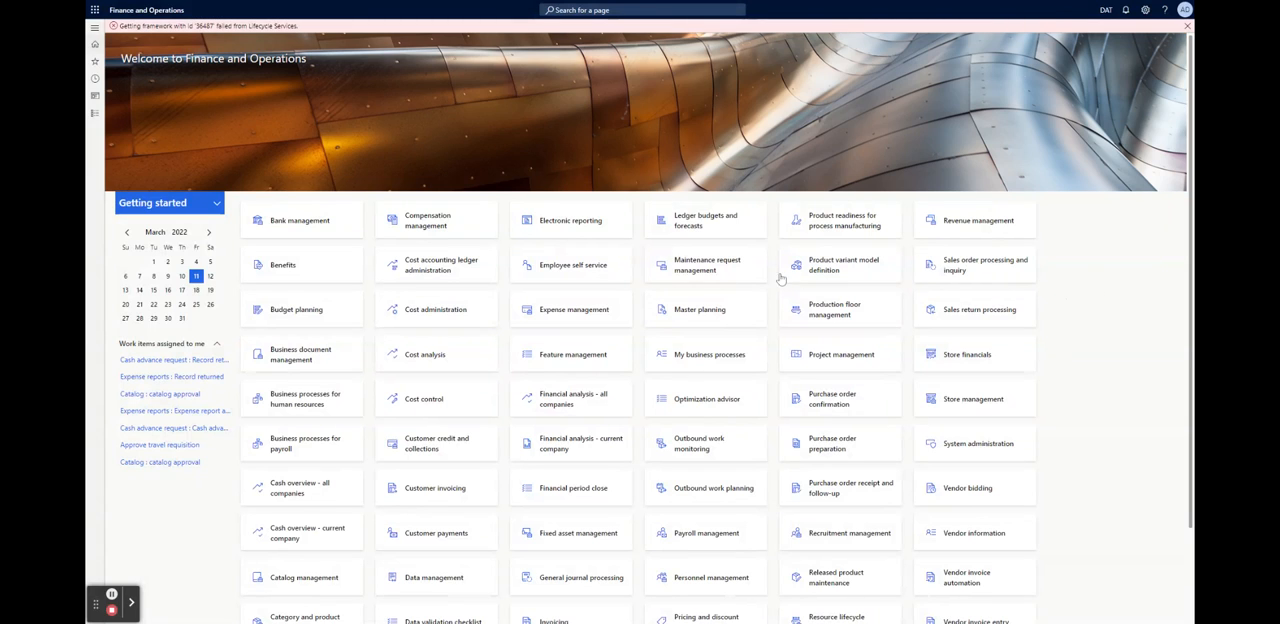
{"action": "scroll", "coordinate": [772, 276], "scroll_direction": "down", "scroll_amount": 2}
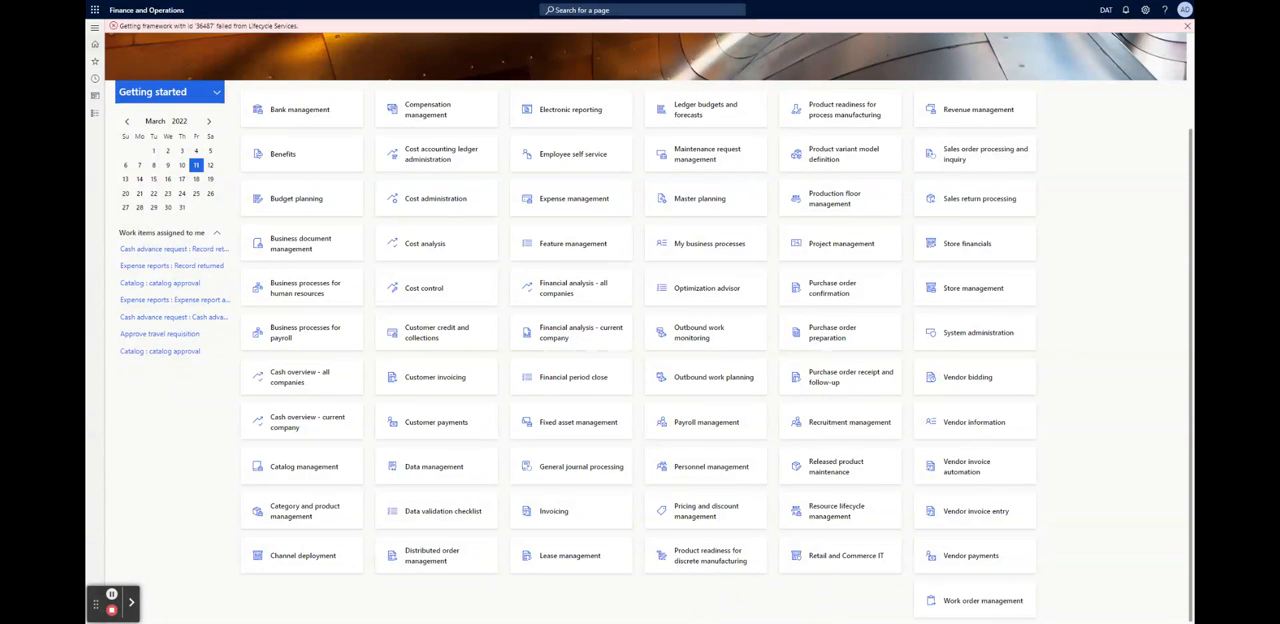
{"action": "scroll", "coordinate": [1061, 352], "scroll_direction": "up", "scroll_amount": 2}
{"action": "scroll", "coordinate": [1062, 354], "scroll_direction": "down", "scroll_amount": 2}
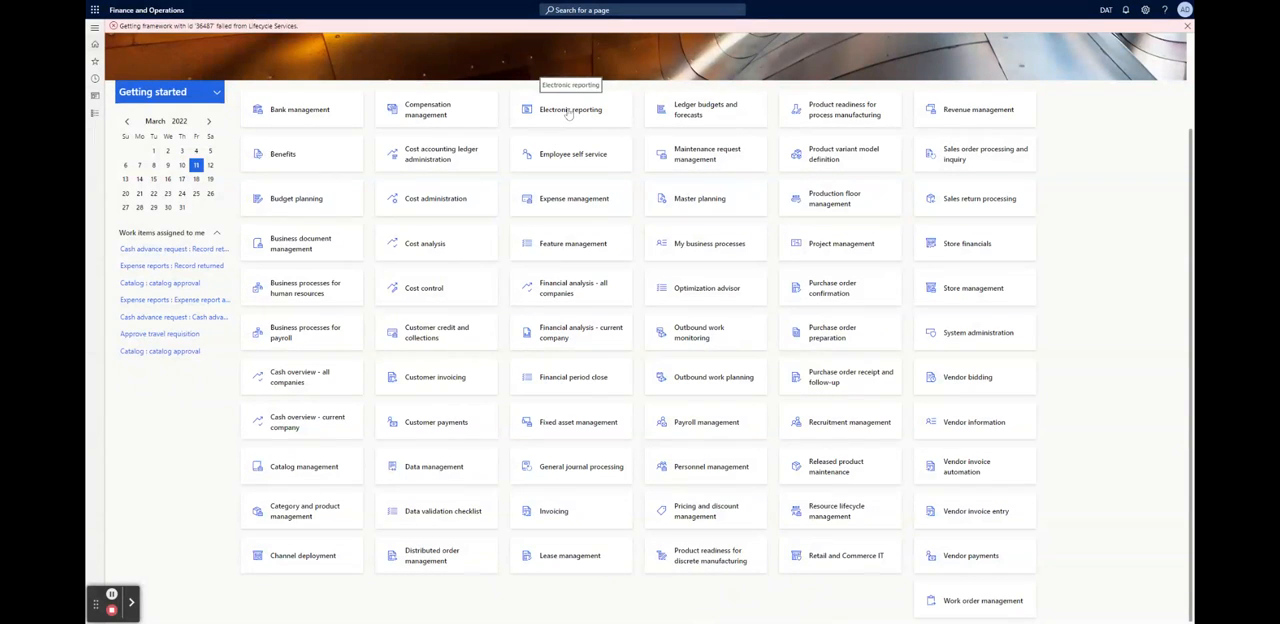
Open the tax configurations from the Electronic reporting workspace and examine the Taxable Document versions and configuration components
{"action": "left_click", "coordinate": [604, 323]}
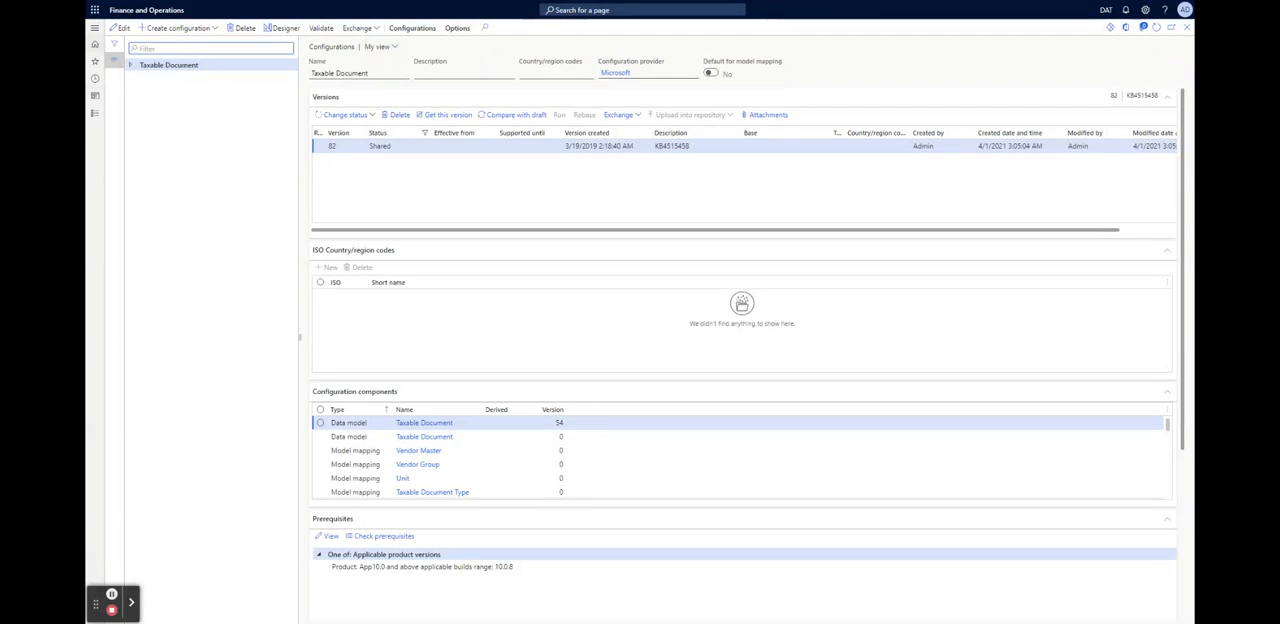
{"action": "left_click", "coordinate": [392, 48]}
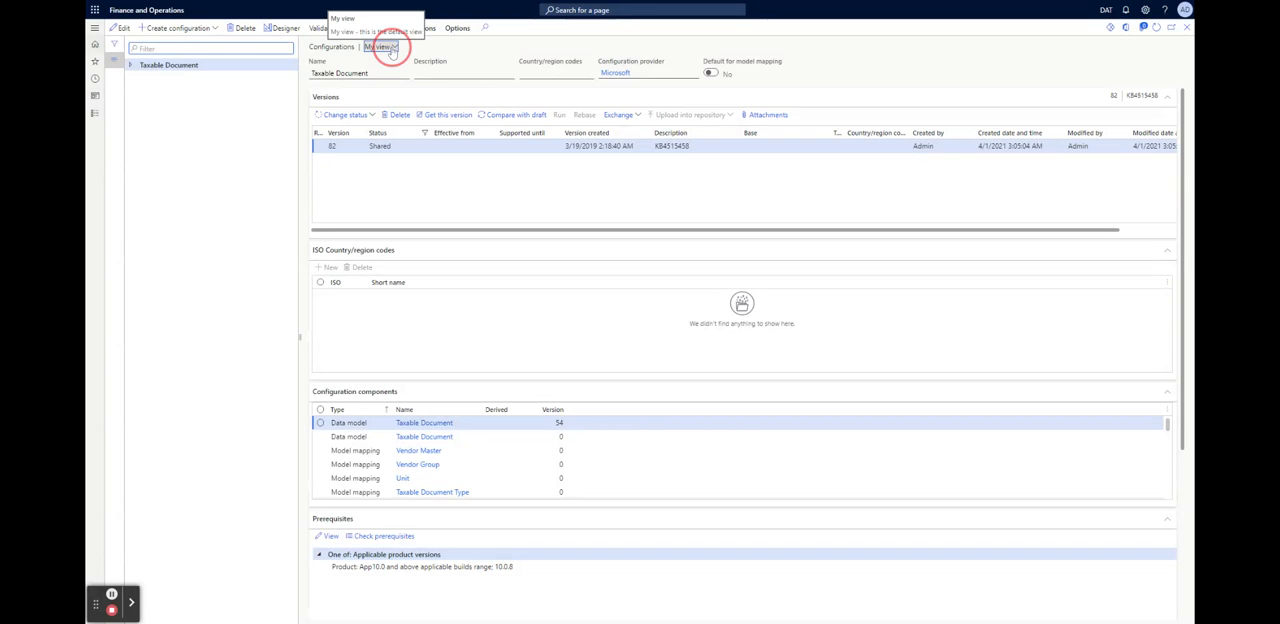
{"action": "left_click", "coordinate": [455, 48]}
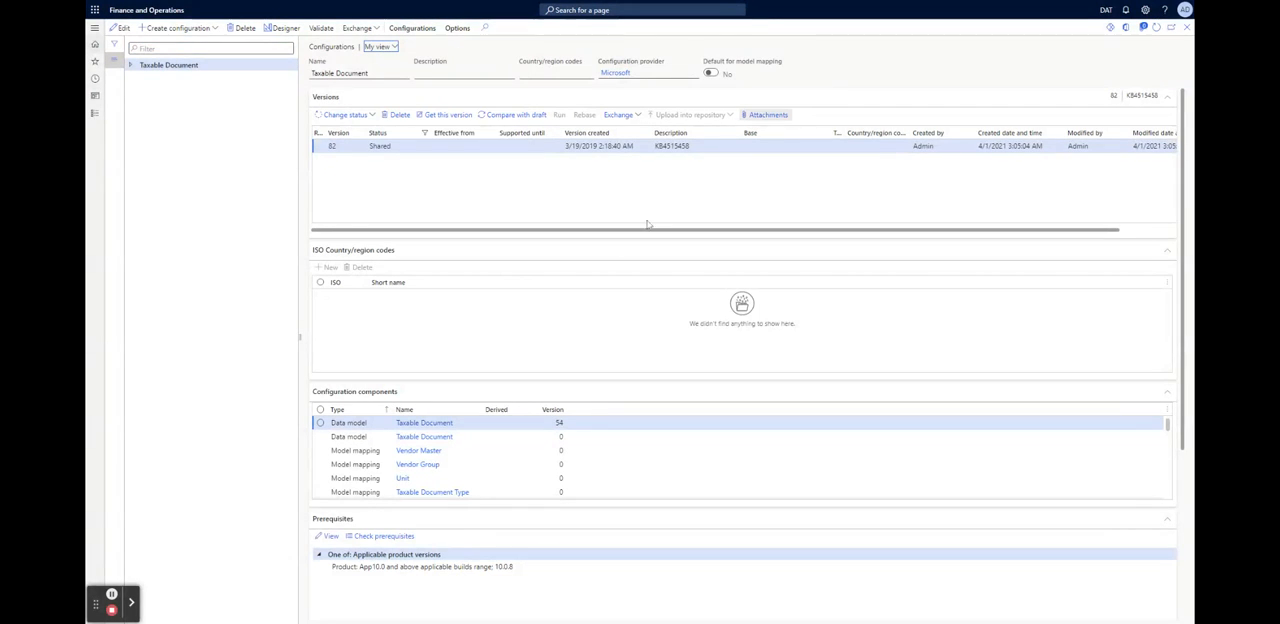
{"action": "scroll", "coordinate": [440, 478], "scroll_direction": "down", "scroll_amount": 8}
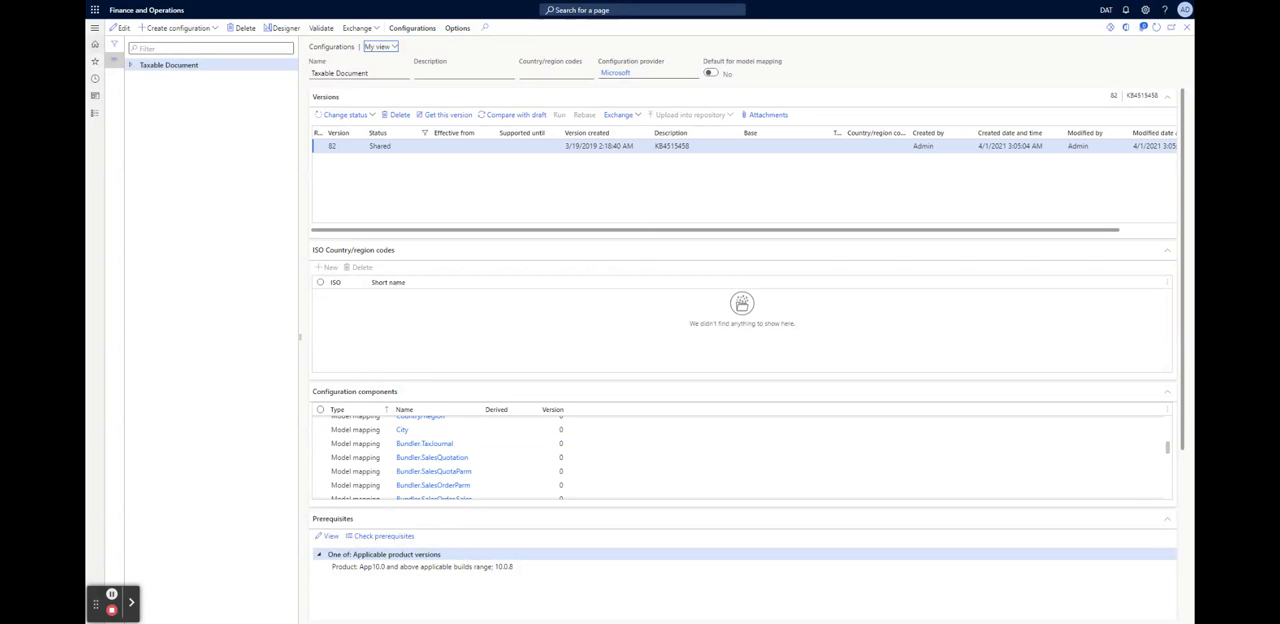
{"action": "scroll", "coordinate": [440, 478], "scroll_direction": "up", "scroll_amount": 8}
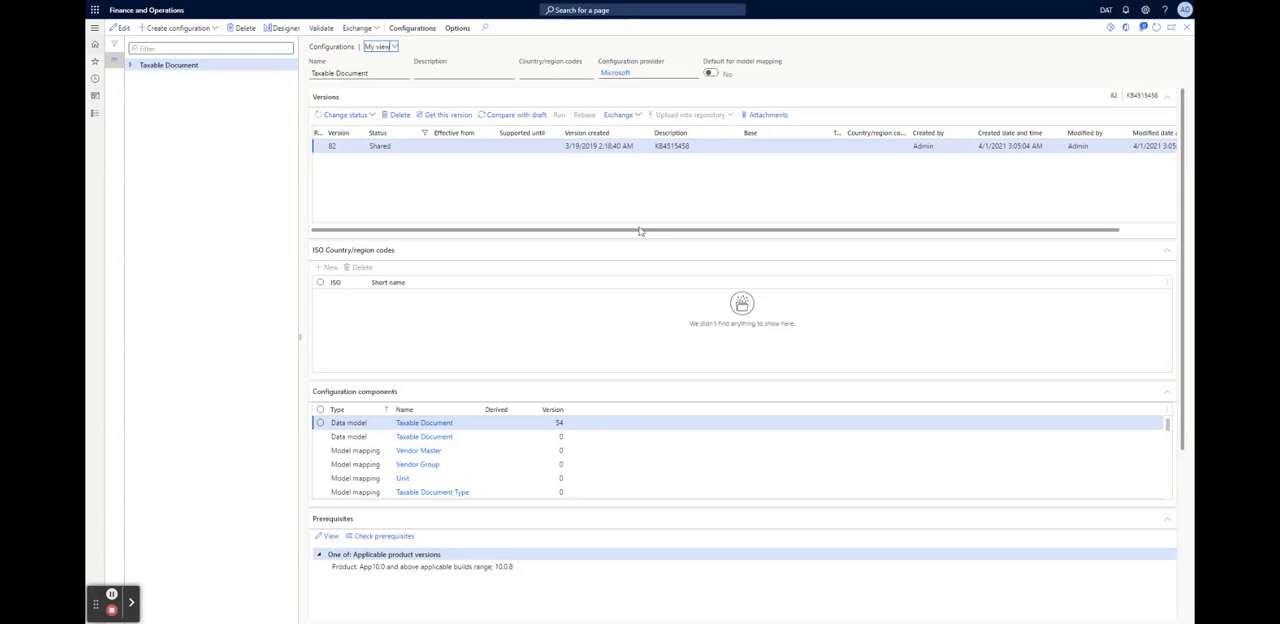
{"action": "left_click_drag", "start_coordinate": [640, 231], "coordinate": [849, 236]}
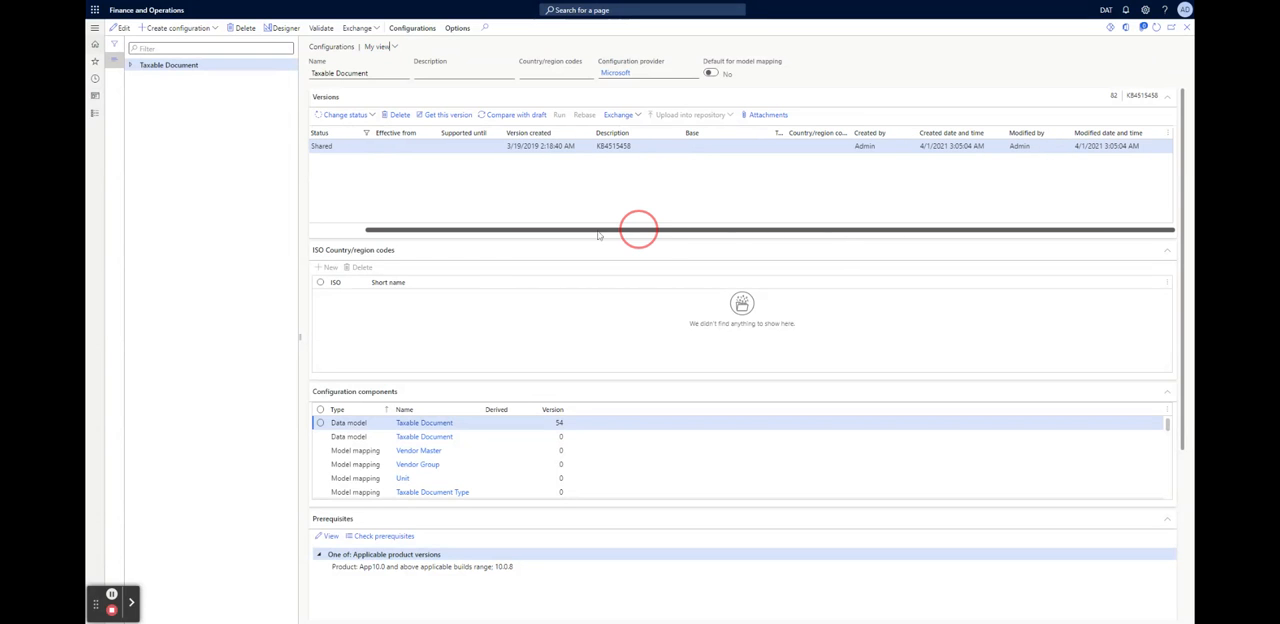
{"action": "left_click_drag", "start_coordinate": [598, 235], "coordinate": [542, 234]}
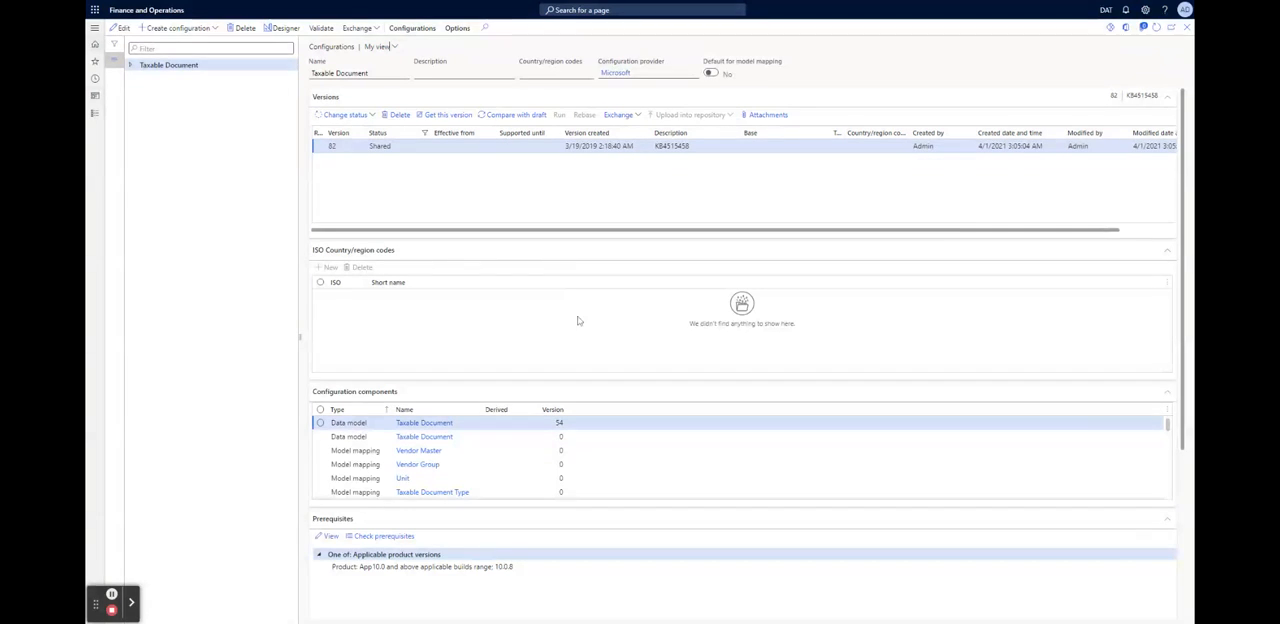
Narrow the configuration tree, expand Taxable Document, and review its components, prerequisites, tags and discontinuation details
{"action": "left_click_drag", "start_coordinate": [300, 340], "coordinate": [249, 340]}
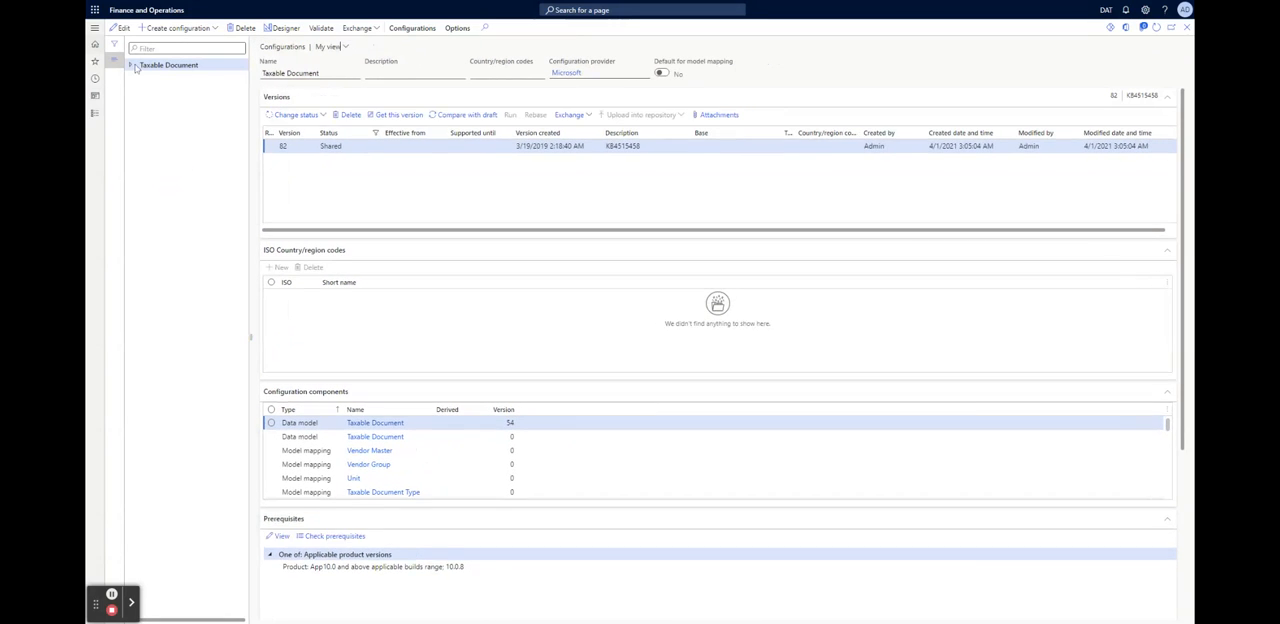
{"action": "left_click", "coordinate": [130, 66]}
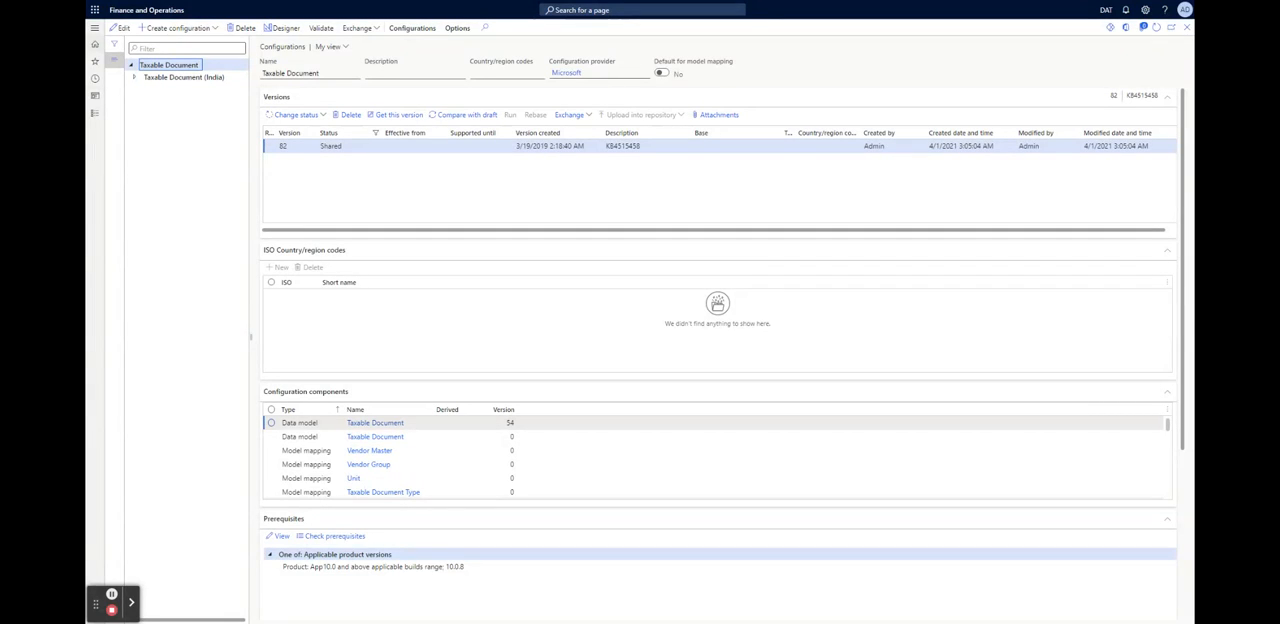
{"action": "left_click", "coordinate": [717, 420]}
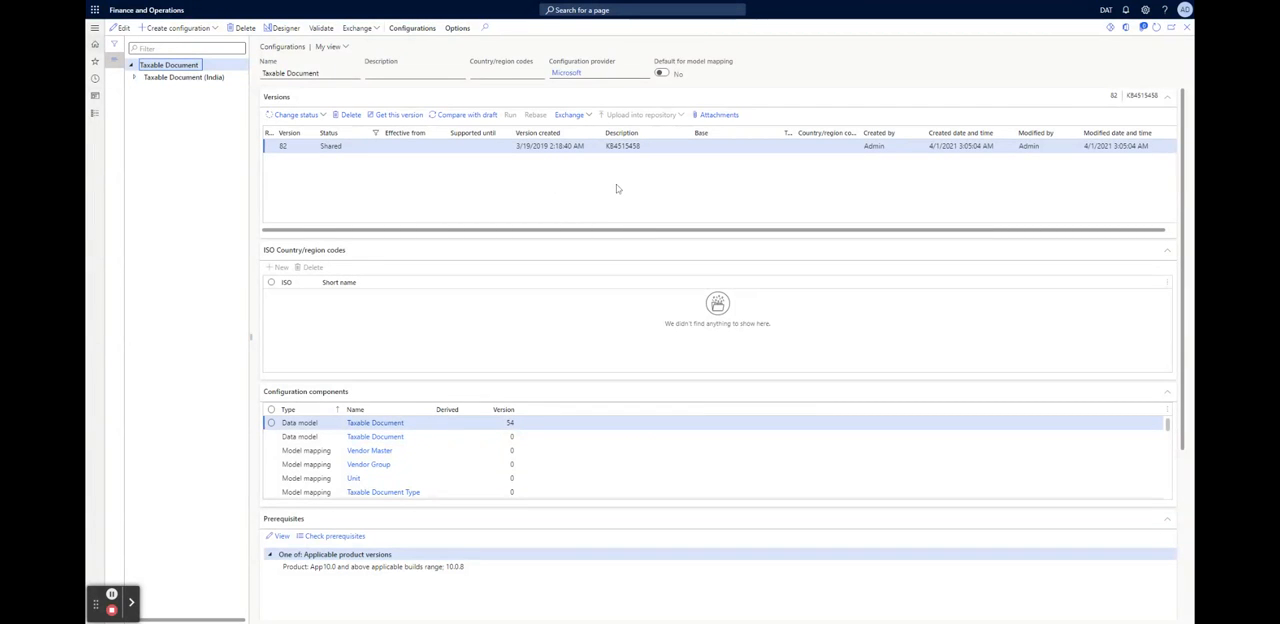
{"action": "scroll", "coordinate": [590, 188], "scroll_direction": "down", "scroll_amount": 2}
{"action": "scroll", "coordinate": [540, 196], "scroll_direction": "up", "scroll_amount": 2}
{"action": "scroll", "coordinate": [532, 200], "scroll_direction": "down", "scroll_amount": 3}
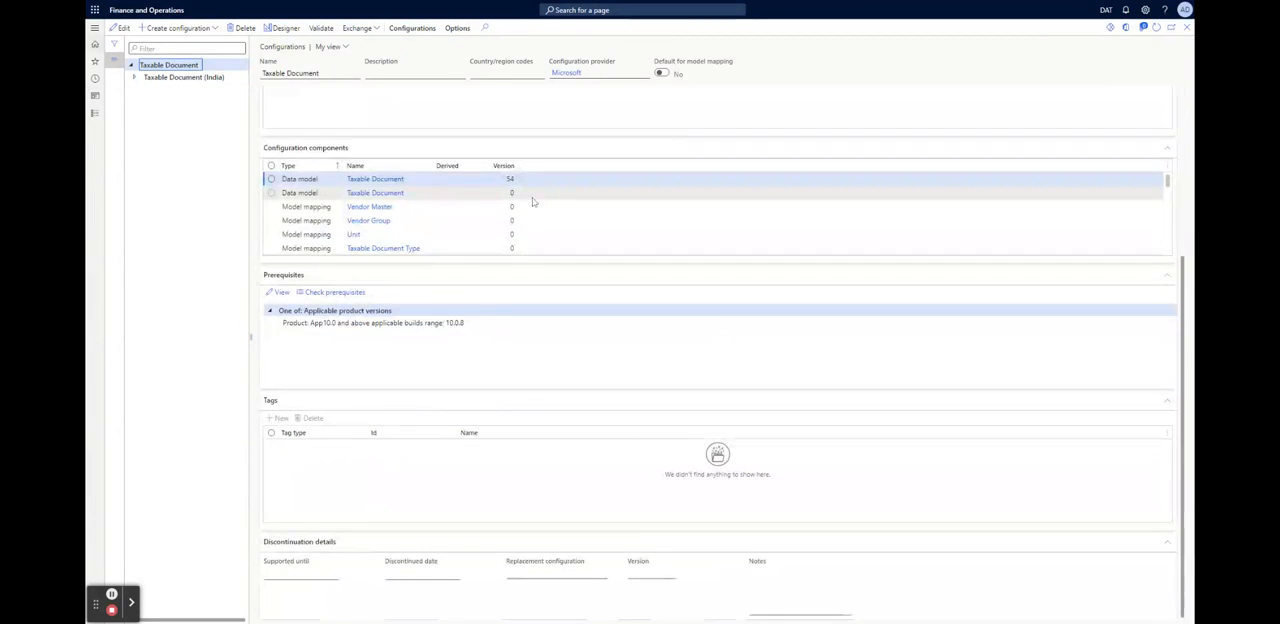
{"action": "scroll", "coordinate": [735, 298], "scroll_direction": "up", "scroll_amount": 5}
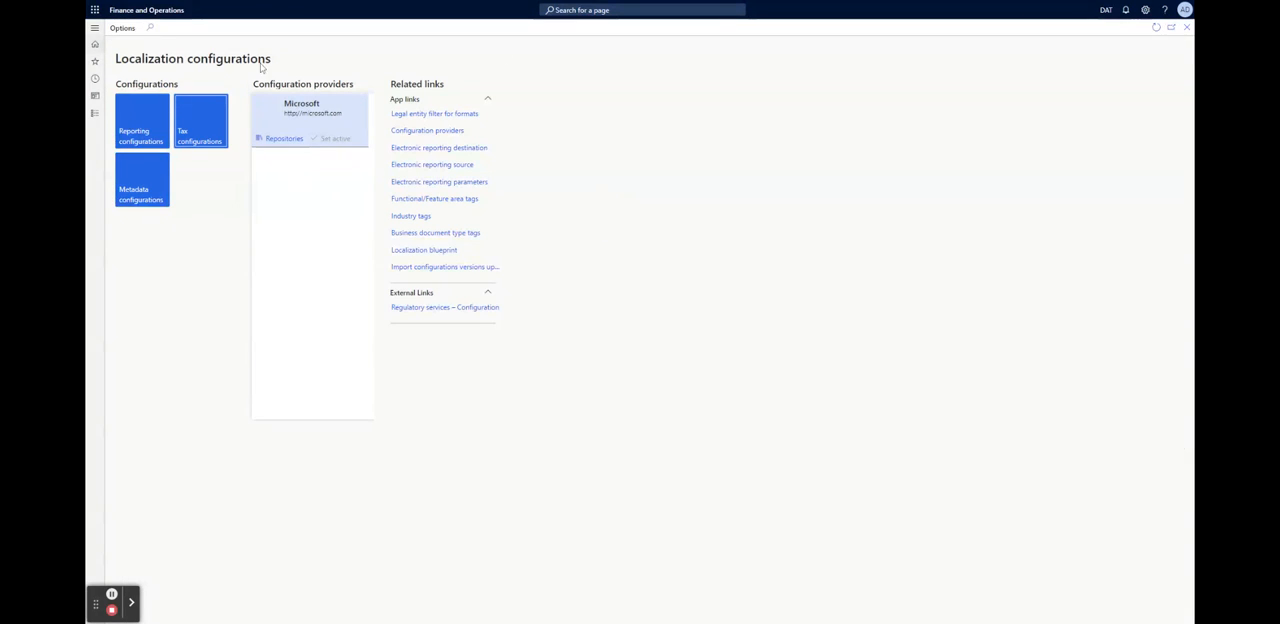
Close the tax configurations and the Localization configurations workspace to return to the home dashboard
{"action": "left_click", "coordinate": [122, 28]}
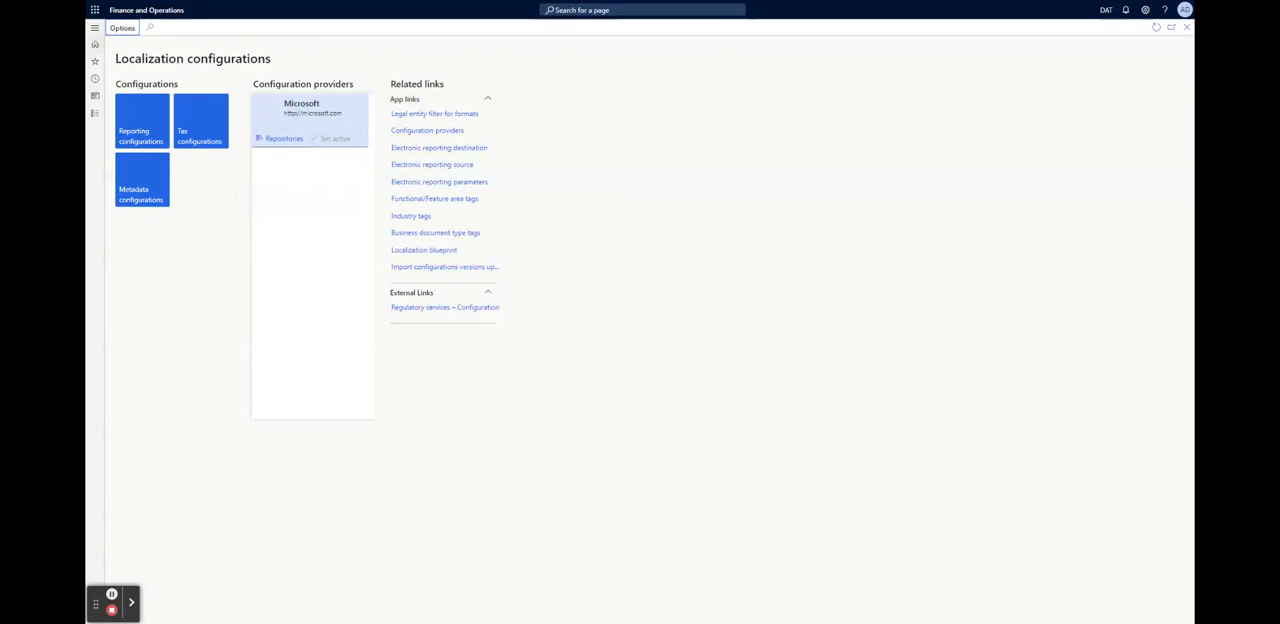
{"action": "left_click", "coordinate": [765, 192]}
{"action": "left_click", "coordinate": [1186, 27]}
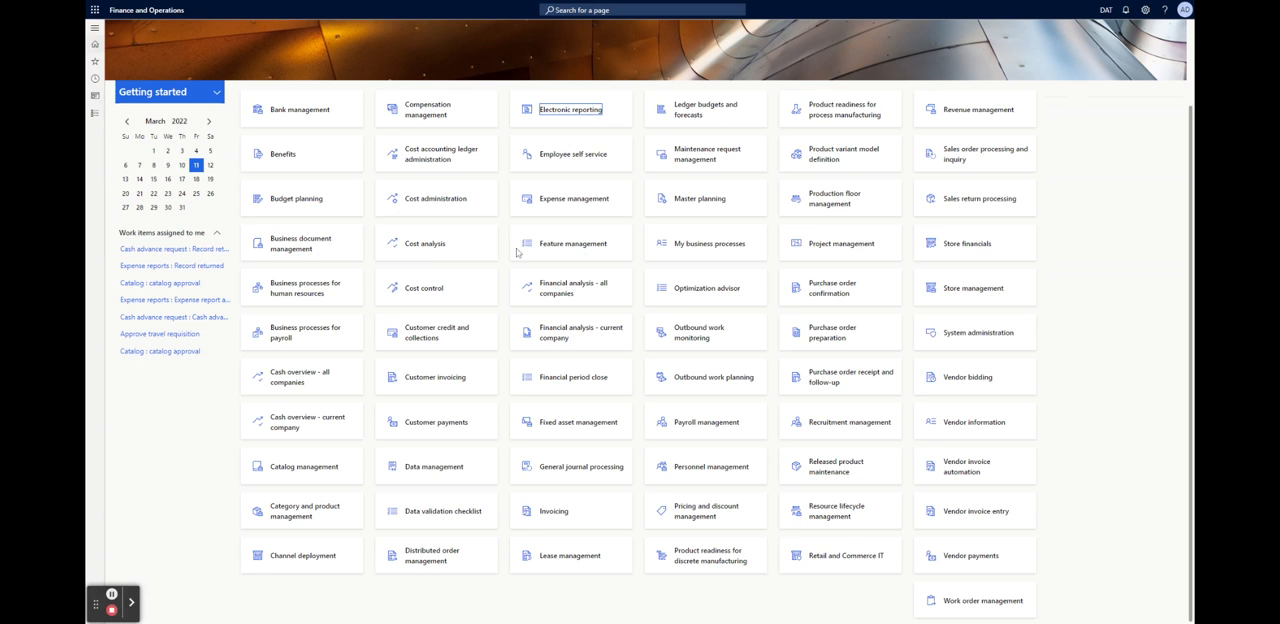
Open the Employee self service workspace and review its career information and additional information links
{"action": "left_click", "coordinate": [552, 168]}
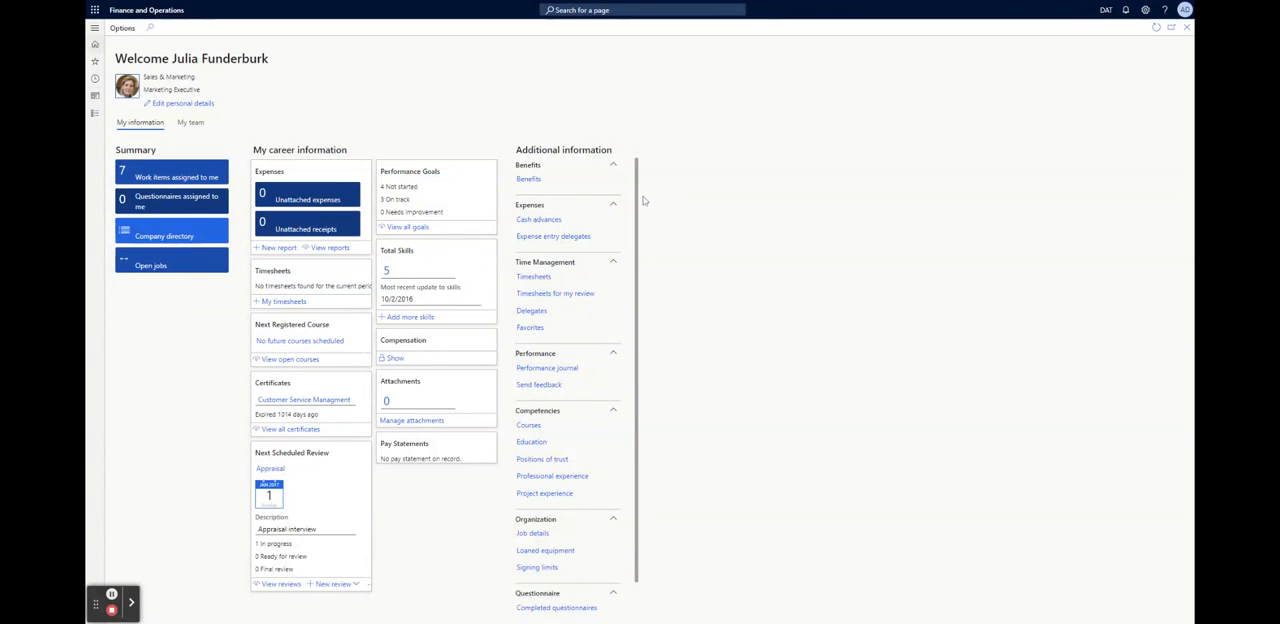
{"action": "left_click_drag", "start_coordinate": [637, 198], "coordinate": [690, 203]}
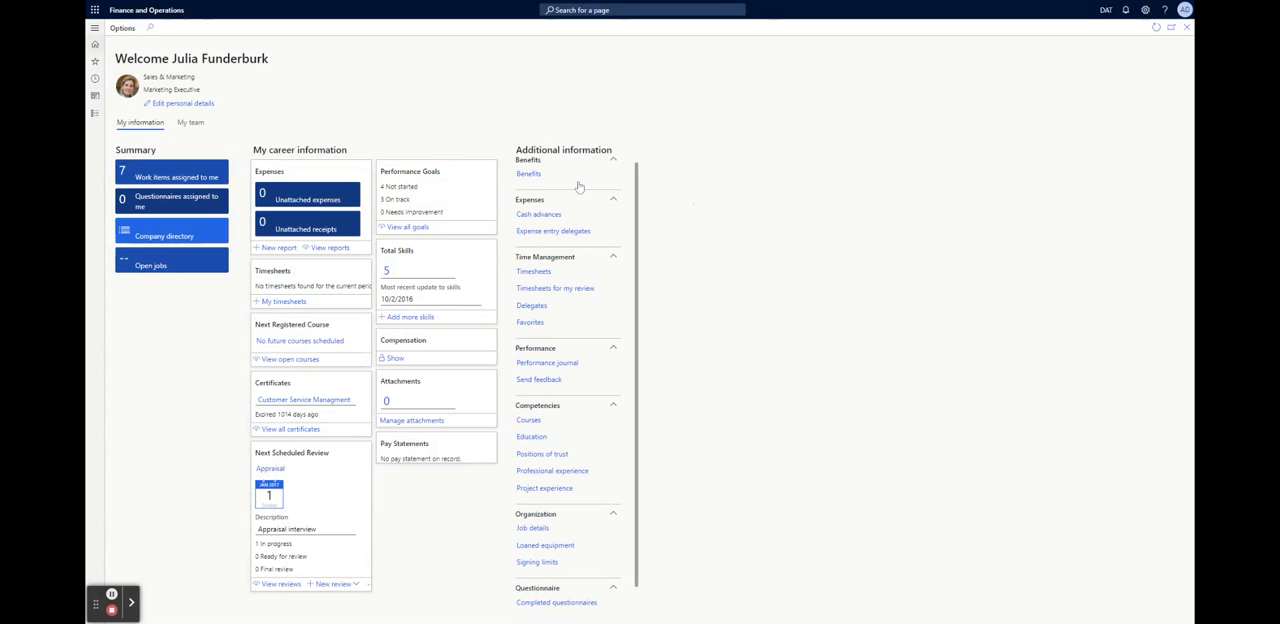
{"action": "scroll", "coordinate": [578, 187], "scroll_direction": "down", "scroll_amount": 1}
{"action": "scroll", "coordinate": [548, 250], "scroll_direction": "up", "scroll_amount": 1}
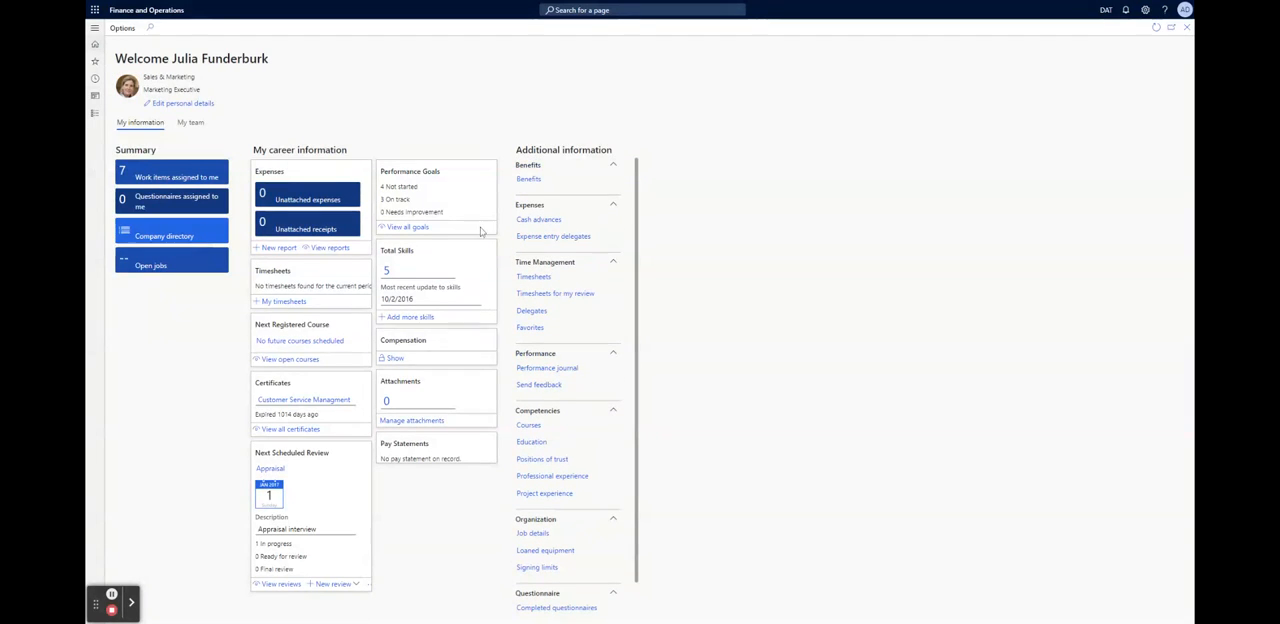
Start a new address in the employee's personal details, enter the person's name as its description, and change the country/region to NOR (Norway)
{"action": "left_click", "coordinate": [182, 104]}
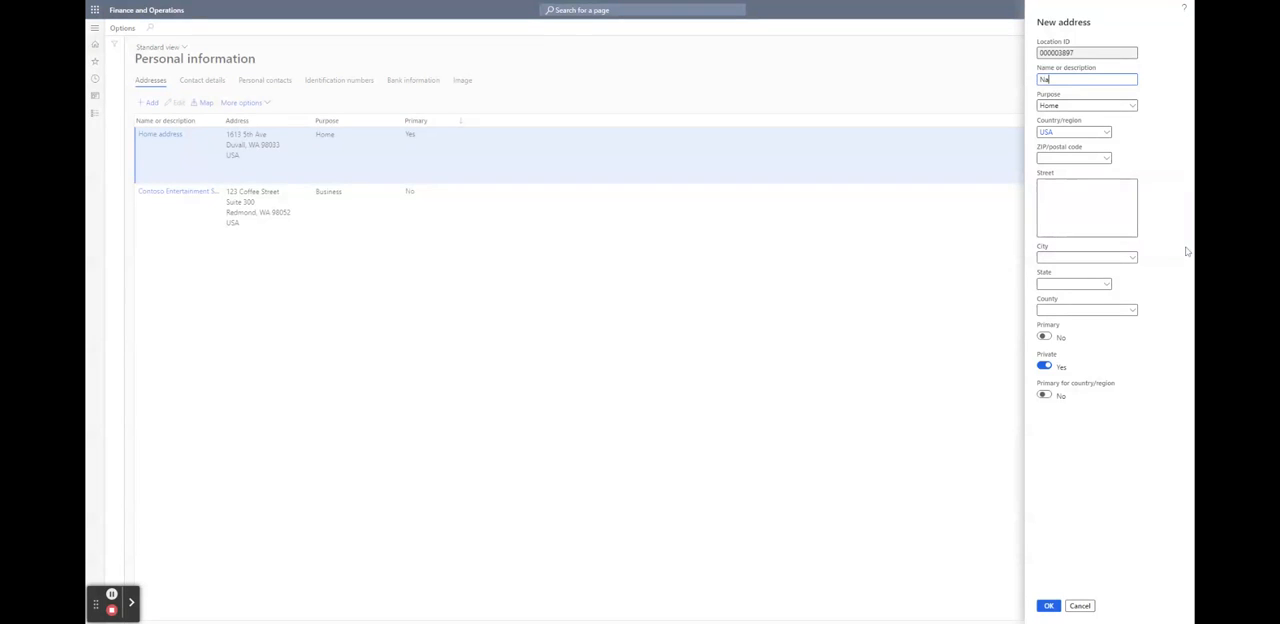
{"action": "type", "text": "sir"}
{"action": "left_click", "coordinate": [1106, 134]}
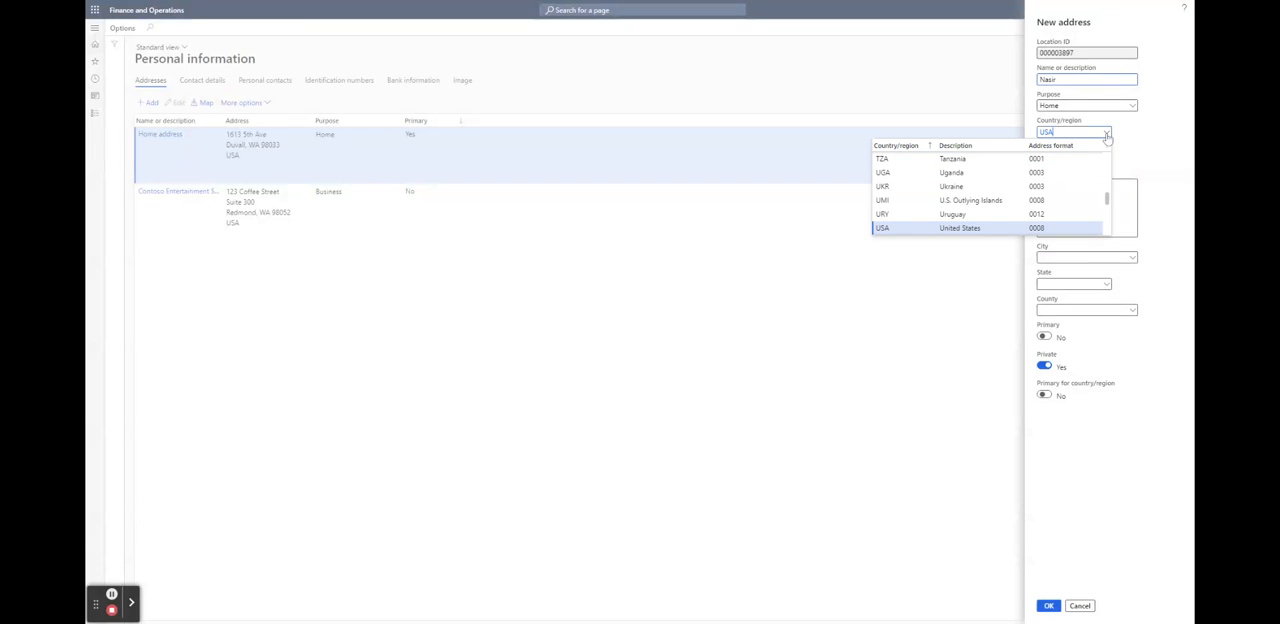
{"action": "scroll", "coordinate": [960, 190], "scroll_direction": "up", "scroll_amount": 10}
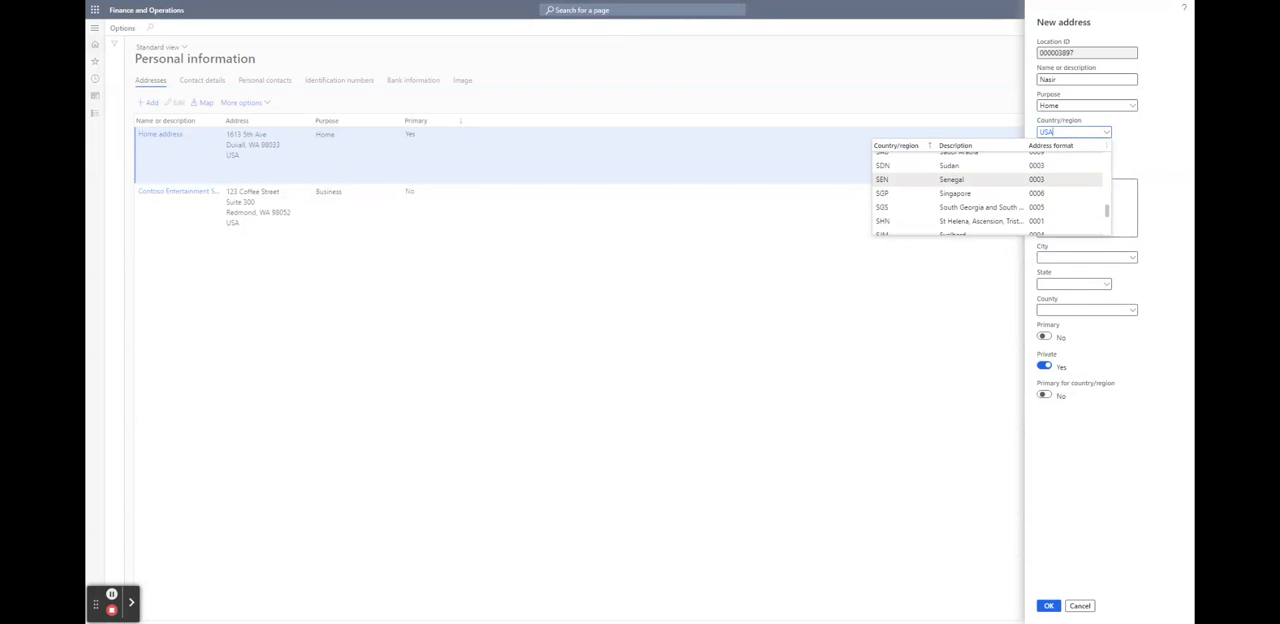
{"action": "scroll", "coordinate": [988, 190], "scroll_direction": "up", "scroll_amount": 4}
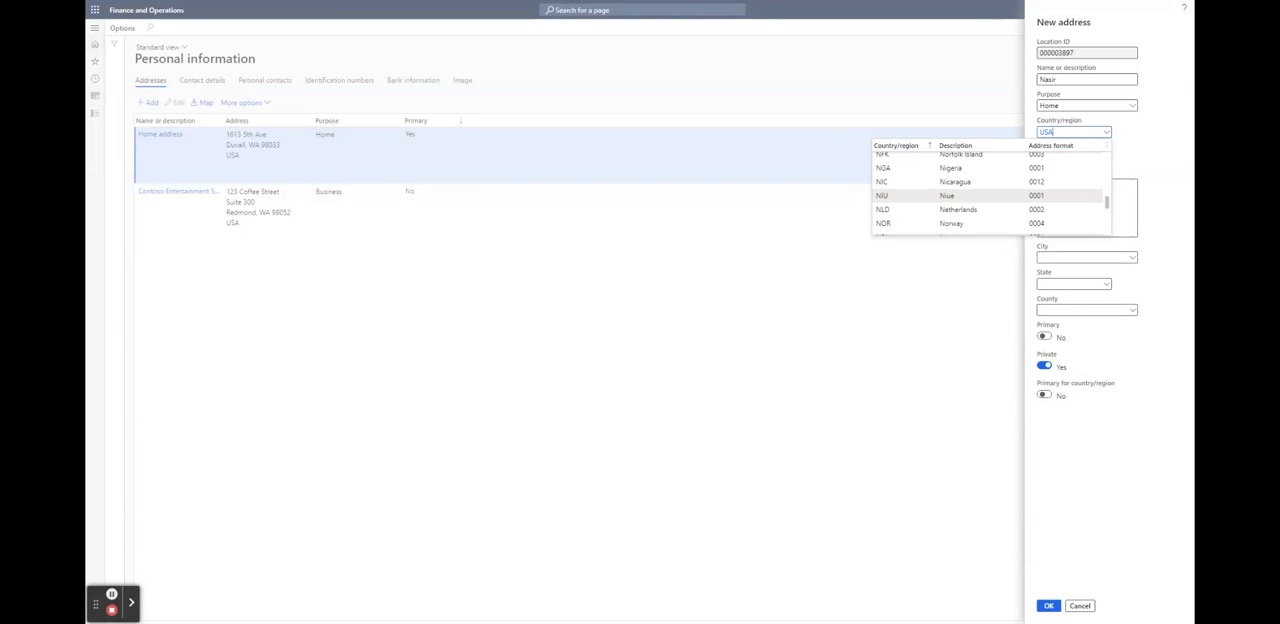
{"action": "double_click", "coordinate": [955, 224]}
{"action": "left_click", "coordinate": [1155, 137]}
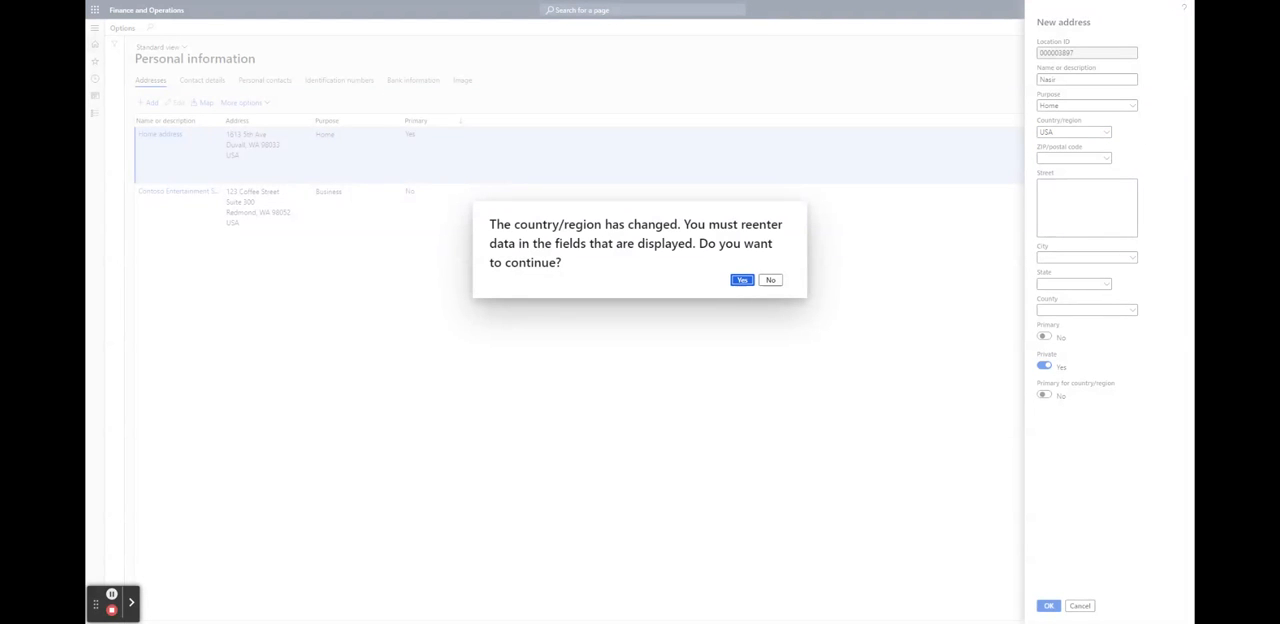
{"action": "left_click_drag", "start_coordinate": [507, 228], "coordinate": [654, 243]}
{"action": "left_click", "coordinate": [654, 243]}
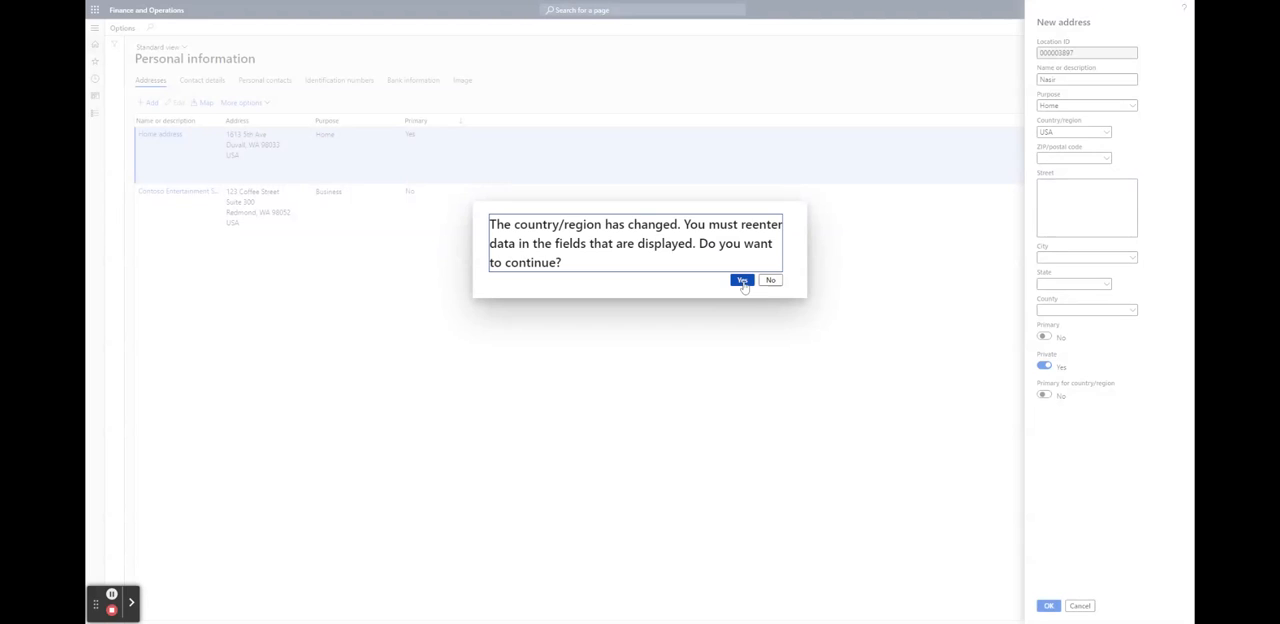
{"action": "left_click", "coordinate": [744, 282]}
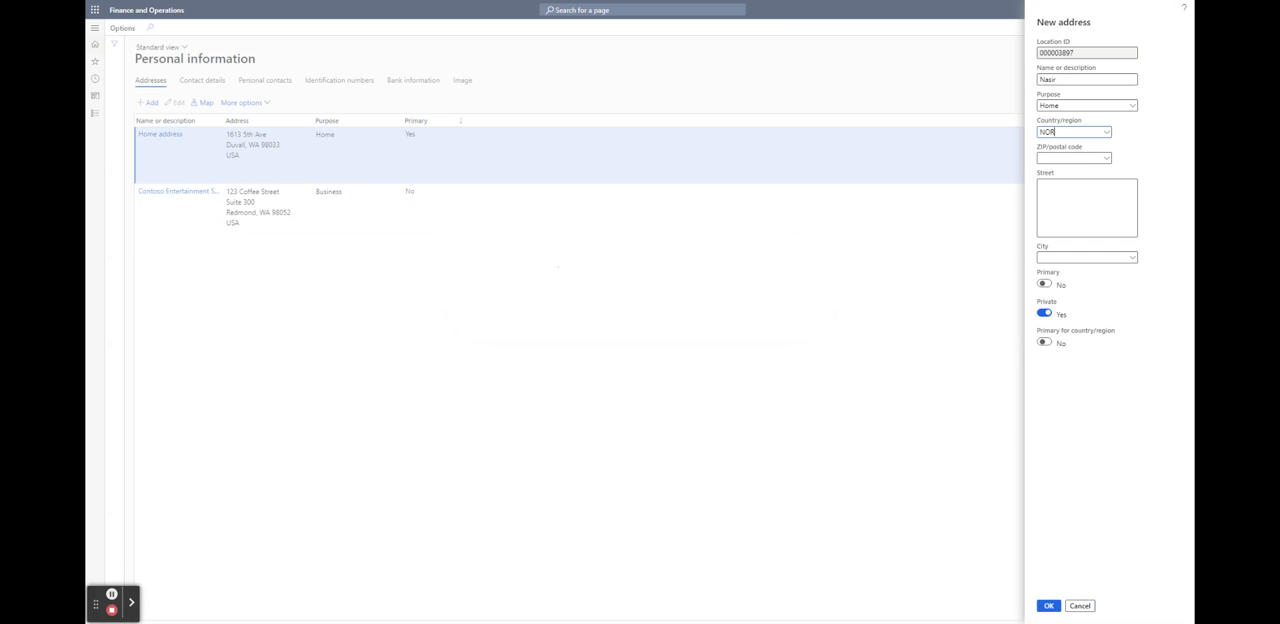
Enter the new address's ZIP/postal code and browse the lookup with postal codes shown for all countries/regions
{"action": "left_click", "coordinate": [1086, 157]}
{"action": "type", "text": "4014"}
{"action": "left_click", "coordinate": [1052, 201]}
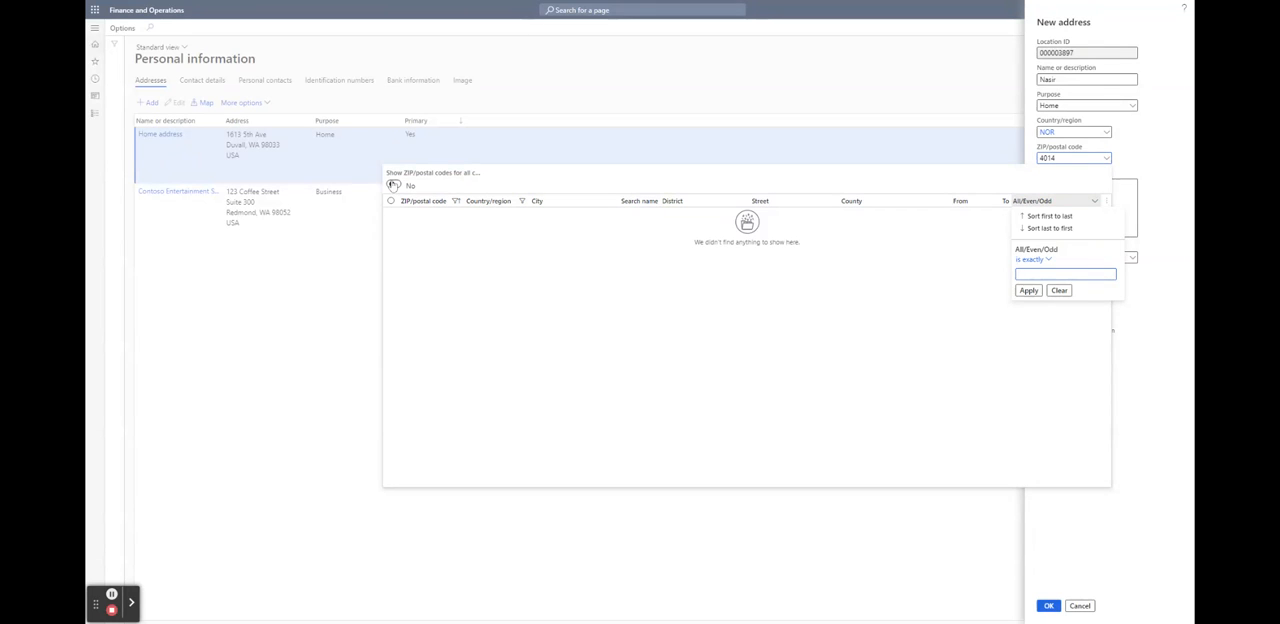
{"action": "left_click", "coordinate": [393, 186]}
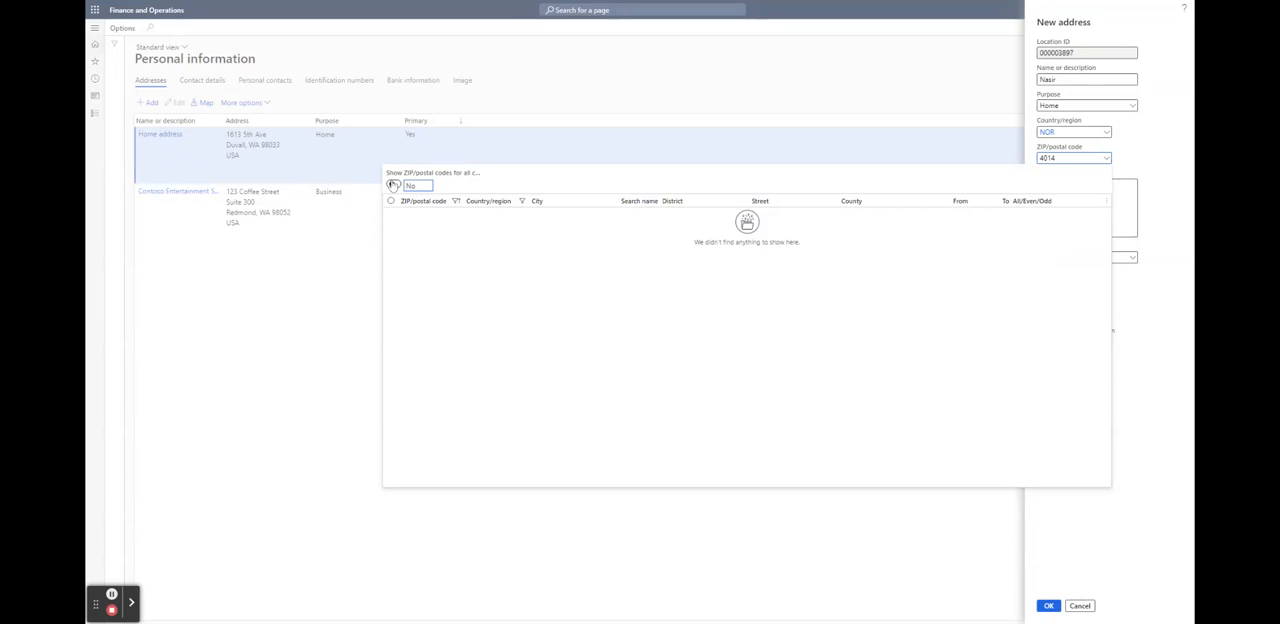
{"action": "left_click", "coordinate": [393, 185]}
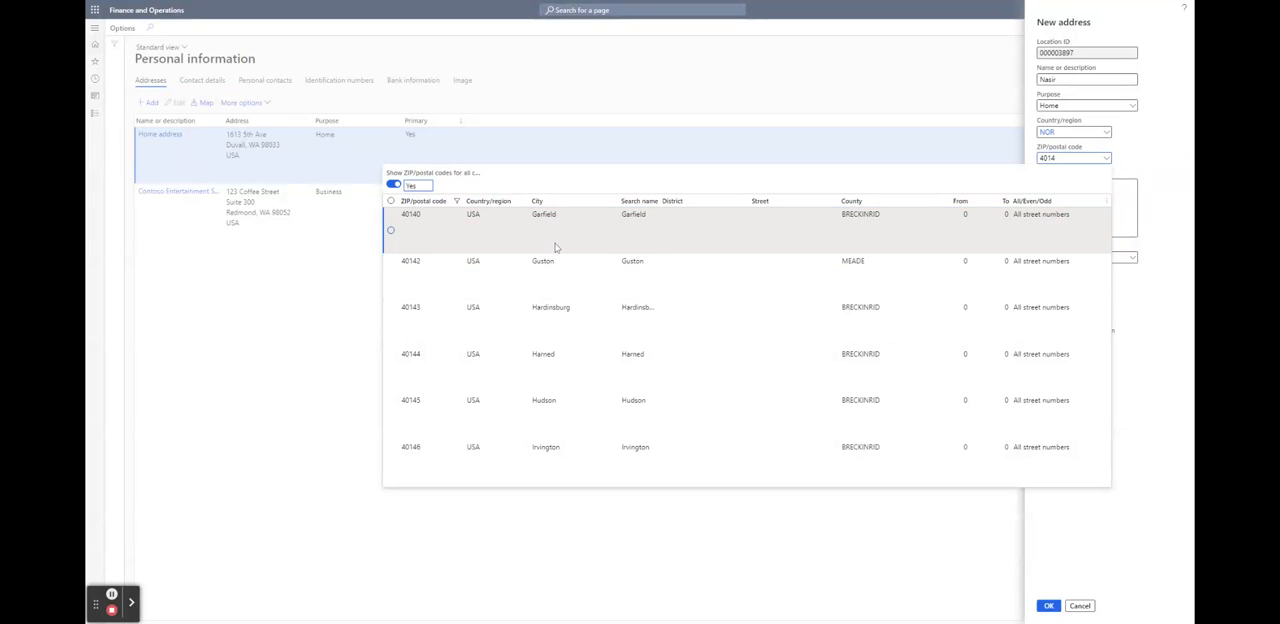
{"action": "left_click", "coordinate": [392, 236]}
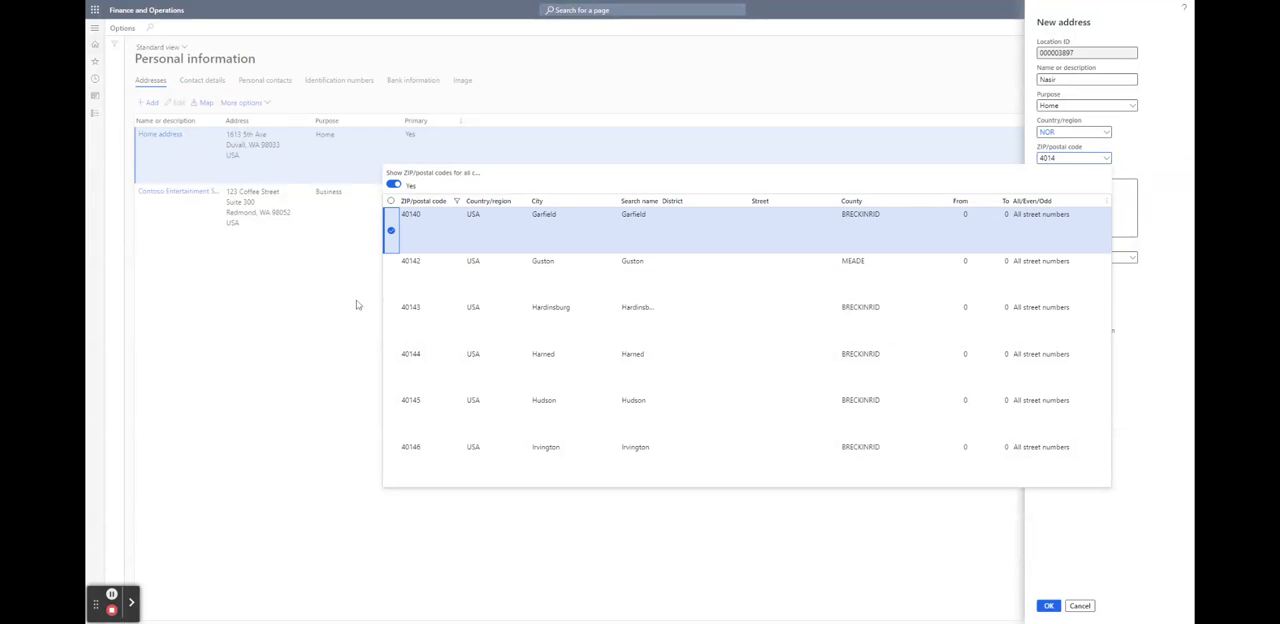
{"action": "left_click", "coordinate": [353, 301]}
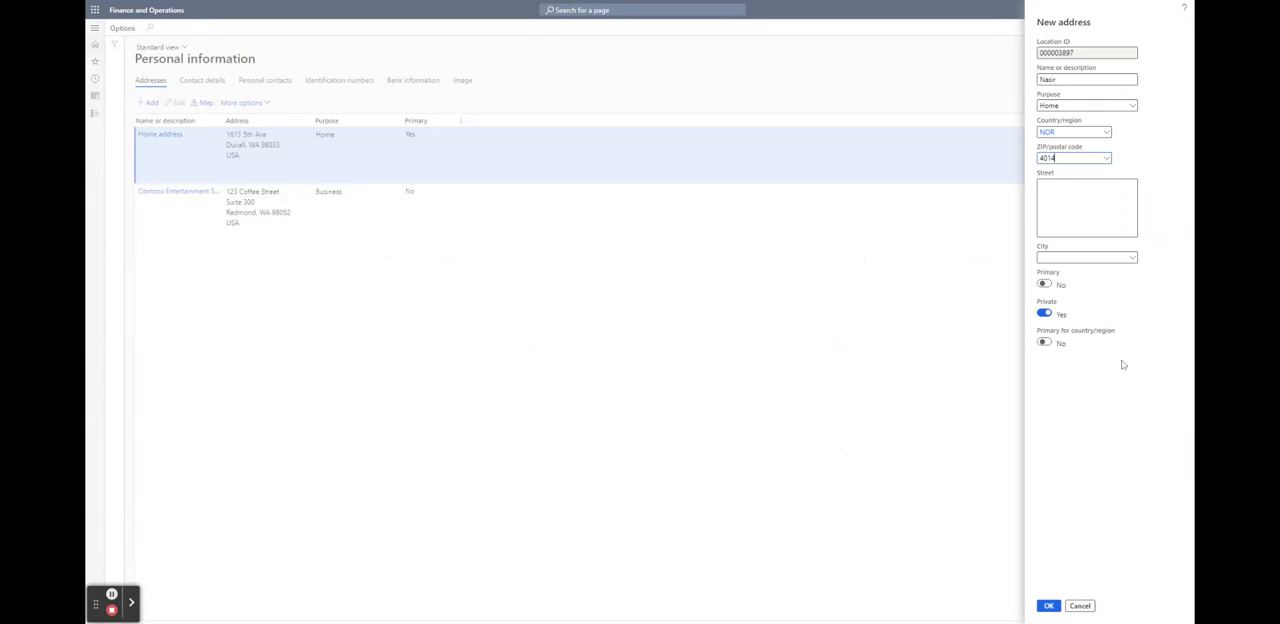
Fill in the city, mark the address as primary for its country/region, and save the new address
{"action": "left_click", "coordinate": [1133, 258]}
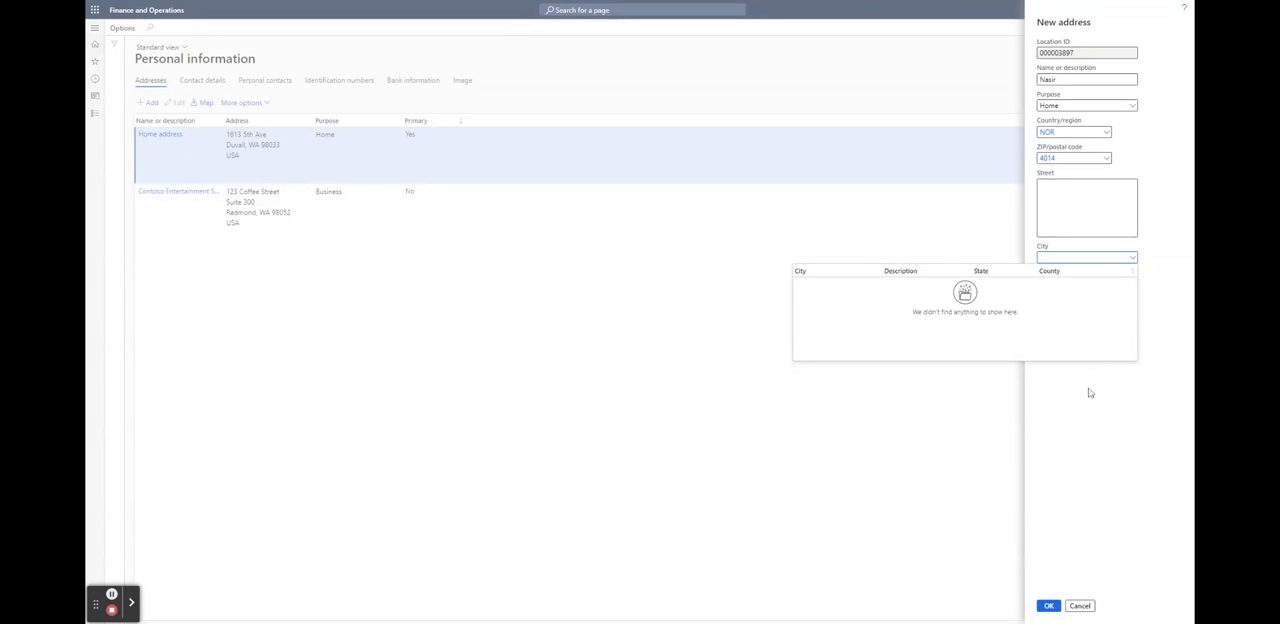
{"action": "type", "text": "Stavanger"}
{"action": "left_click", "coordinate": [1112, 447]}
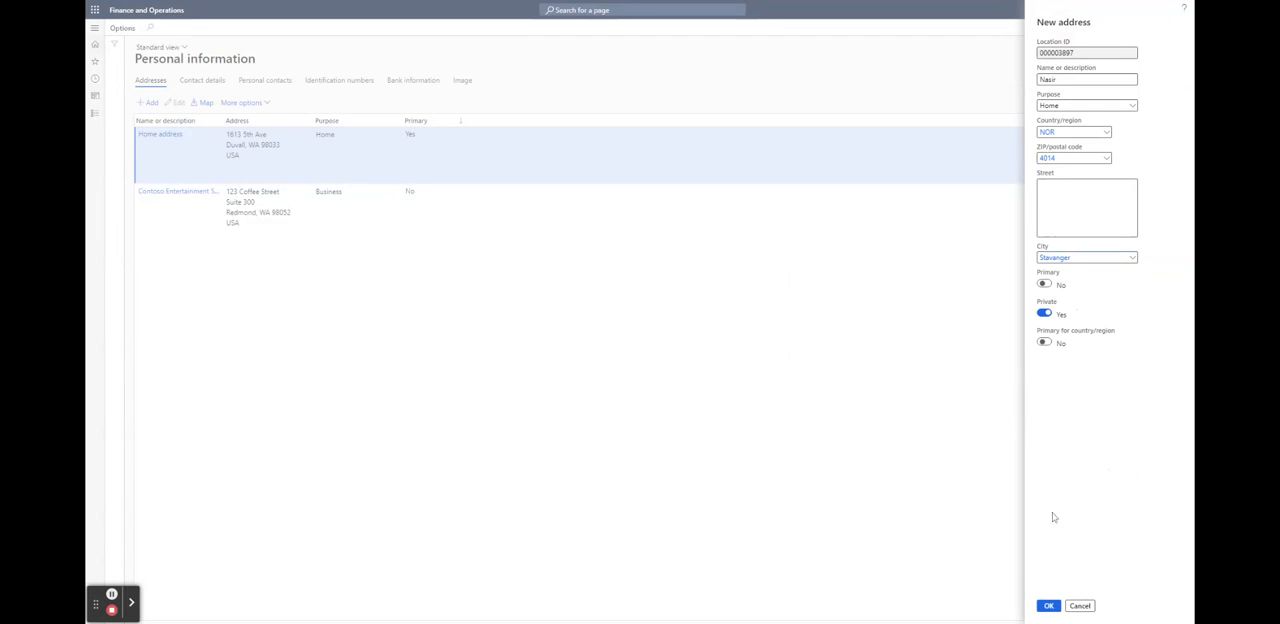
{"action": "left_click", "coordinate": [1044, 342]}
{"action": "left_click", "coordinate": [1050, 606]}
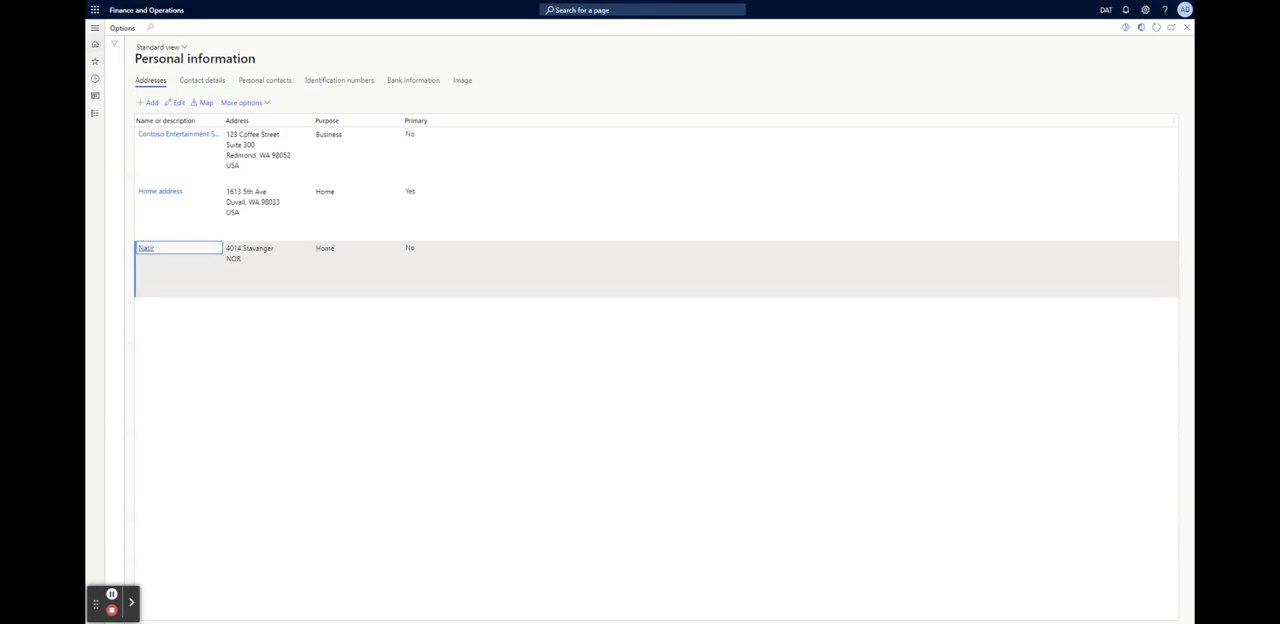
{"action": "left_click", "coordinate": [250, 342]}
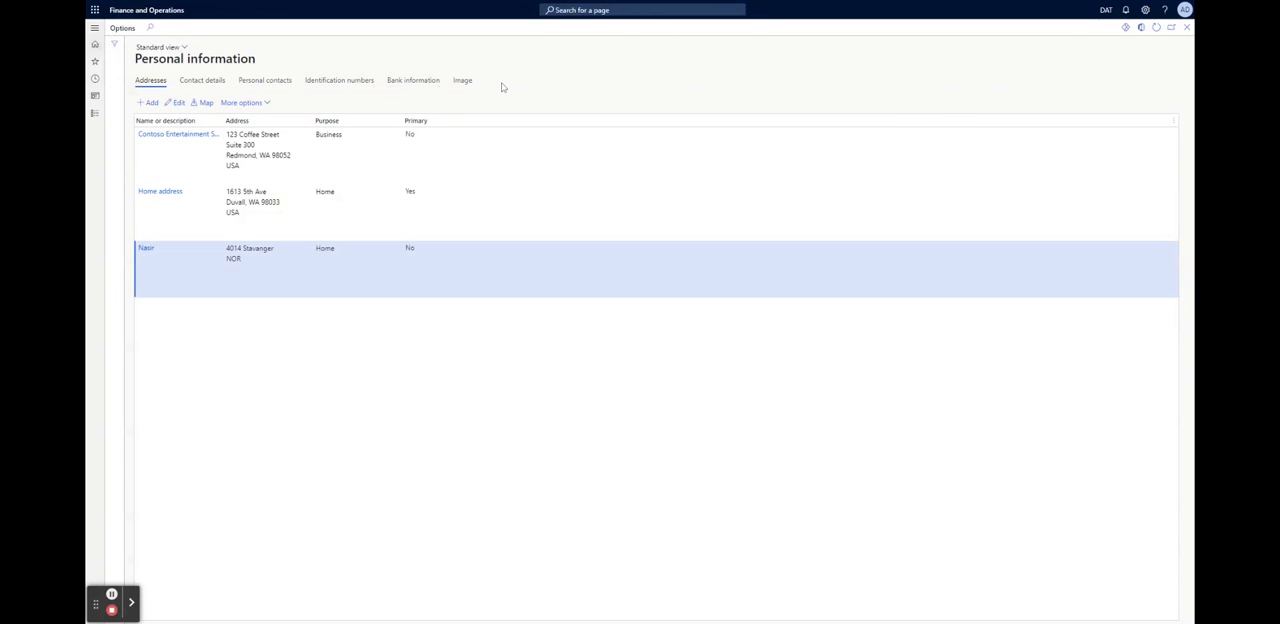
Add a contact detail with the description Mobile and type Phone, and enter the mobile phone number
{"action": "left_click", "coordinate": [202, 80]}
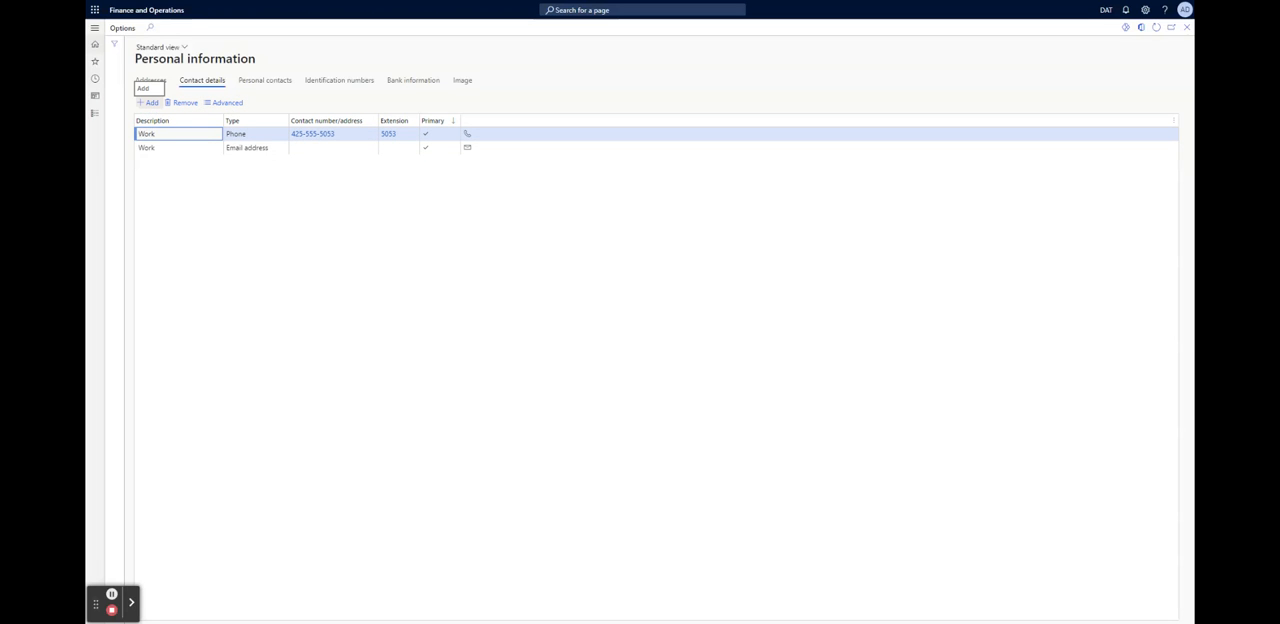
{"action": "left_click", "coordinate": [148, 104]}
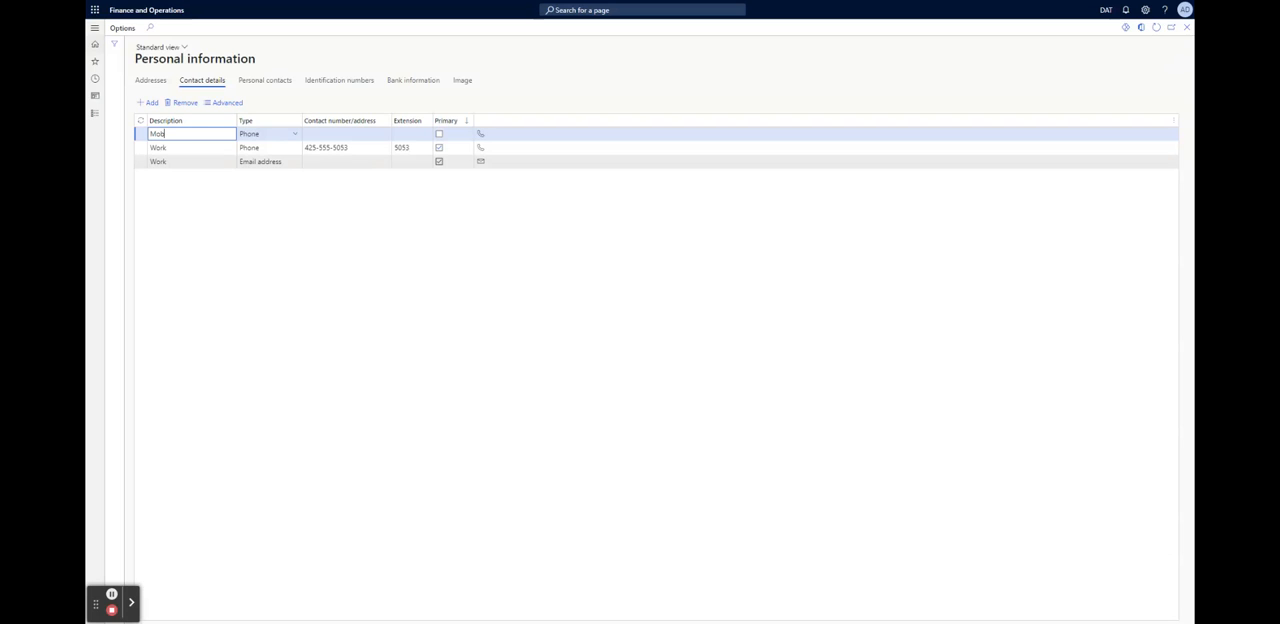
{"action": "type", "text": "Mobile"}
{"action": "left_click", "coordinate": [357, 136]}
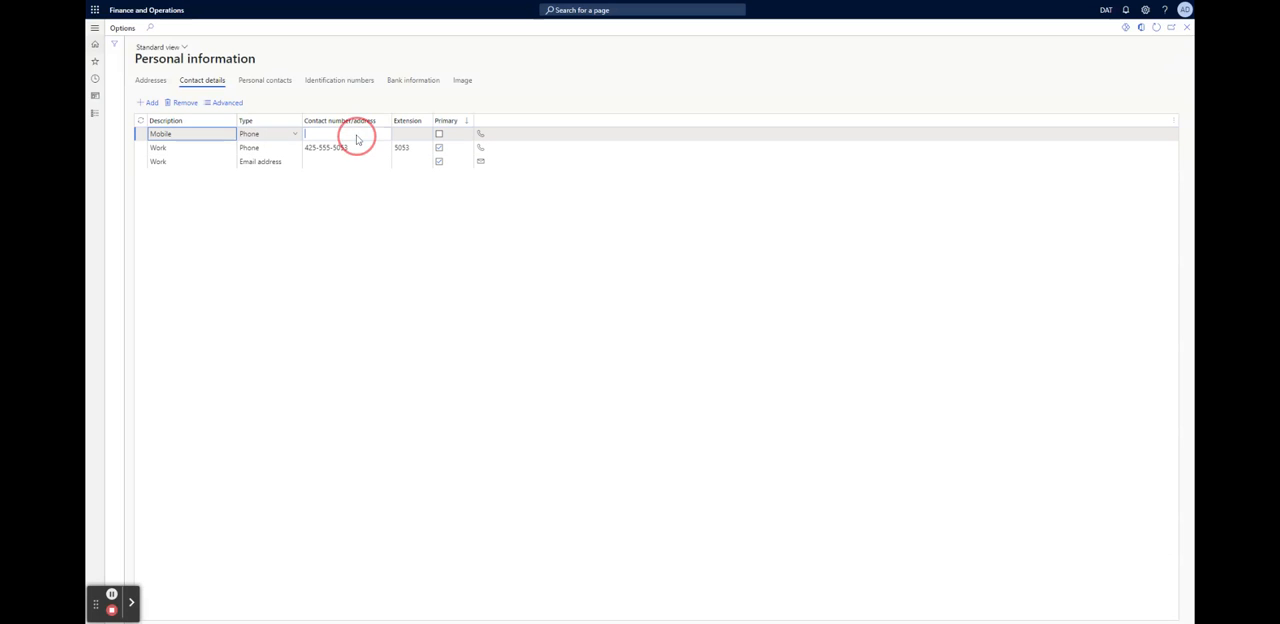
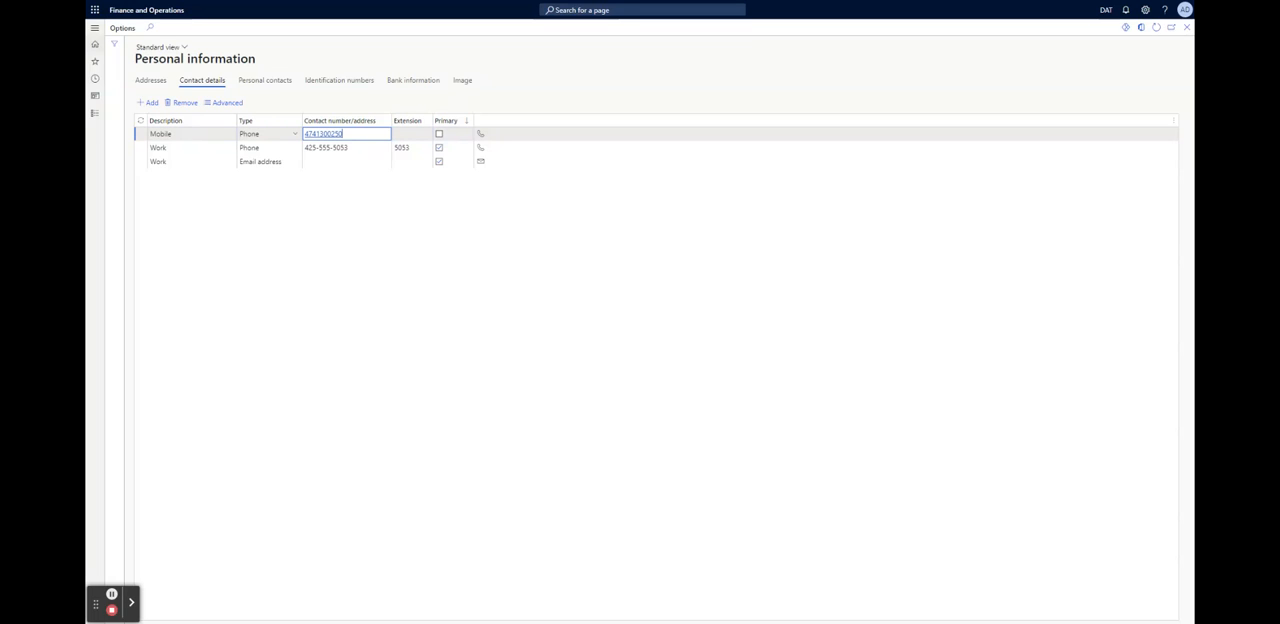
Set the Mobile contact's extension to 0047 and make it the primary phone contact
{"action": "left_click", "coordinate": [406, 134]}
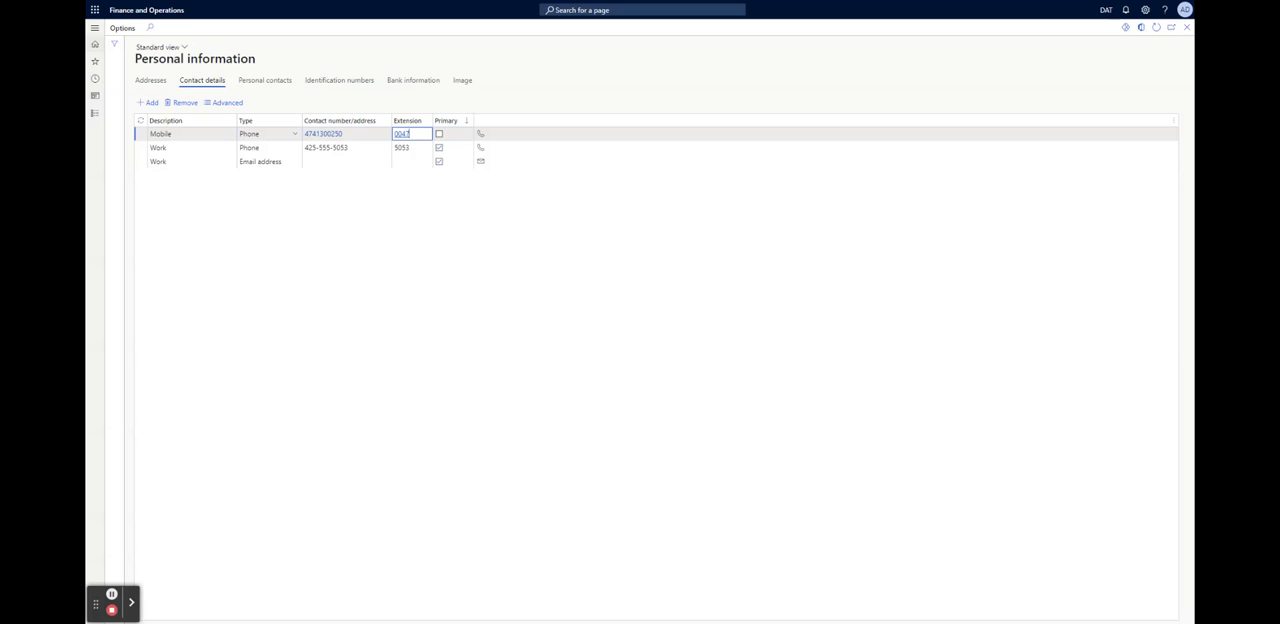
{"action": "left_click", "coordinate": [439, 135]}
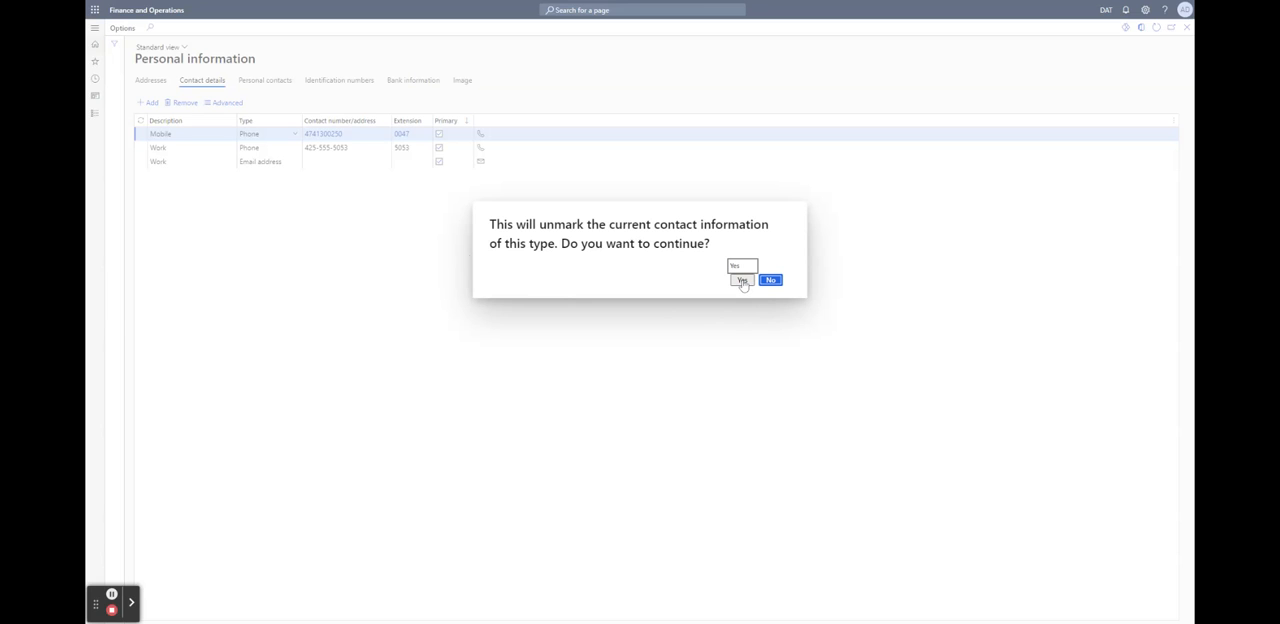
{"action": "left_click", "coordinate": [742, 280]}
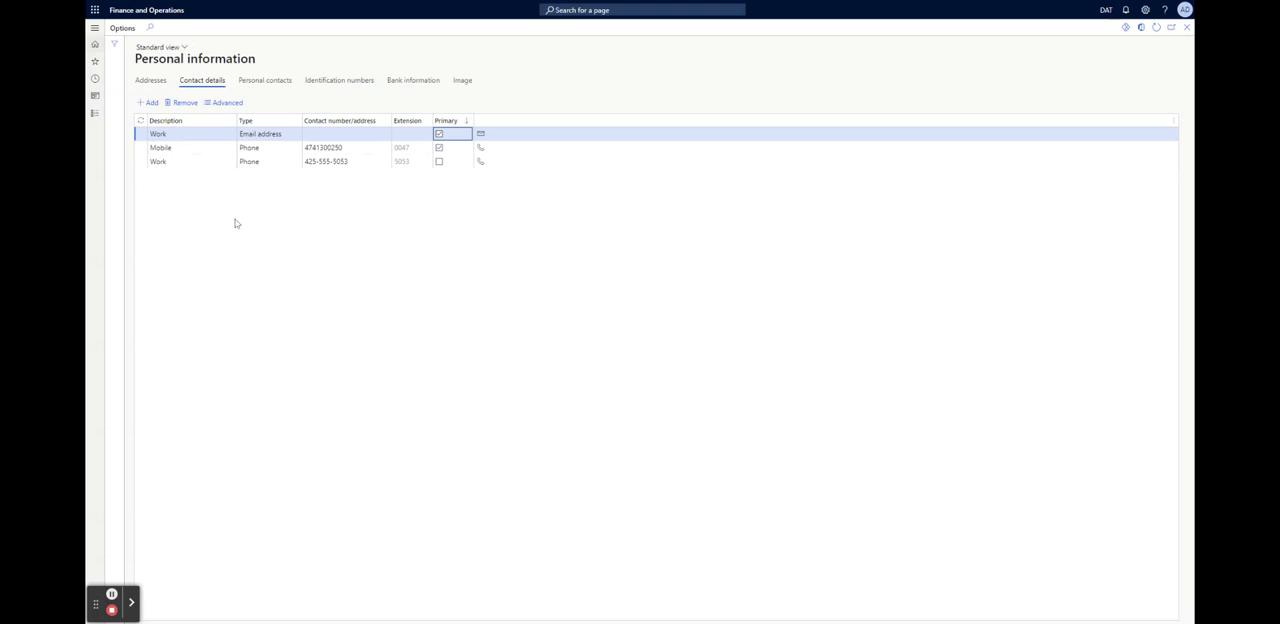
Open the personal contacts, try moving the Dependent column behind Beneficiary, and restore the original column order
{"action": "left_click", "coordinate": [265, 81]}
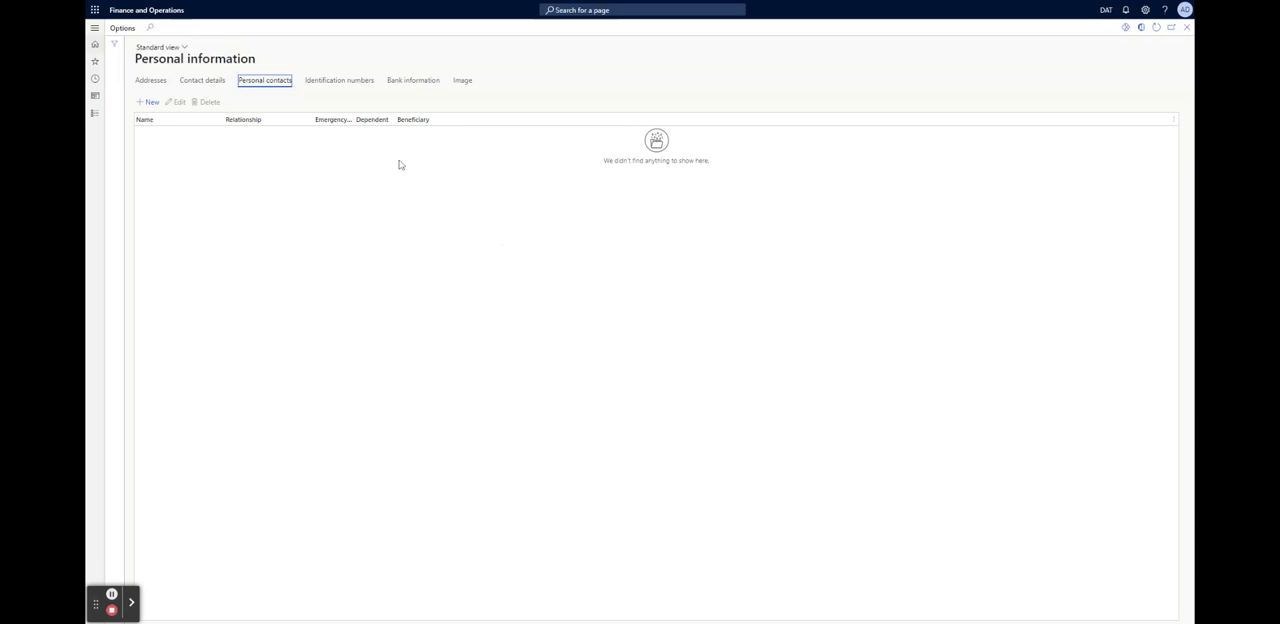
{"action": "left_click", "coordinate": [360, 121]}
{"action": "left_click_drag", "start_coordinate": [360, 121], "coordinate": [454, 121]}
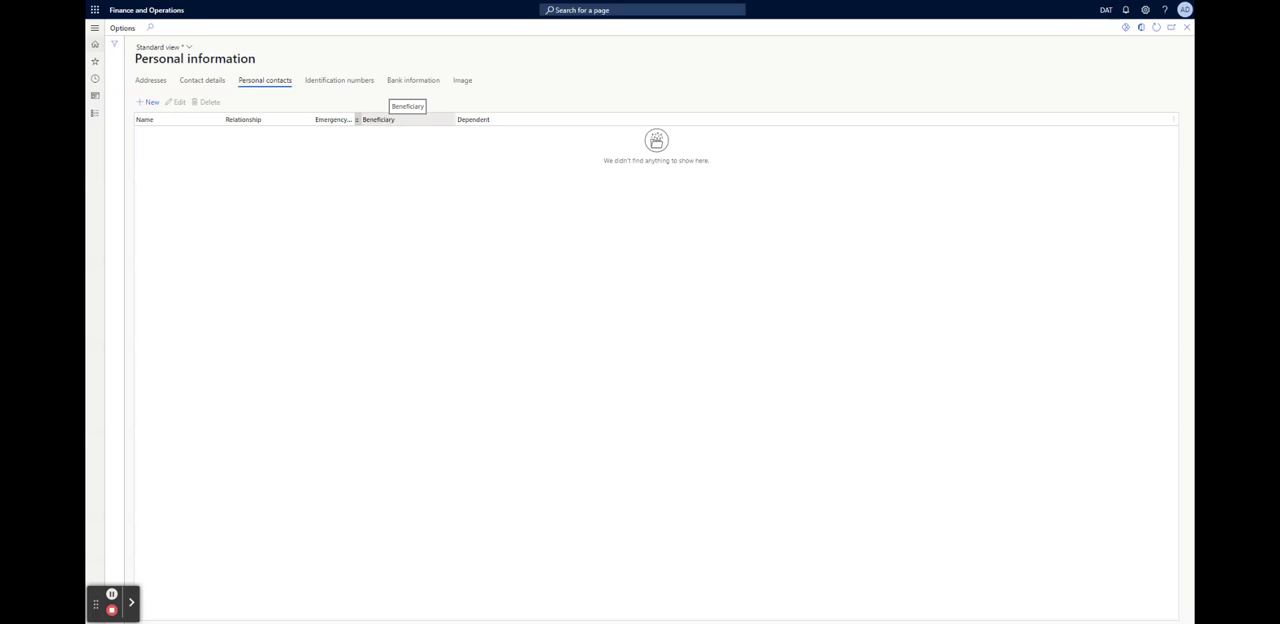
{"action": "left_click", "coordinate": [365, 119]}
{"action": "left_click", "coordinate": [414, 120]}
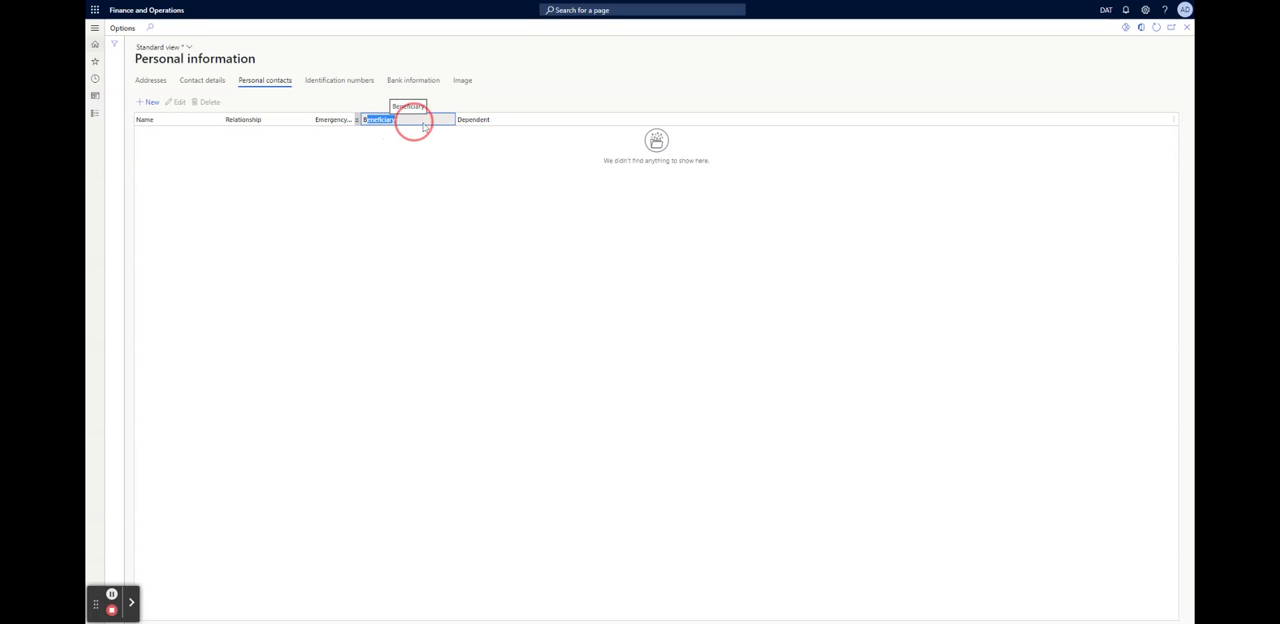
{"action": "double_click", "coordinate": [362, 120]}
{"action": "left_click_drag", "start_coordinate": [362, 122], "coordinate": [403, 123]}
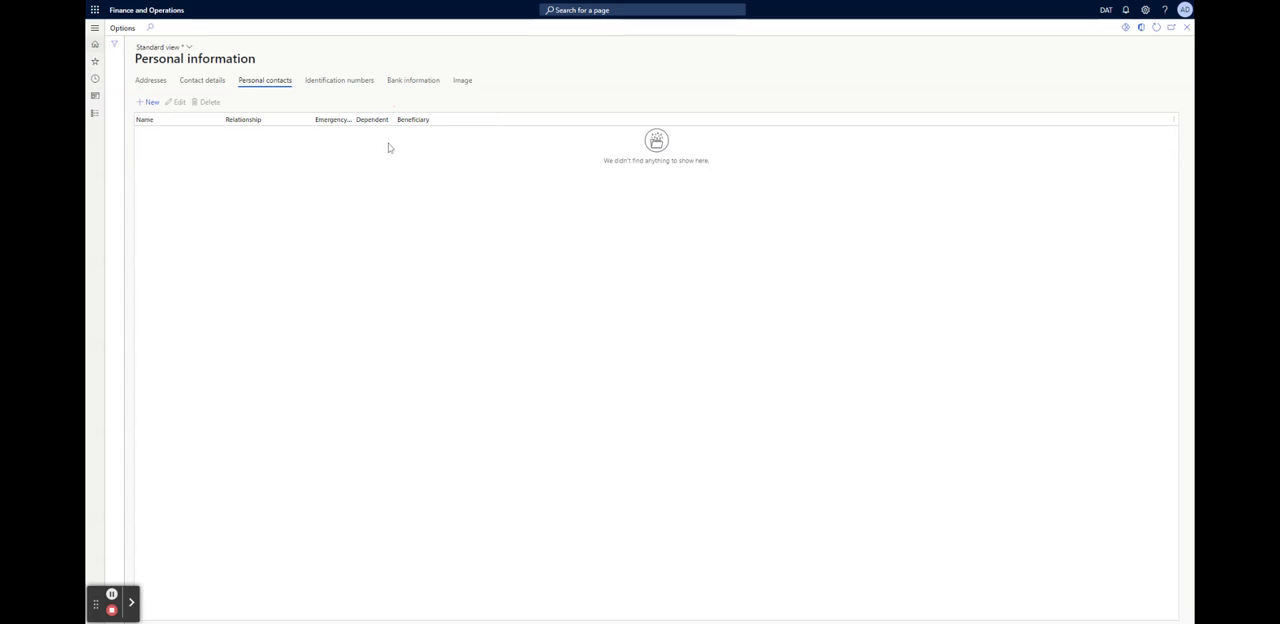
View the identification numbers, and start a new bank information entry that uses the existing bank account Checking1
{"action": "left_click", "coordinate": [338, 84]}
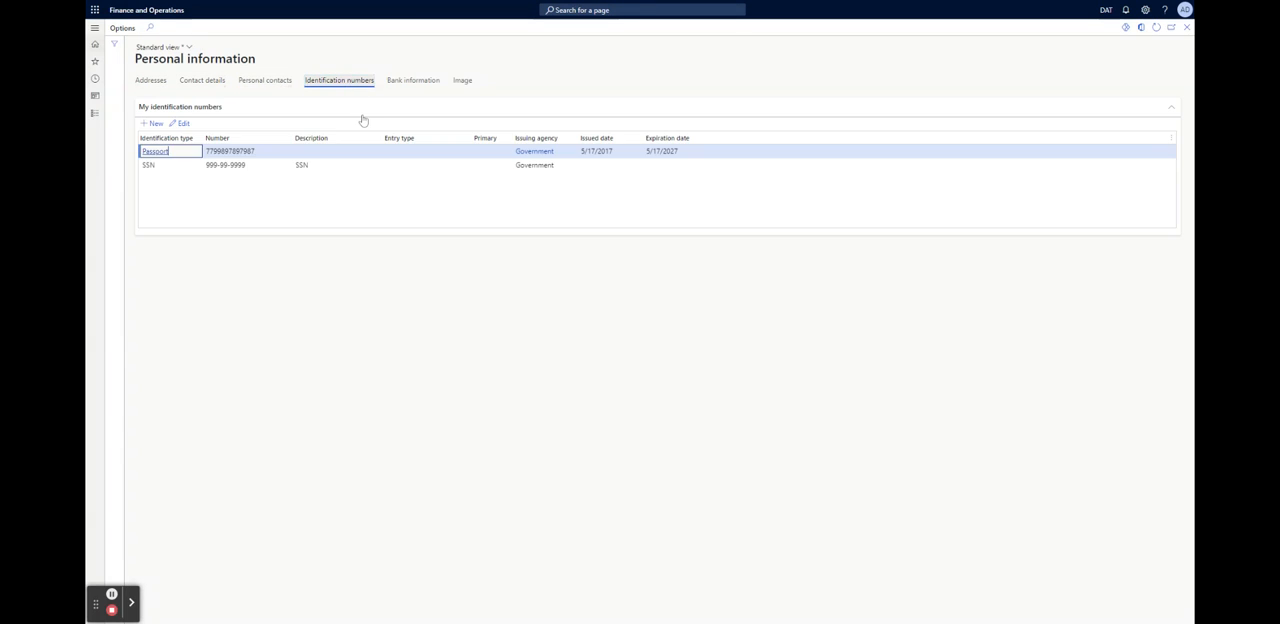
{"action": "left_click", "coordinate": [410, 83]}
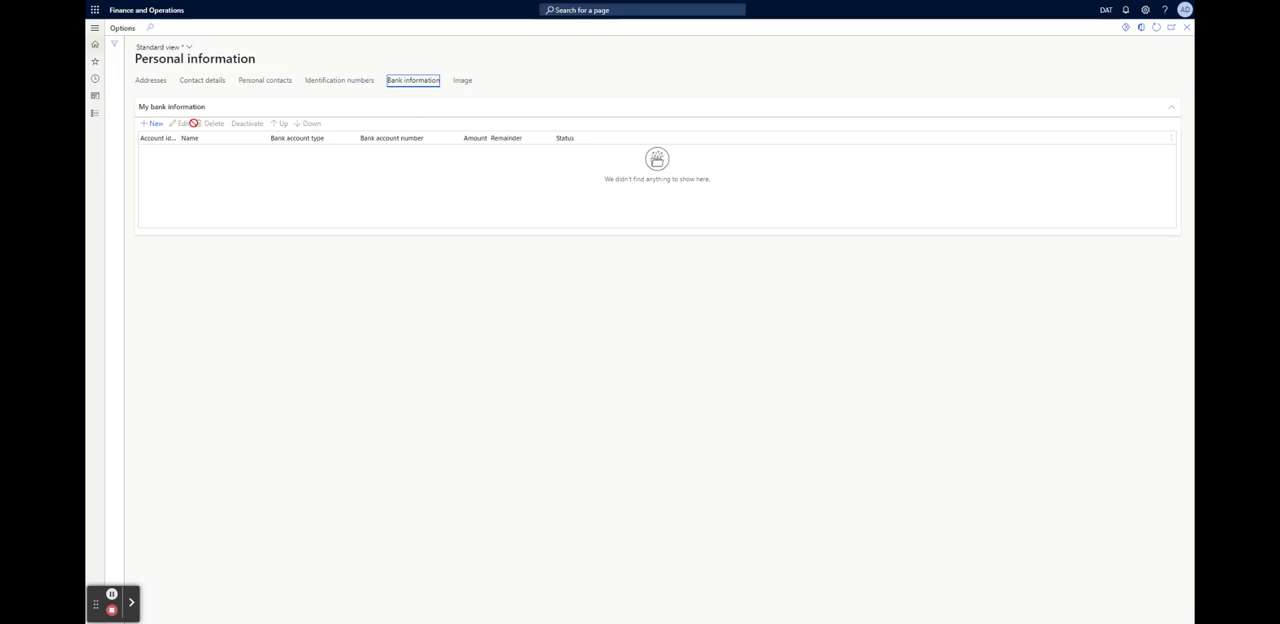
{"action": "left_click", "coordinate": [157, 126]}
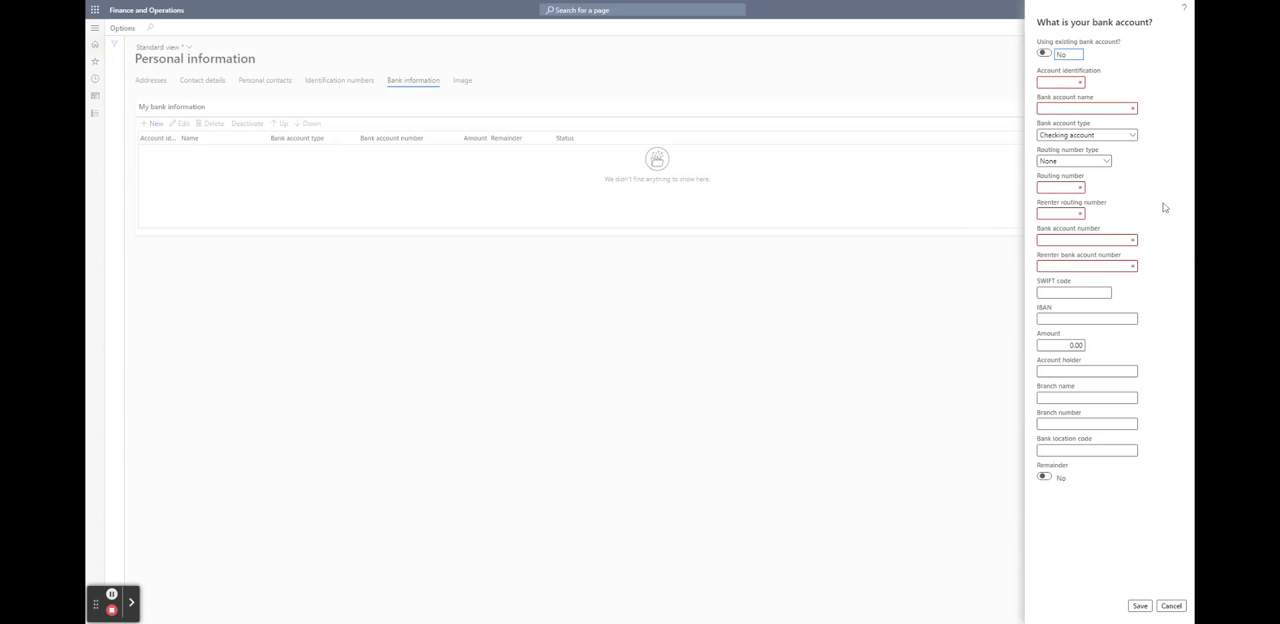
{"action": "mouse_move", "coordinate": [1058, 229]}
{"action": "left_click", "coordinate": [1045, 53]}
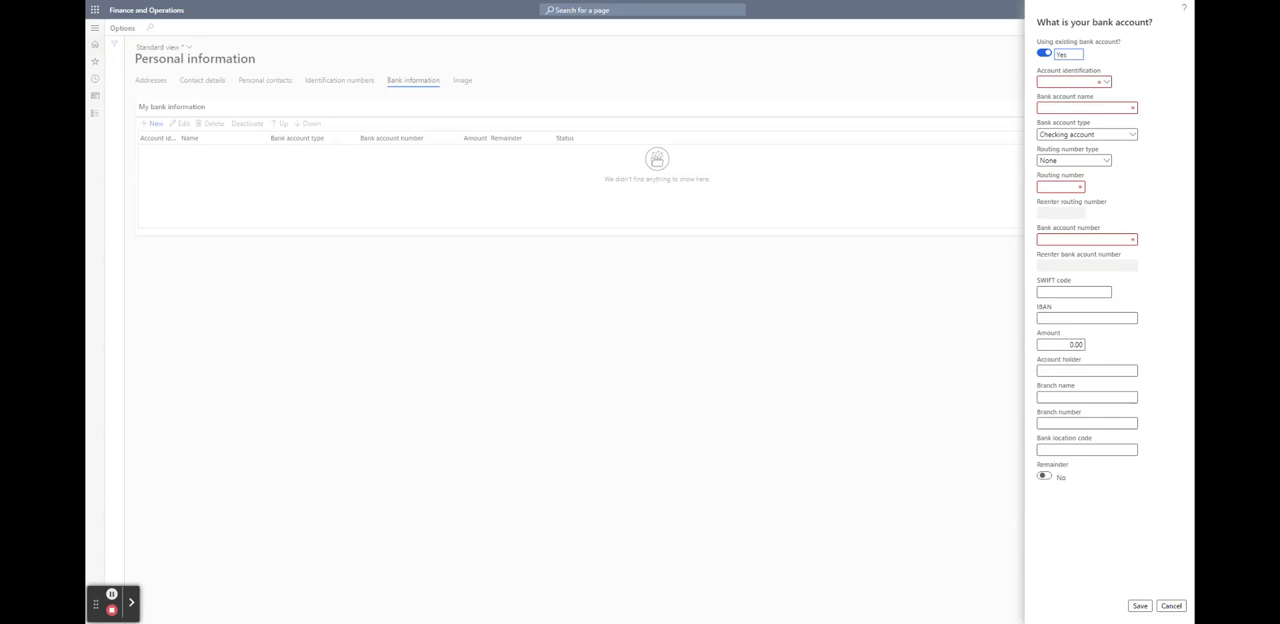
{"action": "left_click", "coordinate": [1107, 82]}
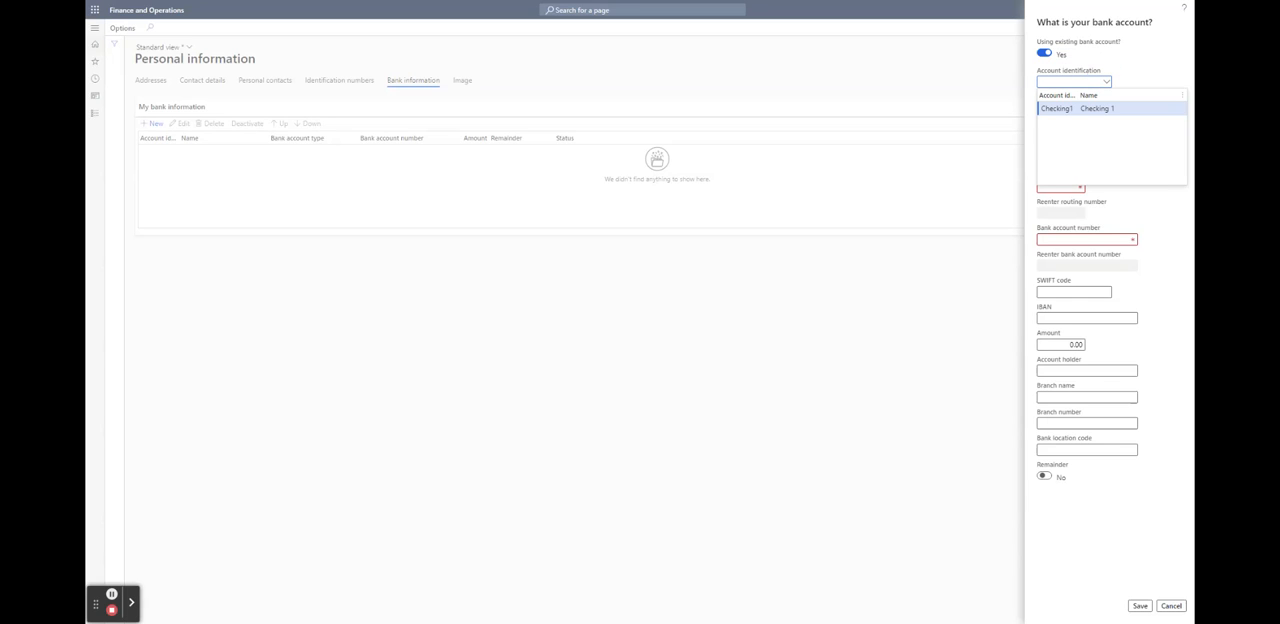
{"action": "left_click", "coordinate": [1058, 108]}
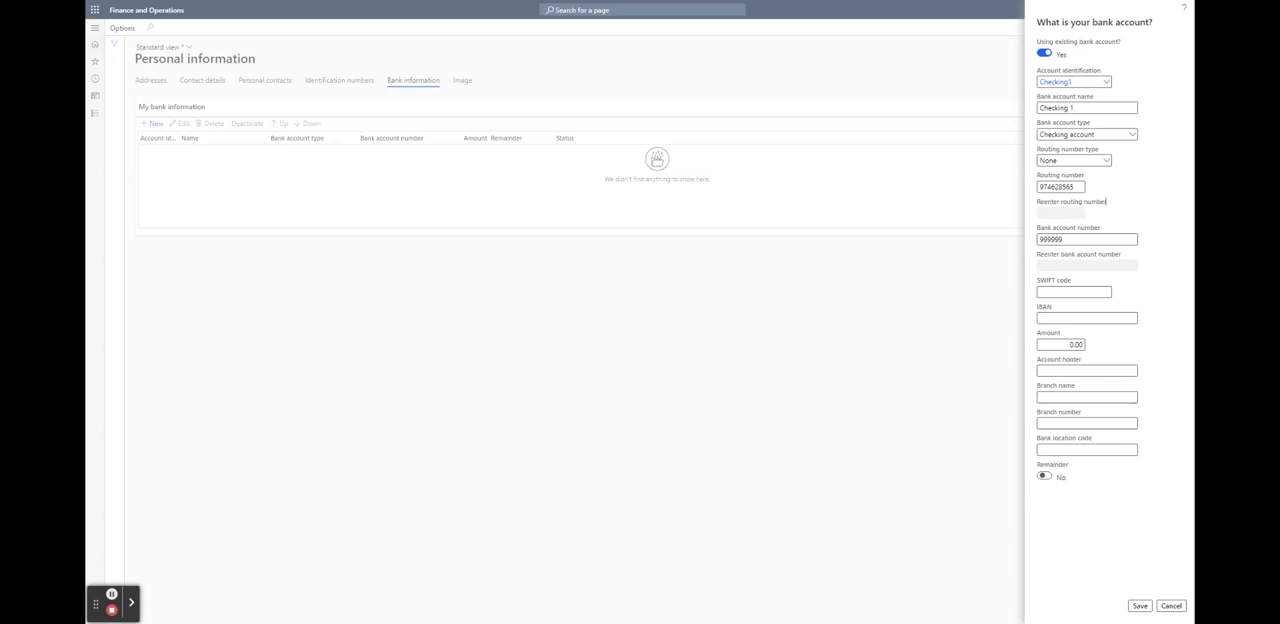
Replace the bank account number, re-enter it for verification, and save the bank account entry
{"action": "left_click", "coordinate": [1055, 237]}
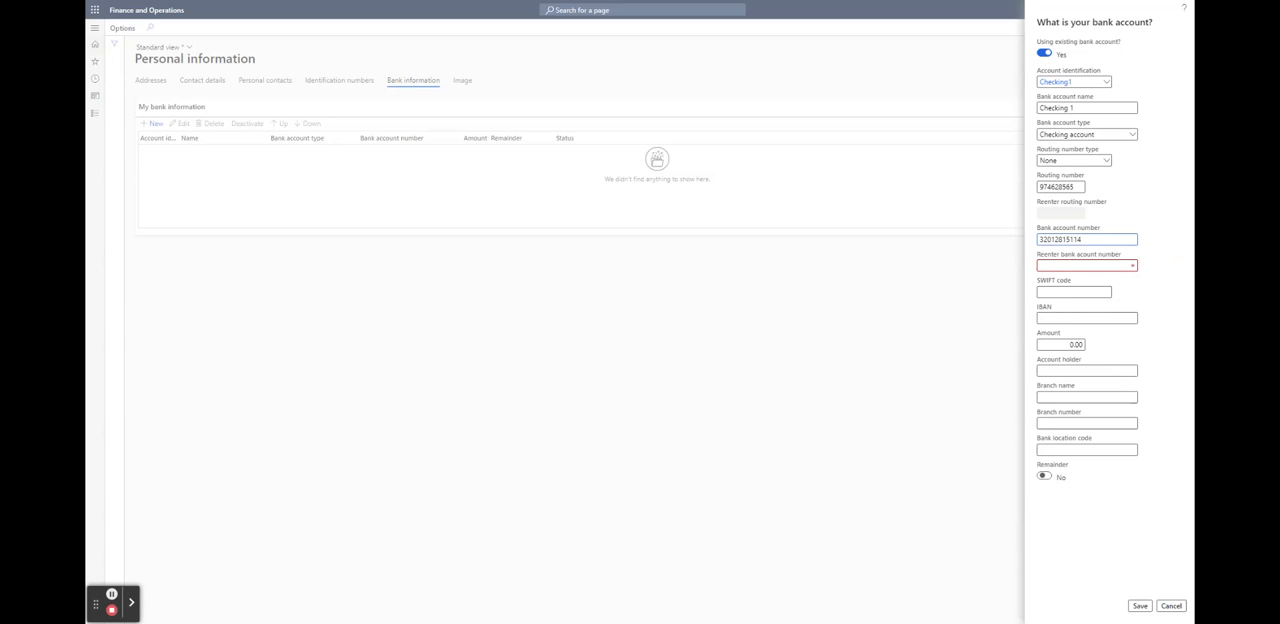
{"action": "left_click", "coordinate": [1061, 266]}
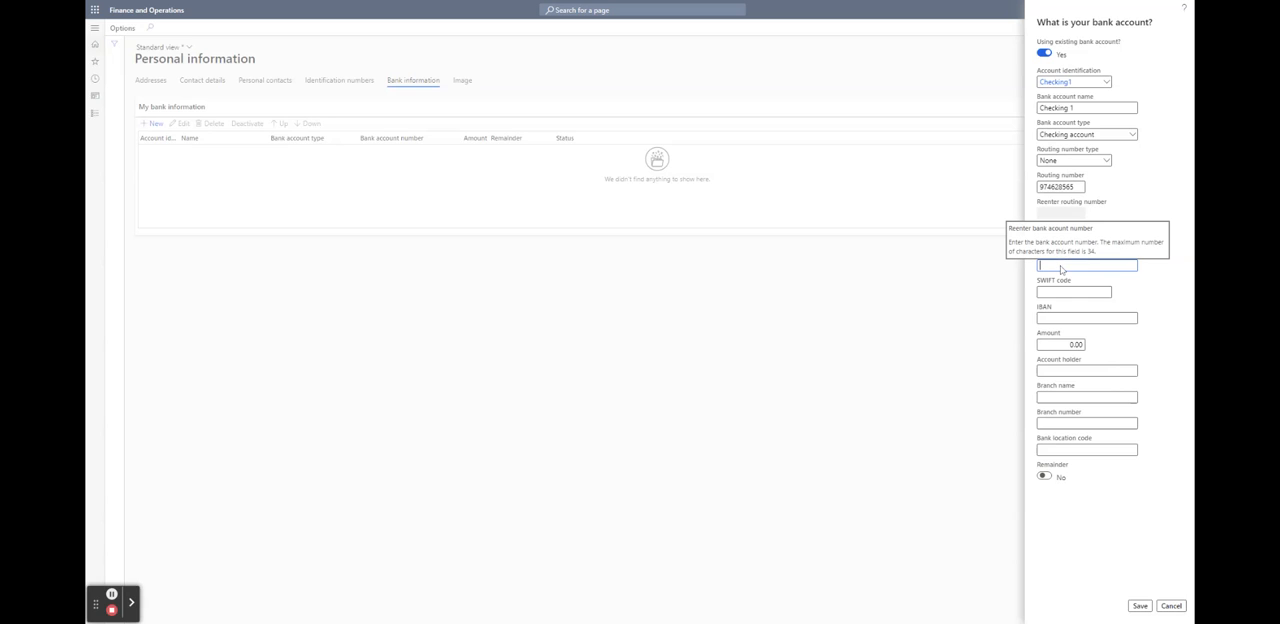
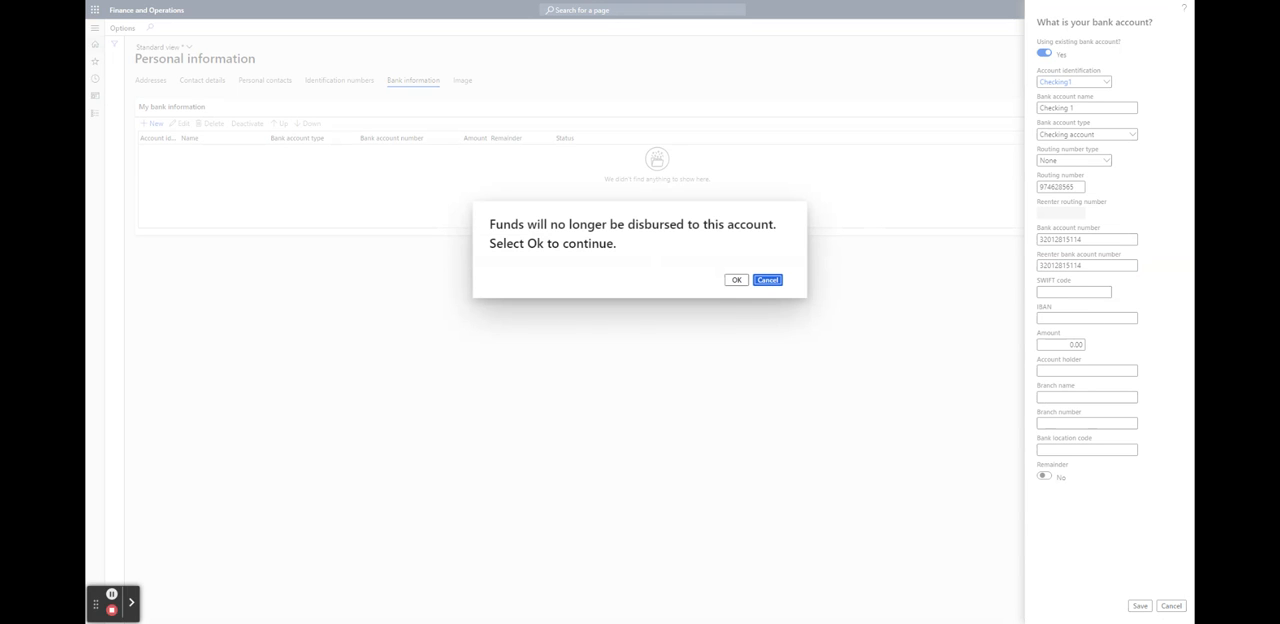
{"action": "left_click", "coordinate": [736, 280]}
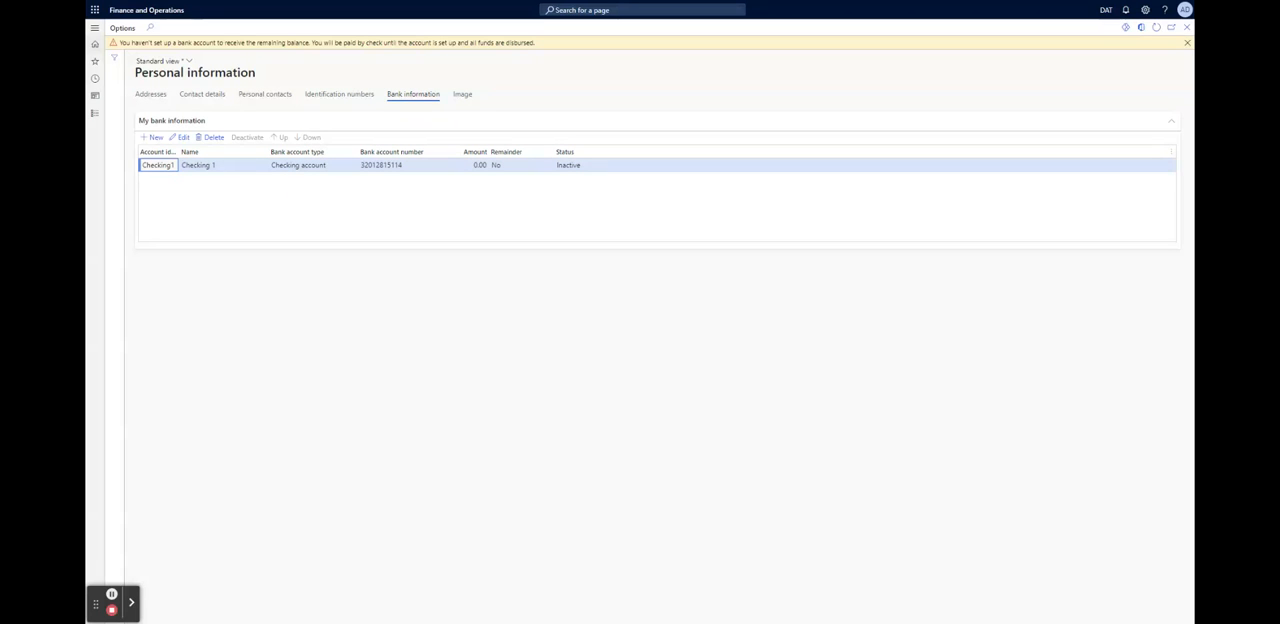
Edit the Checking1 bank account, set its bank account name to ERPDUONO, and save it
{"action": "double_click", "coordinate": [150, 166]}
{"action": "left_click", "coordinate": [183, 137]}
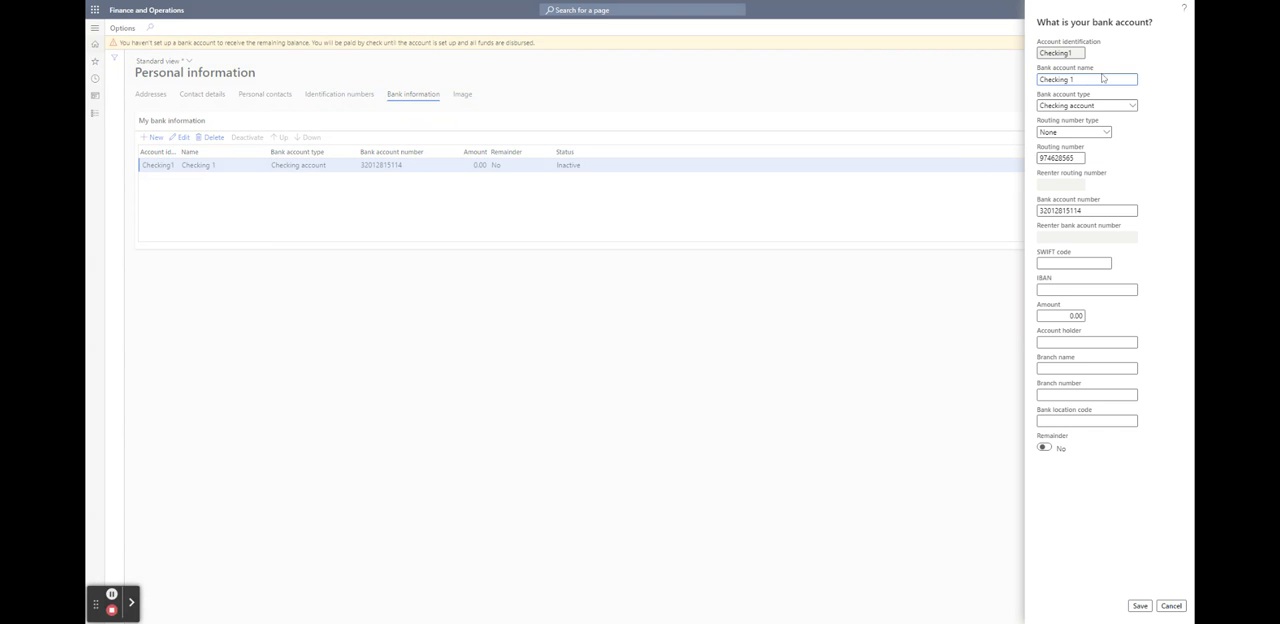
{"action": "left_click_drag", "start_coordinate": [1073, 77], "coordinate": [1008, 79]}
{"action": "type", "text": "ERPDUO"}
{"action": "type", "text": "1"}
{"action": "type", "text": "NO"}
{"action": "left_click", "coordinate": [1140, 606]}
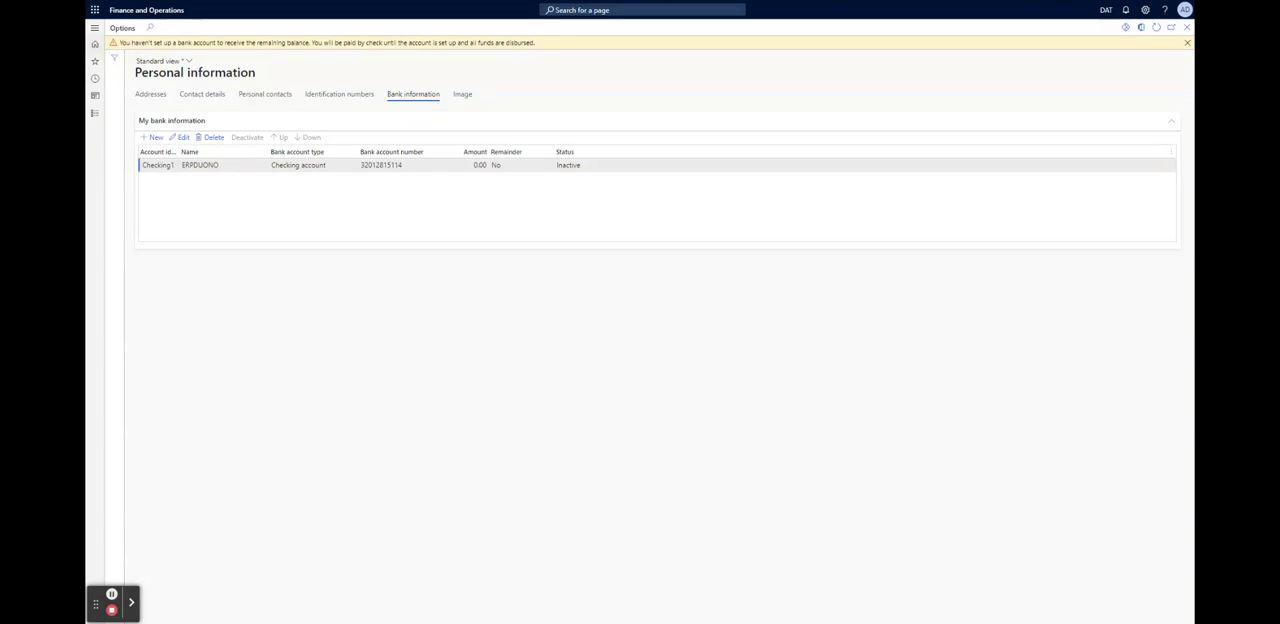
Reopen the ERPDUONO bank account's details to check its account identification, and close them by saving
{"action": "left_click", "coordinate": [180, 137]}
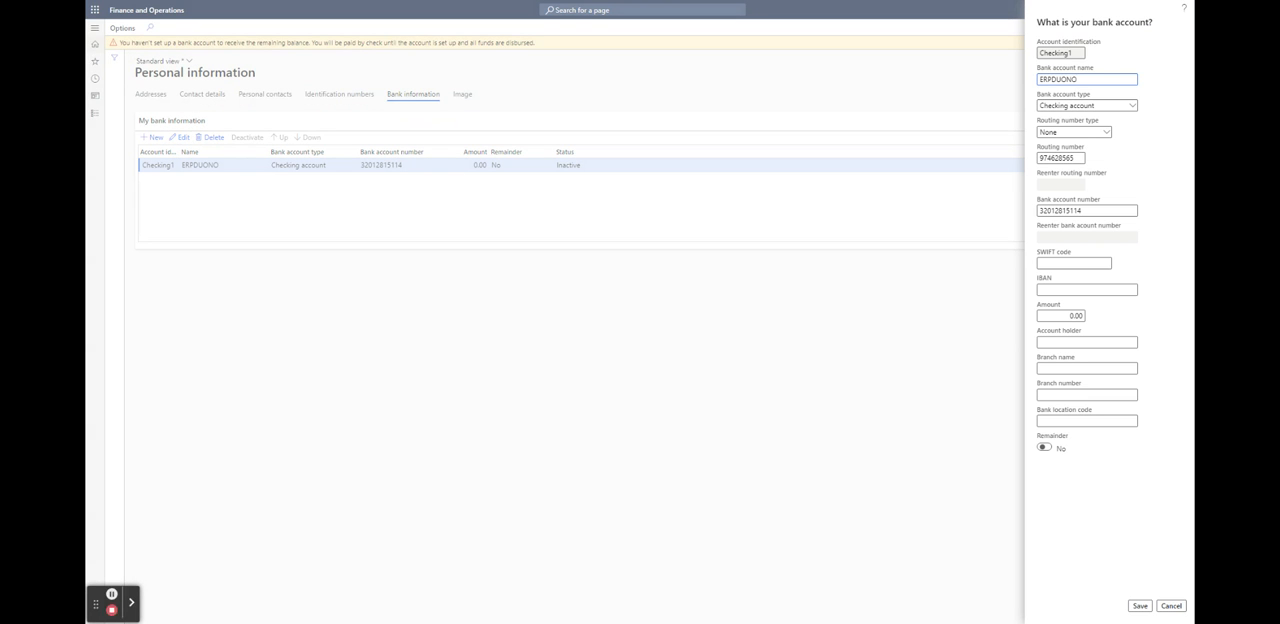
{"action": "double_click", "coordinate": [1060, 53]}
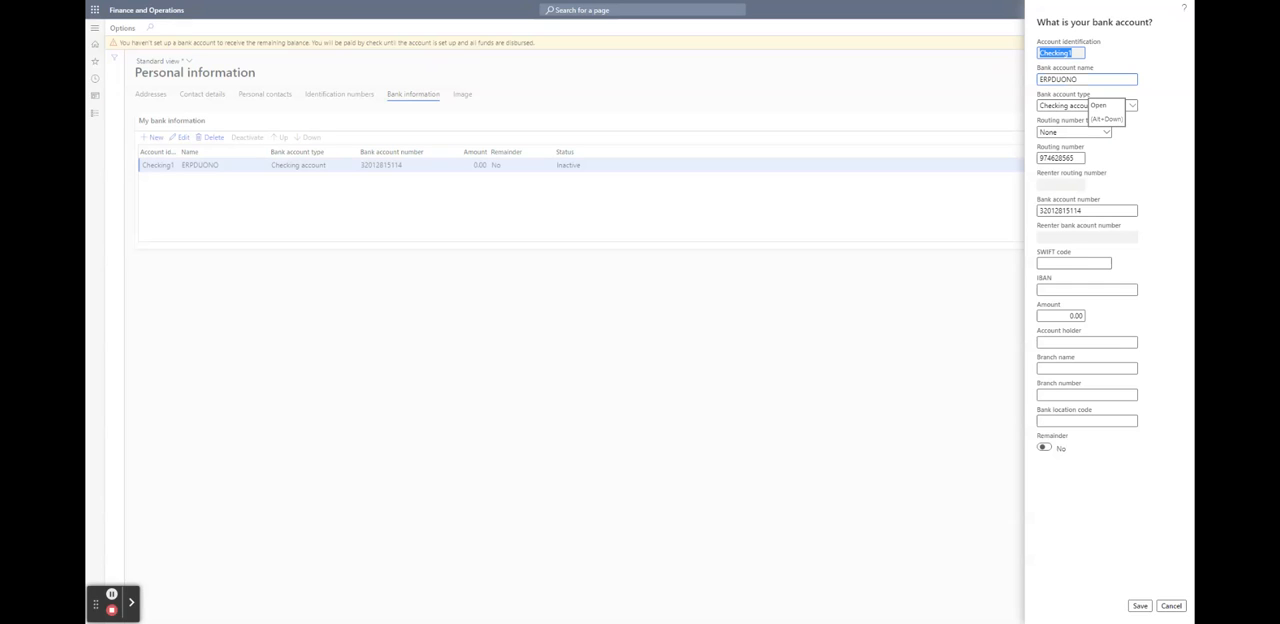
{"action": "left_click", "coordinate": [1138, 604]}
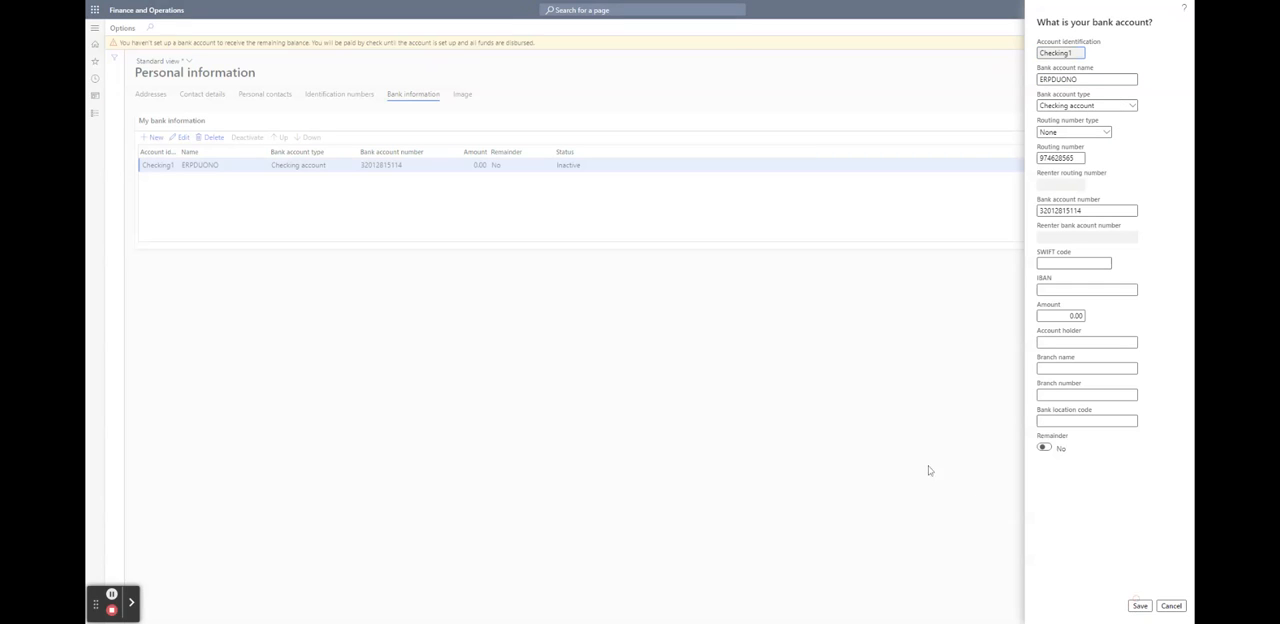
Upload a new profile image for the employee in the personal information
{"action": "left_click", "coordinate": [462, 94]}
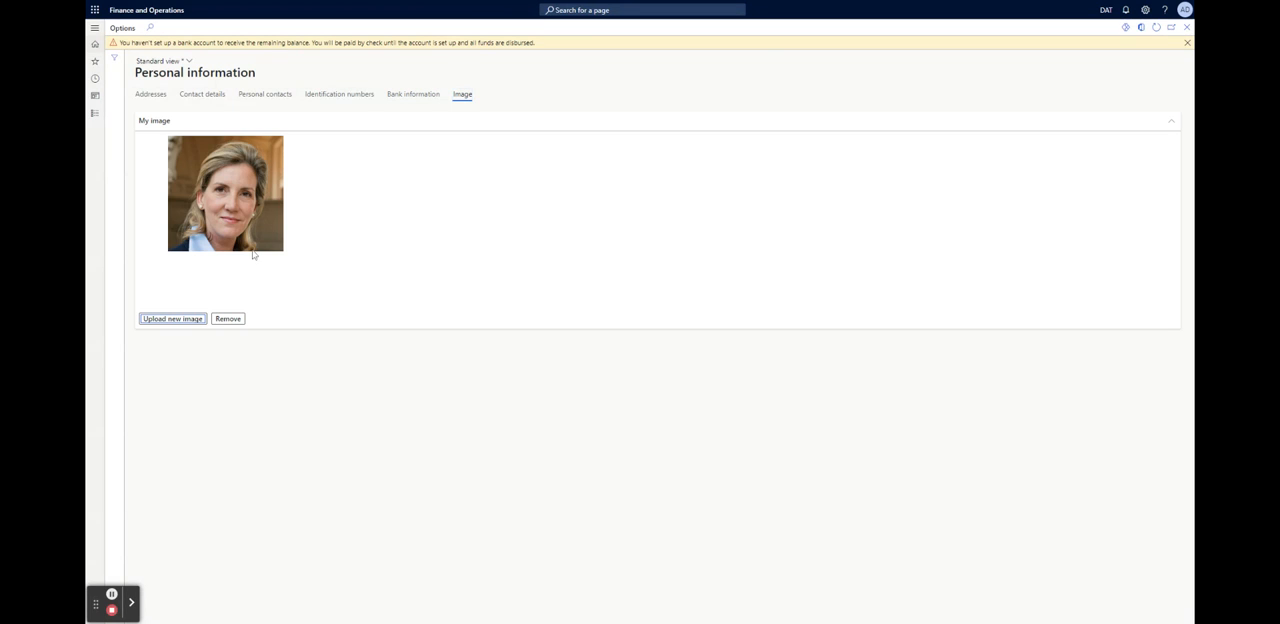
{"action": "left_click", "coordinate": [218, 201]}
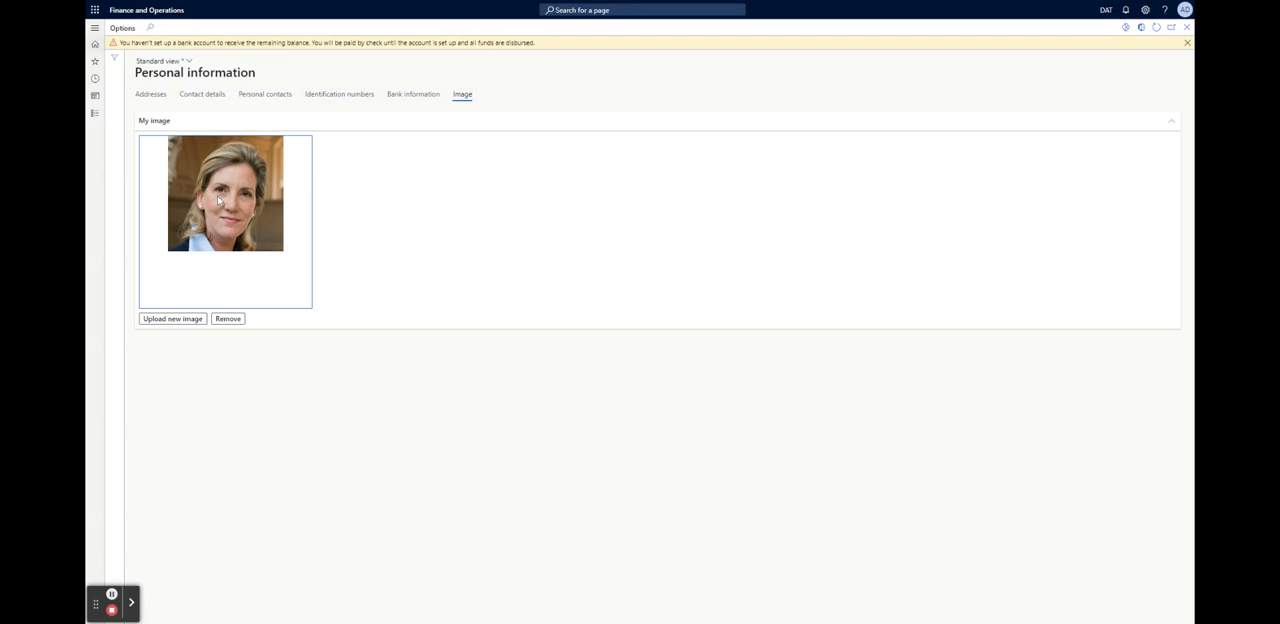
{"action": "left_click", "coordinate": [175, 320]}
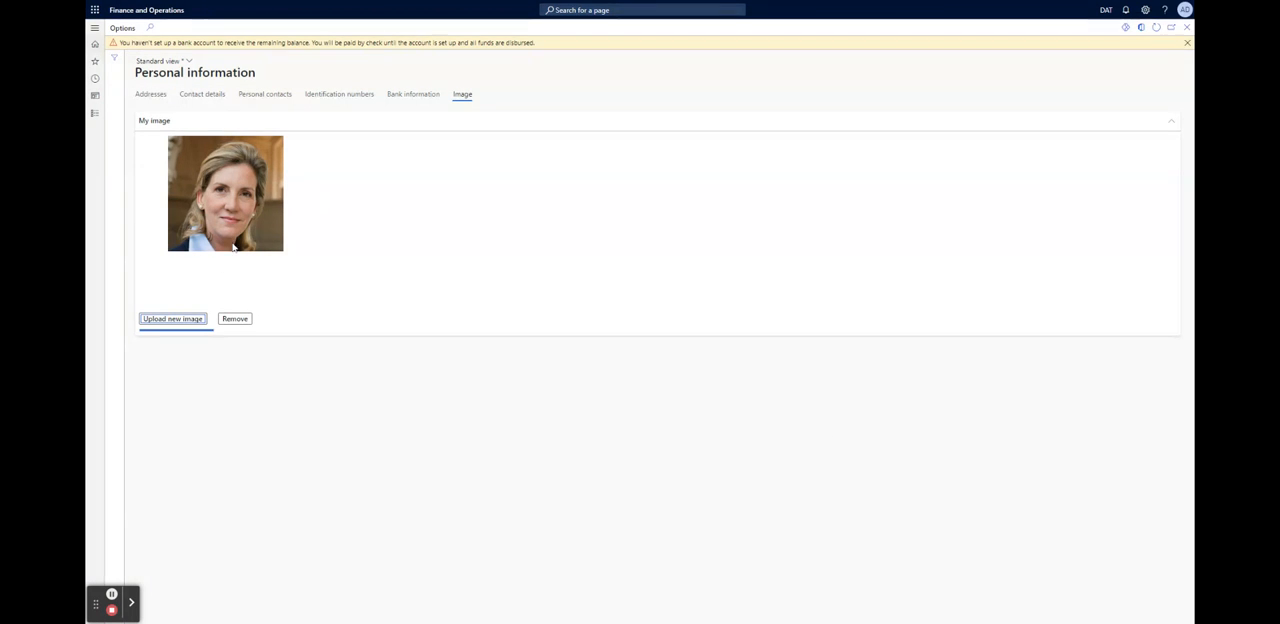
{"action": "left_click", "coordinate": [236, 399]}
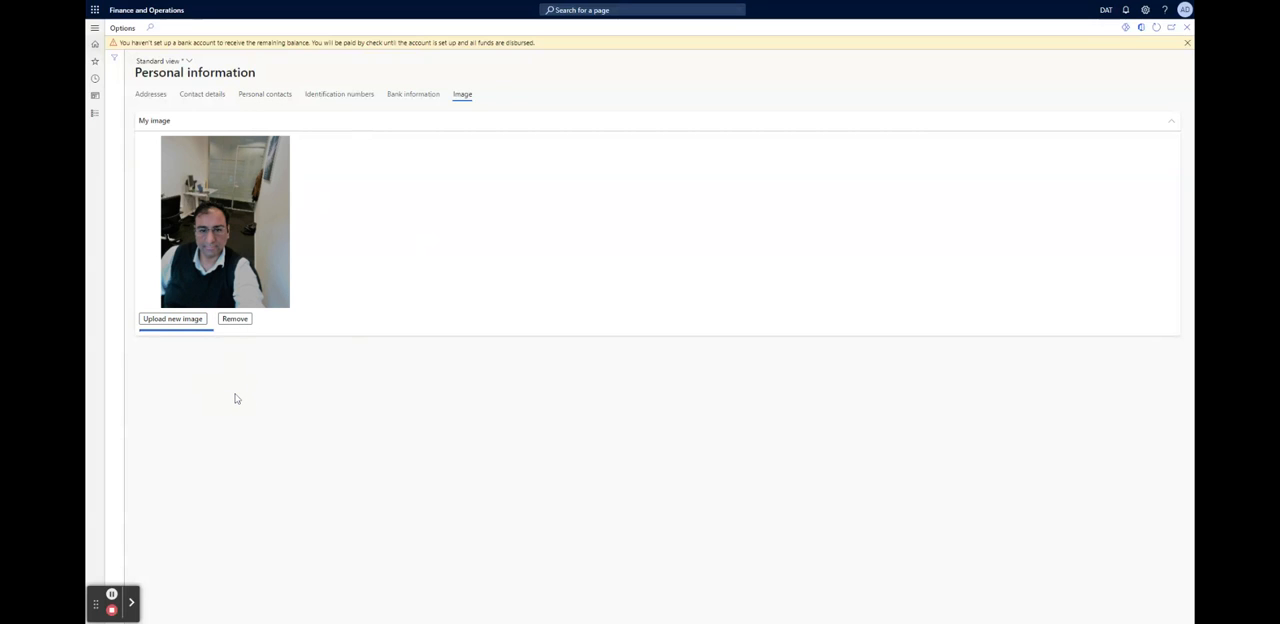
Go back to the employee's addresses, dismiss the bank account warning, and close the personal information page
{"action": "left_click", "coordinate": [150, 94]}
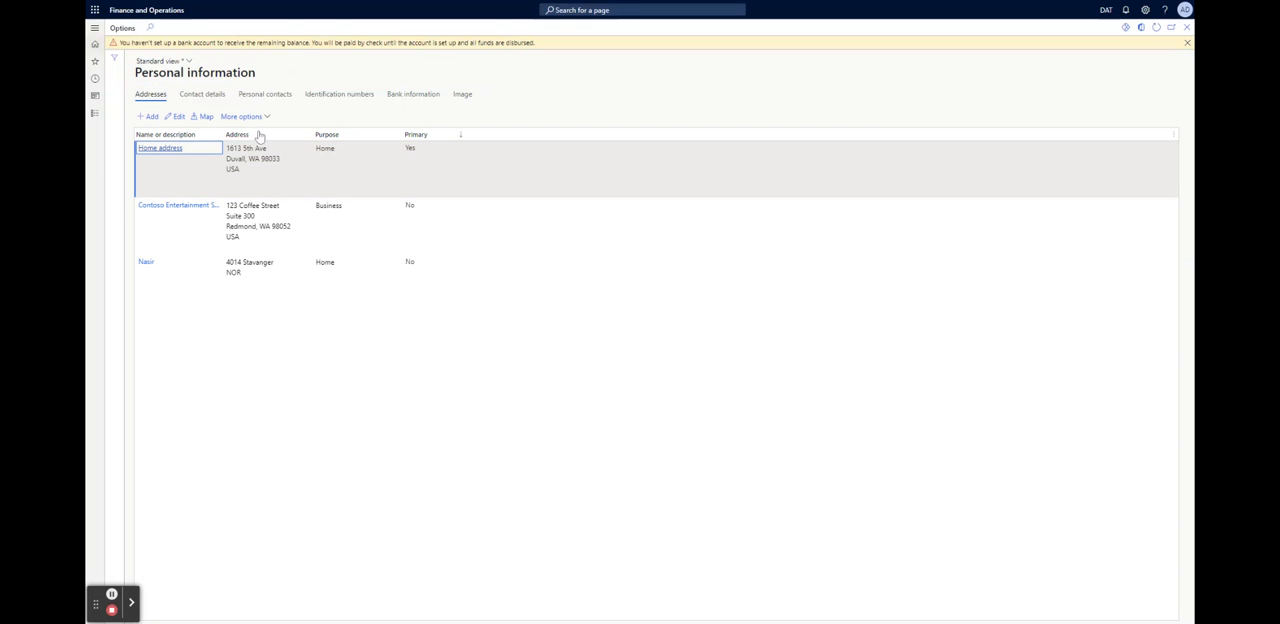
{"action": "left_click", "coordinate": [180, 62]}
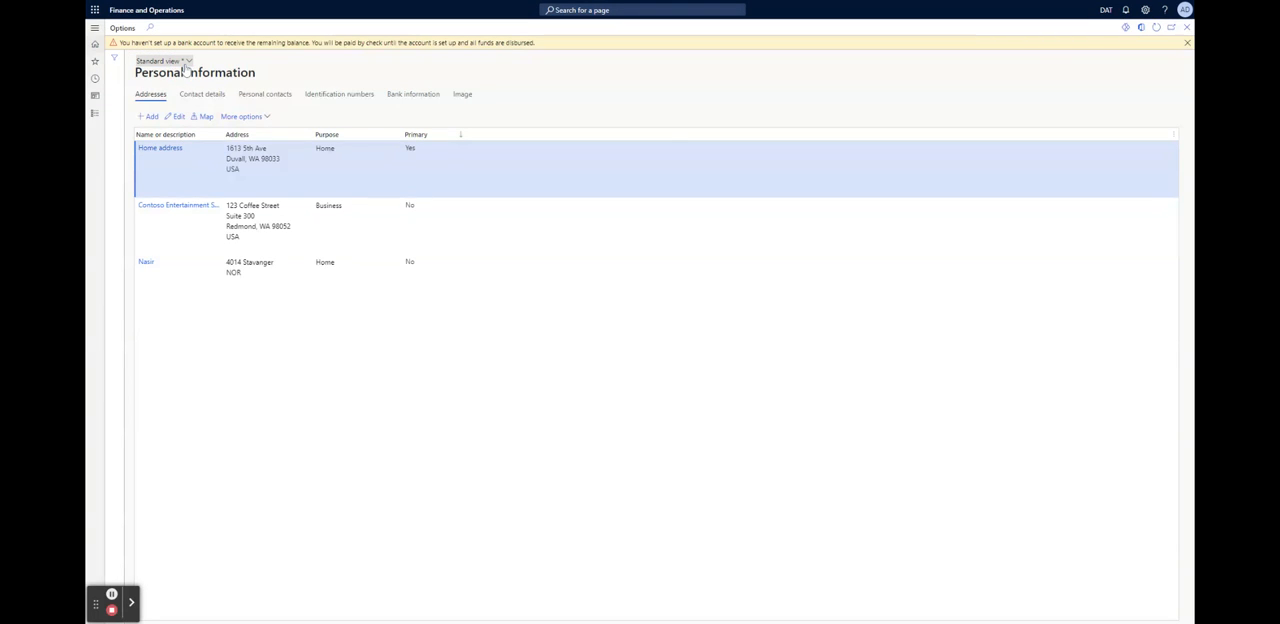
{"action": "left_click", "coordinate": [828, 90]}
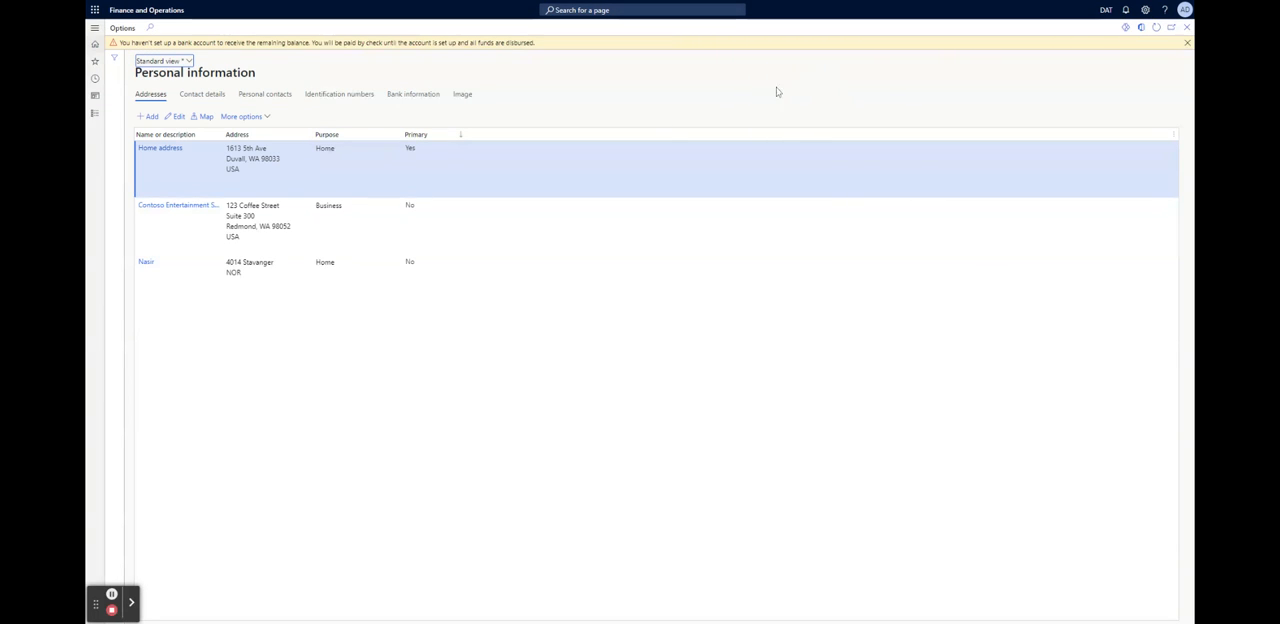
{"action": "left_click", "coordinate": [1187, 42]}
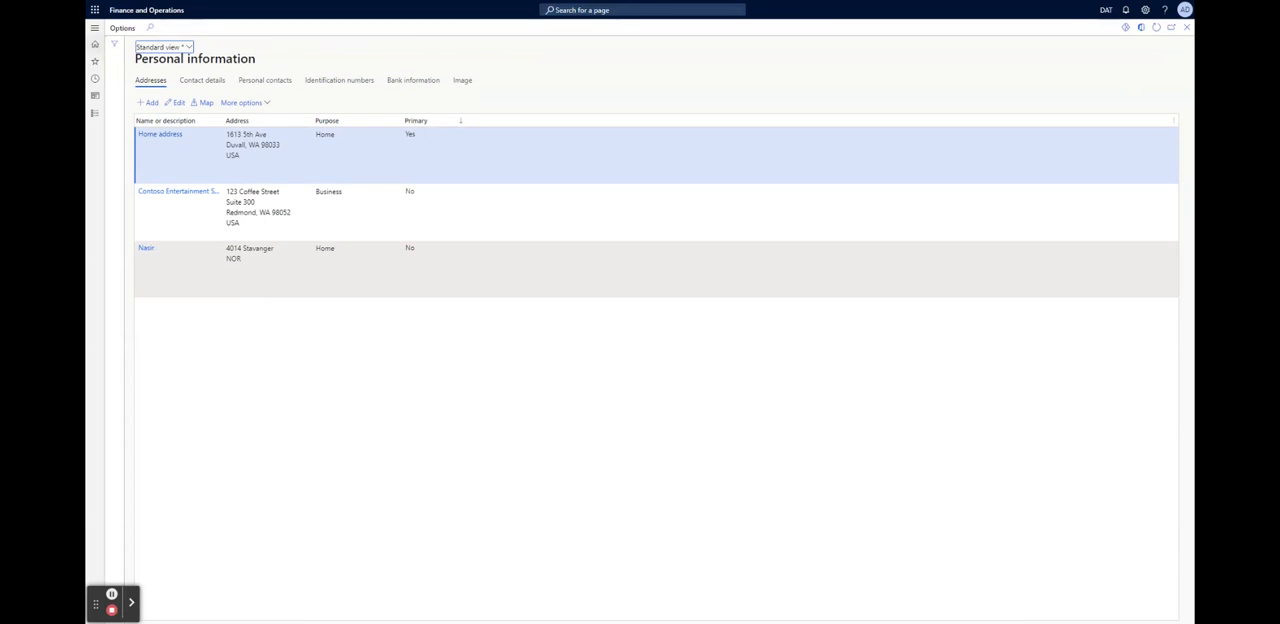
{"action": "left_click", "coordinate": [1187, 27]}
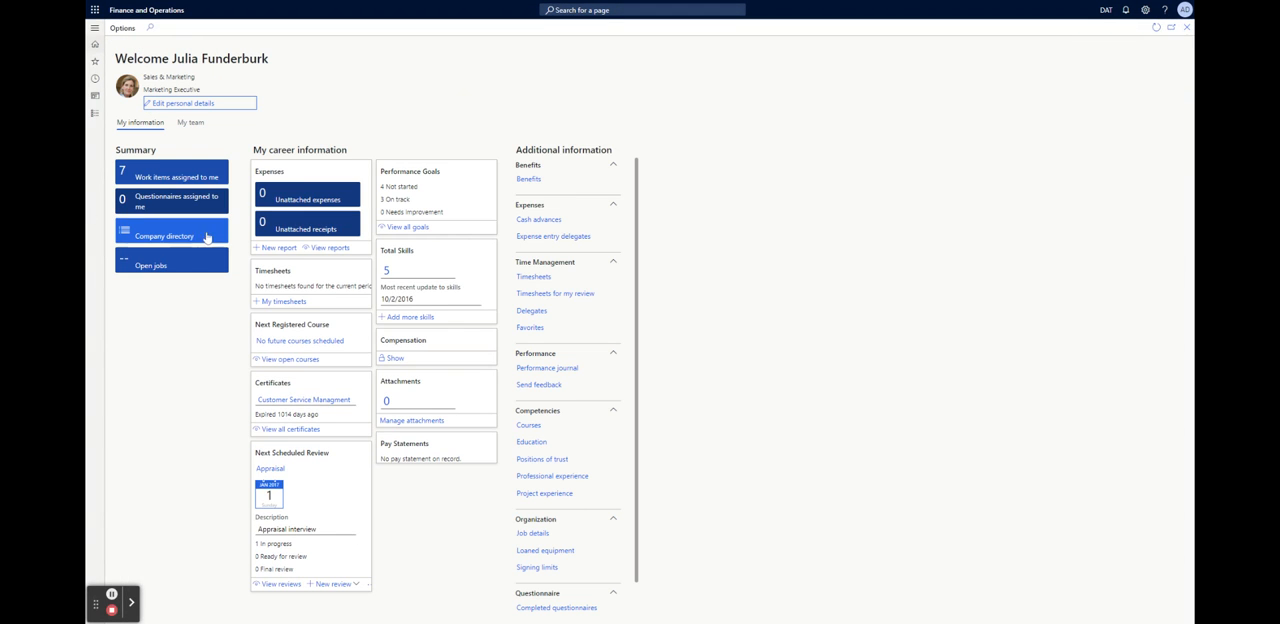
Examine the manager's team information by position, compensation, performance goals and reviews, ending on the summary
{"action": "left_click", "coordinate": [190, 122]}
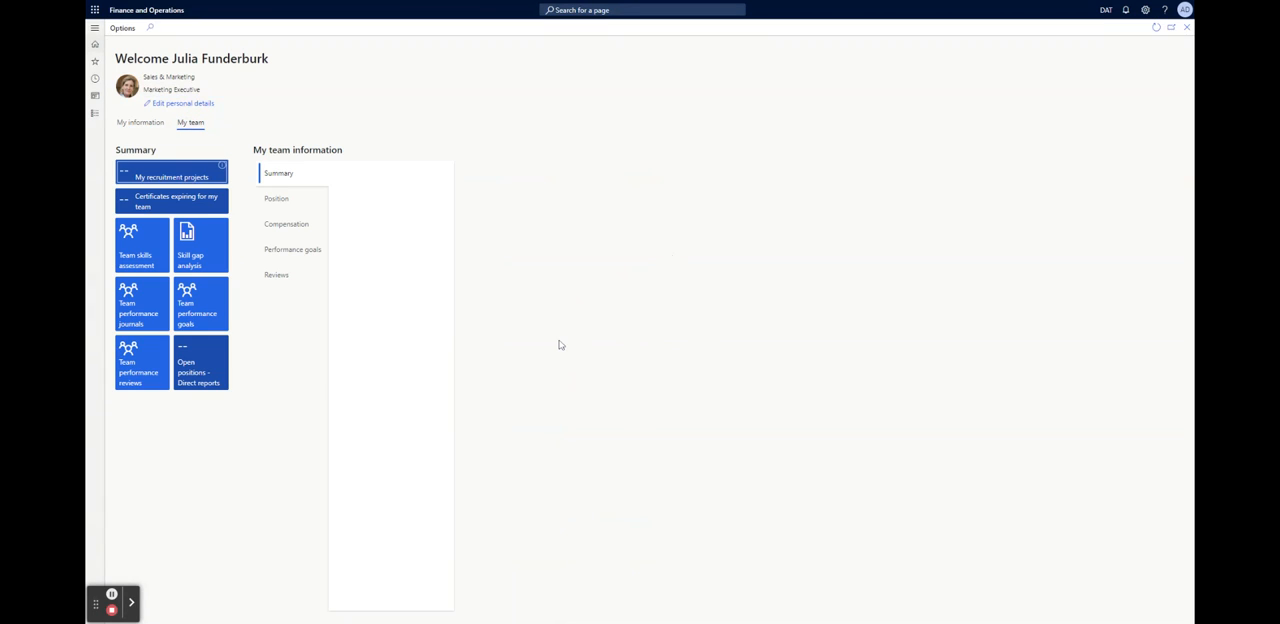
{"action": "left_click", "coordinate": [277, 201]}
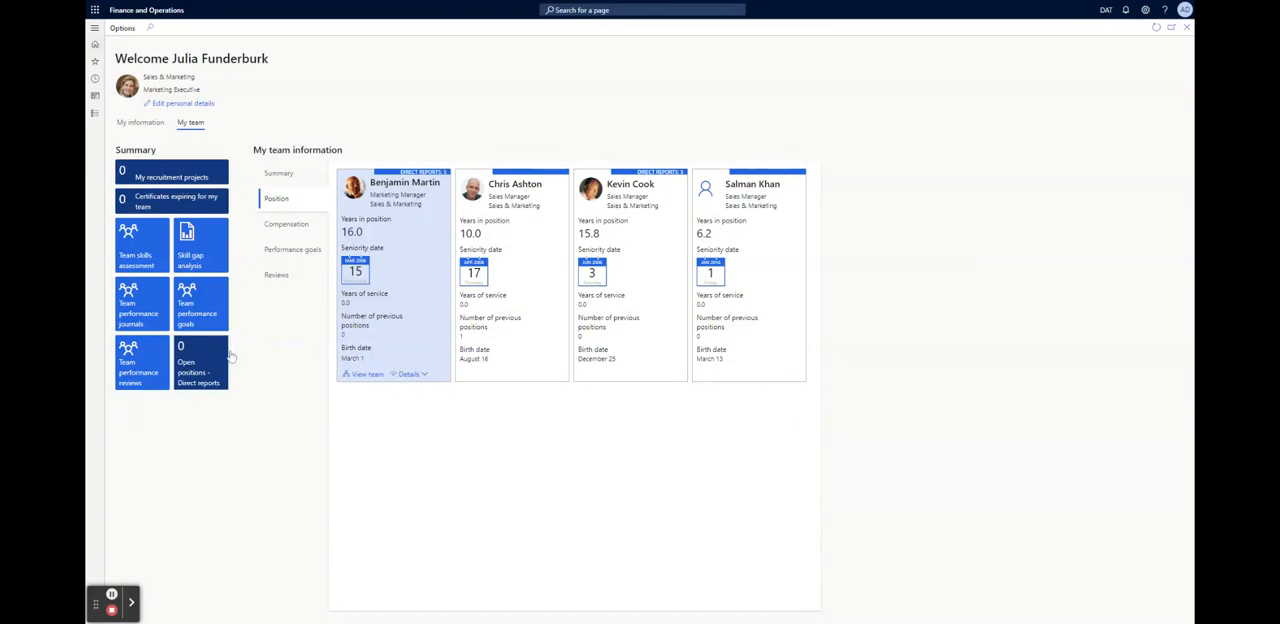
{"action": "left_click", "coordinate": [283, 226]}
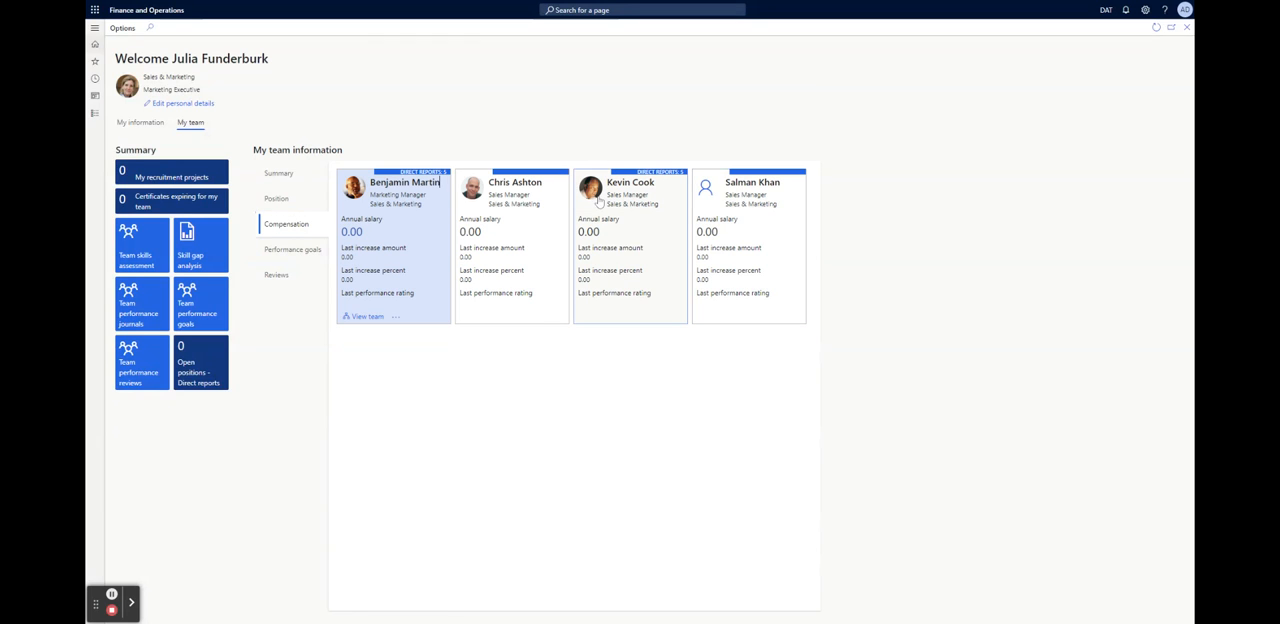
{"action": "left_click", "coordinate": [289, 251]}
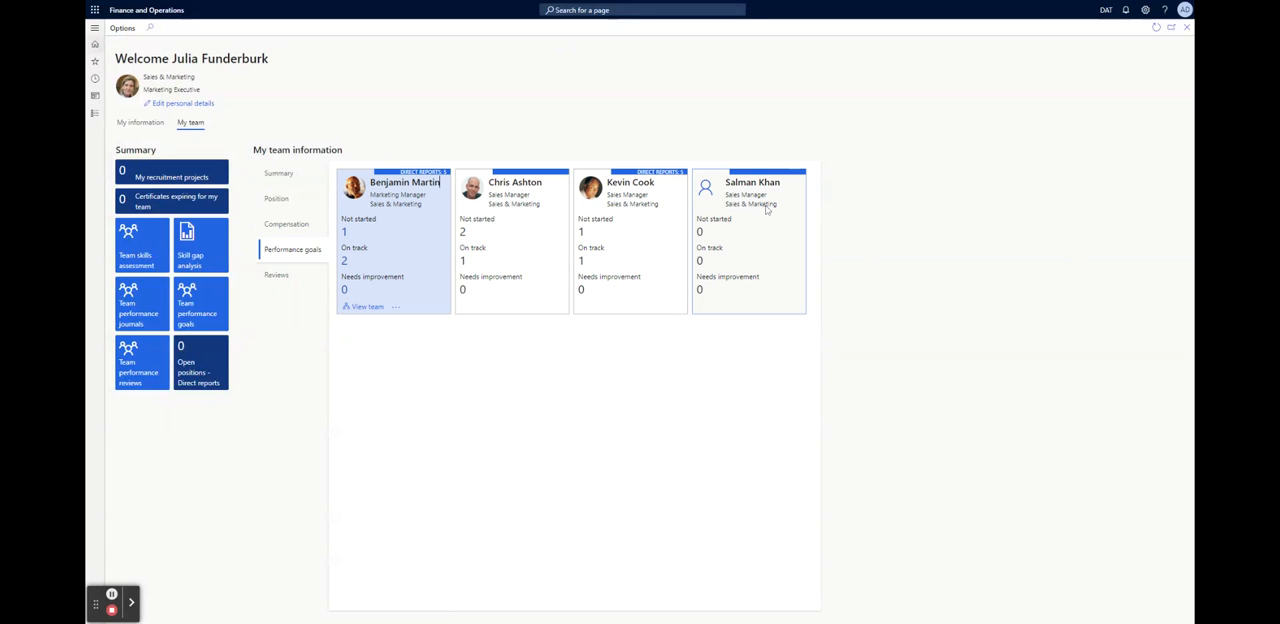
{"action": "left_click", "coordinate": [277, 275]}
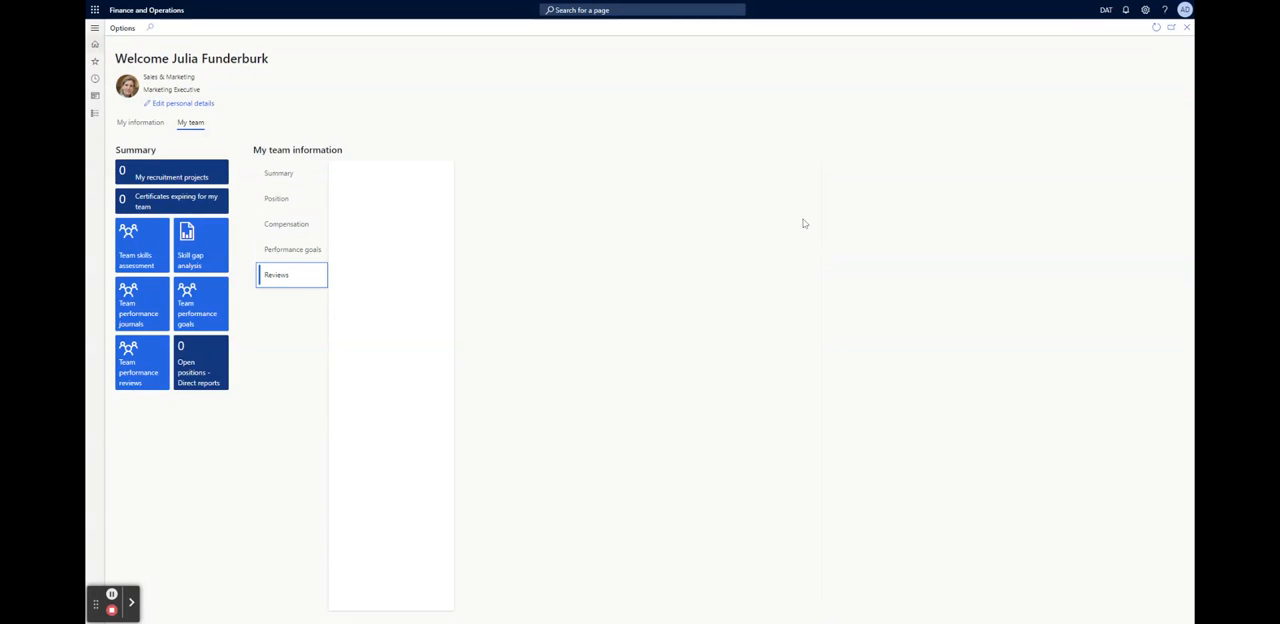
{"action": "left_click", "coordinate": [277, 175]}
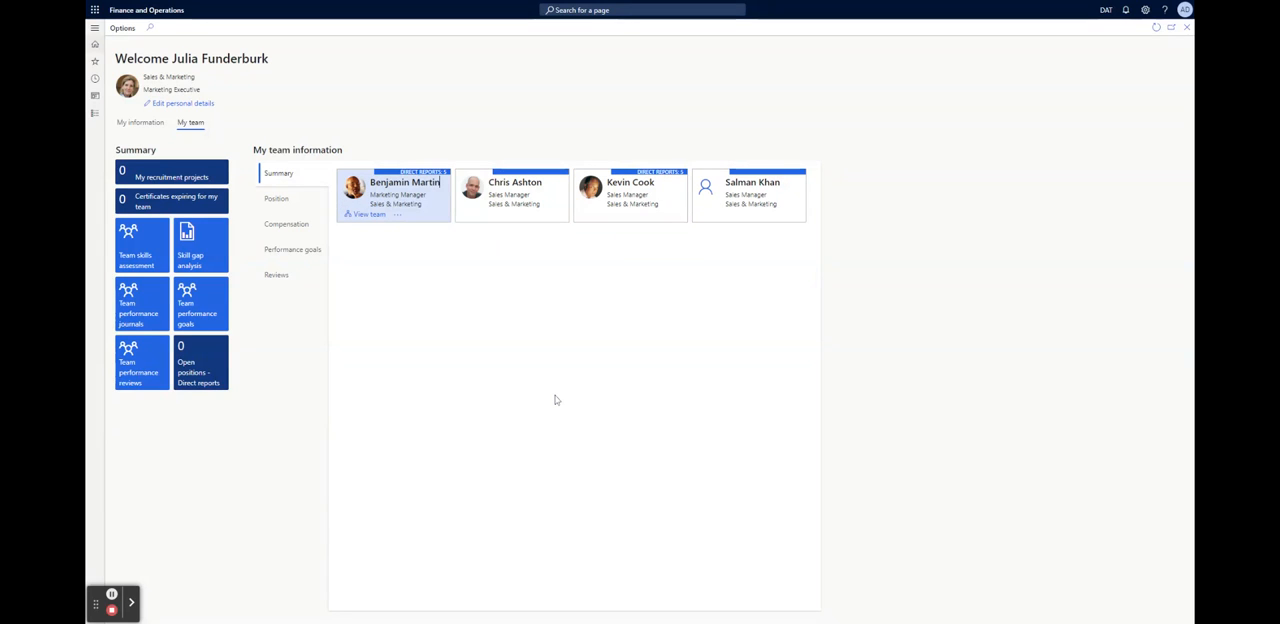
Open the team performance reviews and set the page to always open for editing
{"action": "left_click", "coordinate": [139, 372]}
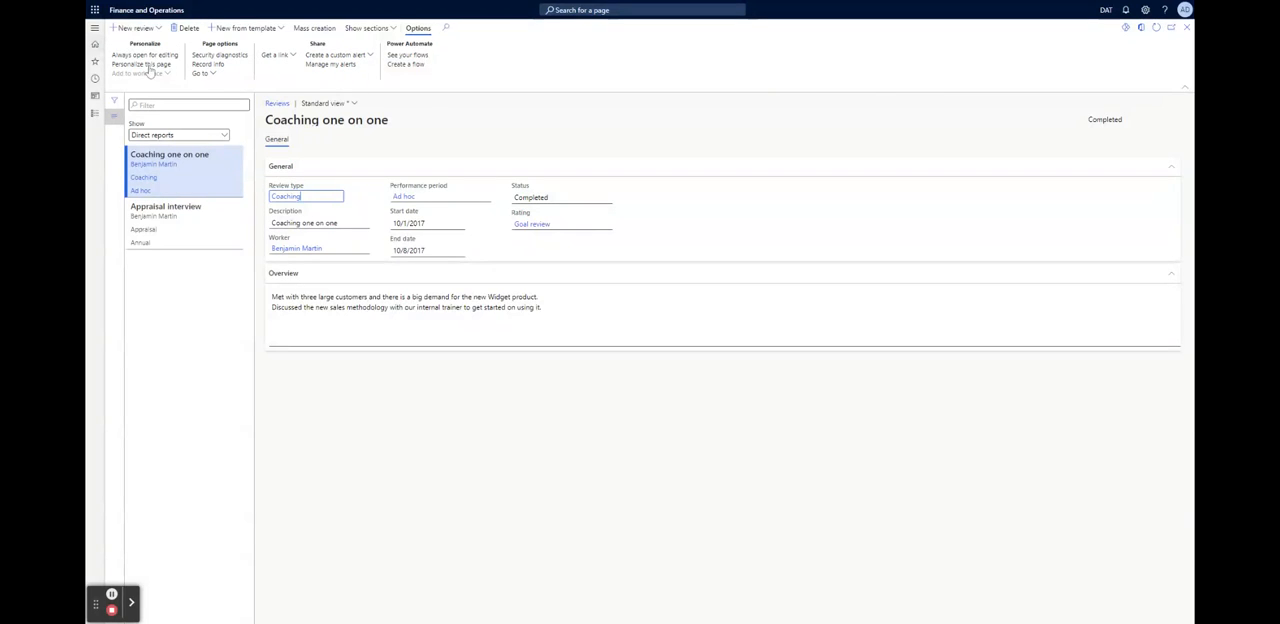
{"action": "left_click", "coordinate": [145, 55]}
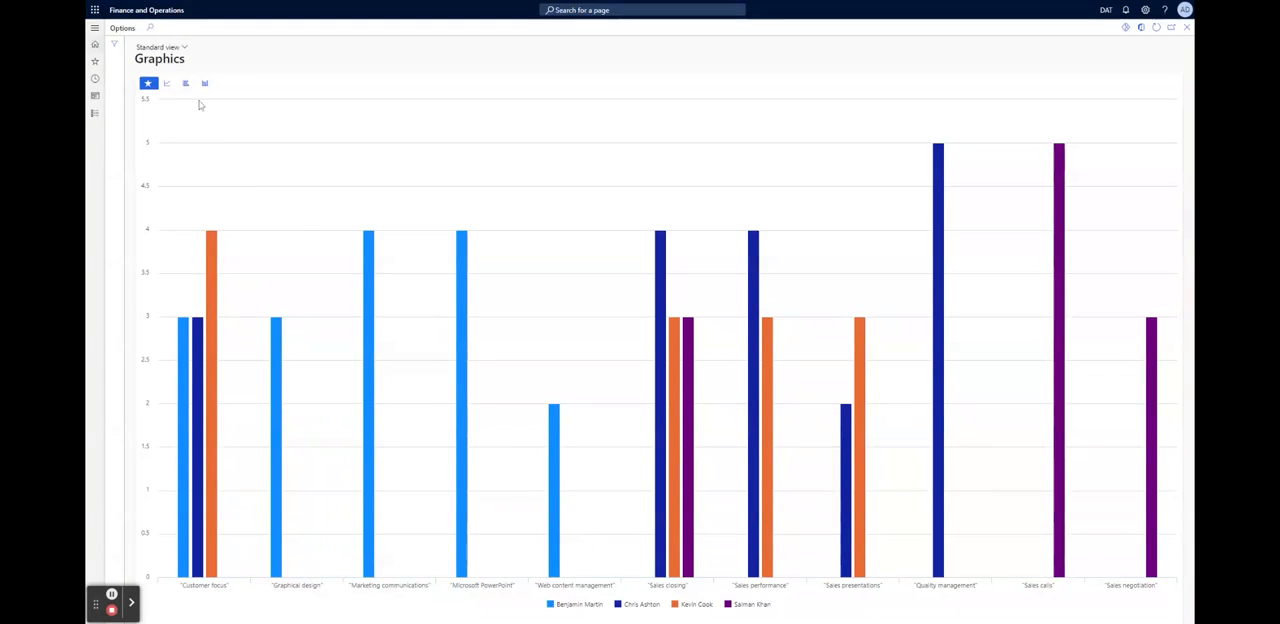
Compare the team's skills graphic as a line, bar and column chart, and close the graphics page
{"action": "left_click", "coordinate": [170, 87]}
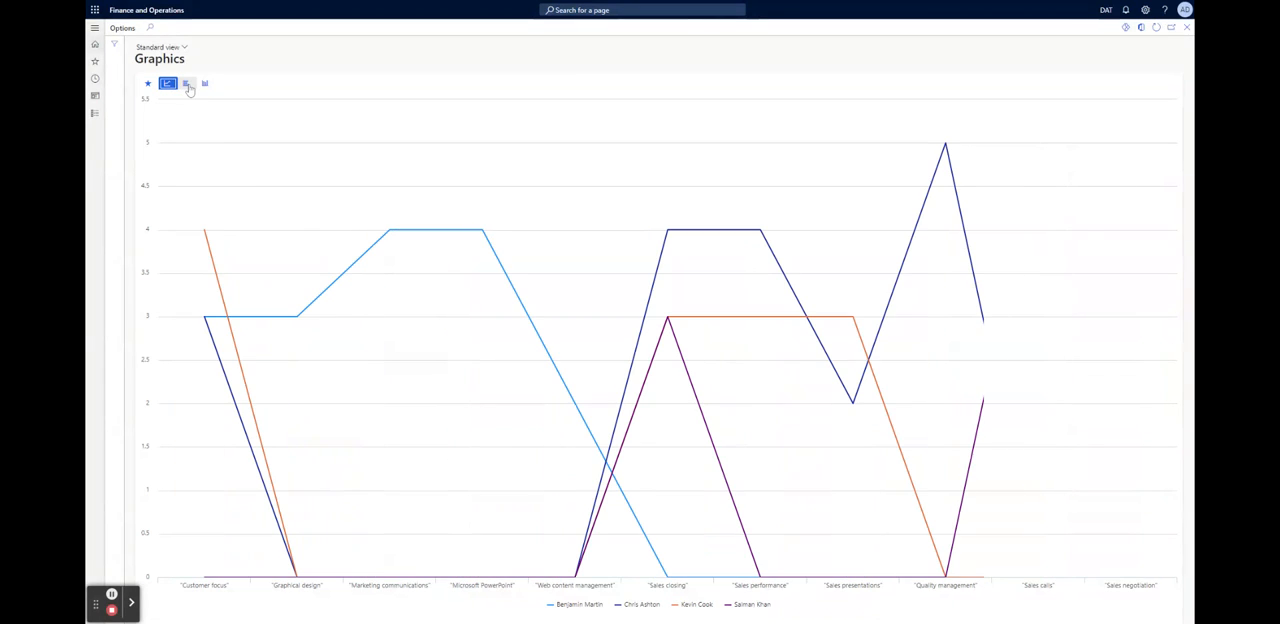
{"action": "left_click", "coordinate": [188, 86]}
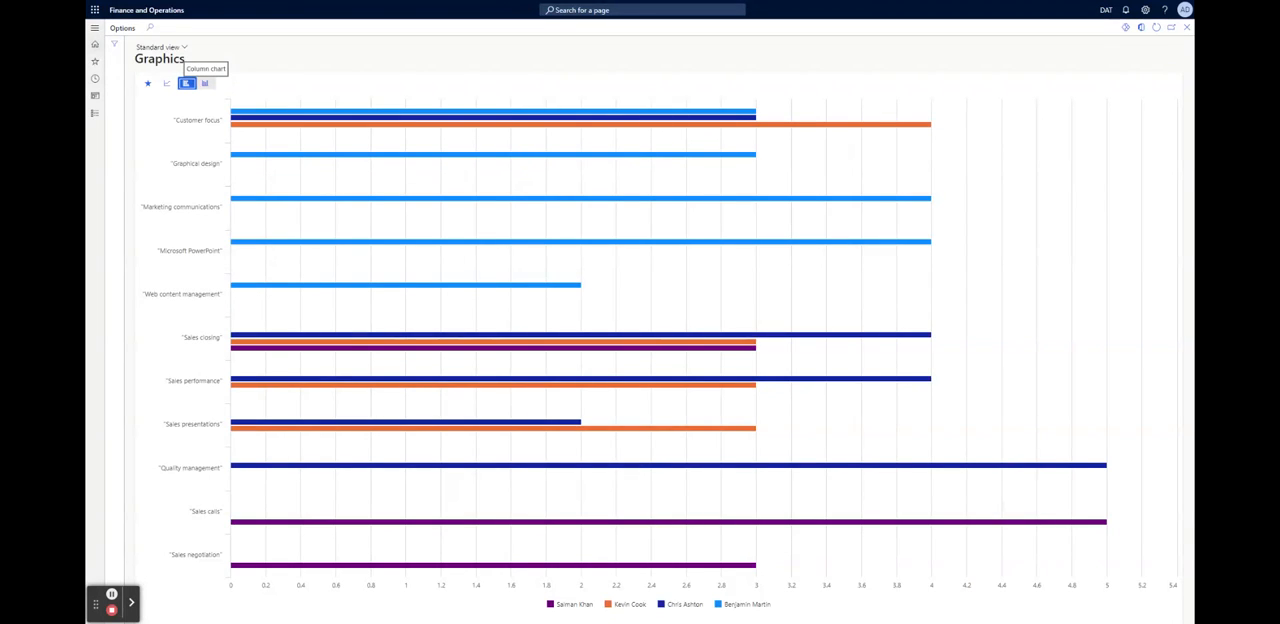
{"action": "left_click", "coordinate": [205, 84]}
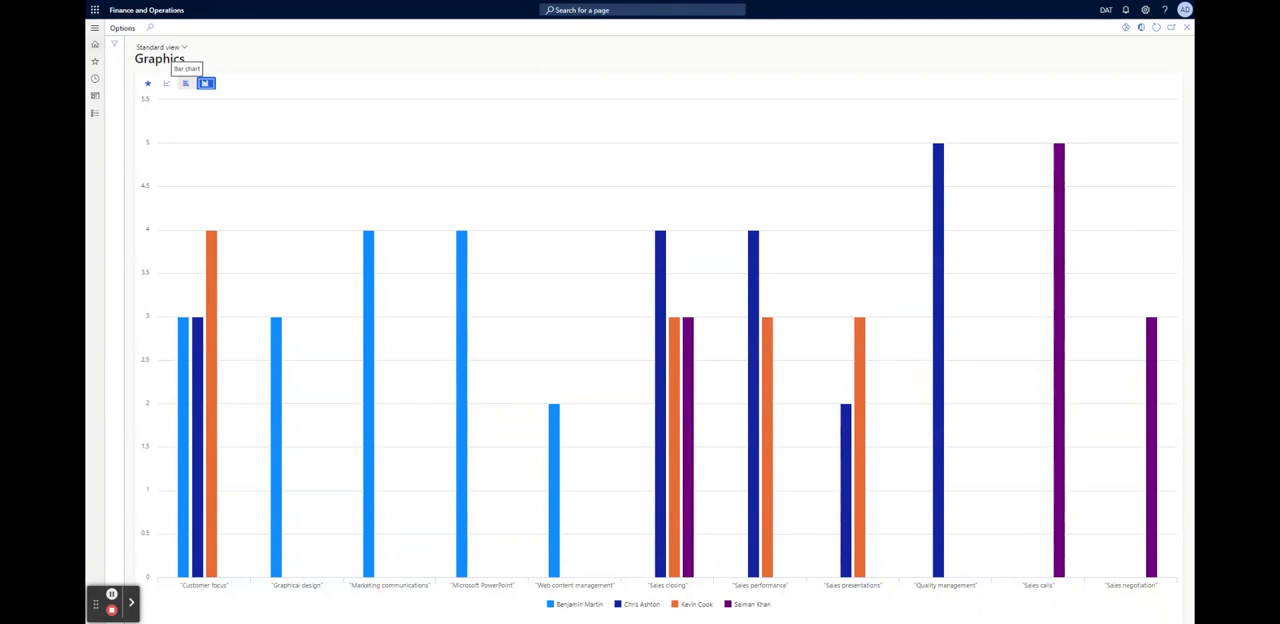
{"action": "left_click", "coordinate": [166, 84]}
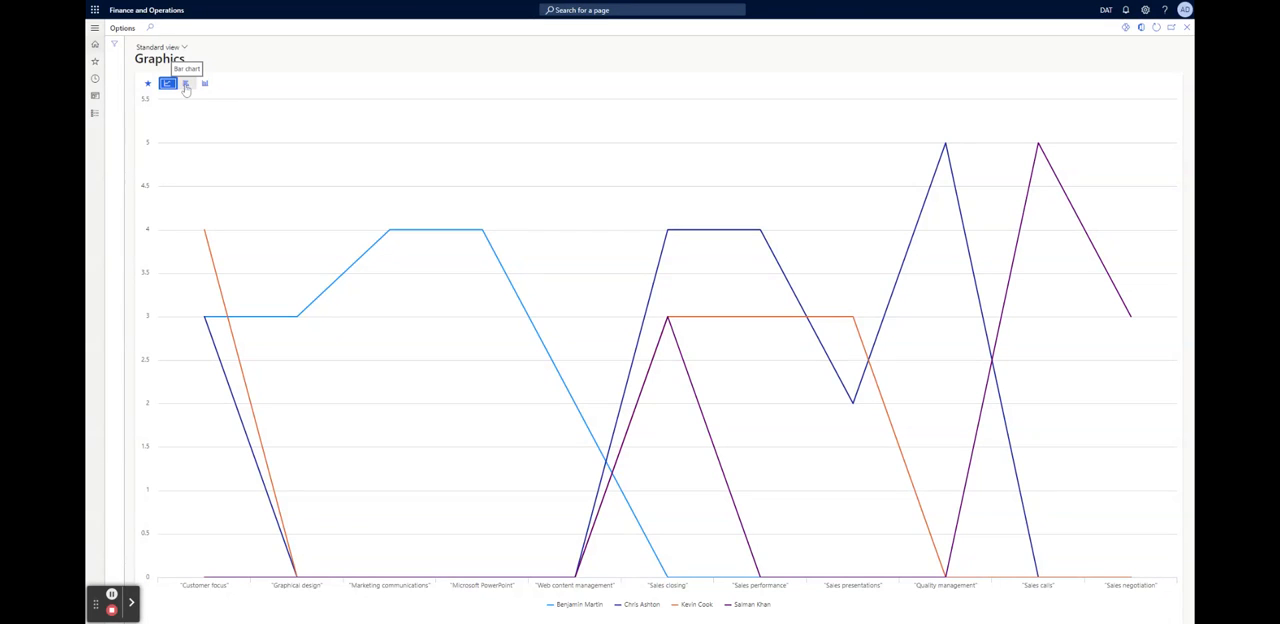
{"action": "left_click", "coordinate": [186, 86]}
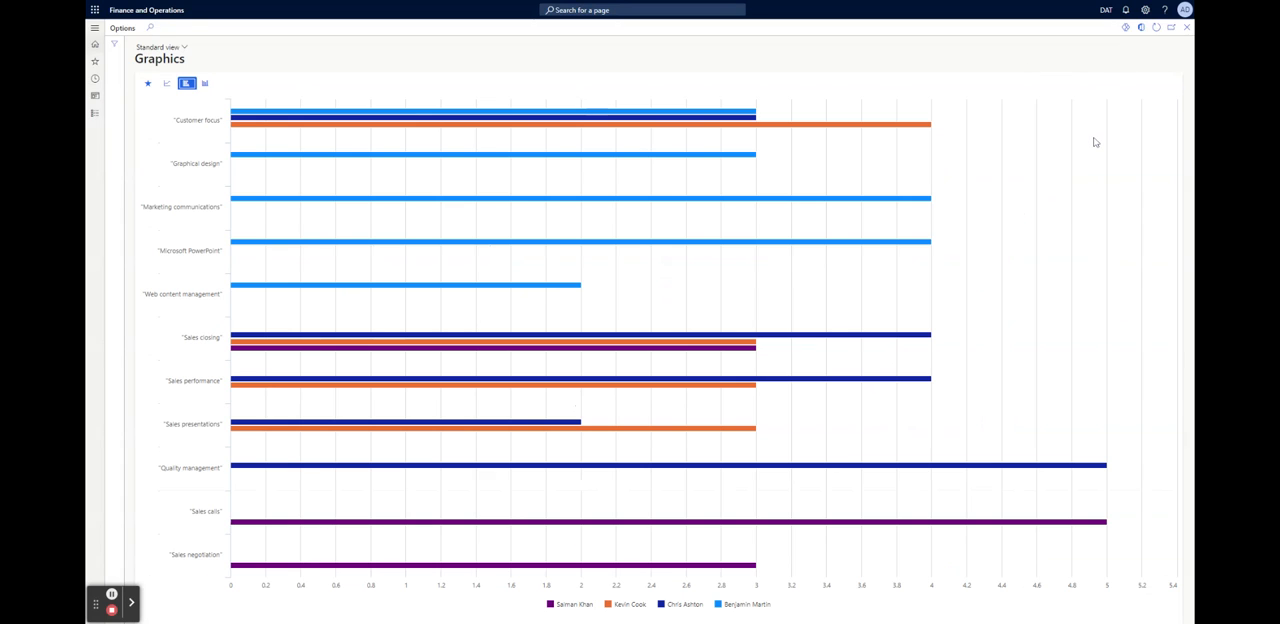
{"action": "left_click", "coordinate": [1187, 28]}
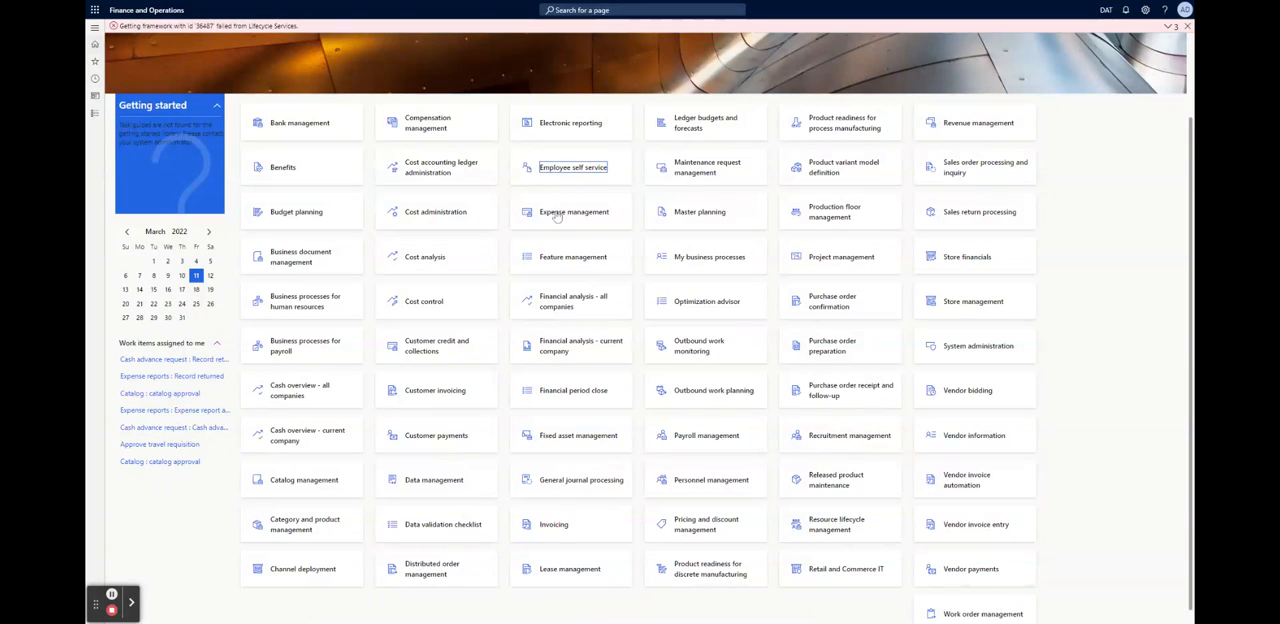
Open the Expense management workspace and create a new expense report titled Meeting with no location
{"action": "left_click", "coordinate": [618, 399]}
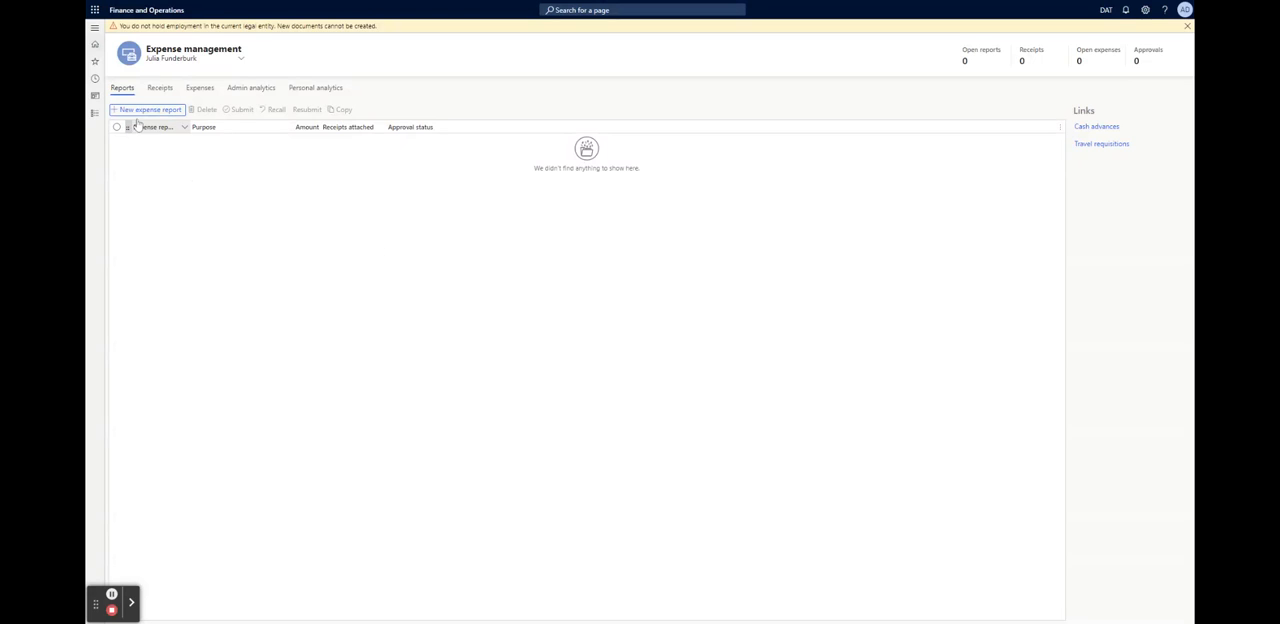
{"action": "left_click", "coordinate": [138, 110]}
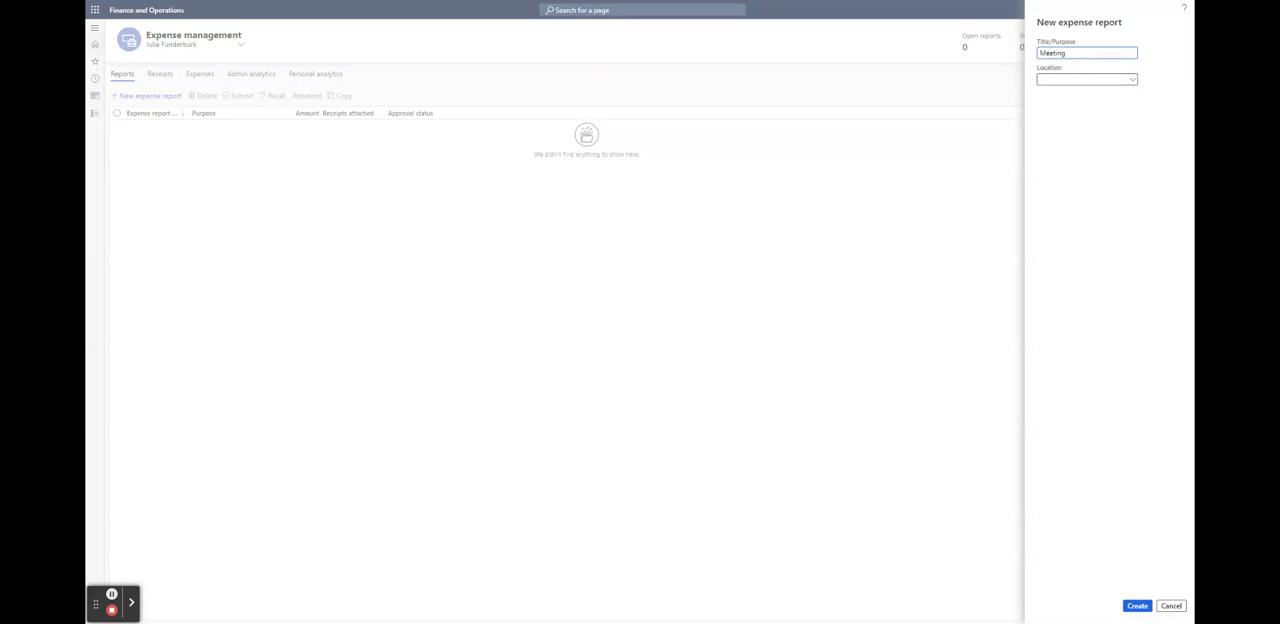
{"action": "left_click", "coordinate": [1133, 79]}
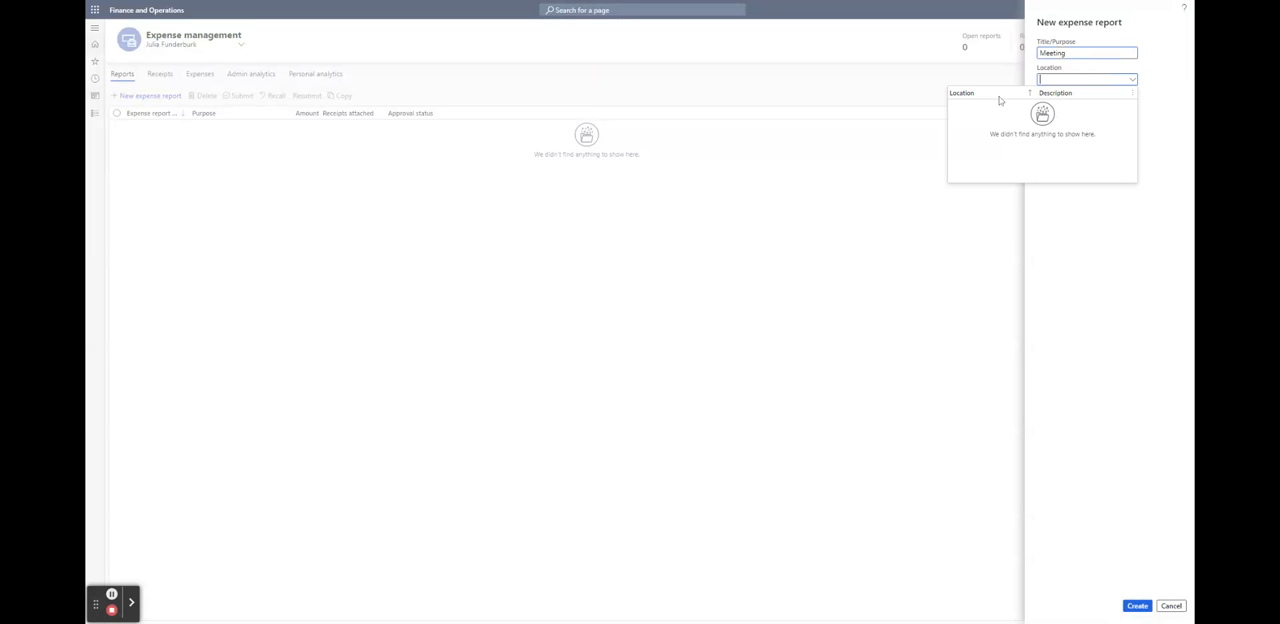
{"action": "left_click", "coordinate": [1054, 80]}
{"action": "left_click", "coordinate": [1138, 606]}
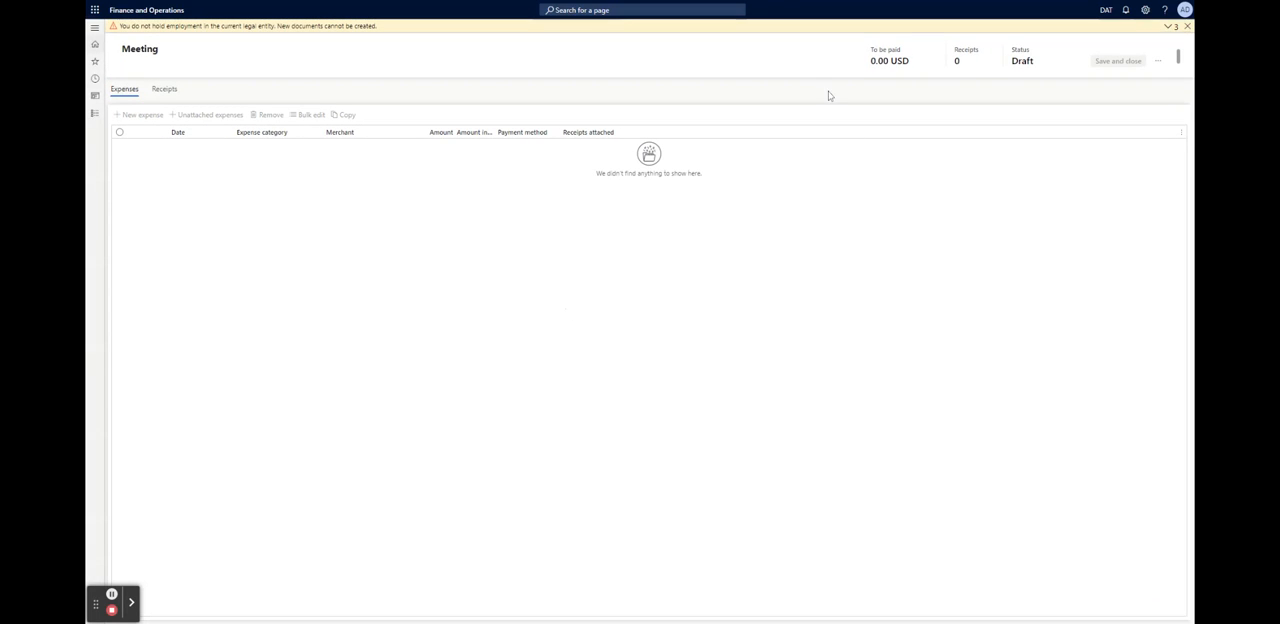
Expand the stacked employment warnings on the Meeting expense report and dismiss them all
{"action": "left_click", "coordinate": [874, 61]}
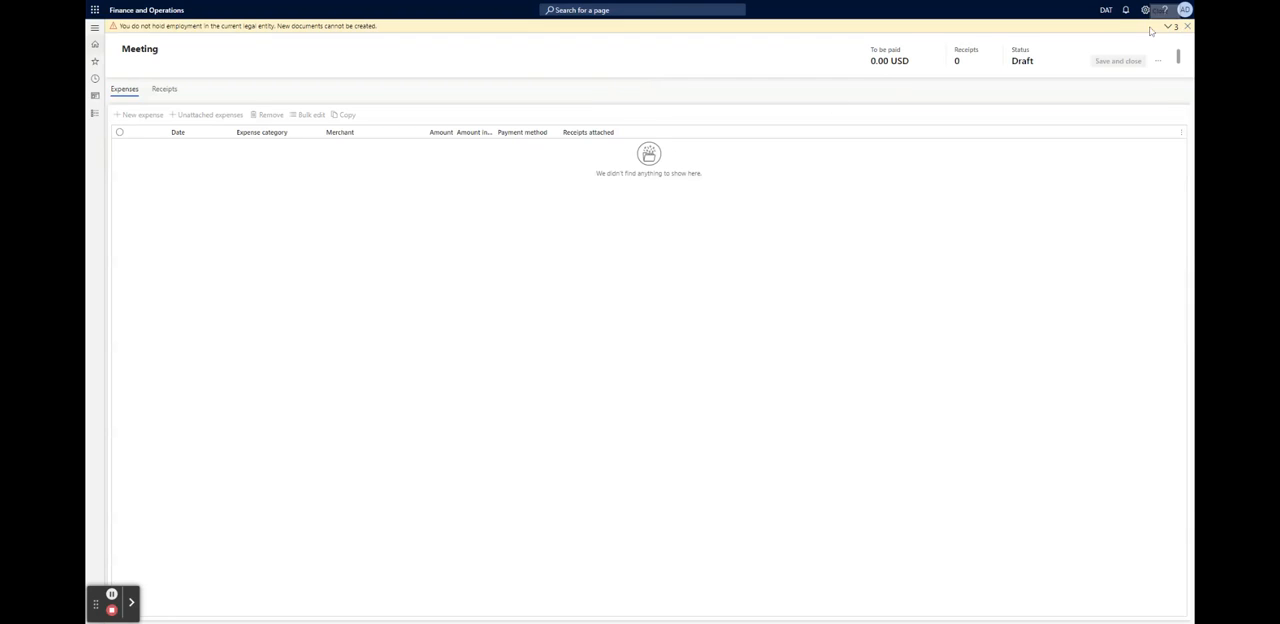
{"action": "left_click", "coordinate": [1168, 27]}
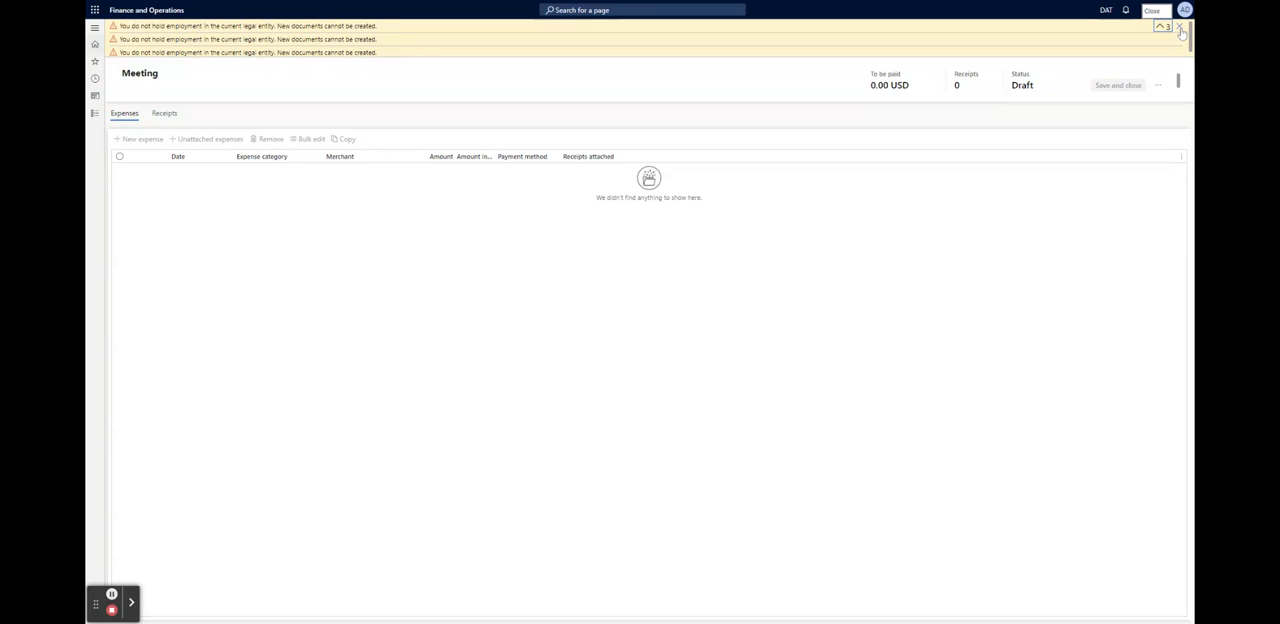
{"action": "left_click", "coordinate": [1179, 27]}
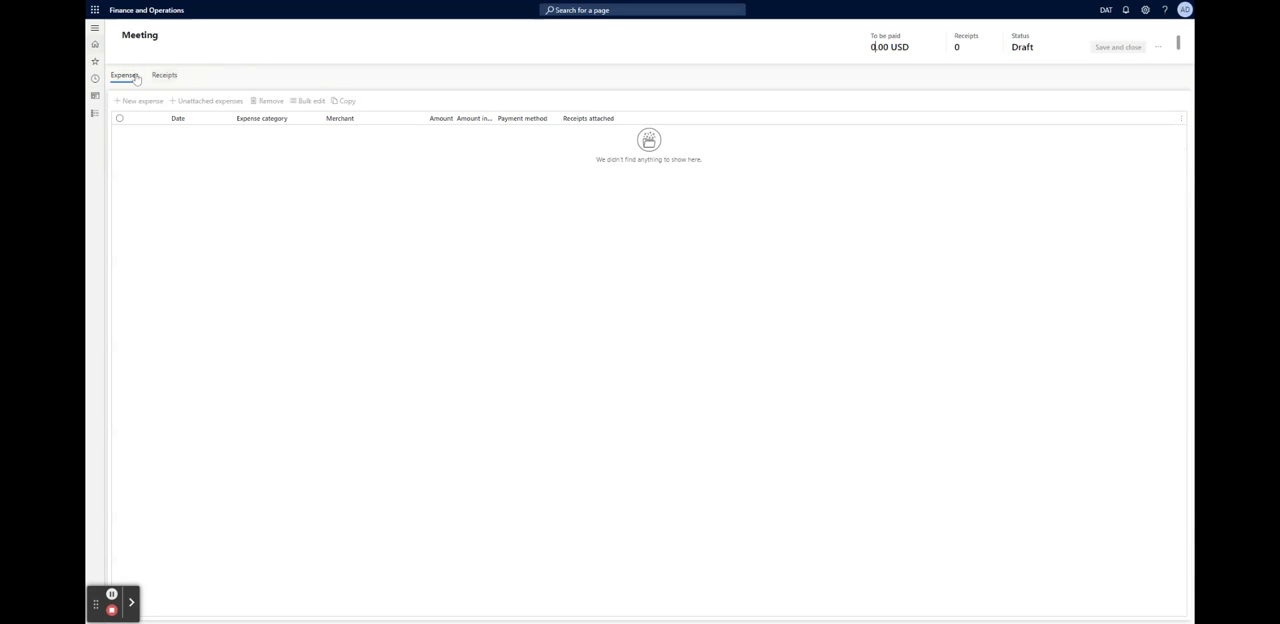
View the Meeting report's receipts, inspect the new expense form and its categories, cancel it, and dismiss the warnings
{"action": "left_click", "coordinate": [164, 77]}
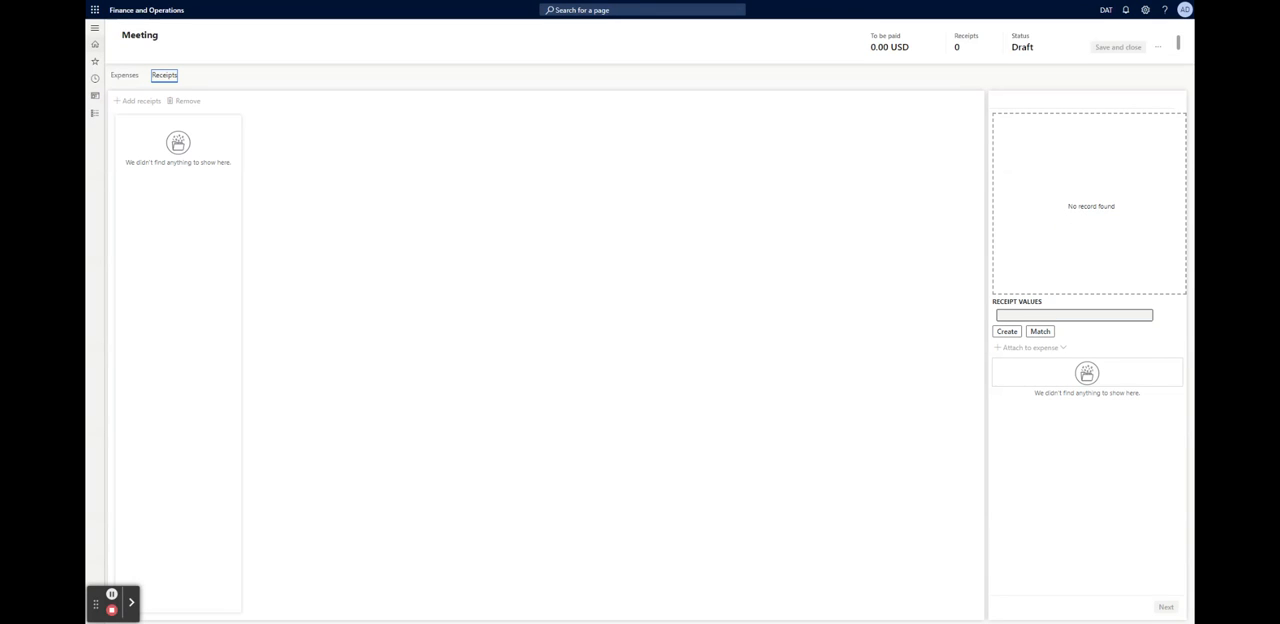
{"action": "left_click", "coordinate": [1029, 317]}
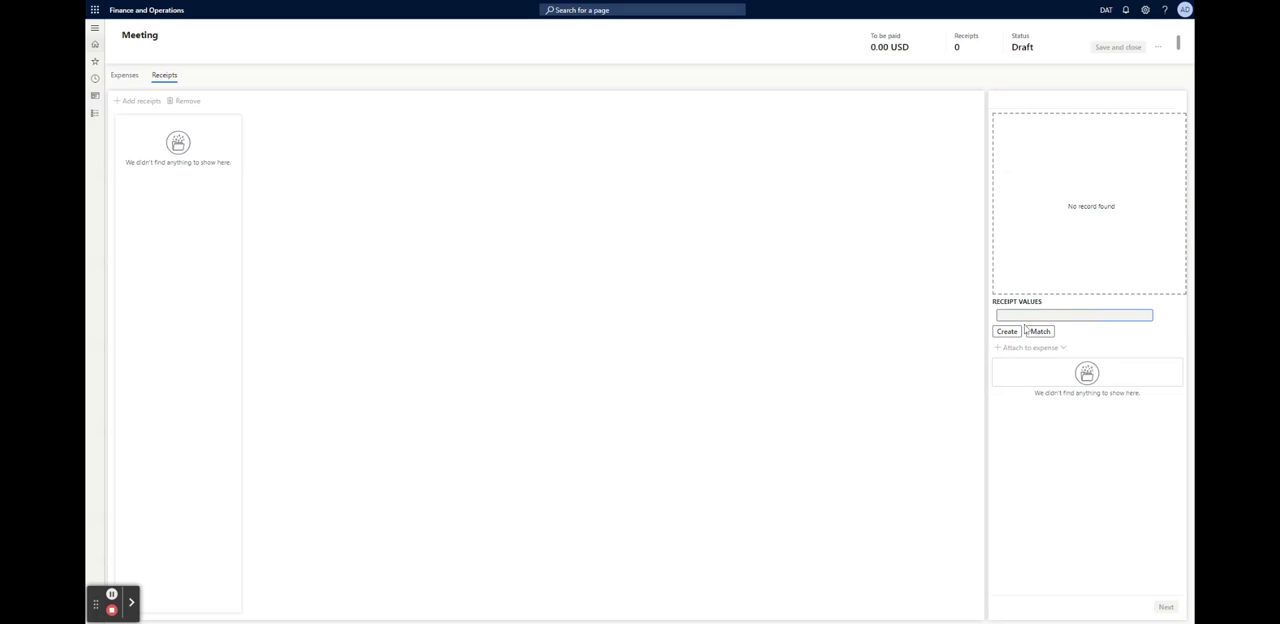
{"action": "left_click", "coordinate": [1007, 331]}
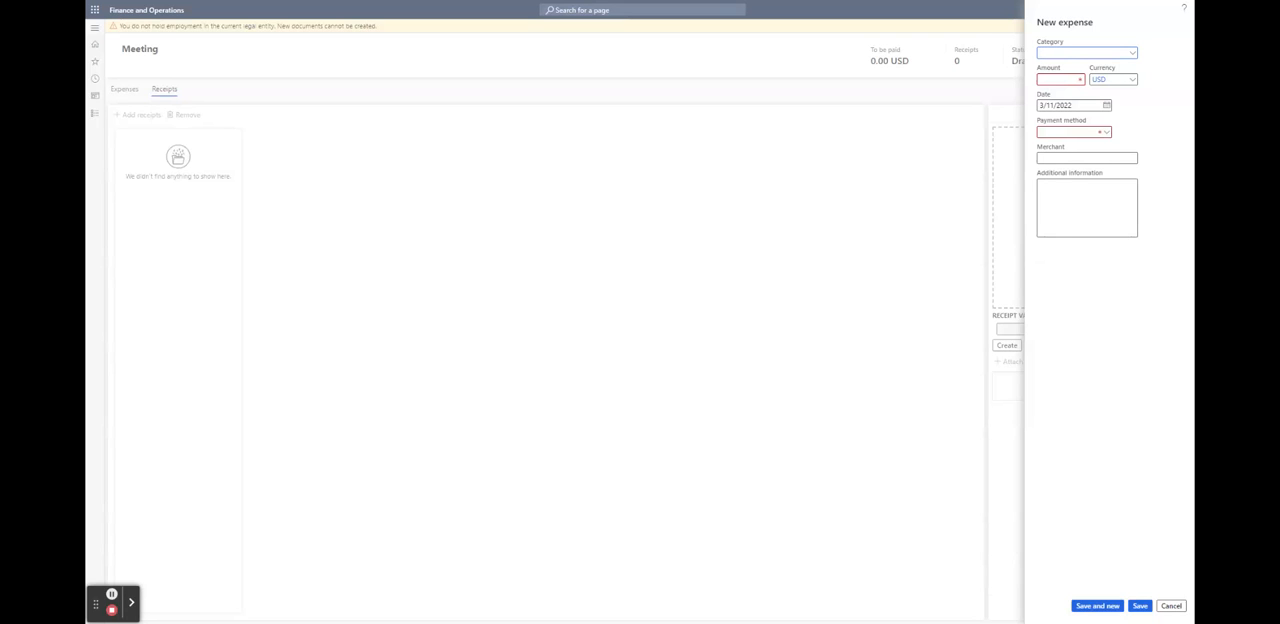
{"action": "left_click", "coordinate": [1134, 55]}
{"action": "left_click", "coordinate": [1171, 605]}
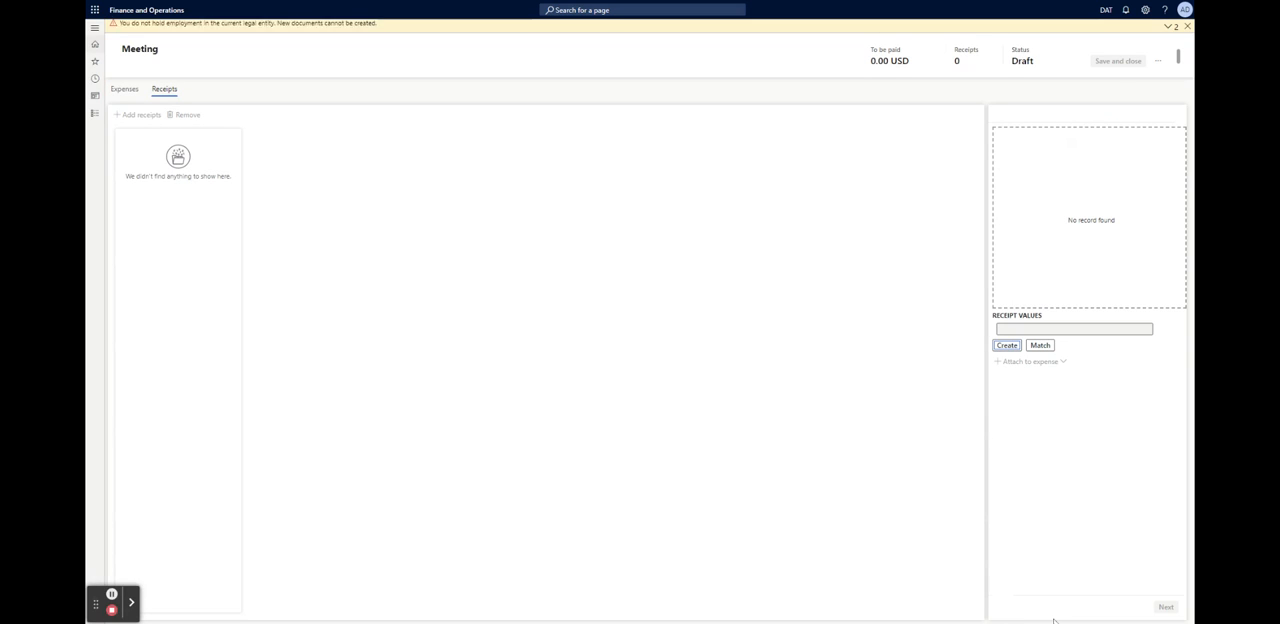
{"action": "left_click", "coordinate": [1187, 27]}
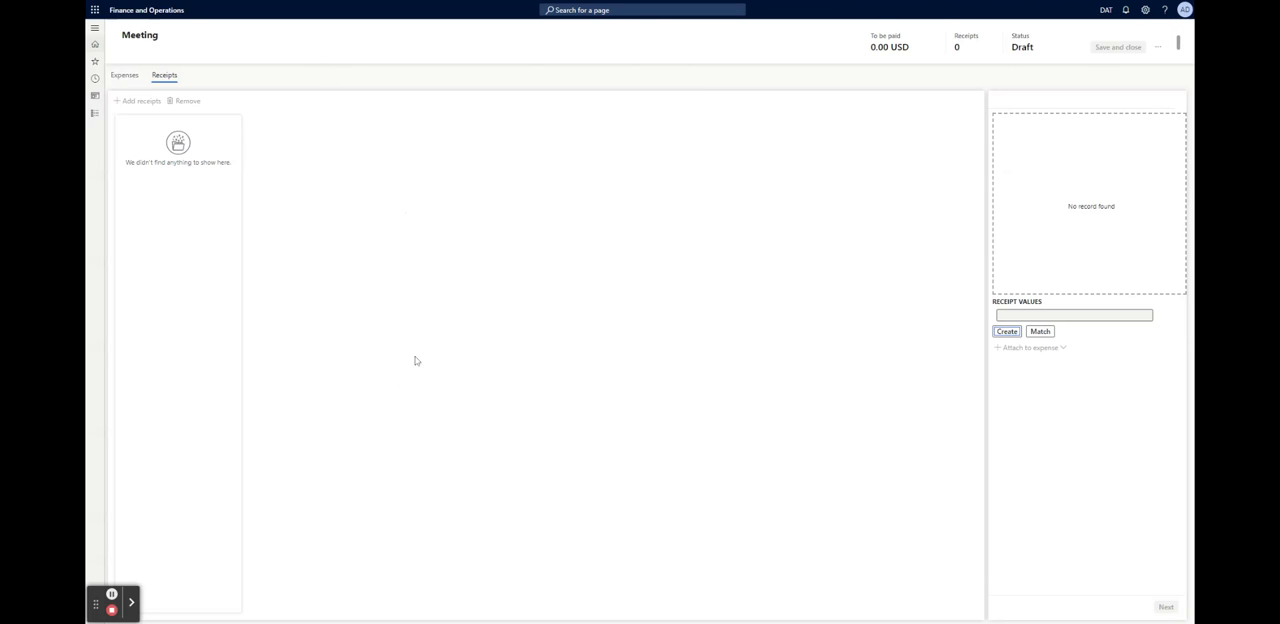
Return to the Meeting report's expenses, leave for the home page, and open the Feature management workspace
{"action": "left_click", "coordinate": [1114, 46]}
{"action": "left_click", "coordinate": [124, 75]}
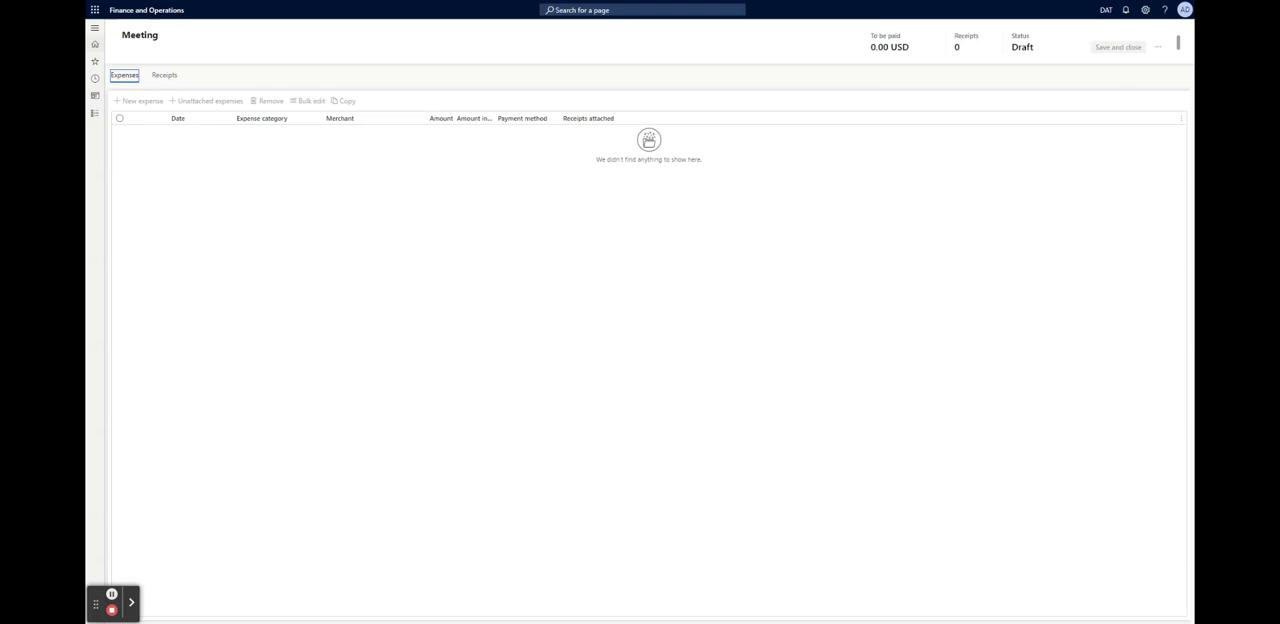
{"action": "left_click", "coordinate": [95, 28]}
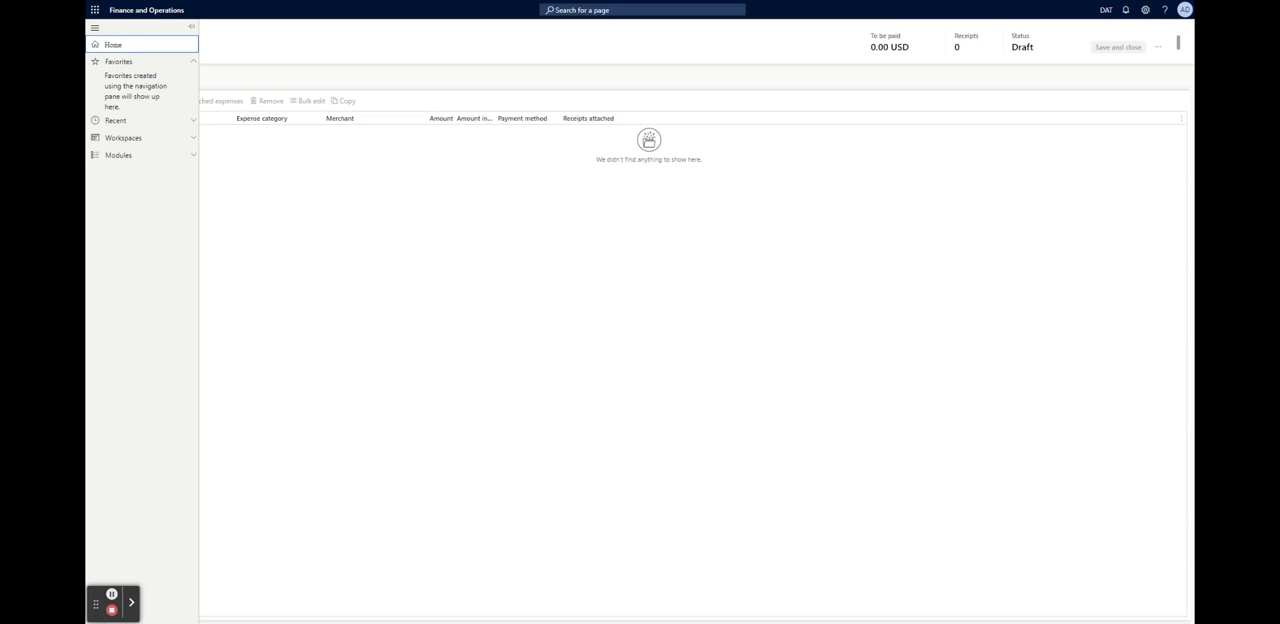
{"action": "left_click", "coordinate": [230, 233]}
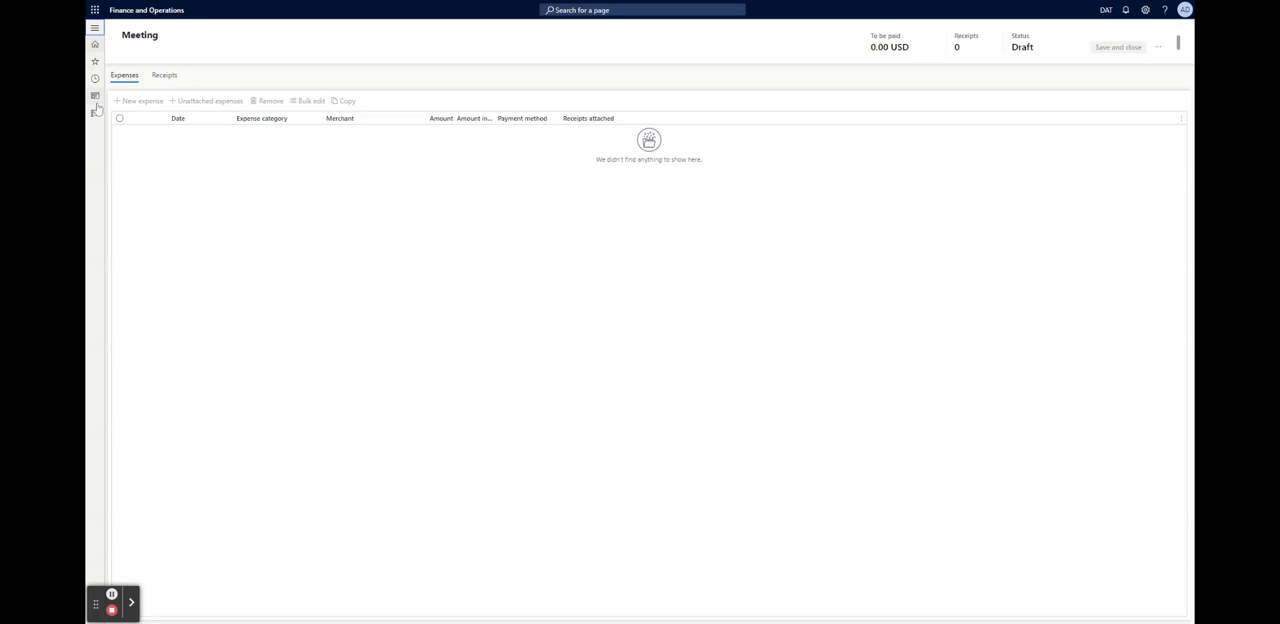
{"action": "left_click", "coordinate": [95, 111]}
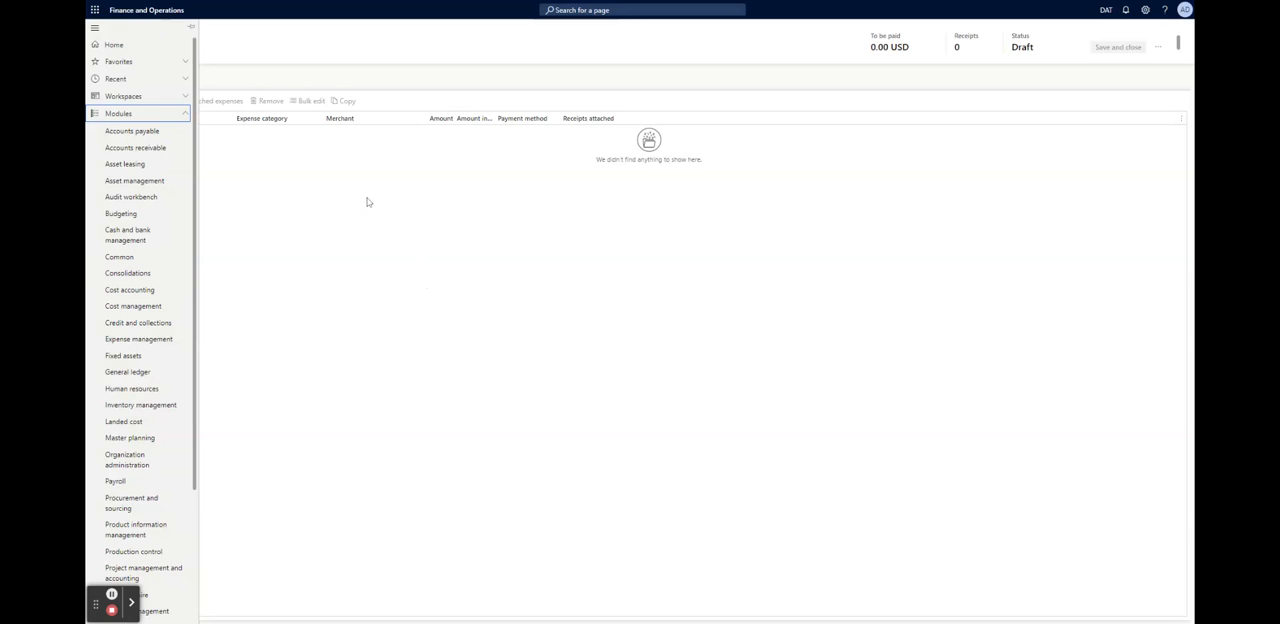
{"action": "left_click", "coordinate": [114, 44]}
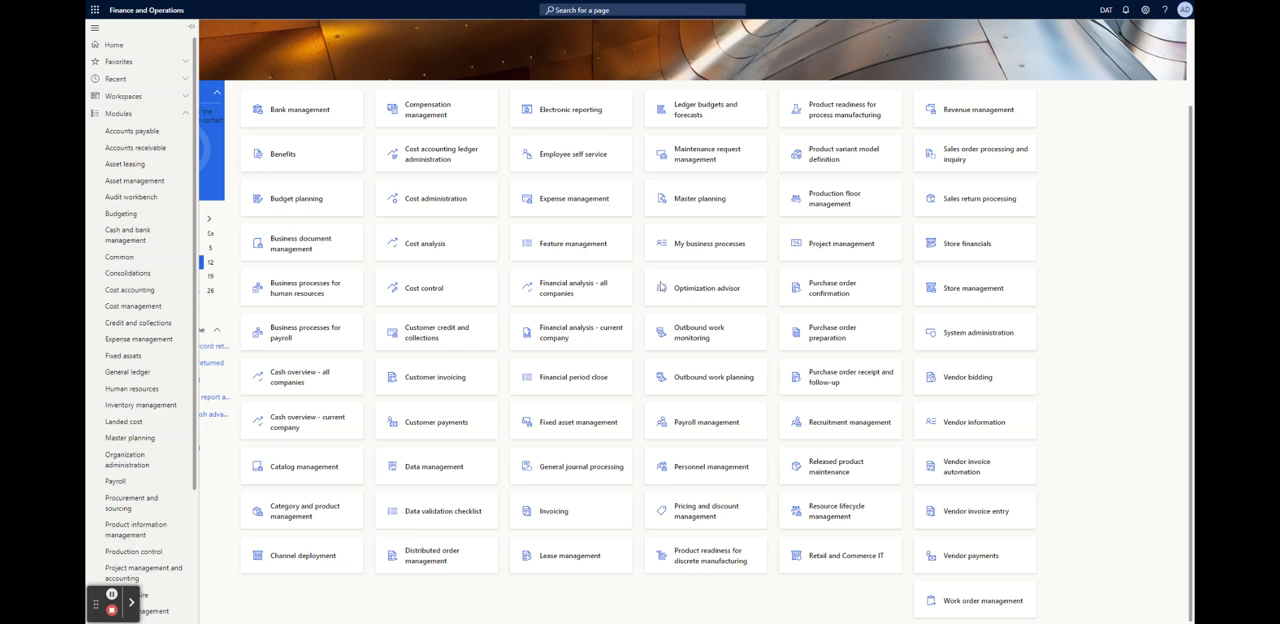
{"action": "left_click", "coordinate": [557, 255]}
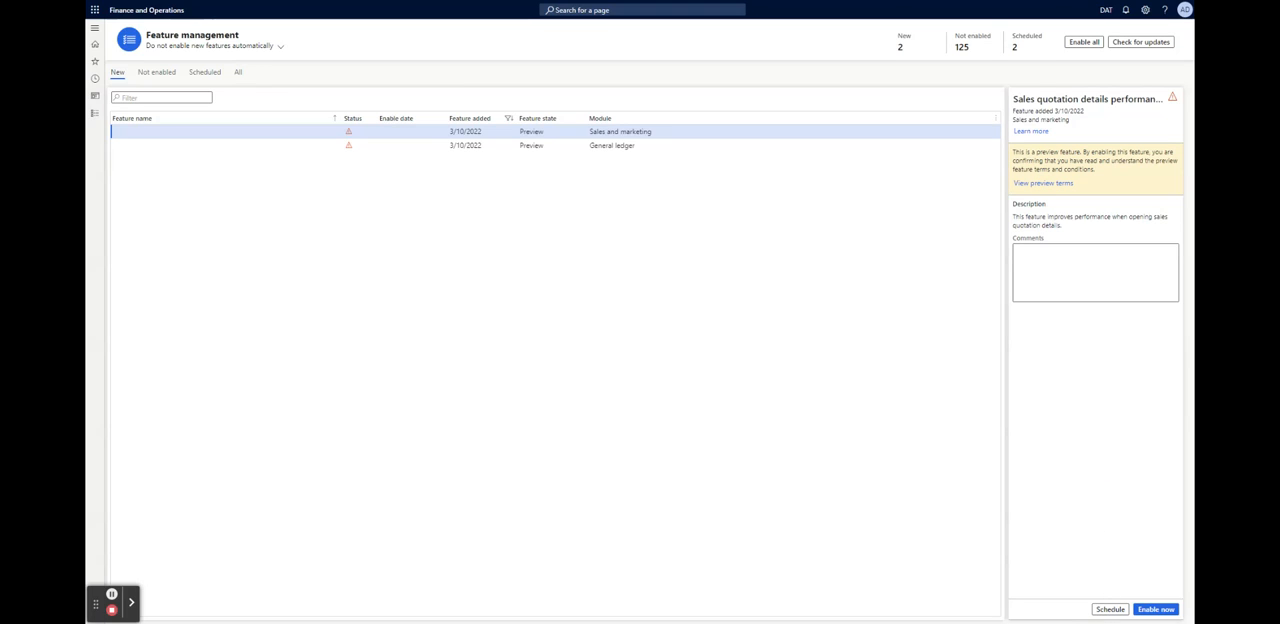
Enable the Sales quotation details performance enhancement preview feature immediately and enter the comment OK for it
{"action": "left_click", "coordinate": [1154, 609]}
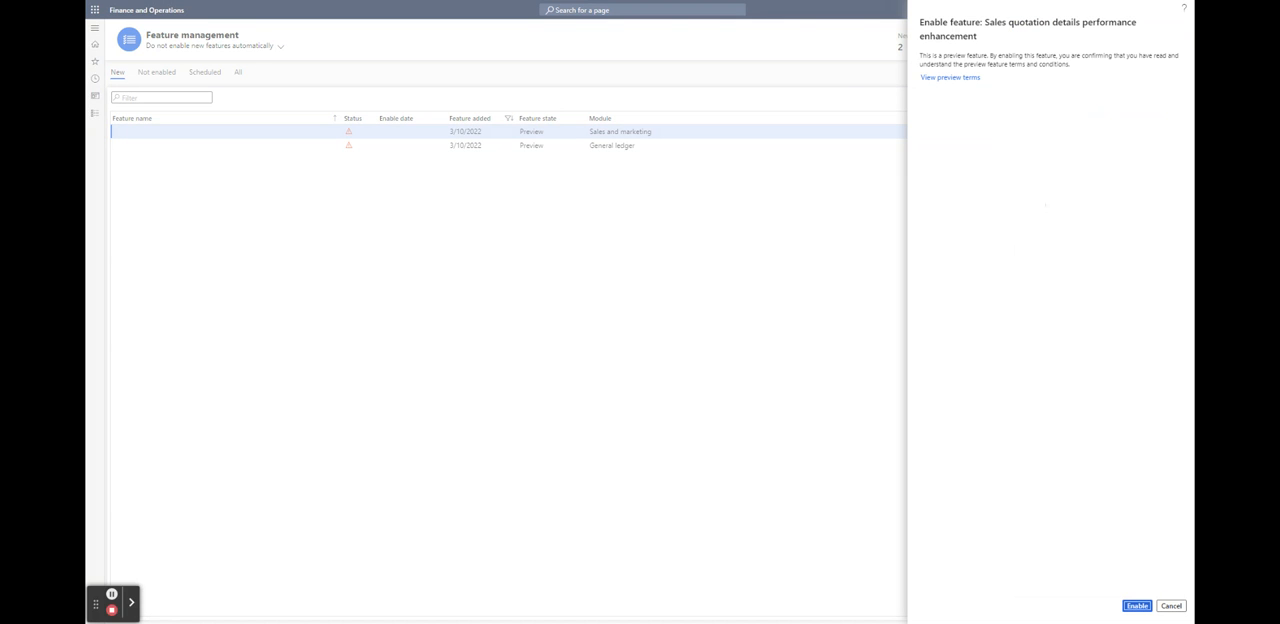
{"action": "left_click_drag", "start_coordinate": [963, 26], "coordinate": [1079, 65]}
{"action": "left_click", "coordinate": [1079, 65]}
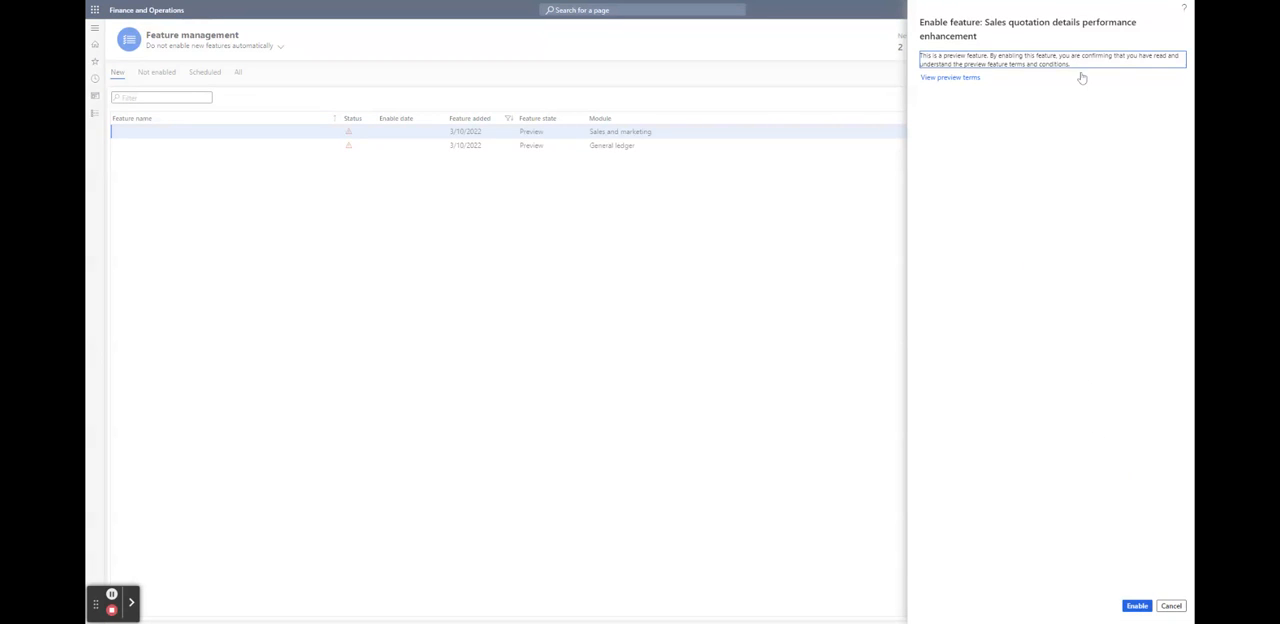
{"action": "left_click", "coordinate": [1137, 606]}
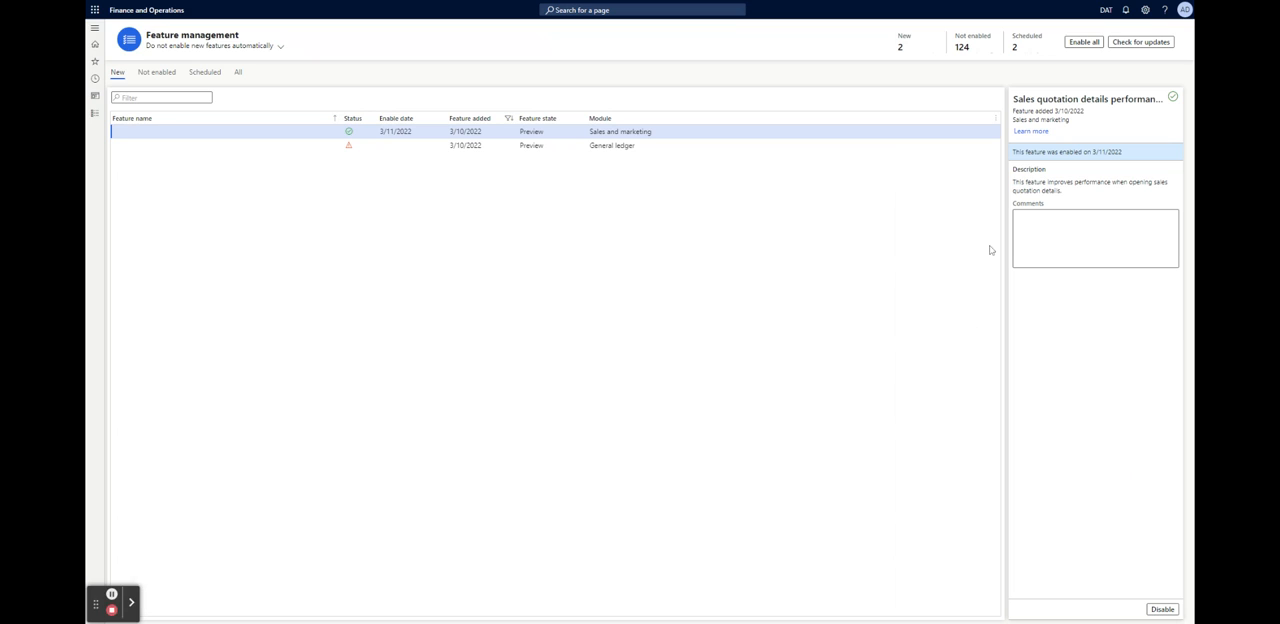
{"action": "left_click", "coordinate": [1046, 224]}
{"action": "left_click", "coordinate": [1163, 253]}
Open the option to enable all features and examine the features requiring confirmation, their warnings, and the setting for enabling them
{"action": "left_click", "coordinate": [1083, 42]}
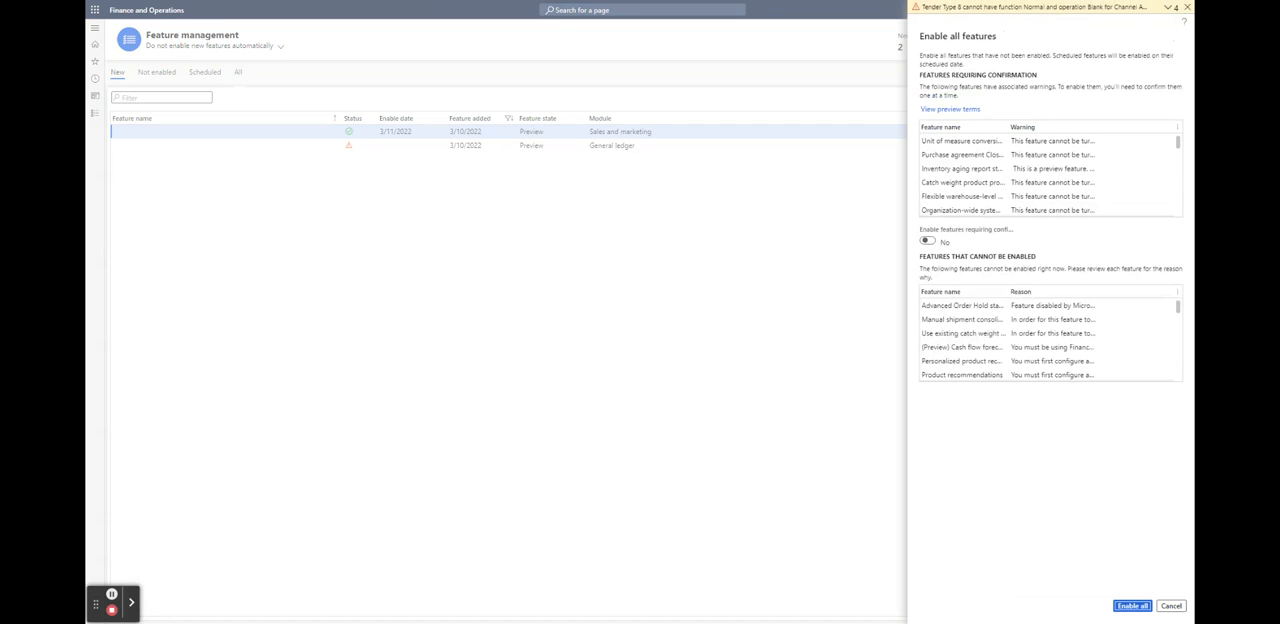
{"action": "left_click_drag", "start_coordinate": [950, 56], "coordinate": [1027, 97]}
{"action": "left_click", "coordinate": [1027, 97]}
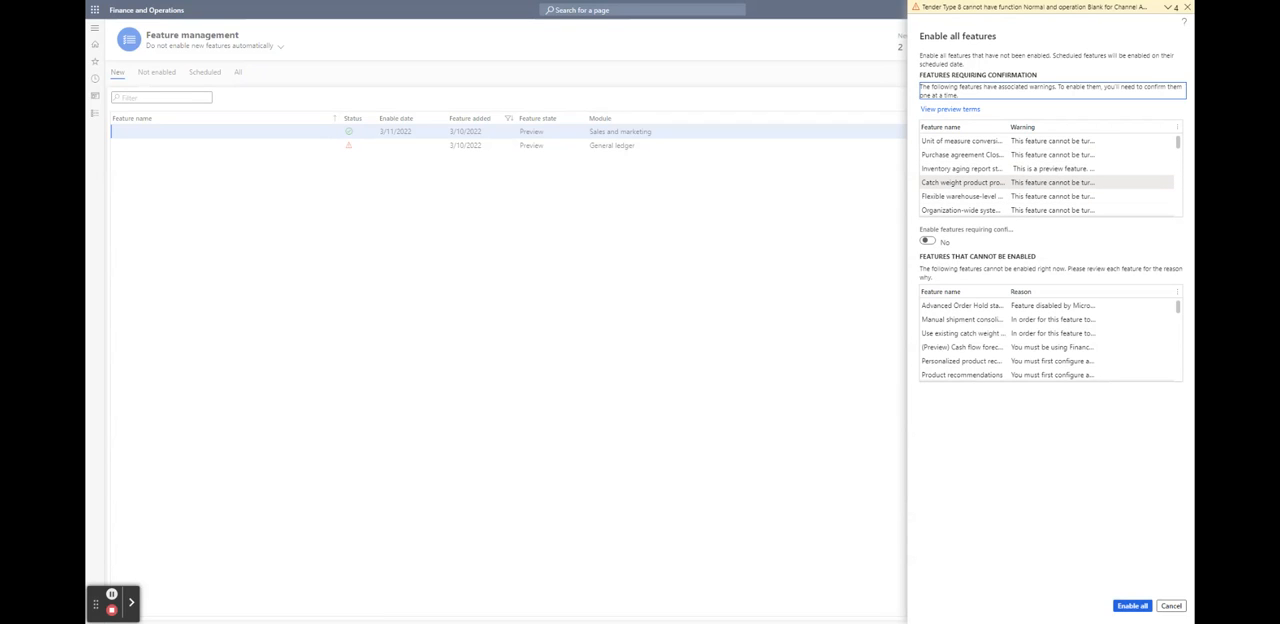
{"action": "left_click", "coordinate": [1178, 143]}
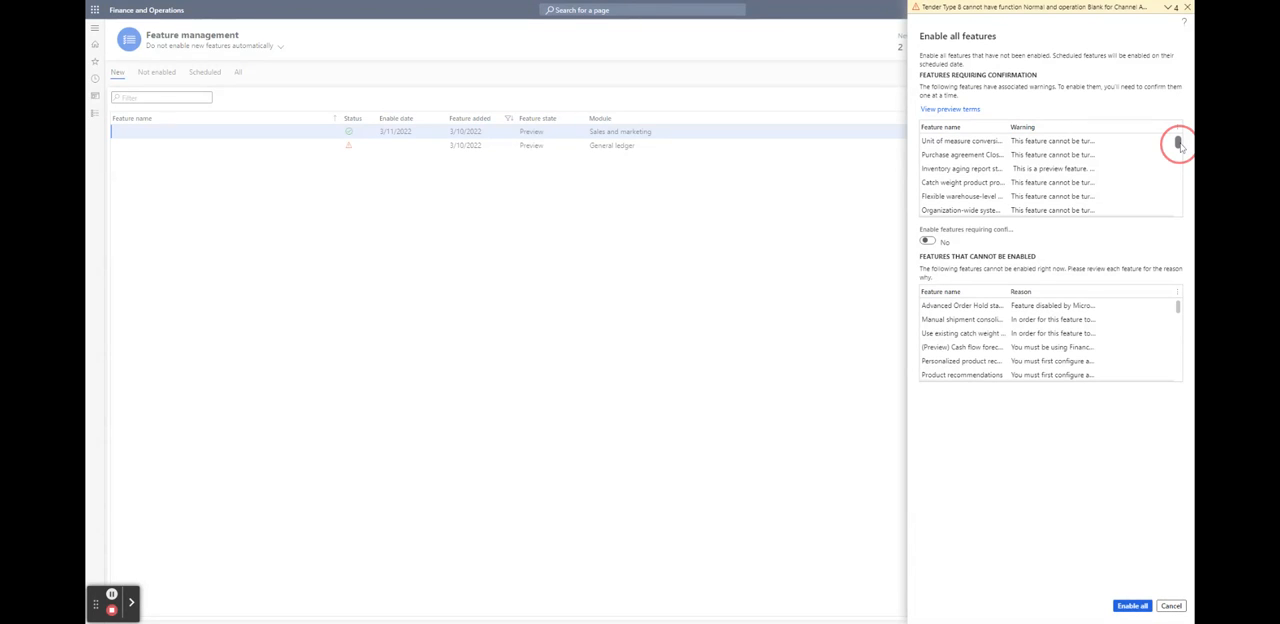
{"action": "left_click_drag", "start_coordinate": [1178, 143], "coordinate": [1180, 152]}
{"action": "left_click_drag", "start_coordinate": [1182, 162], "coordinate": [1174, 238]}
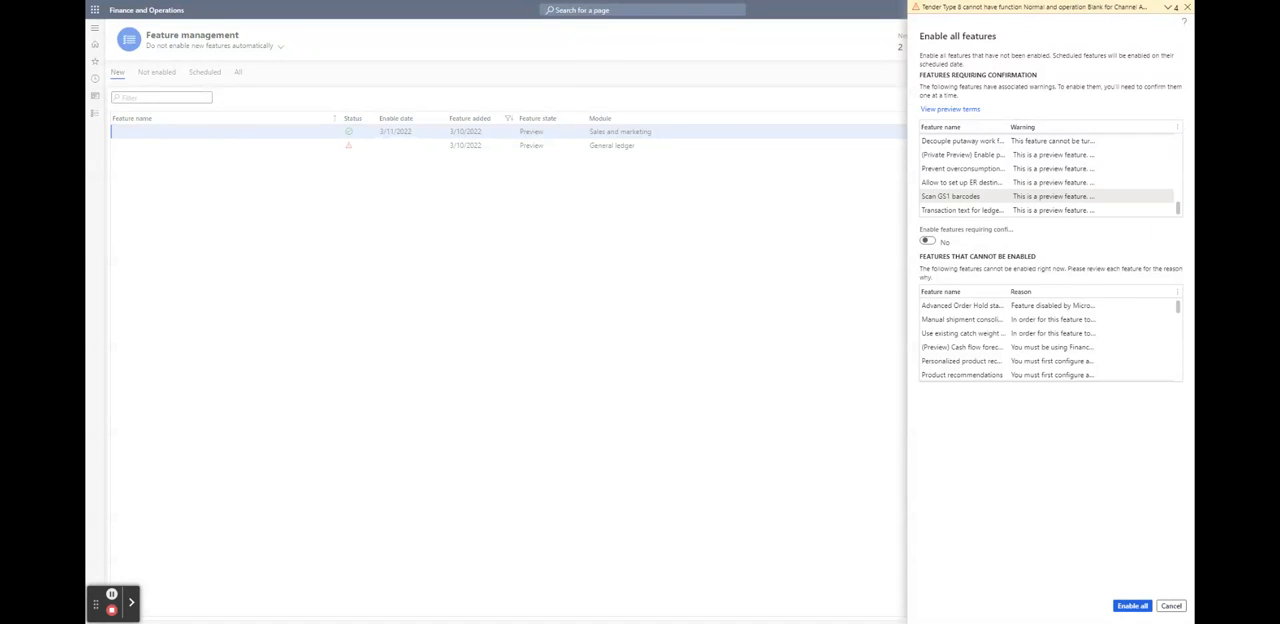
{"action": "scroll", "coordinate": [957, 200], "scroll_direction": "up", "scroll_amount": 2}
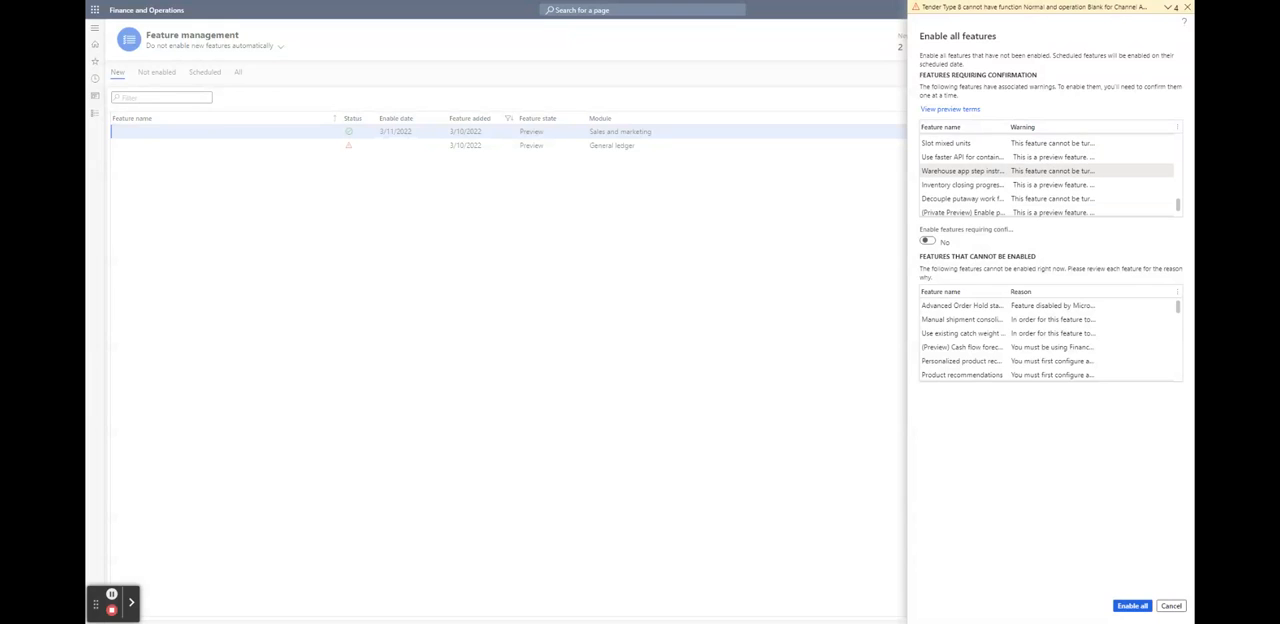
{"action": "scroll", "coordinate": [1047, 178], "scroll_direction": "up", "scroll_amount": 4}
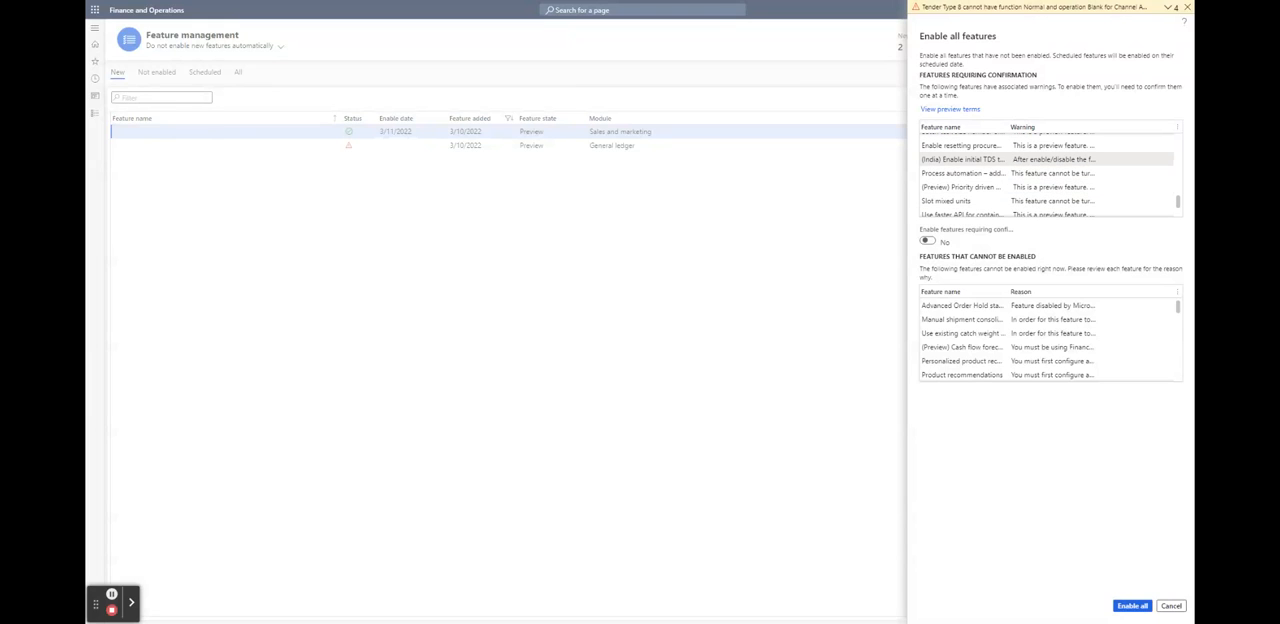
{"action": "scroll", "coordinate": [1047, 178], "scroll_direction": "up", "scroll_amount": 4}
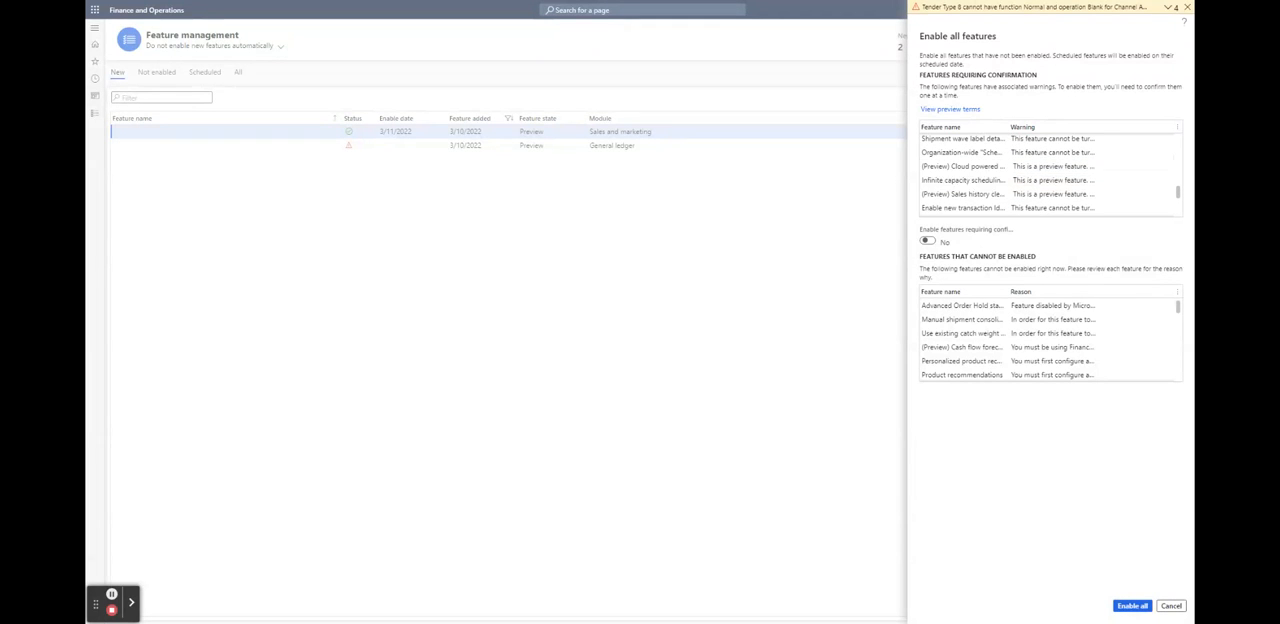
{"action": "scroll", "coordinate": [1047, 180], "scroll_direction": "up", "scroll_amount": 3}
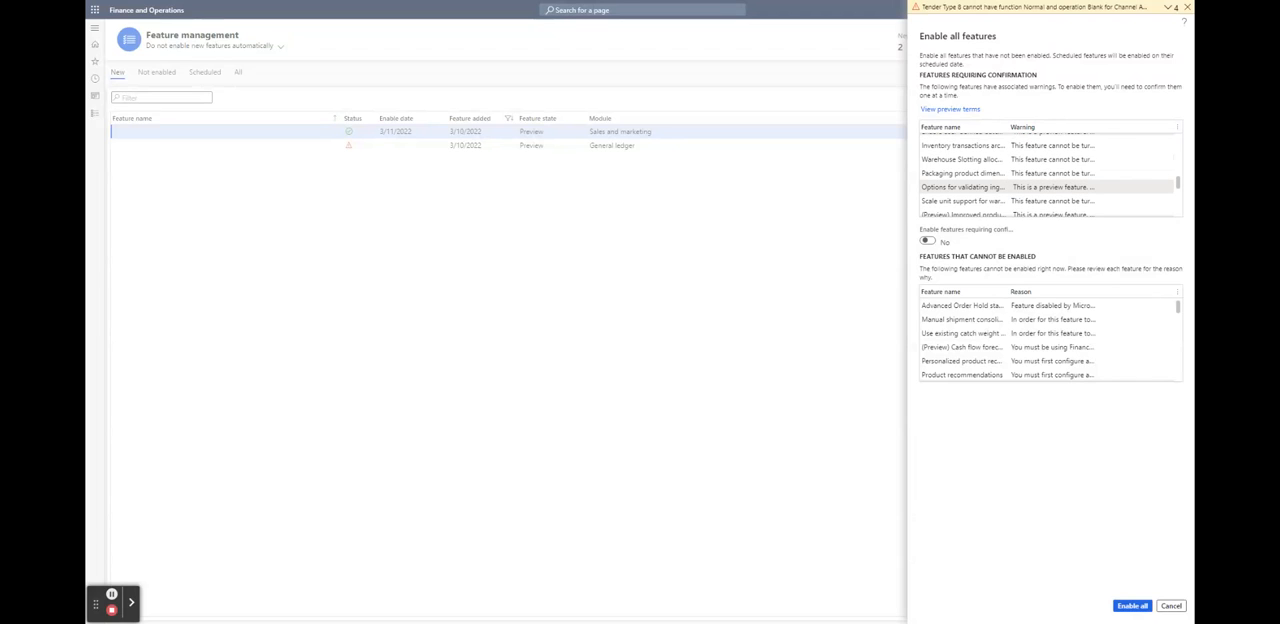
{"action": "scroll", "coordinate": [1047, 180], "scroll_direction": "up", "scroll_amount": 4}
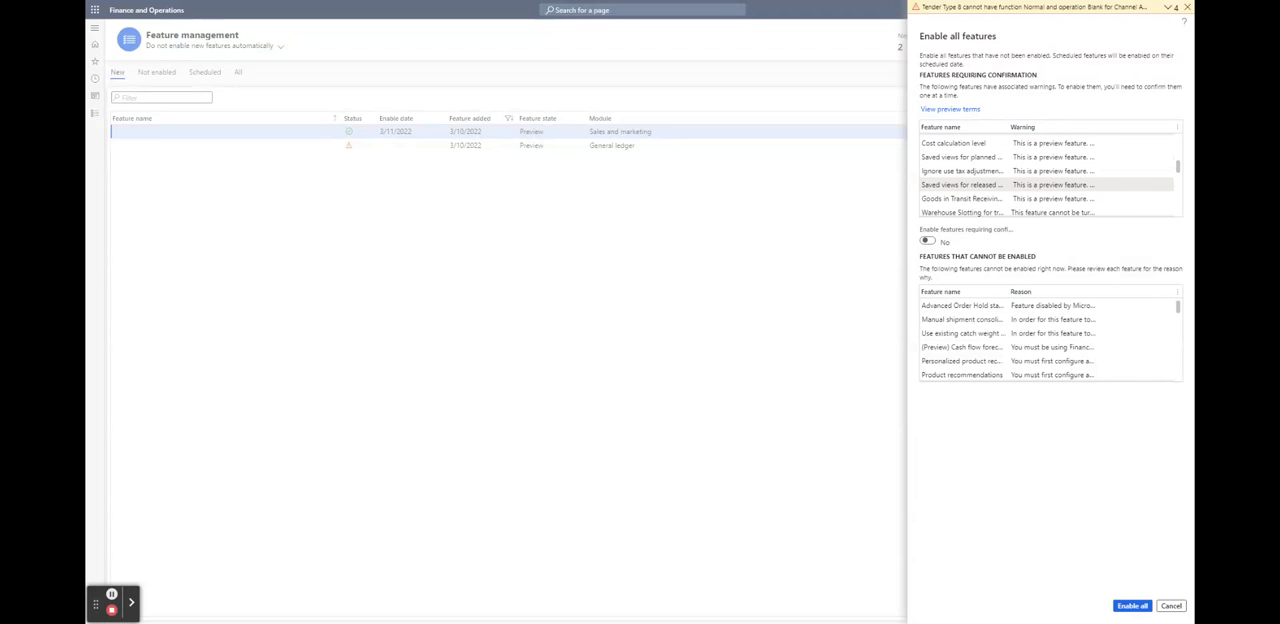
{"action": "scroll", "coordinate": [1047, 178], "scroll_direction": "up", "scroll_amount": 4}
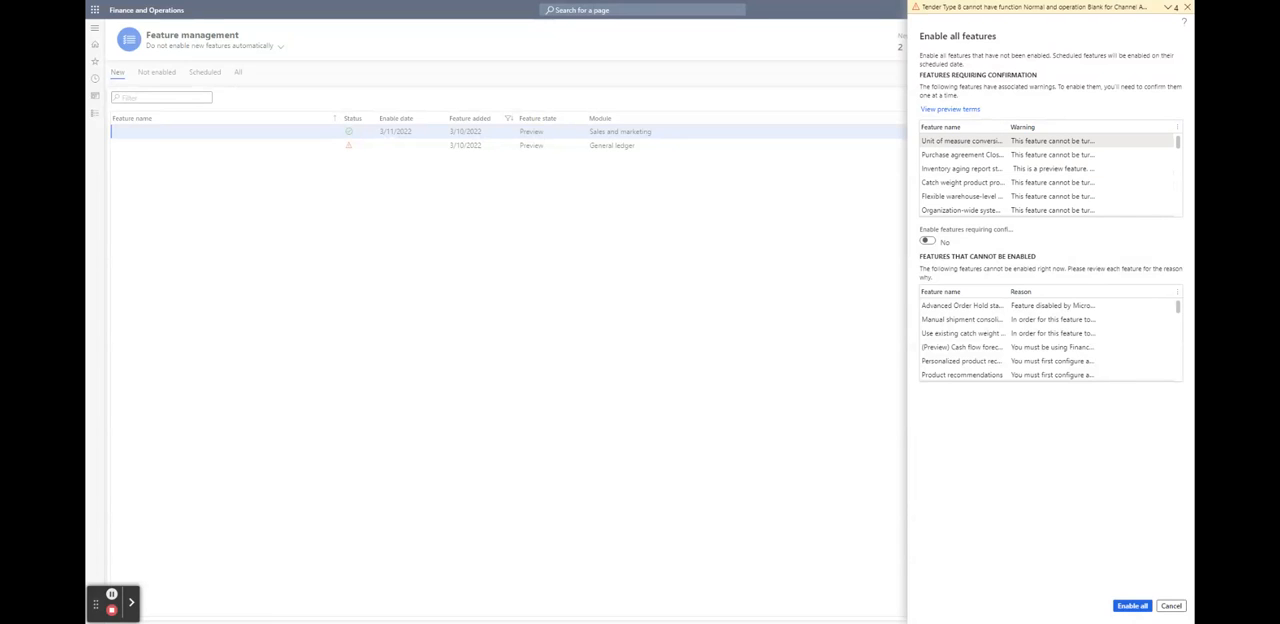
{"action": "left_click_drag", "start_coordinate": [966, 231], "coordinate": [996, 232]}
{"action": "left_click", "coordinate": [1076, 239]}
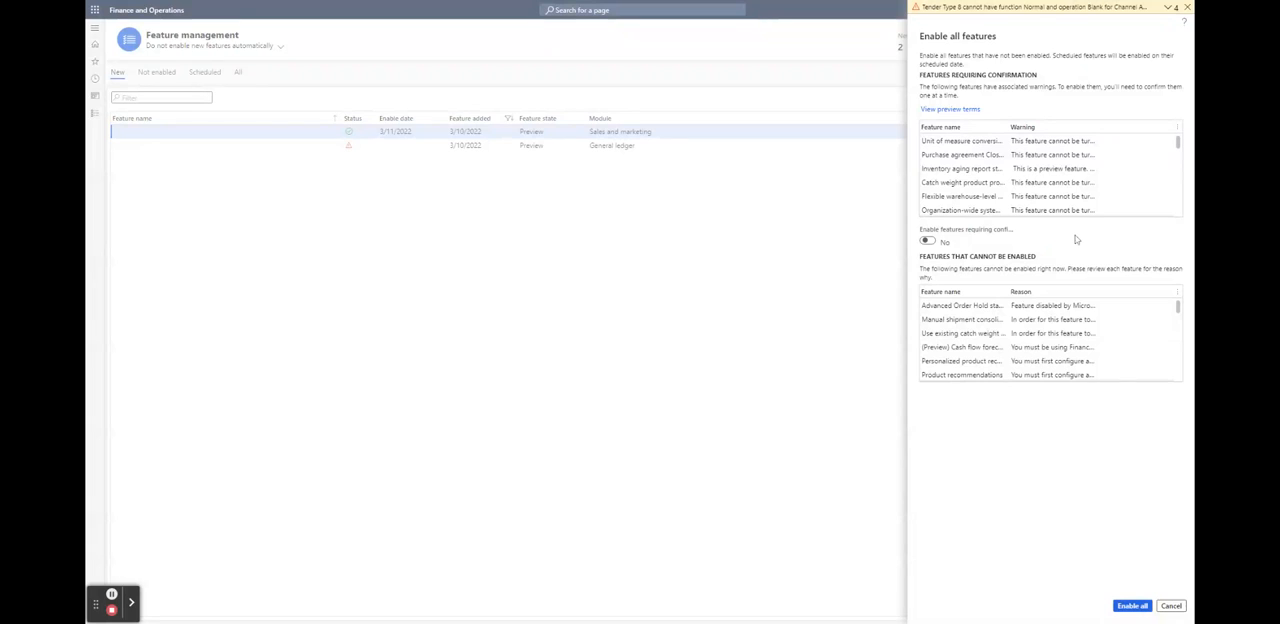
Examine the features that cannot be enabled and their reasons, check the stacked messages, and leave without enabling all features
{"action": "left_click_drag", "start_coordinate": [1036, 256], "coordinate": [1067, 269]}
{"action": "left_click", "coordinate": [1067, 268]}
{"action": "scroll", "coordinate": [1038, 214], "scroll_direction": "down", "scroll_amount": 3}
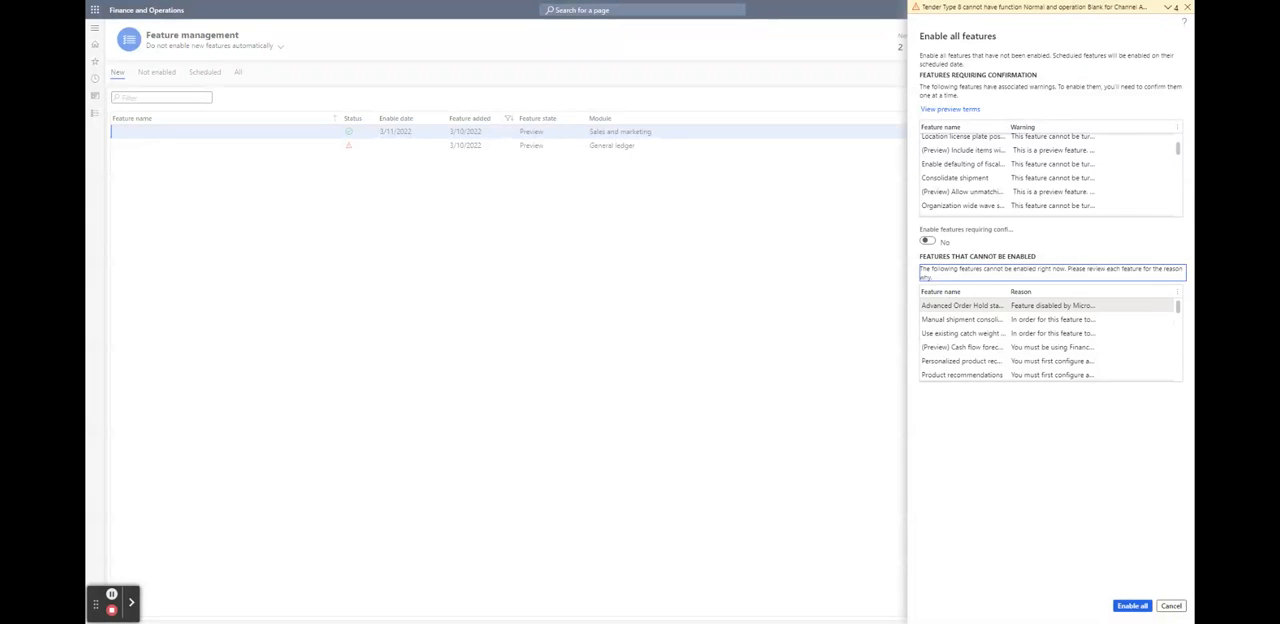
{"action": "left_click_drag", "start_coordinate": [1011, 292], "coordinate": [1050, 292]}
{"action": "scroll", "coordinate": [958, 318], "scroll_direction": "down", "scroll_amount": 3}
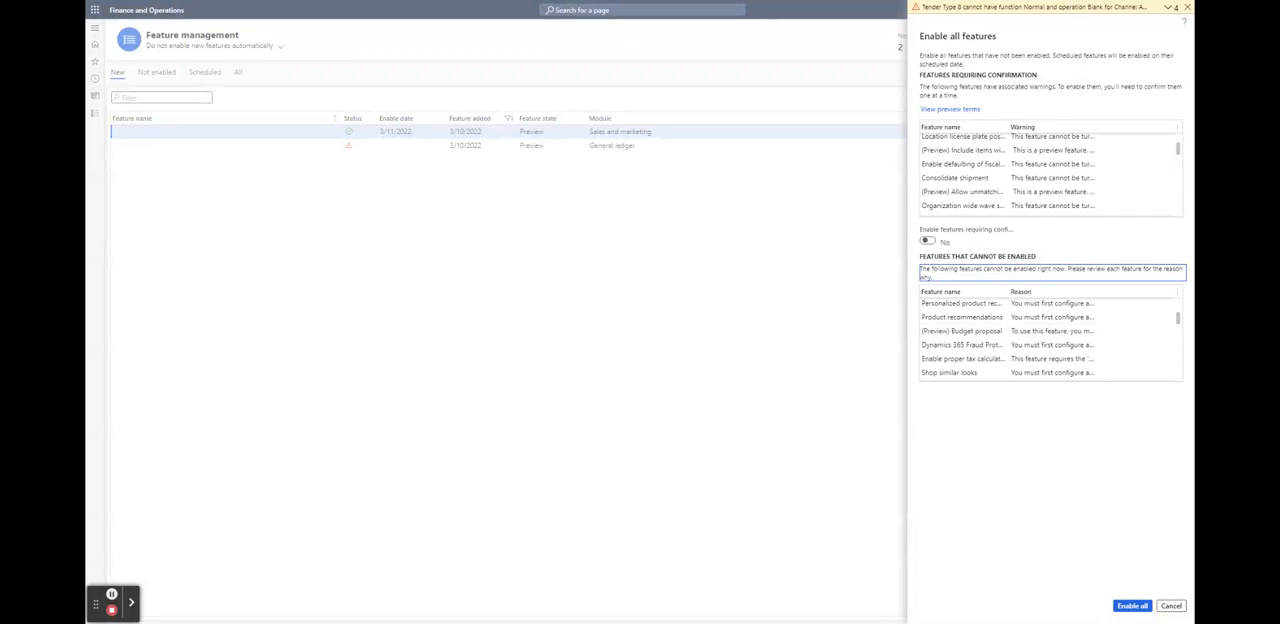
{"action": "scroll", "coordinate": [958, 313], "scroll_direction": "down", "scroll_amount": 3}
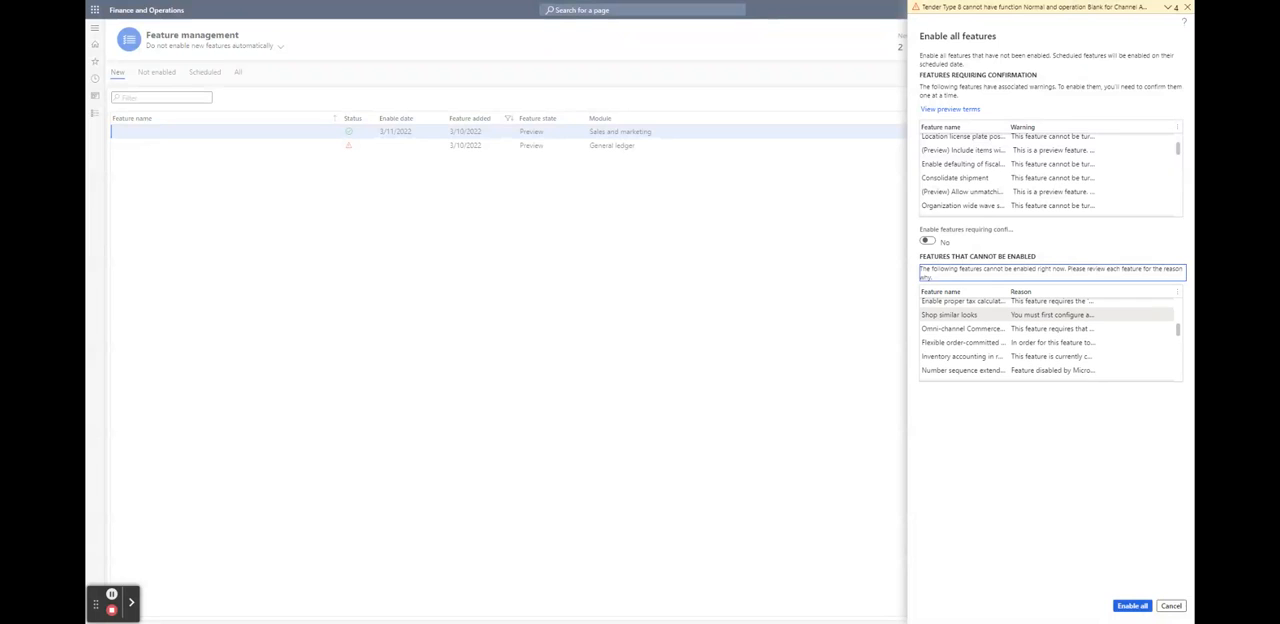
{"action": "scroll", "coordinate": [958, 314], "scroll_direction": "down", "scroll_amount": 3}
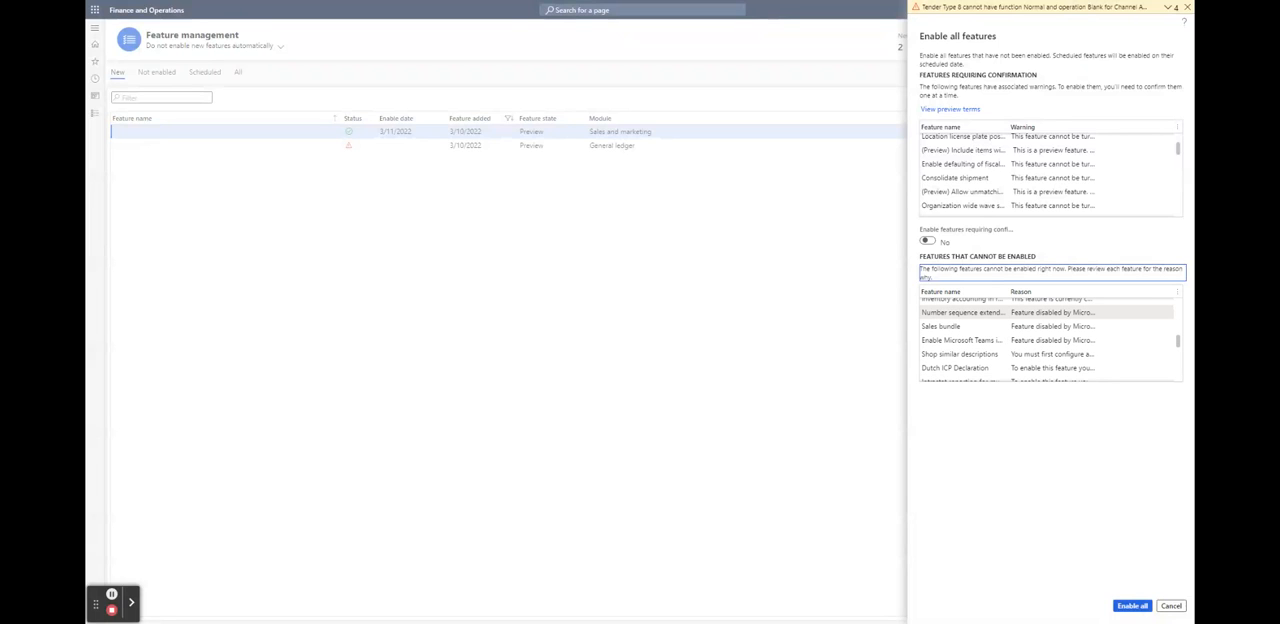
{"action": "scroll", "coordinate": [958, 338], "scroll_direction": "down", "scroll_amount": 3}
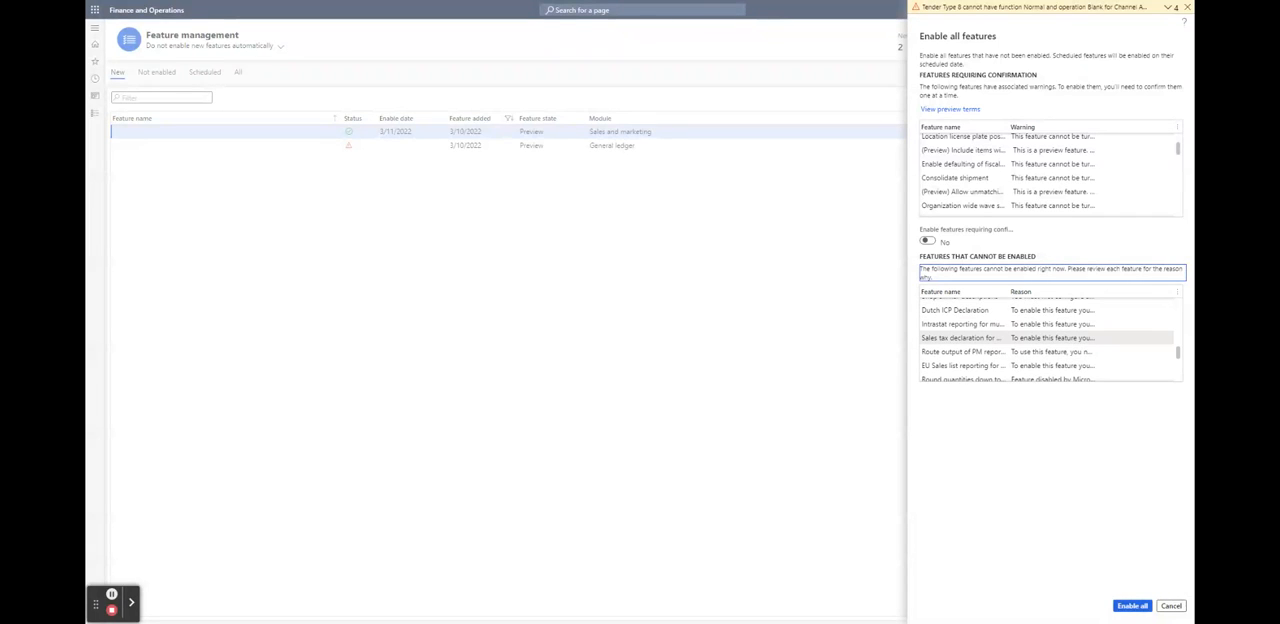
{"action": "scroll", "coordinate": [958, 337], "scroll_direction": "down", "scroll_amount": 3}
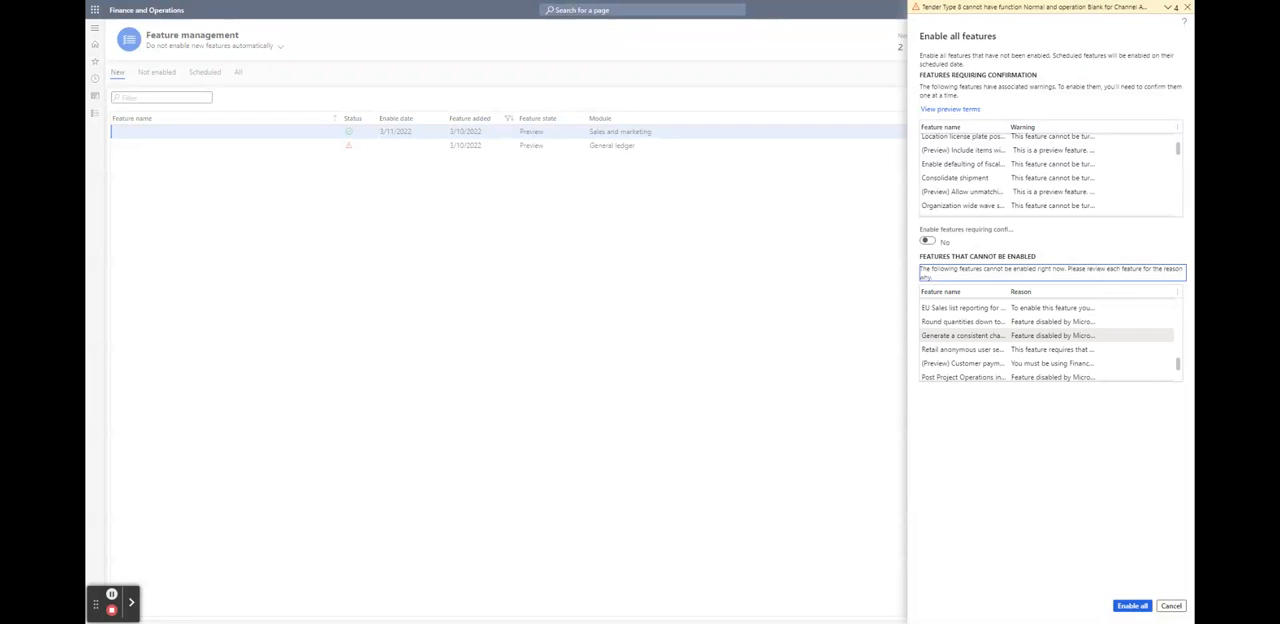
{"action": "scroll", "coordinate": [958, 335], "scroll_direction": "down", "scroll_amount": 3}
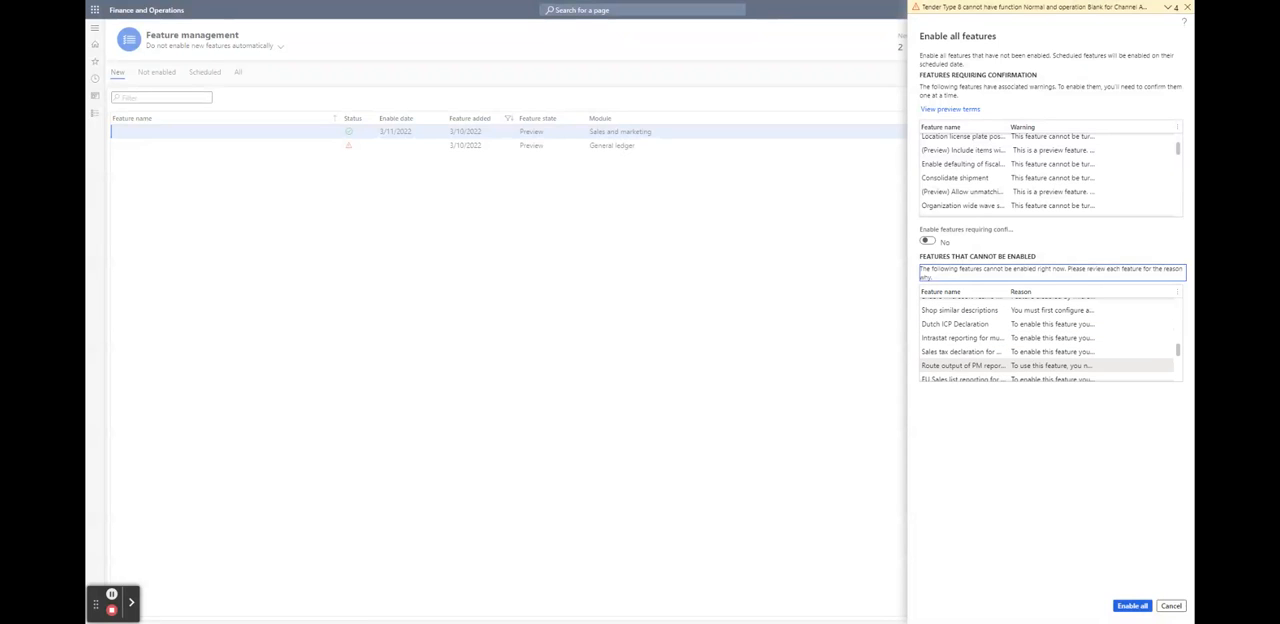
{"action": "scroll", "coordinate": [1042, 366], "scroll_direction": "up", "scroll_amount": 3}
{"action": "scroll", "coordinate": [1042, 366], "scroll_direction": "up", "scroll_amount": 2}
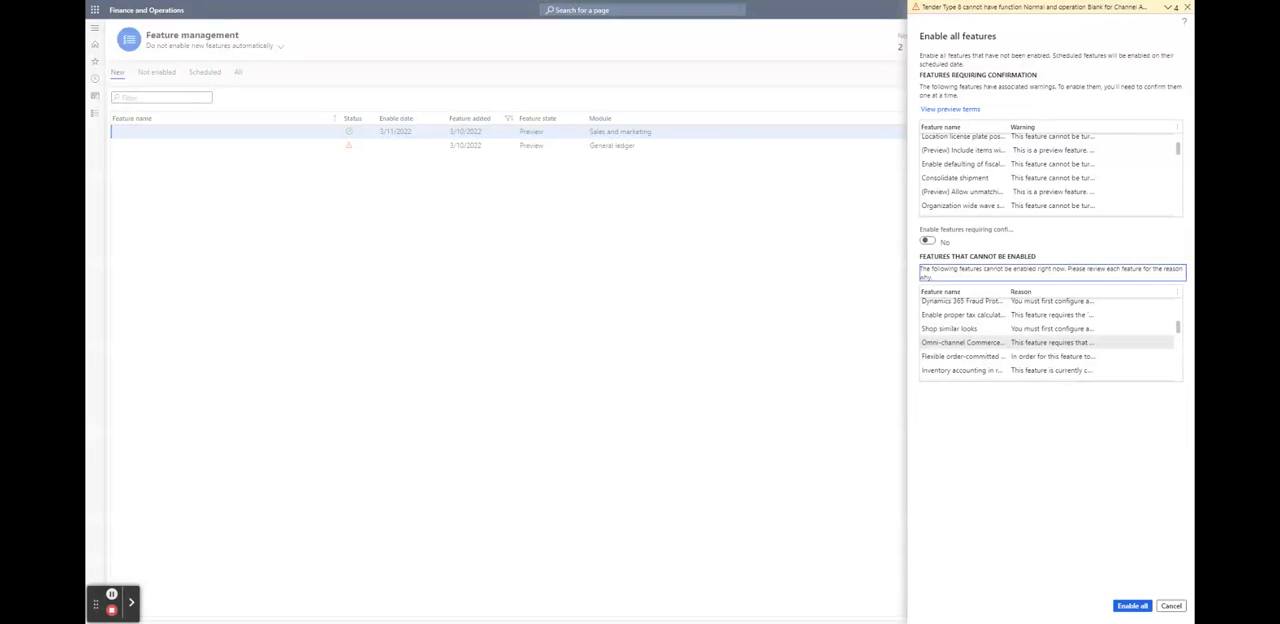
{"action": "scroll", "coordinate": [1042, 336], "scroll_direction": "up", "scroll_amount": 2}
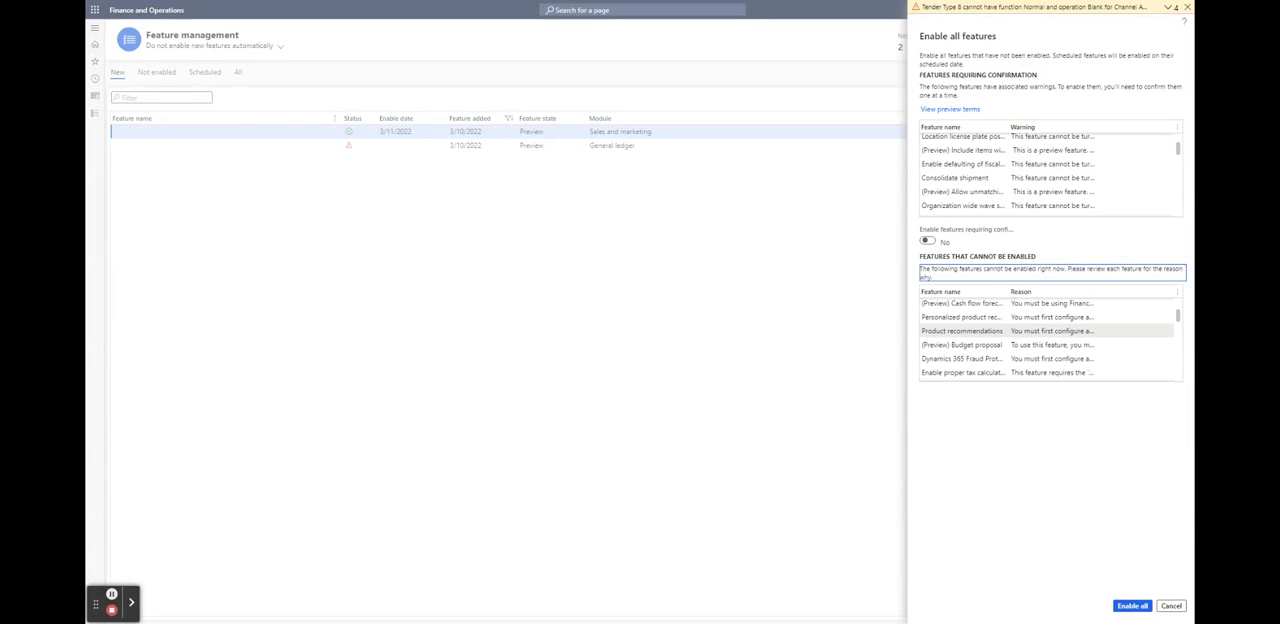
{"action": "scroll", "coordinate": [1042, 333], "scroll_direction": "up", "scroll_amount": 1}
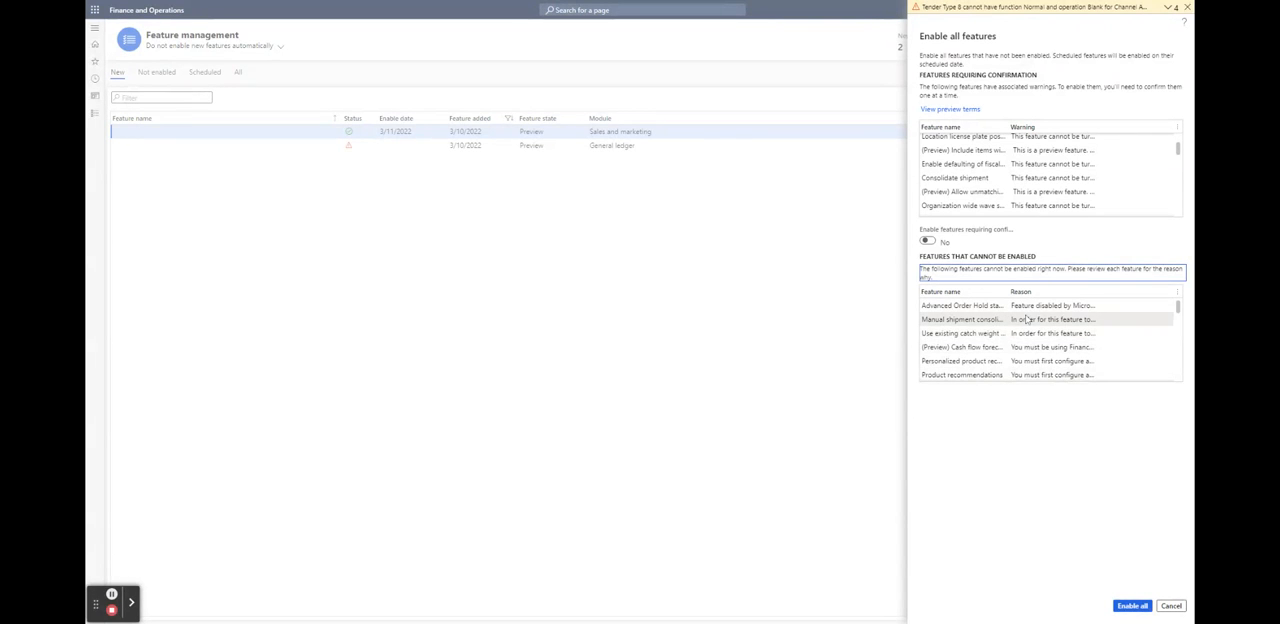
{"action": "left_click", "coordinate": [1006, 424]}
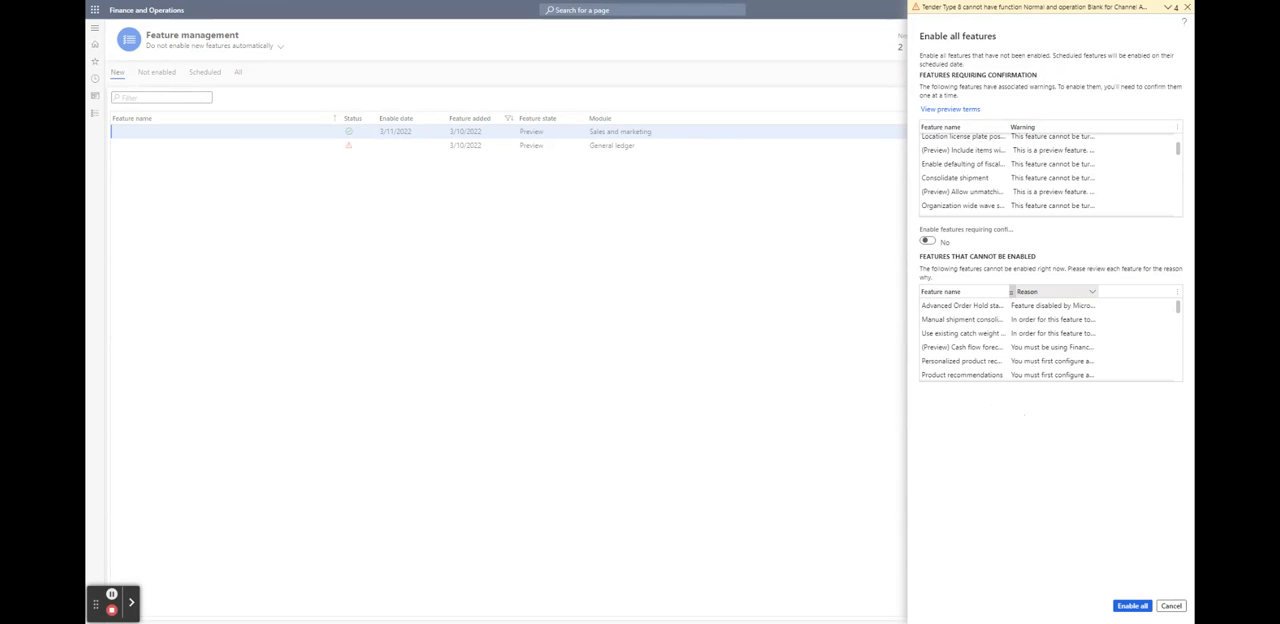
{"action": "left_click", "coordinate": [1167, 7]}
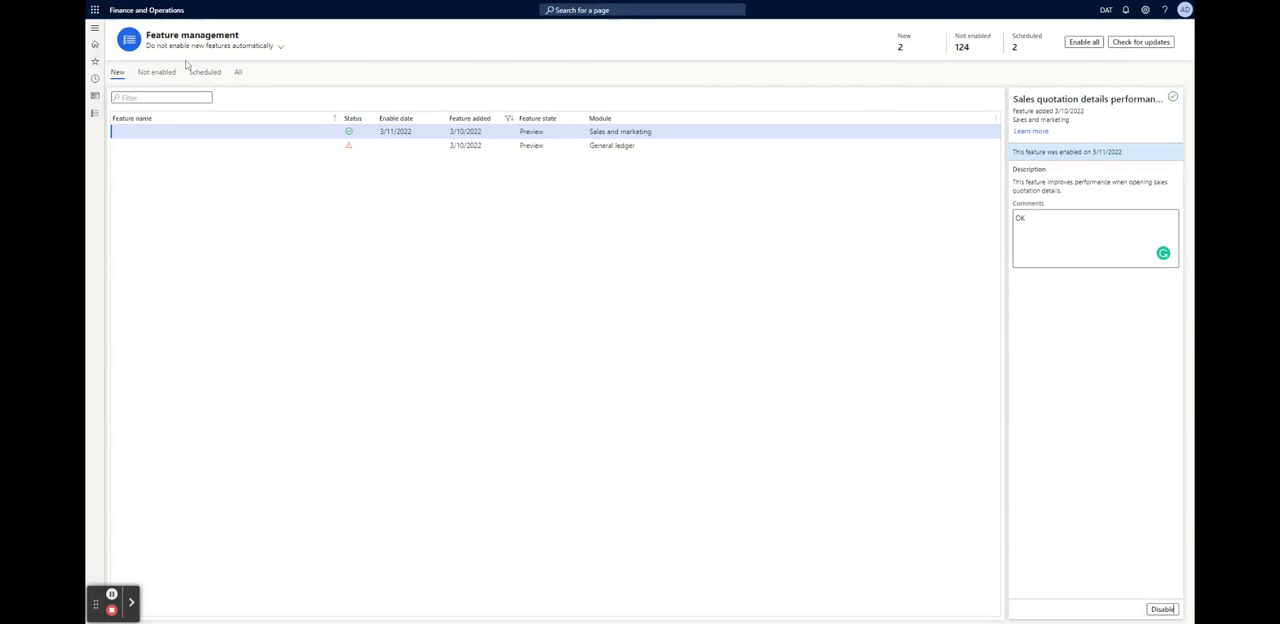
Look through the full list of features that are not enabled in Feature management
{"action": "left_click", "coordinate": [156, 72]}
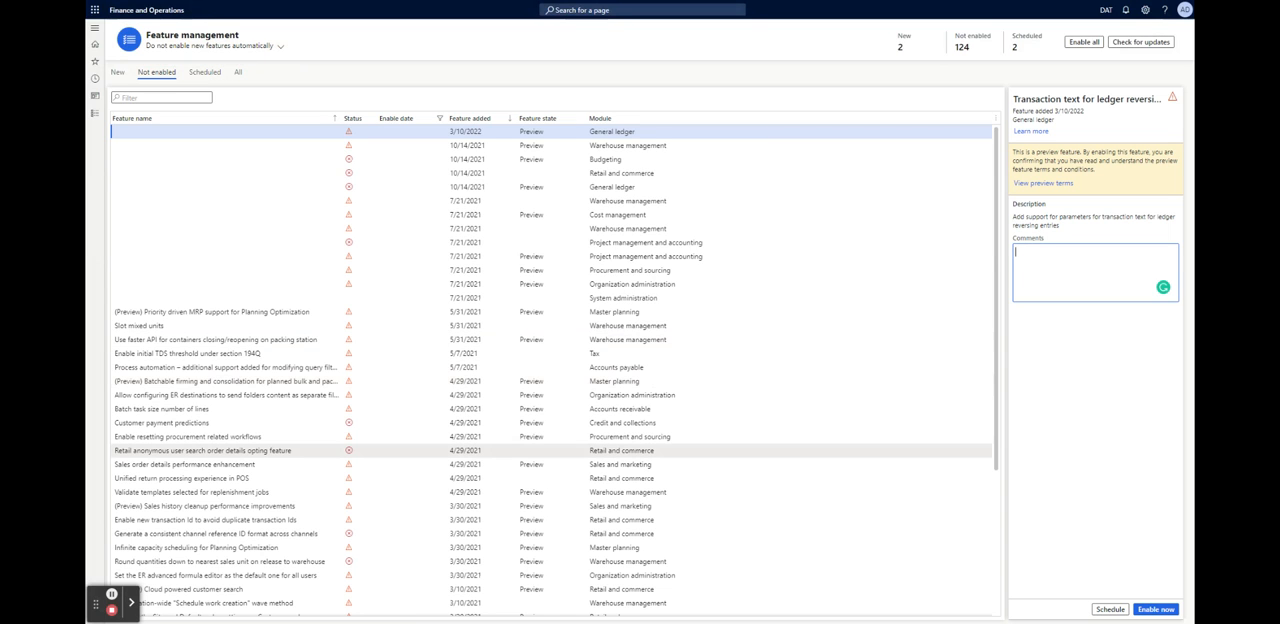
{"action": "scroll", "coordinate": [317, 286], "scroll_direction": "down", "scroll_amount": 5}
{"action": "scroll", "coordinate": [317, 286], "scroll_direction": "down", "scroll_amount": 10}
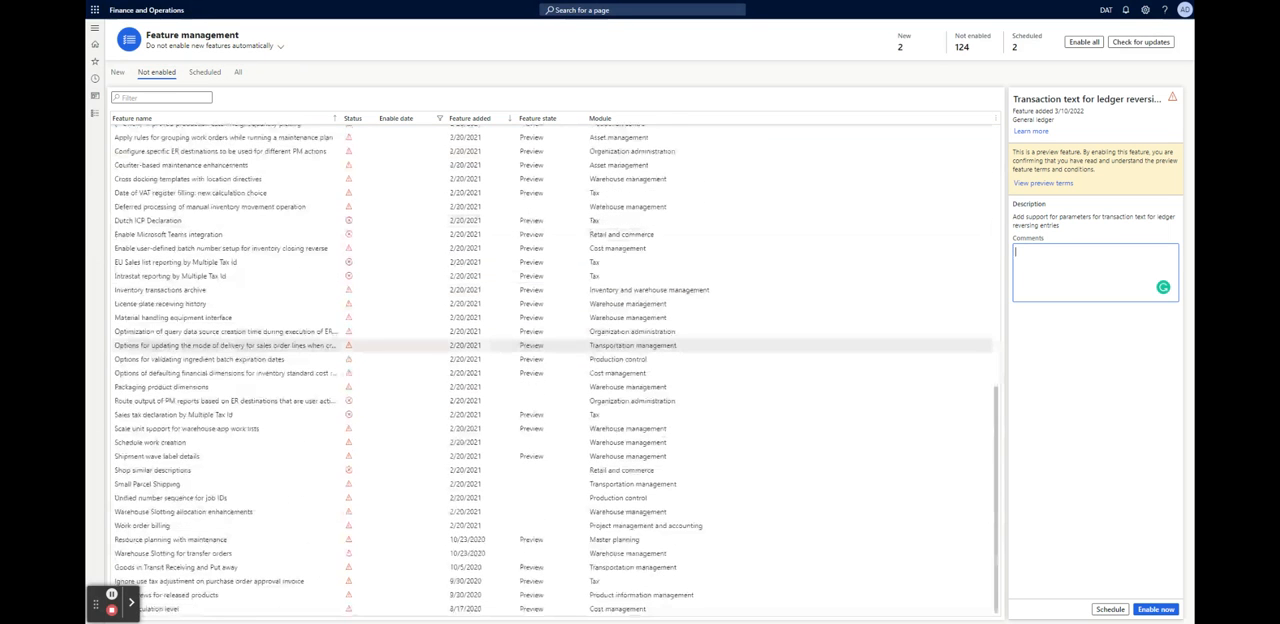
{"action": "scroll", "coordinate": [300, 350], "scroll_direction": "down", "scroll_amount": 6}
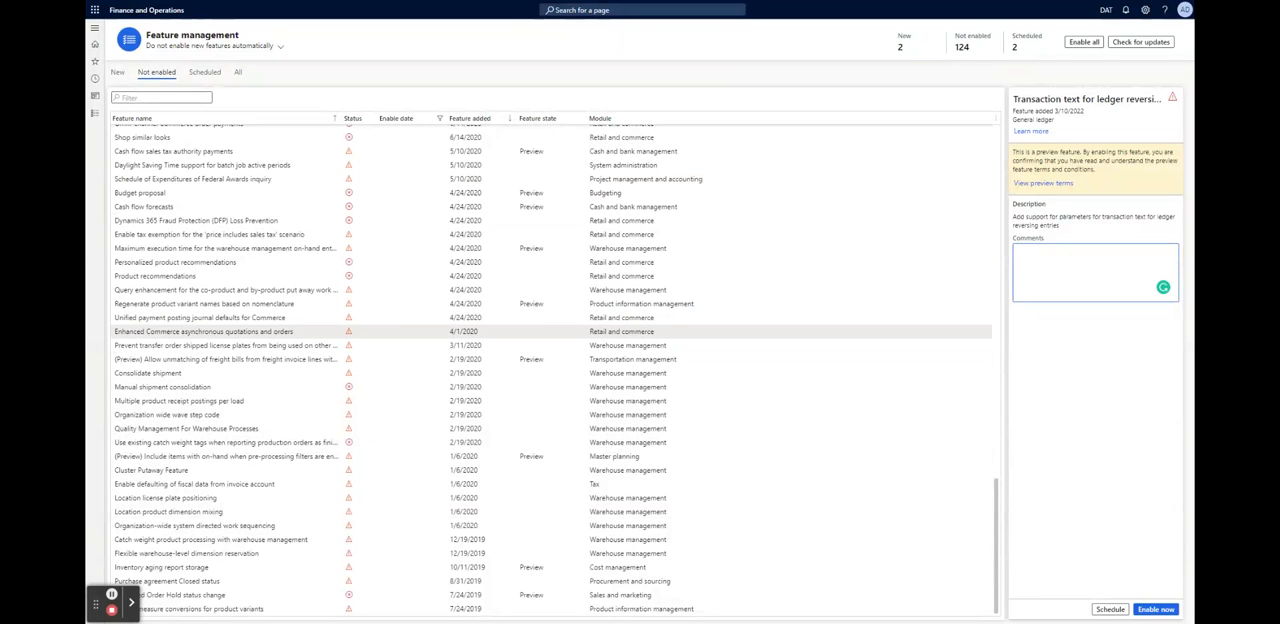
Review the not-enabled features again from newest to oldest, examining their status symbols, dates added, feature states and modules
{"action": "scroll", "coordinate": [400, 500], "scroll_direction": "up", "scroll_amount": 1}
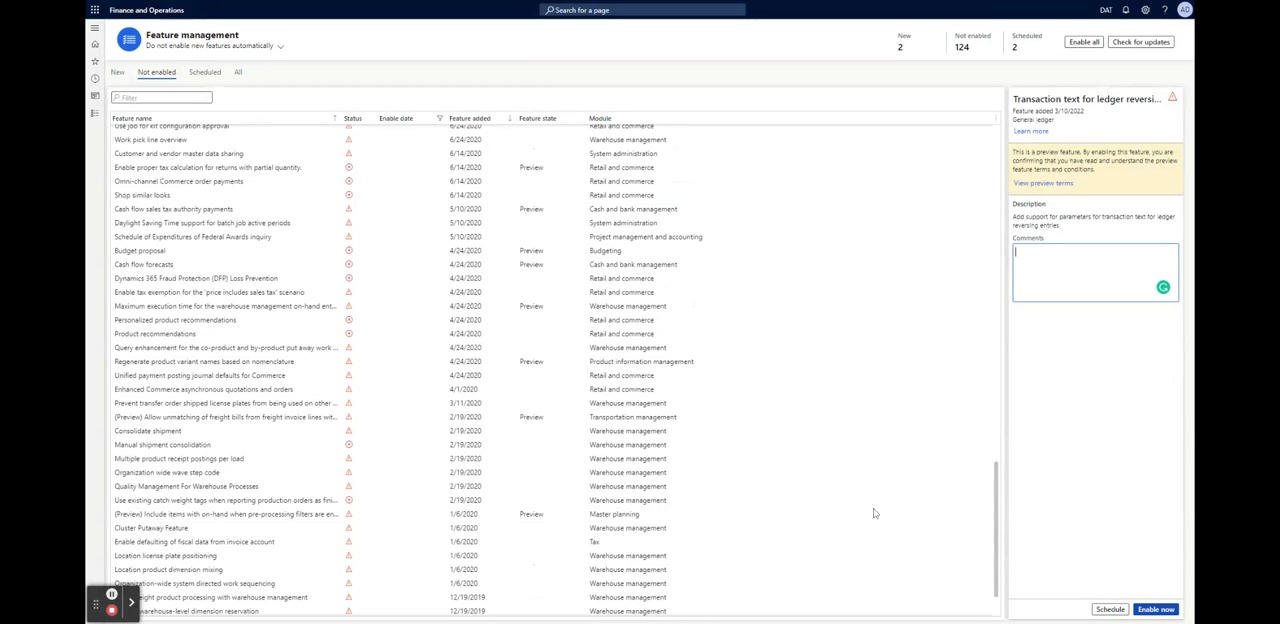
{"action": "scroll", "coordinate": [229, 309], "scroll_direction": "up", "scroll_amount": 2}
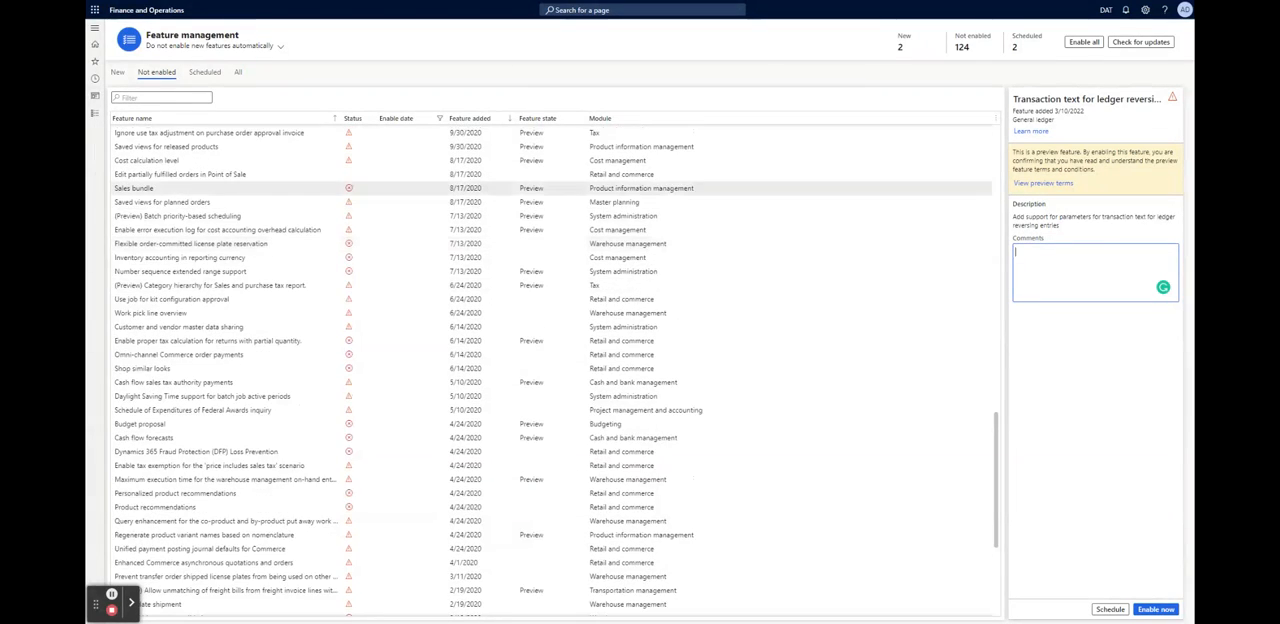
{"action": "scroll", "coordinate": [229, 366], "scroll_direction": "up", "scroll_amount": 6}
{"action": "scroll", "coordinate": [229, 366], "scroll_direction": "up", "scroll_amount": 10}
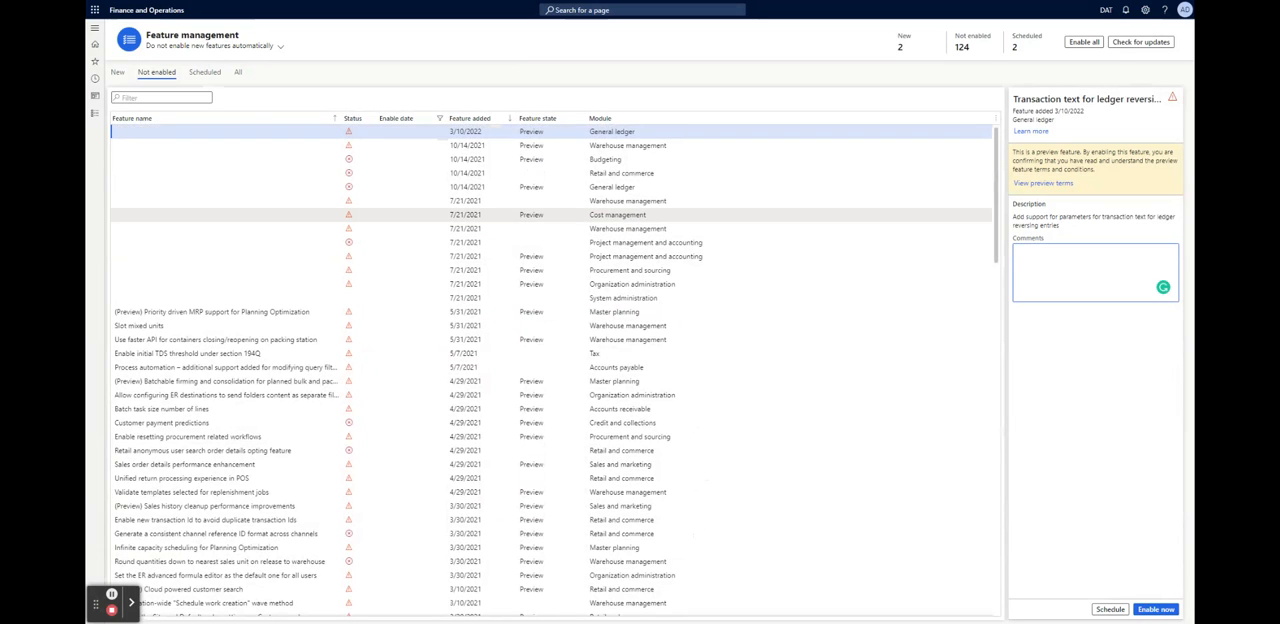
{"action": "scroll", "coordinate": [229, 212], "scroll_direction": "down", "scroll_amount": 3}
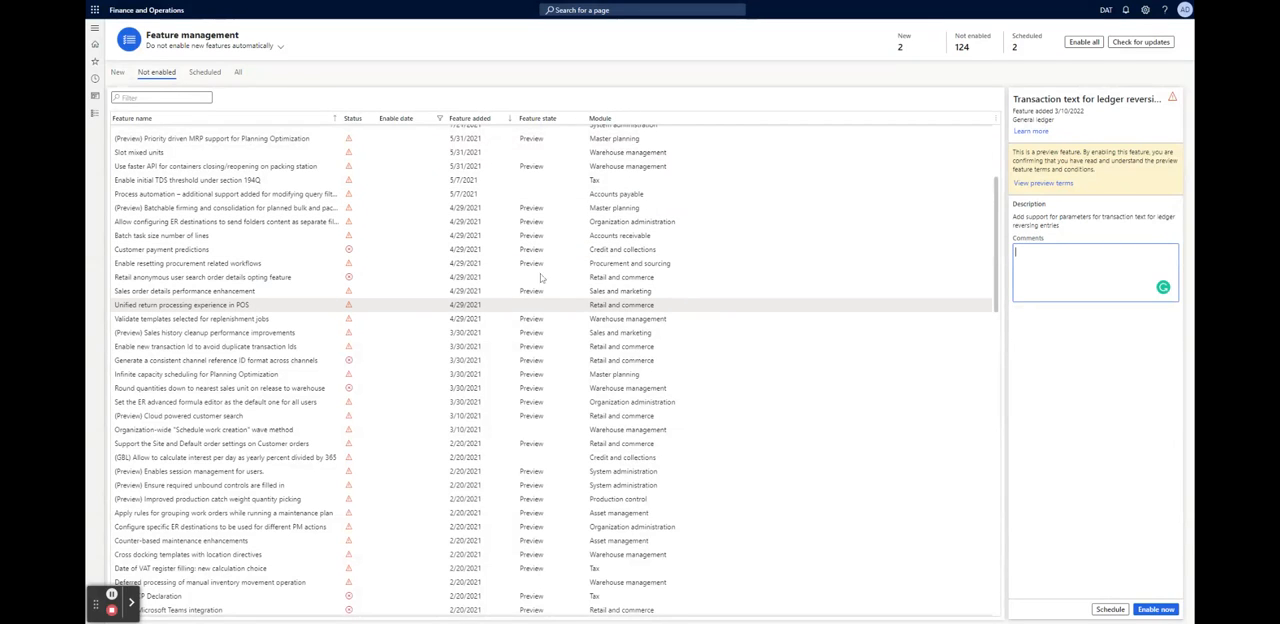
{"action": "scroll", "coordinate": [540, 245], "scroll_direction": "down", "scroll_amount": 3}
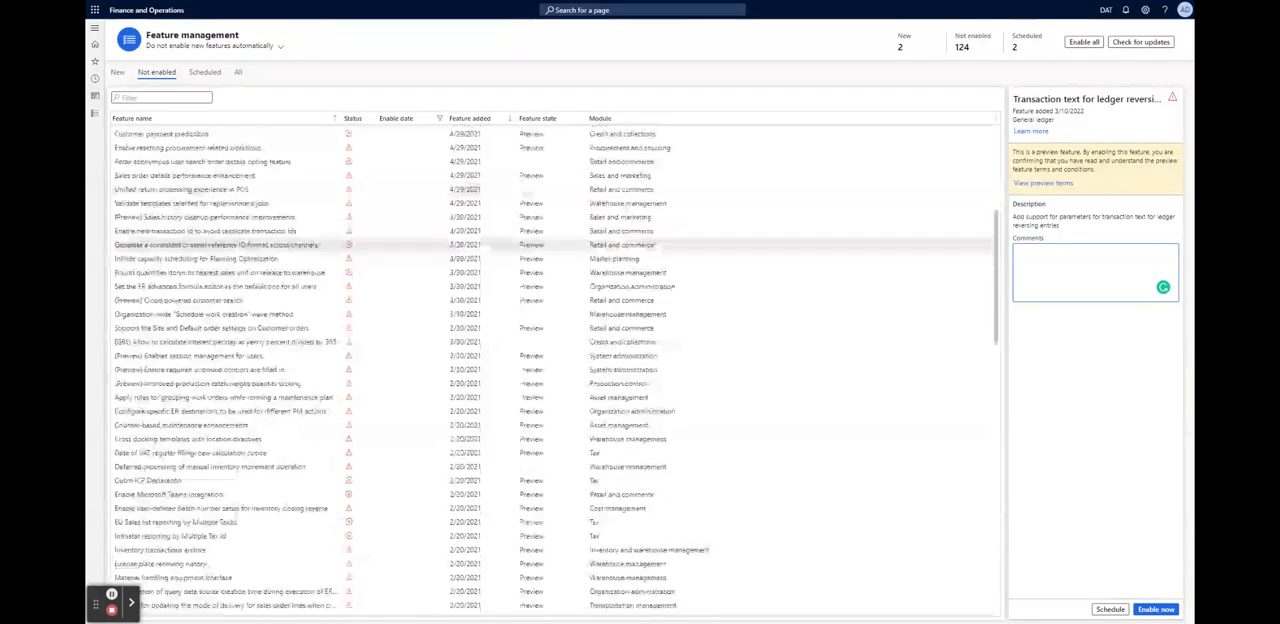
{"action": "scroll", "coordinate": [540, 245], "scroll_direction": "down", "scroll_amount": 8}
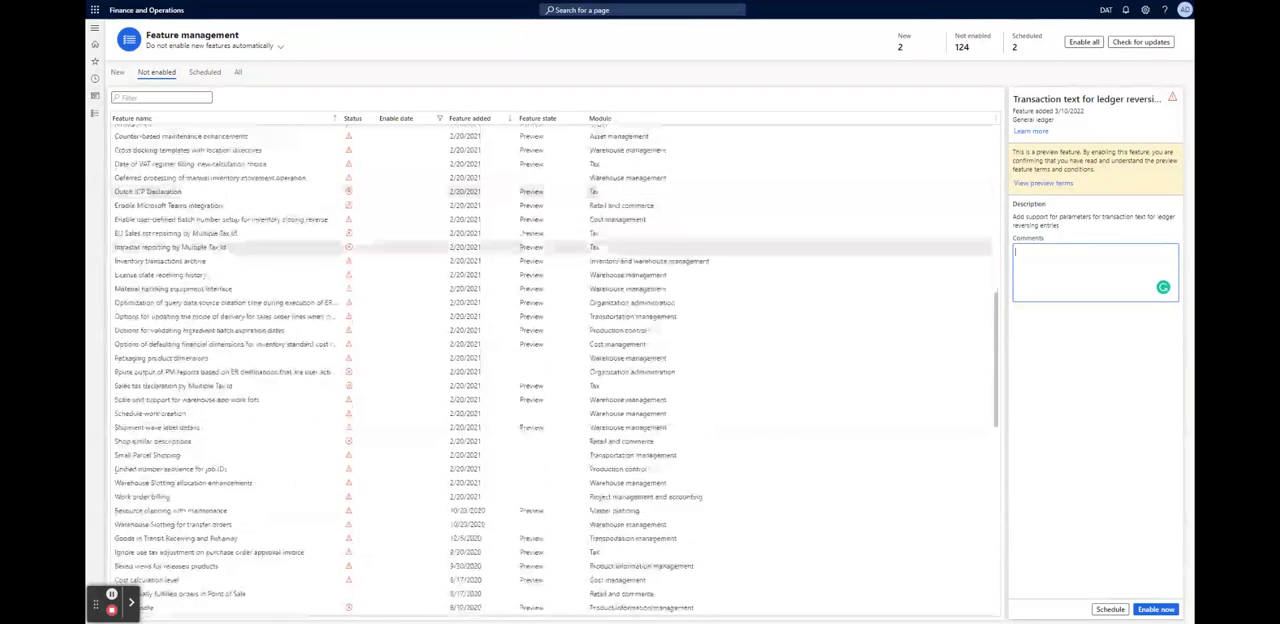
{"action": "scroll", "coordinate": [540, 250], "scroll_direction": "down", "scroll_amount": 6}
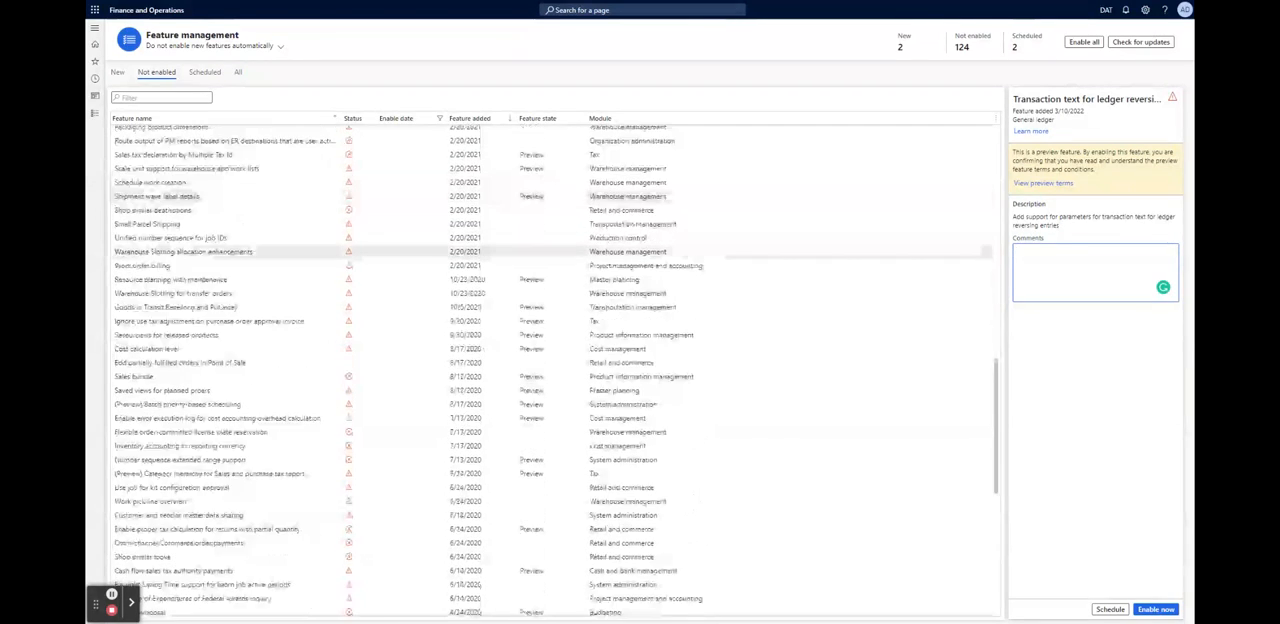
{"action": "scroll", "coordinate": [540, 250], "scroll_direction": "down", "scroll_amount": 7}
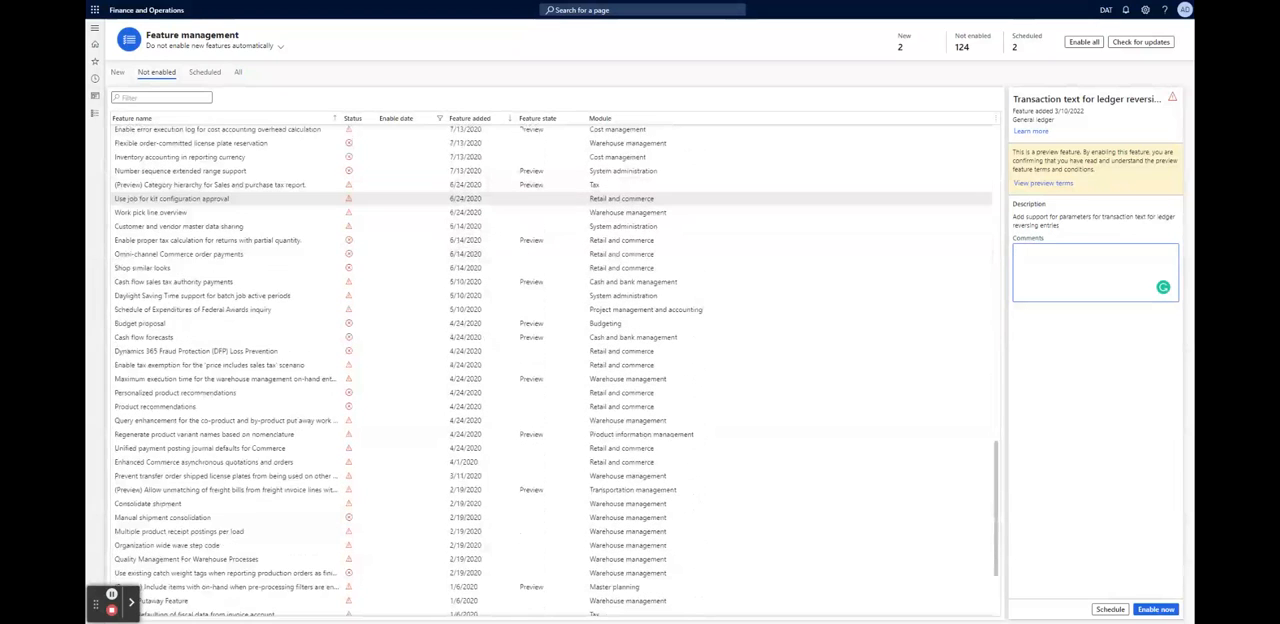
{"action": "scroll", "coordinate": [540, 289], "scroll_direction": "down", "scroll_amount": 3}
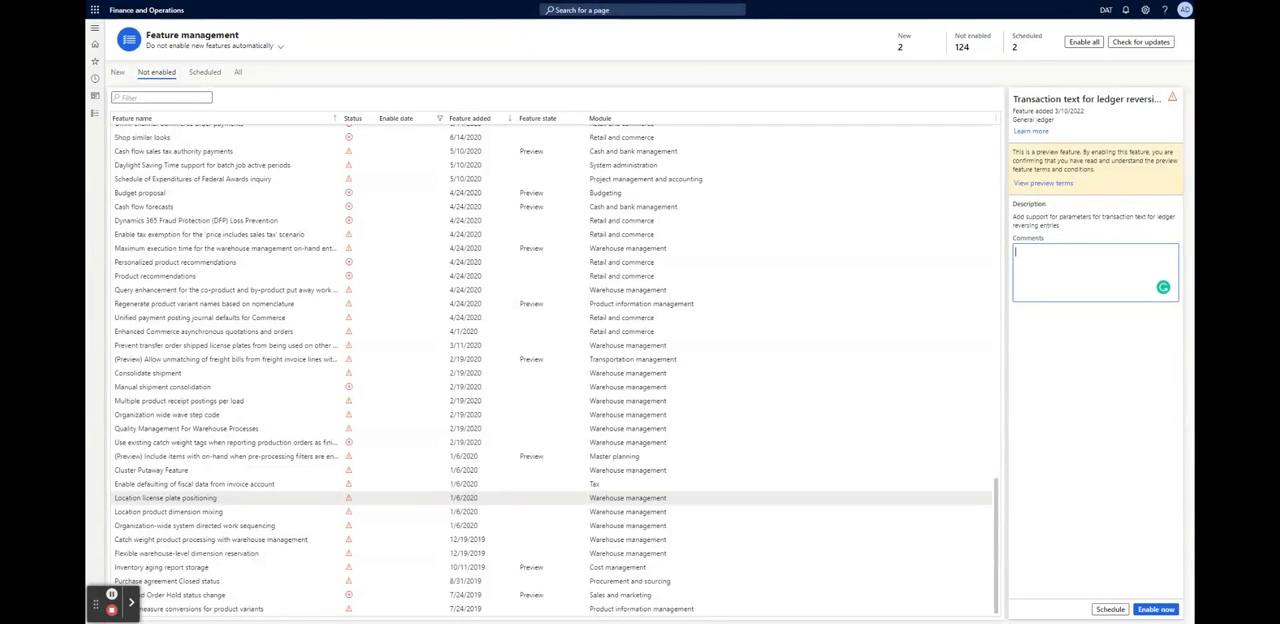
{"action": "scroll", "coordinate": [550, 494], "scroll_direction": "up", "scroll_amount": 2}
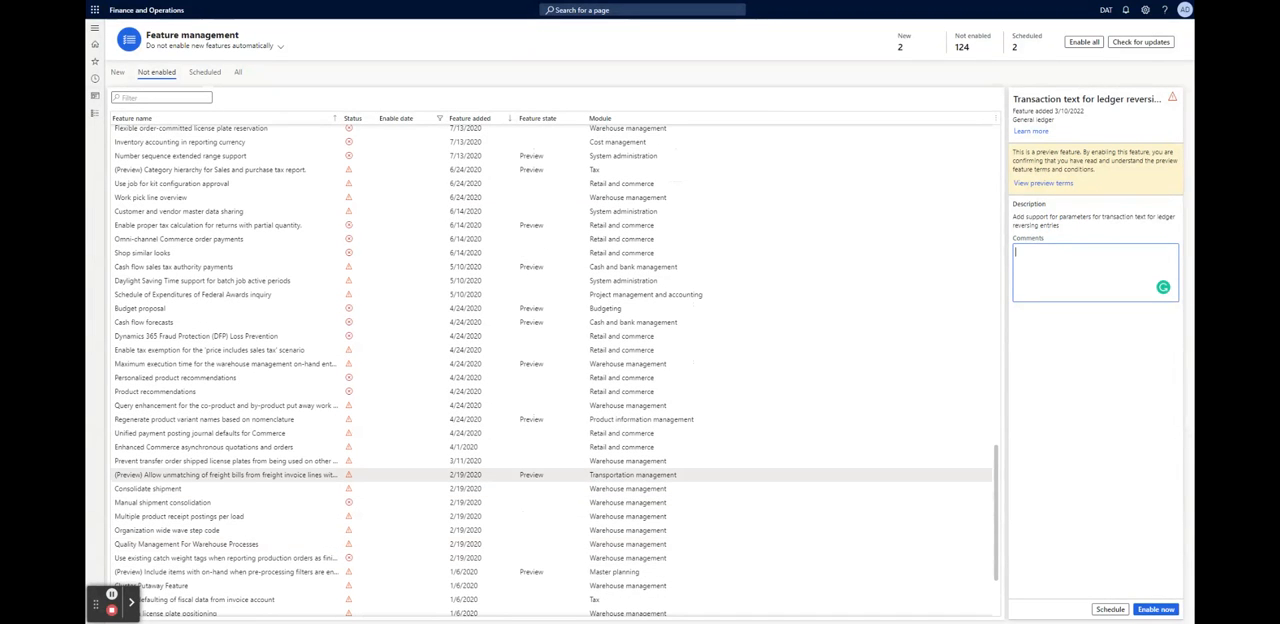
{"action": "scroll", "coordinate": [550, 477], "scroll_direction": "up", "scroll_amount": 2}
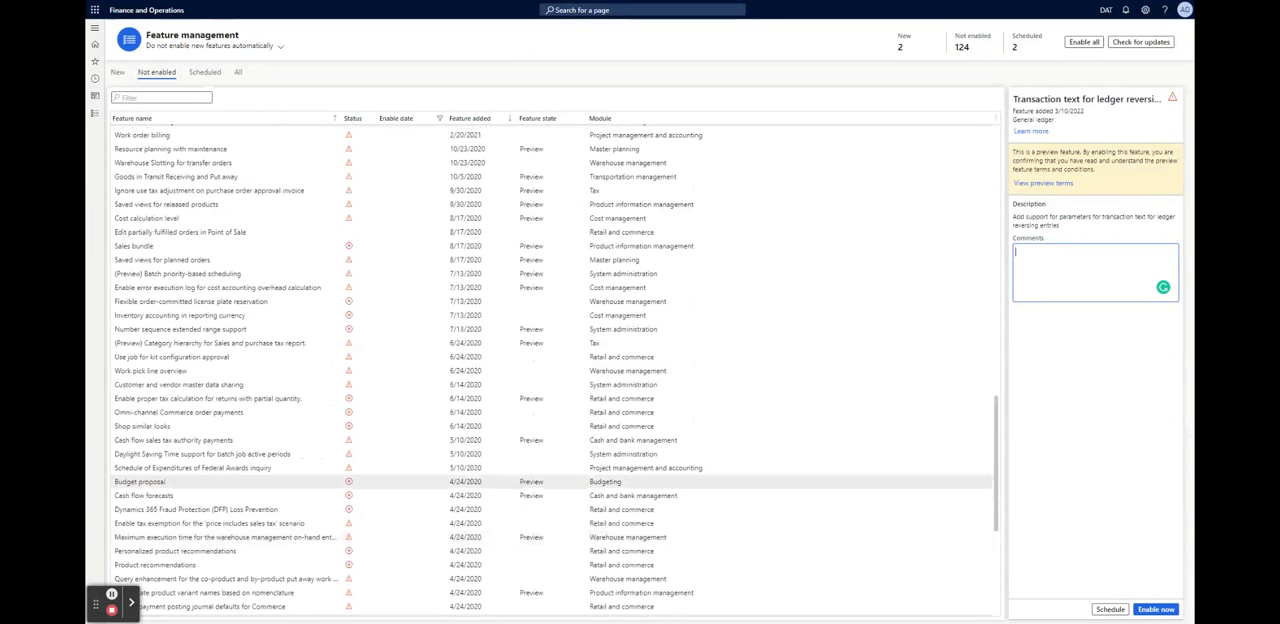
{"action": "scroll", "coordinate": [550, 486], "scroll_direction": "up", "scroll_amount": 3}
{"action": "scroll", "coordinate": [550, 480], "scroll_direction": "up", "scroll_amount": 1}
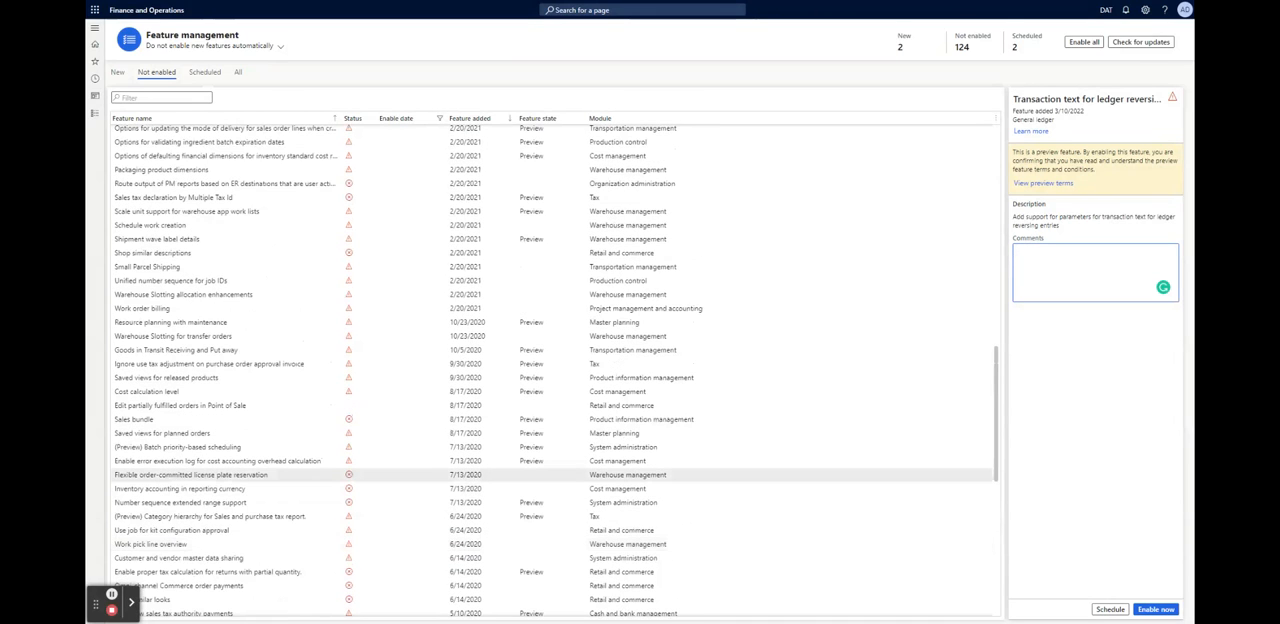
{"action": "scroll", "coordinate": [550, 474], "scroll_direction": "up", "scroll_amount": 5}
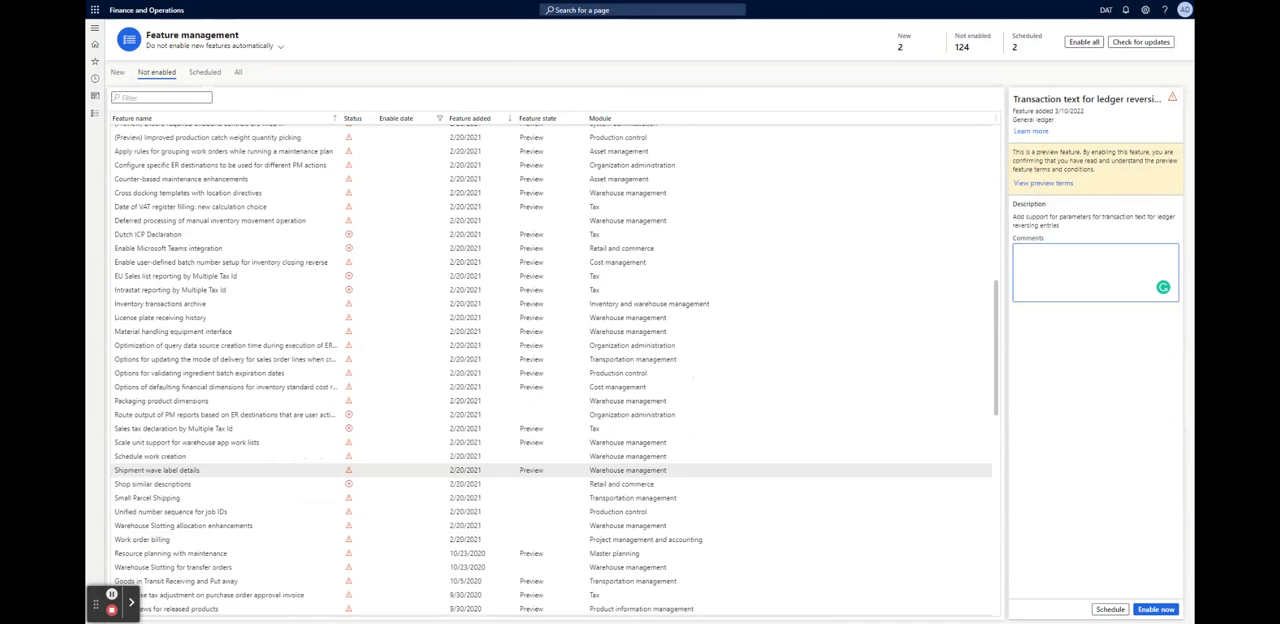
{"action": "scroll", "coordinate": [550, 476], "scroll_direction": "up", "scroll_amount": 2}
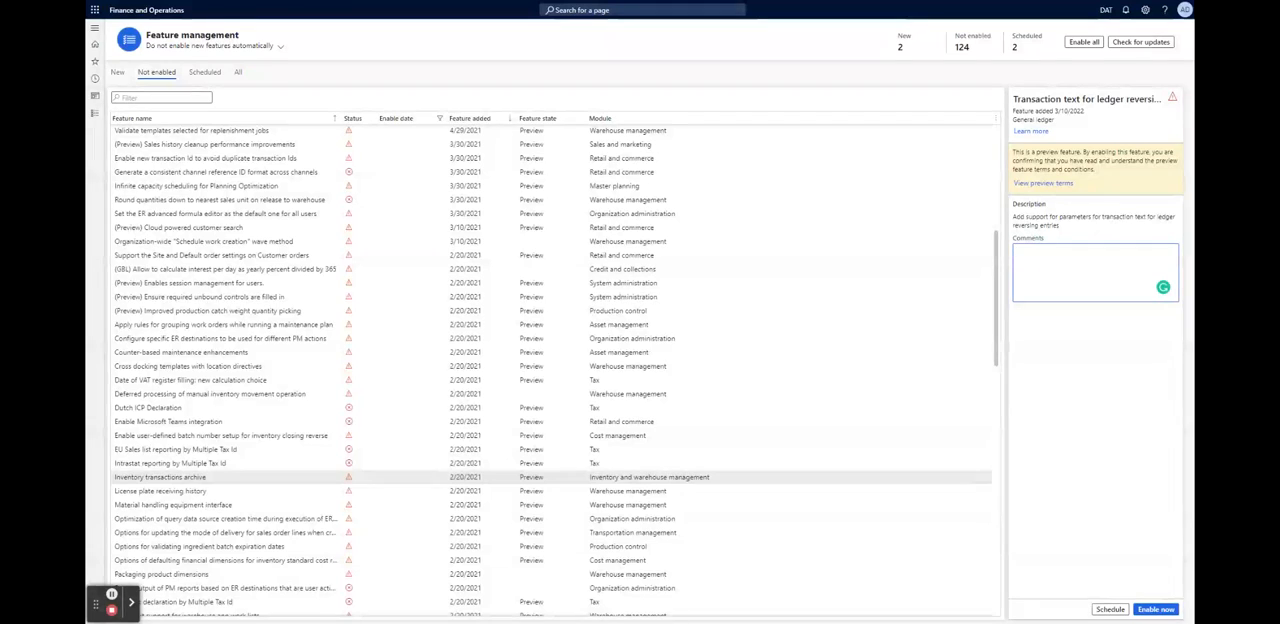
{"action": "scroll", "coordinate": [550, 476], "scroll_direction": "up", "scroll_amount": 5}
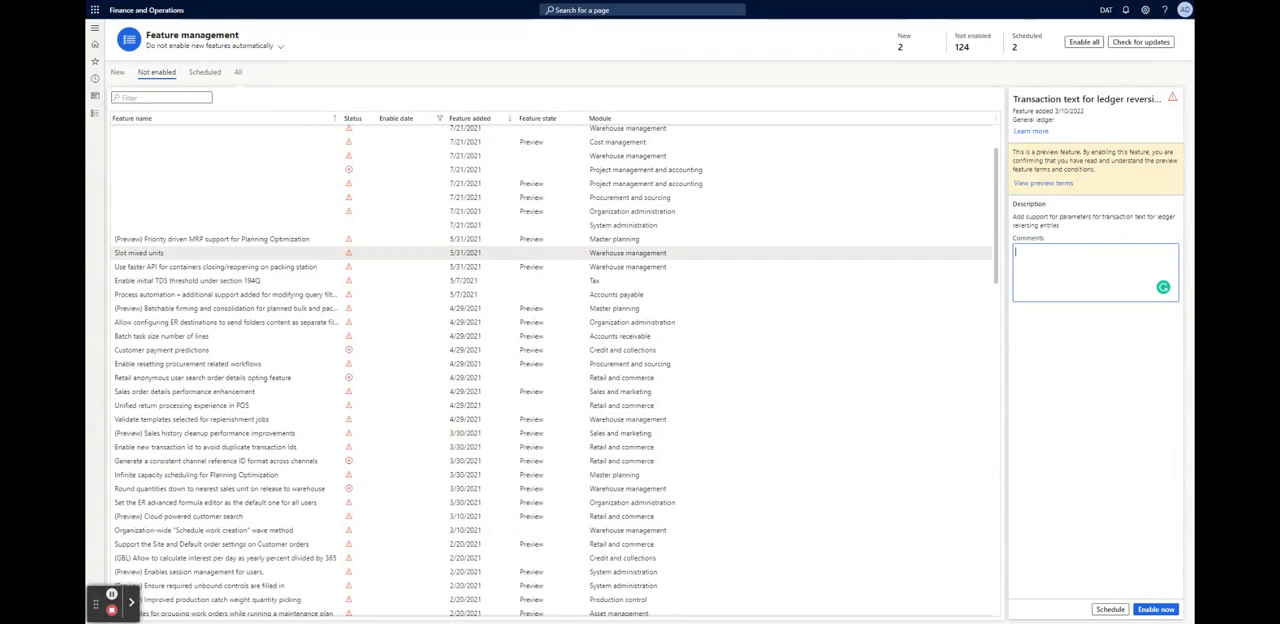
Check the features scheduled for enabling and examine the complete list of all features with their statuses, enable dates, feature states and modules
{"action": "left_click", "coordinate": [205, 72]}
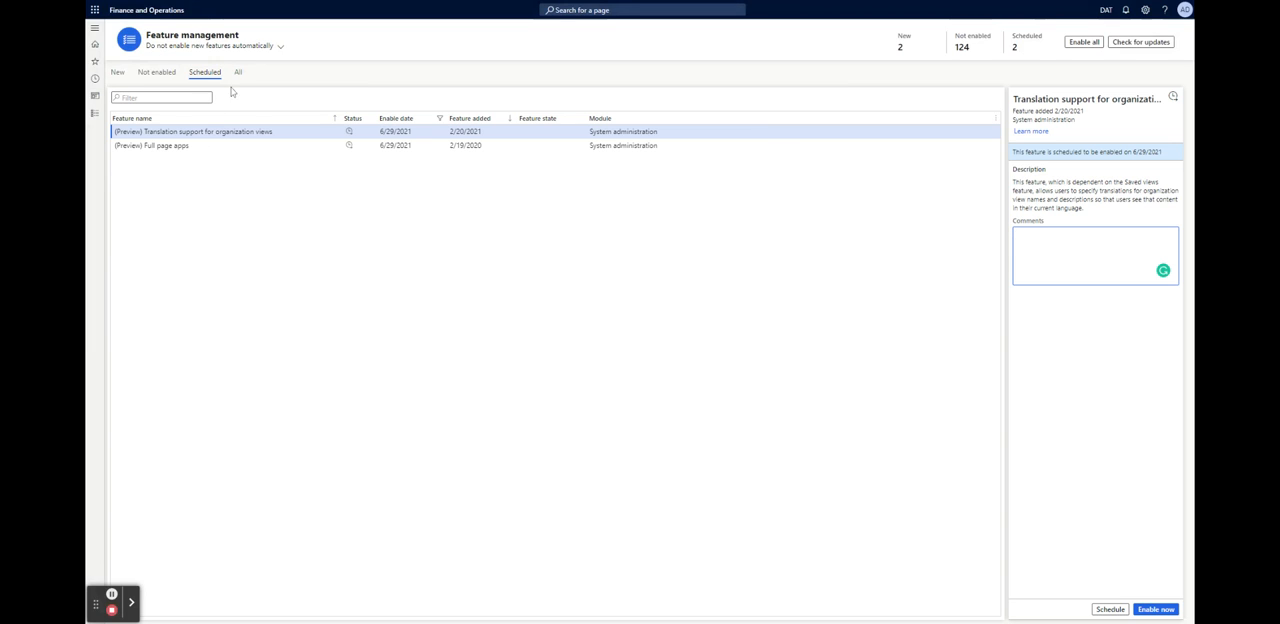
{"action": "left_click", "coordinate": [238, 74]}
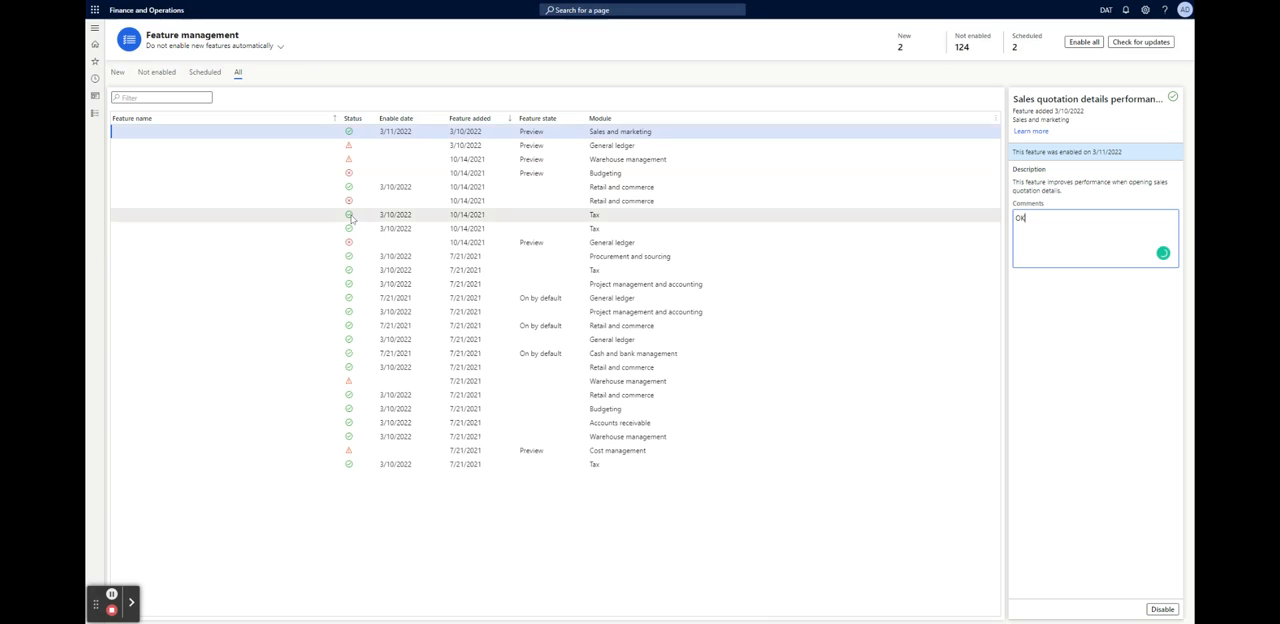
{"action": "scroll", "coordinate": [550, 300], "scroll_direction": "down", "scroll_amount": 5}
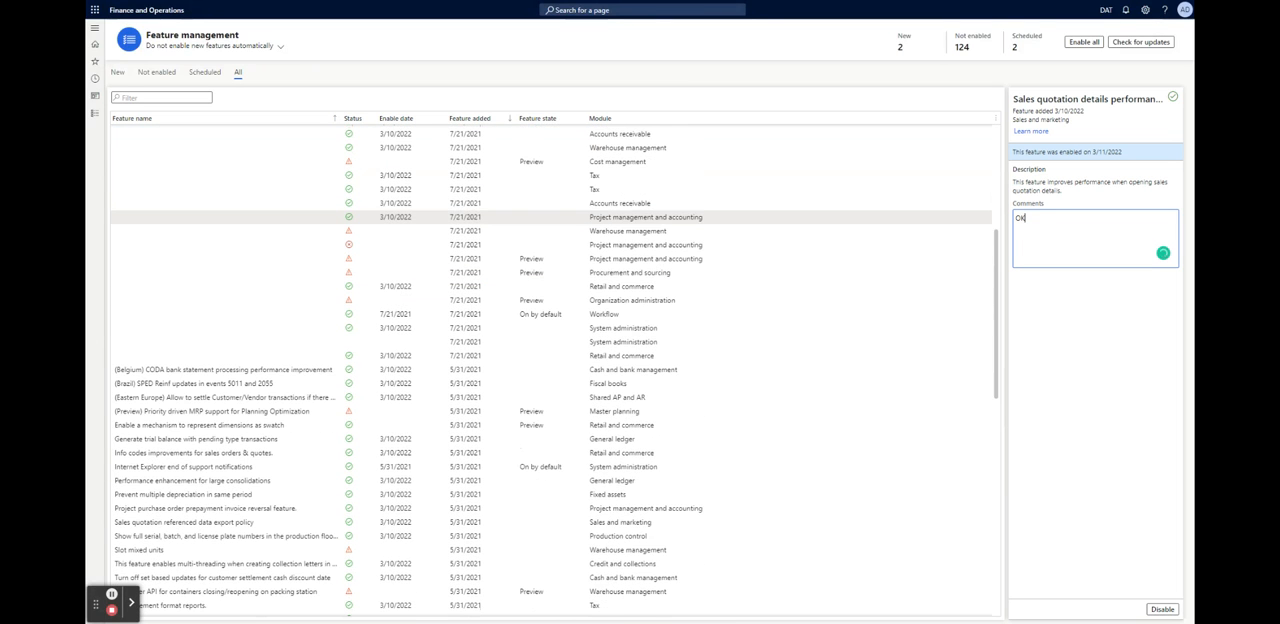
{"action": "scroll", "coordinate": [550, 300], "scroll_direction": "down", "scroll_amount": 3}
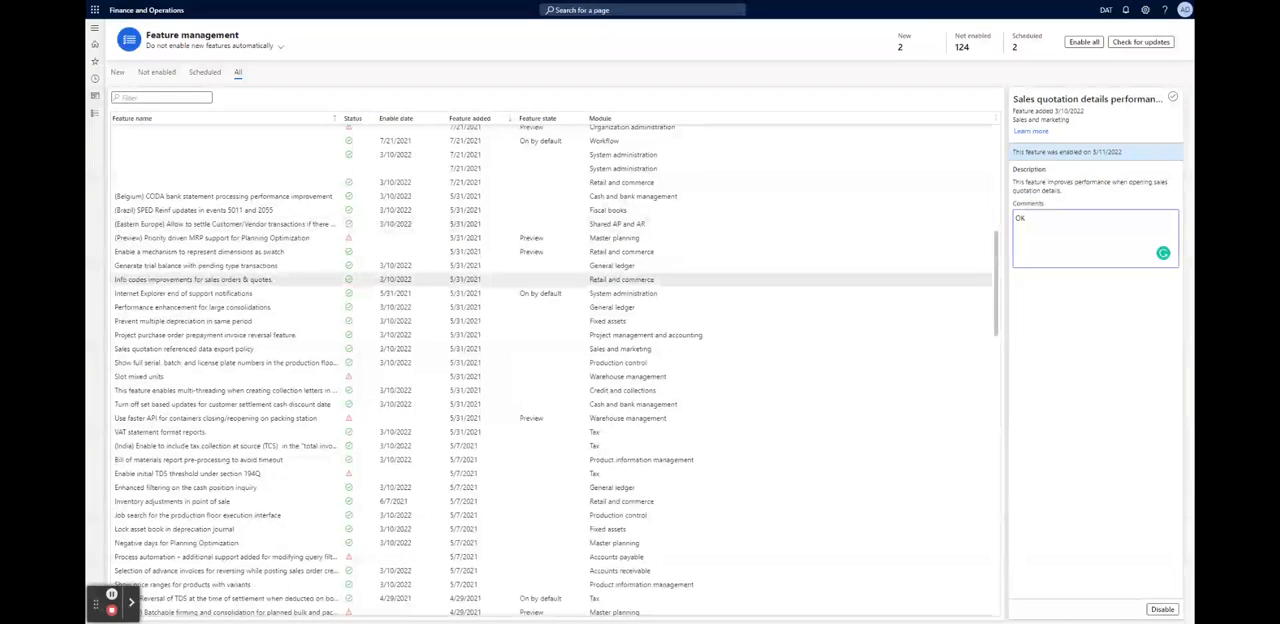
{"action": "scroll", "coordinate": [550, 279], "scroll_direction": "down", "scroll_amount": 1}
{"action": "scroll", "coordinate": [550, 277], "scroll_direction": "down", "scroll_amount": 7}
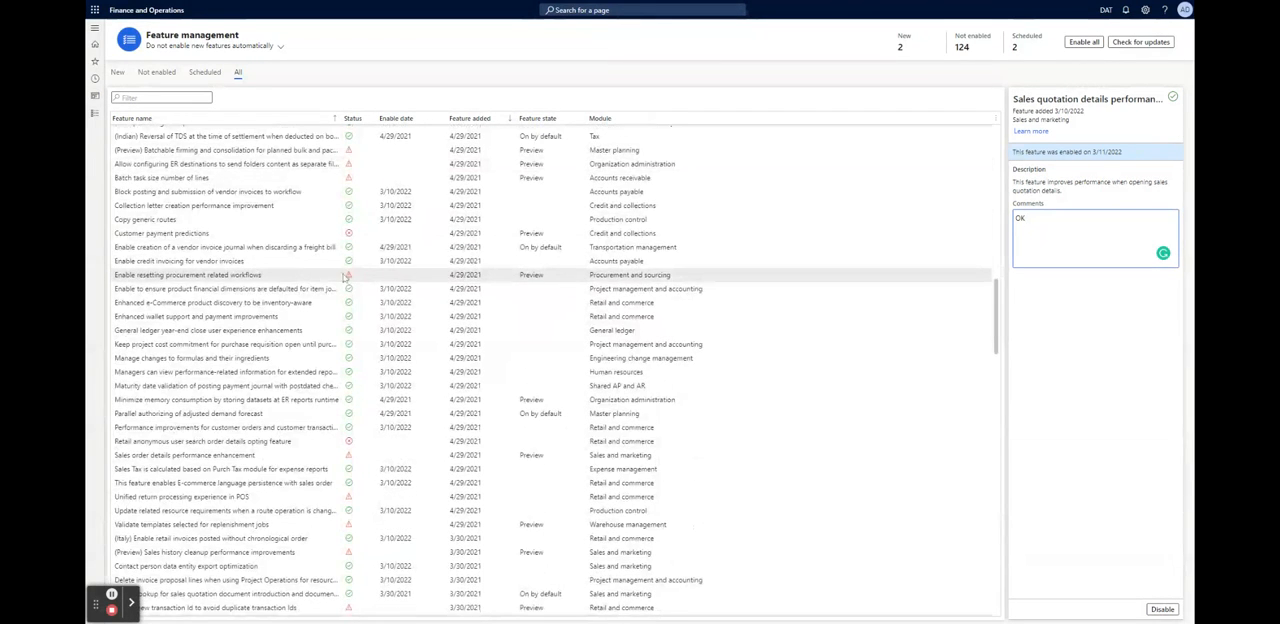
{"action": "scroll", "coordinate": [550, 277], "scroll_direction": "down", "scroll_amount": 6}
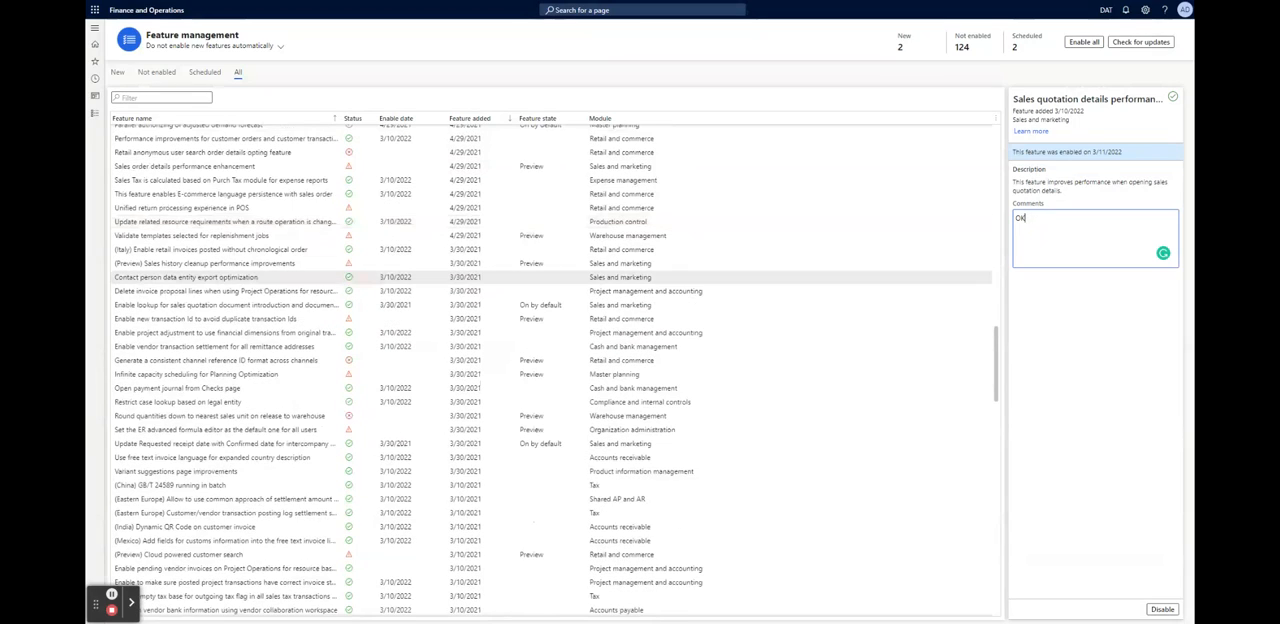
{"action": "scroll", "coordinate": [266, 281], "scroll_direction": "down", "scroll_amount": 8}
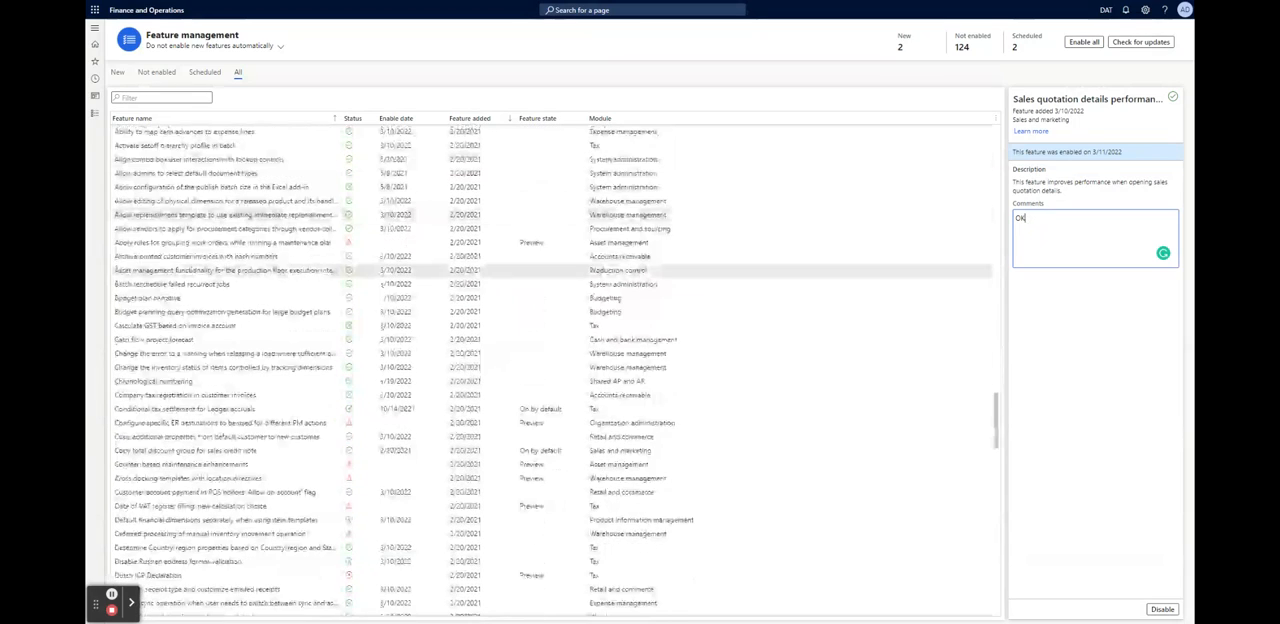
{"action": "scroll", "coordinate": [266, 281], "scroll_direction": "down", "scroll_amount": 5}
{"action": "scroll", "coordinate": [552, 370], "scroll_direction": "down", "scroll_amount": 15}
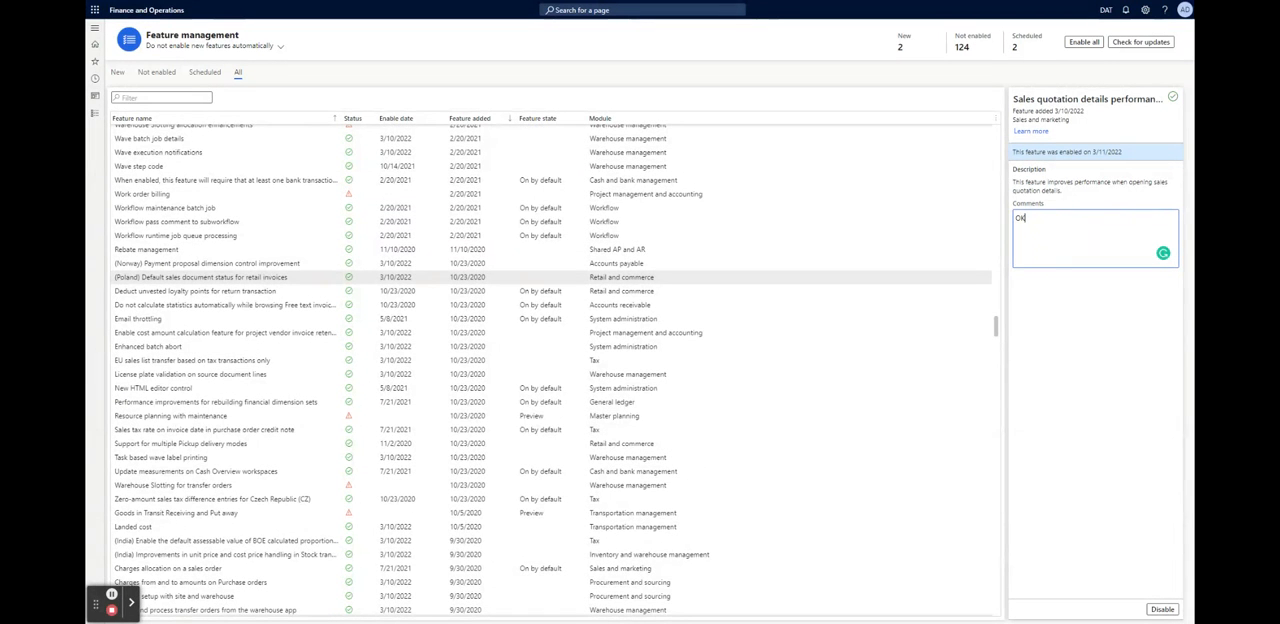
{"action": "scroll", "coordinate": [552, 370], "scroll_direction": "down", "scroll_amount": 10}
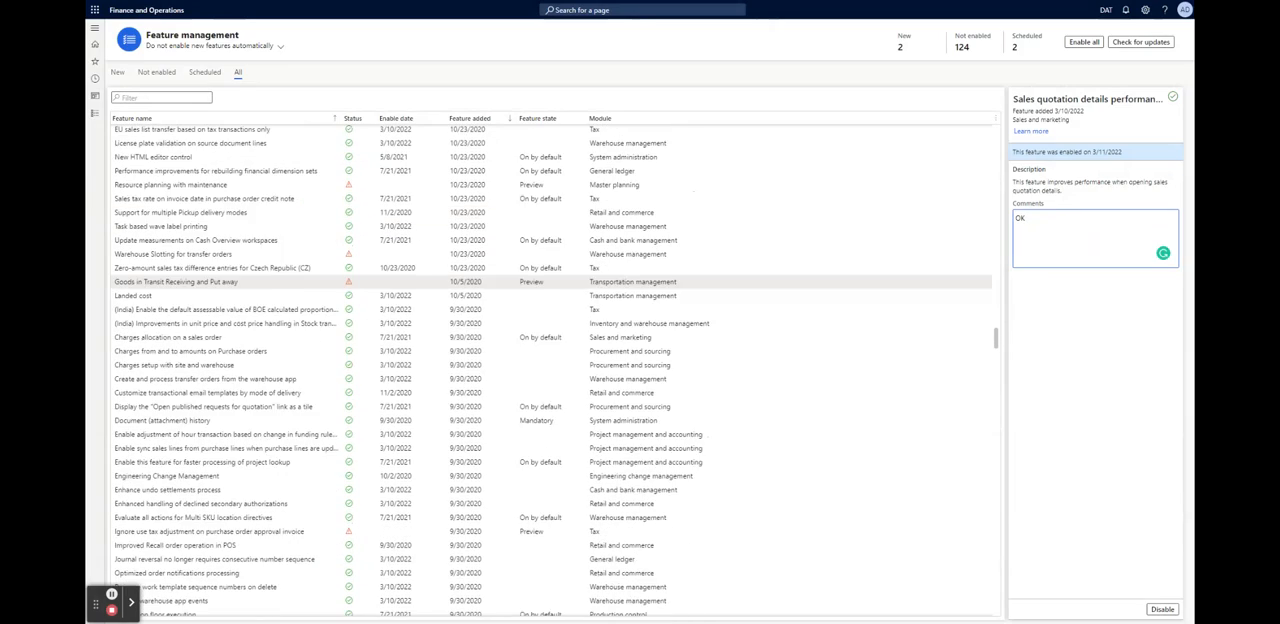
{"action": "scroll", "coordinate": [552, 370], "scroll_direction": "down", "scroll_amount": 12}
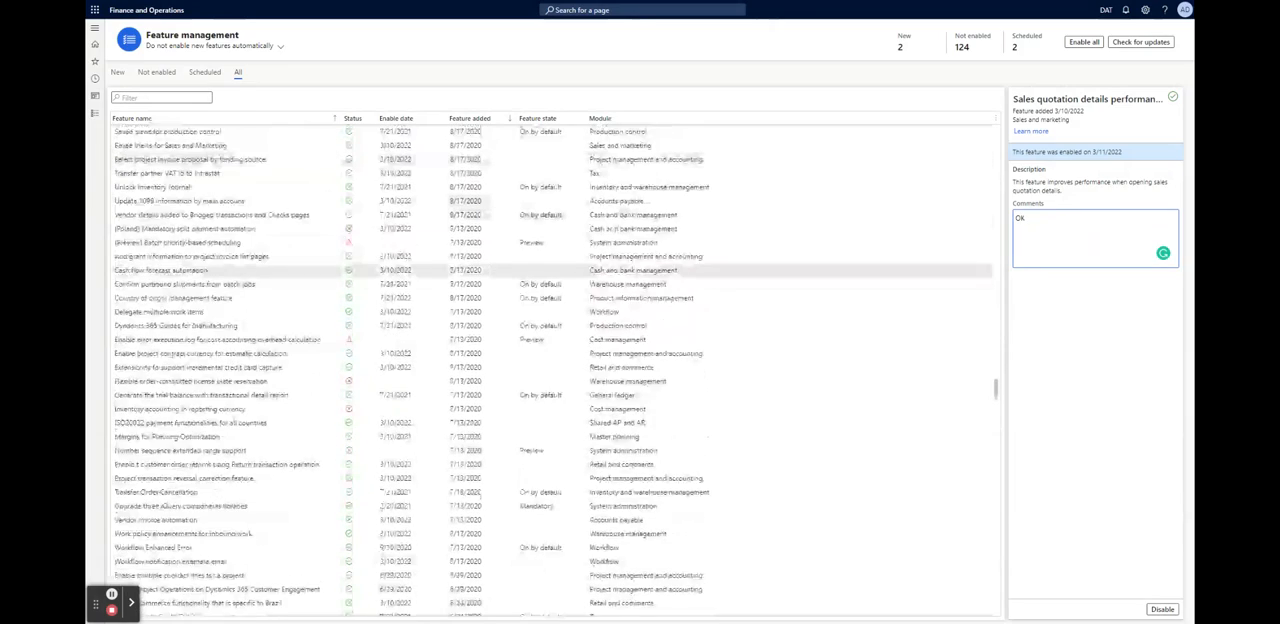
{"action": "scroll", "coordinate": [266, 281], "scroll_direction": "down", "scroll_amount": 10}
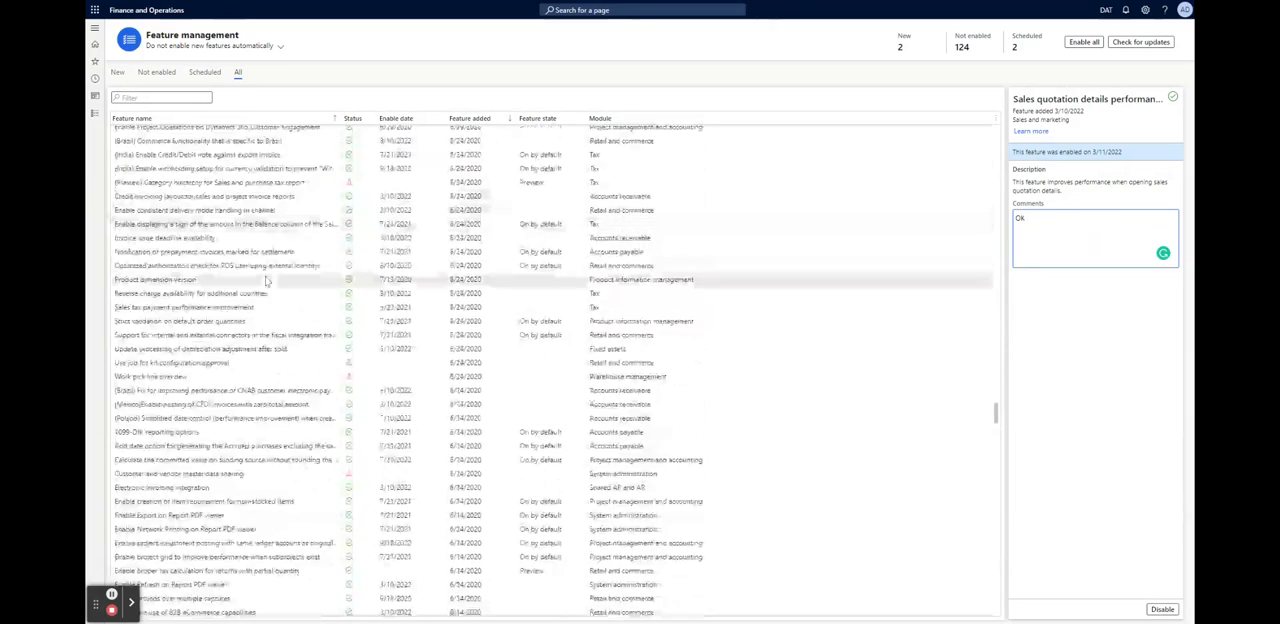
{"action": "scroll", "coordinate": [266, 281], "scroll_direction": "down", "scroll_amount": 8}
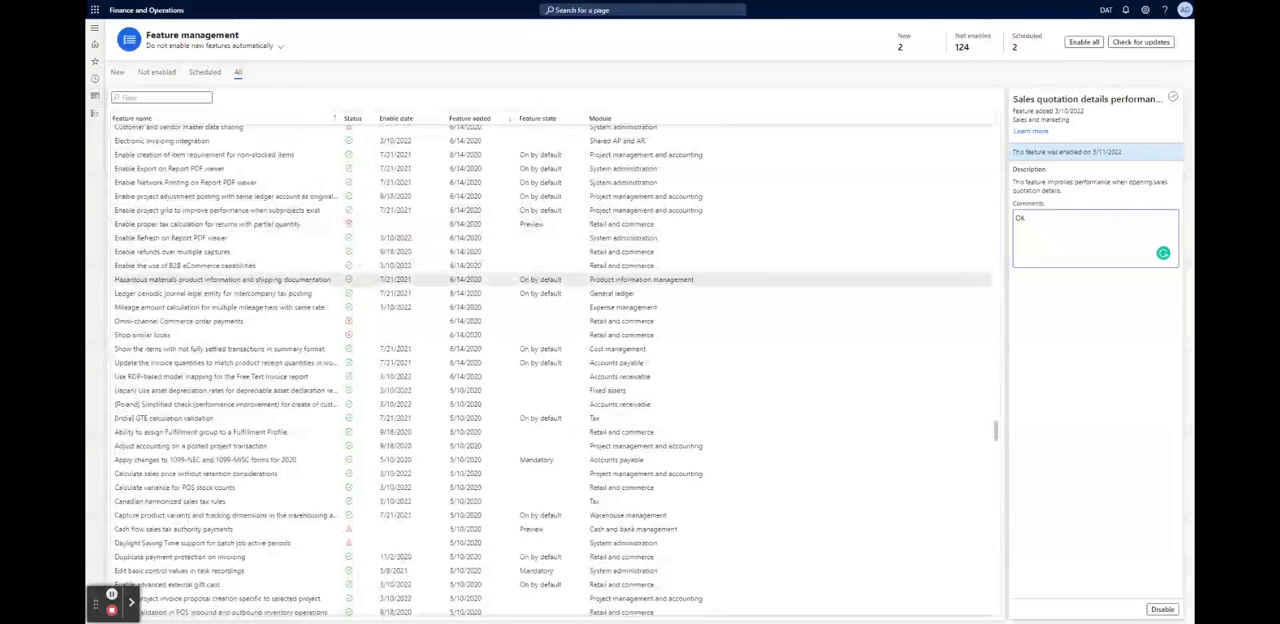
{"action": "scroll", "coordinate": [552, 279], "scroll_direction": "down", "scroll_amount": 2}
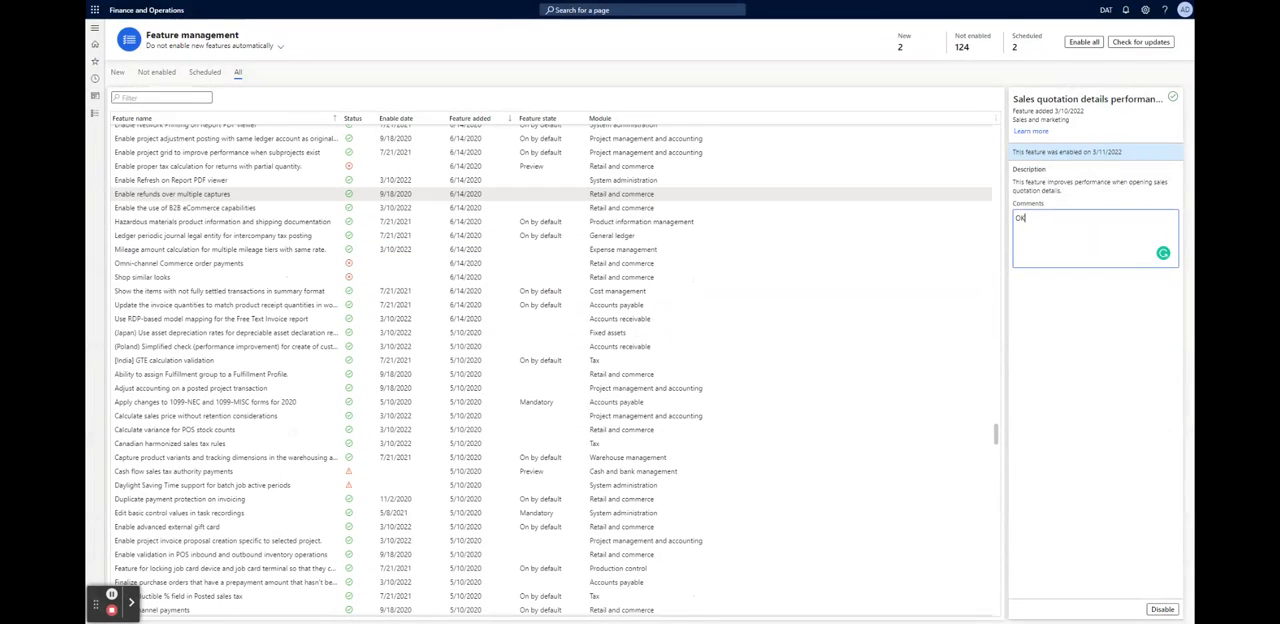
{"action": "scroll", "coordinate": [552, 250], "scroll_direction": "down", "scroll_amount": 15}
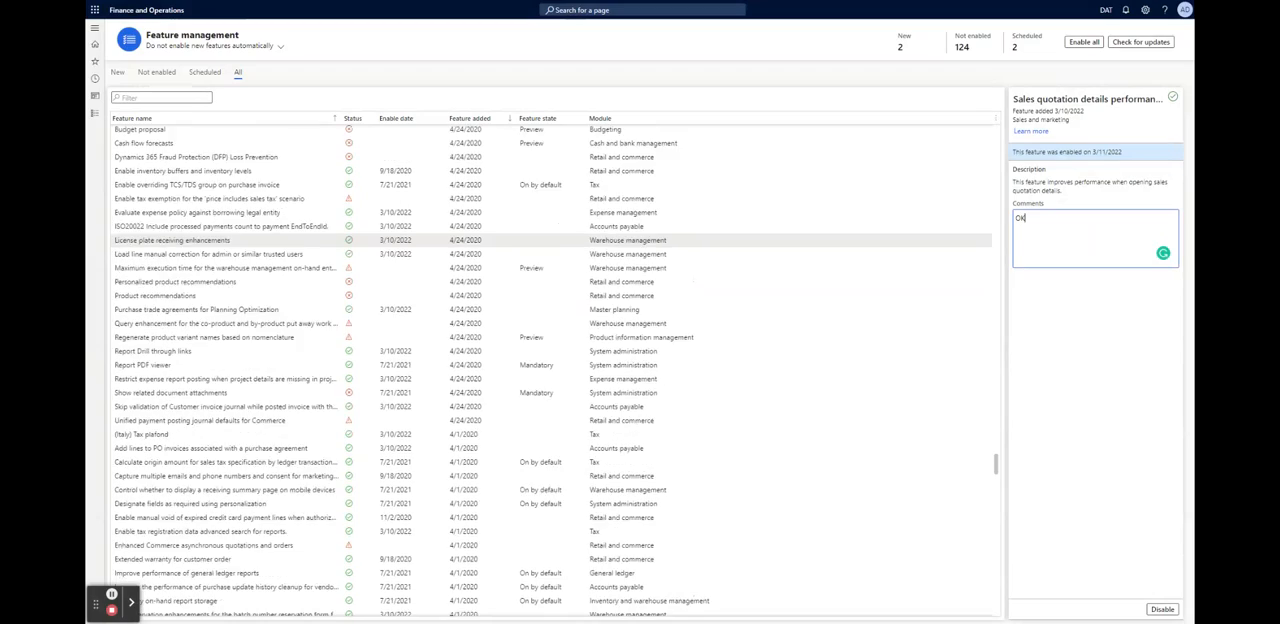
{"action": "scroll", "coordinate": [552, 250], "scroll_direction": "down", "scroll_amount": 15}
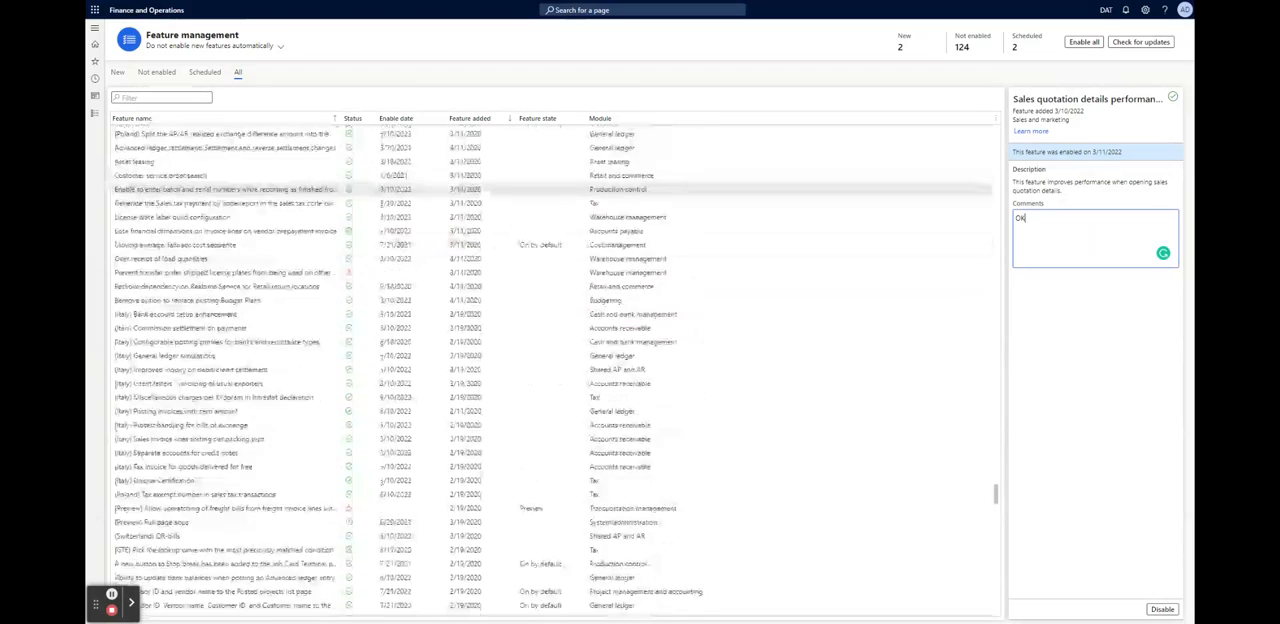
{"action": "scroll", "coordinate": [552, 250], "scroll_direction": "down", "scroll_amount": 15}
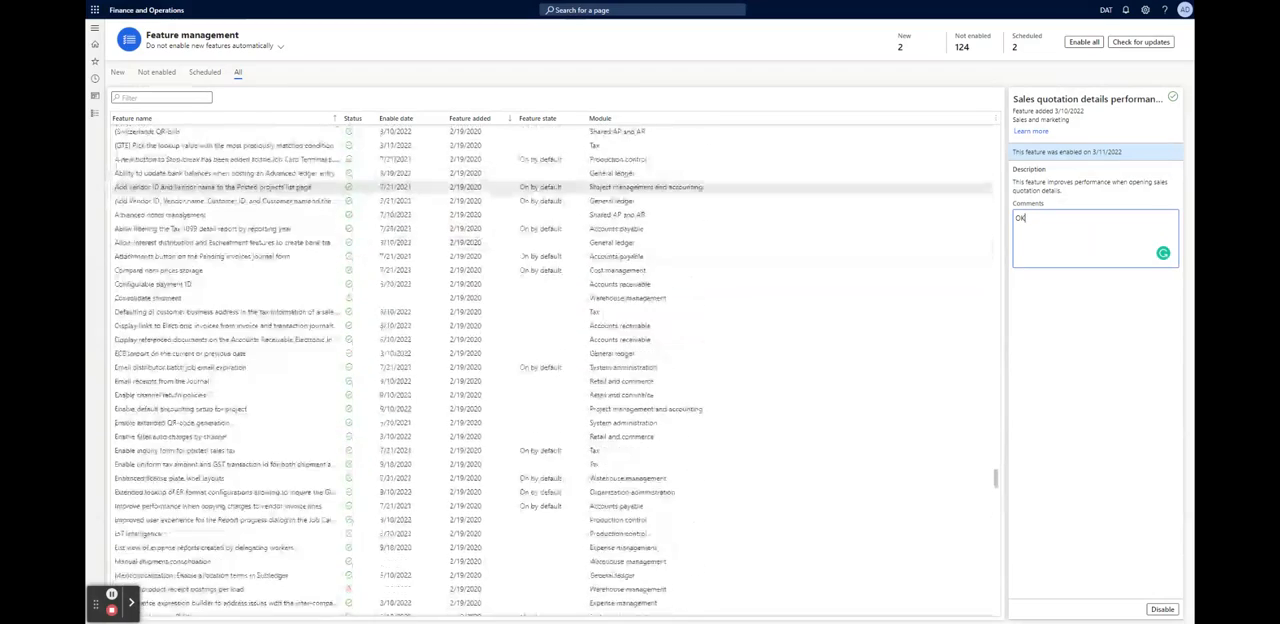
{"action": "scroll", "coordinate": [552, 360], "scroll_direction": "down", "scroll_amount": 15}
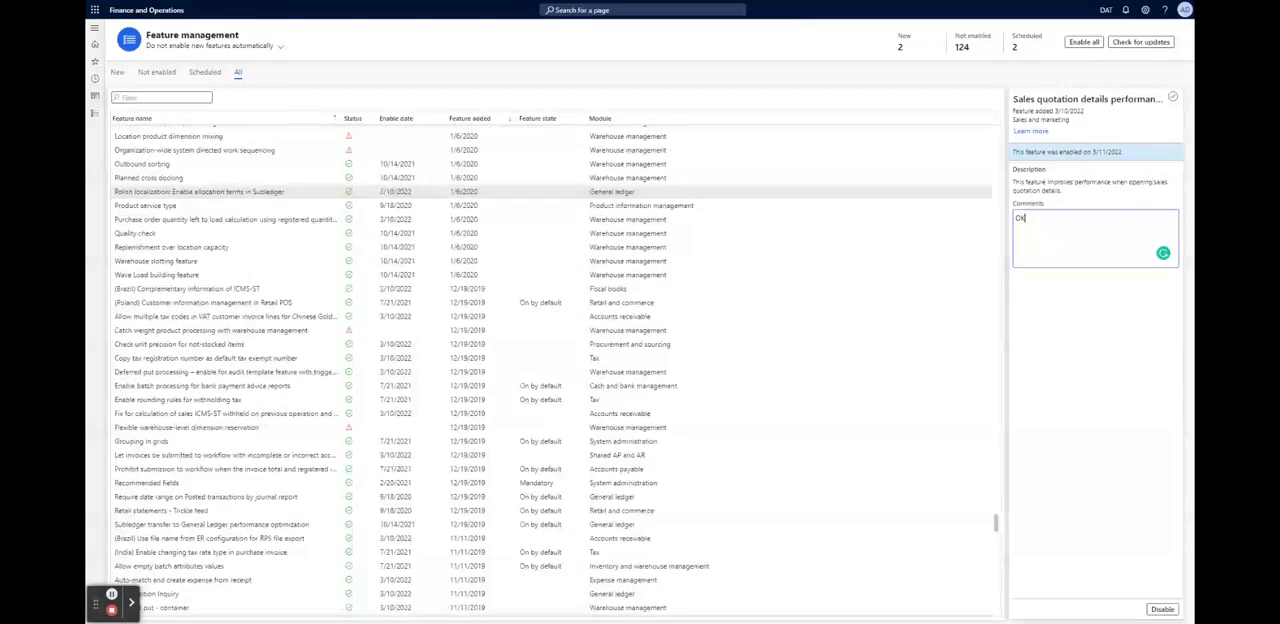
{"action": "scroll", "coordinate": [552, 360], "scroll_direction": "down", "scroll_amount": 15}
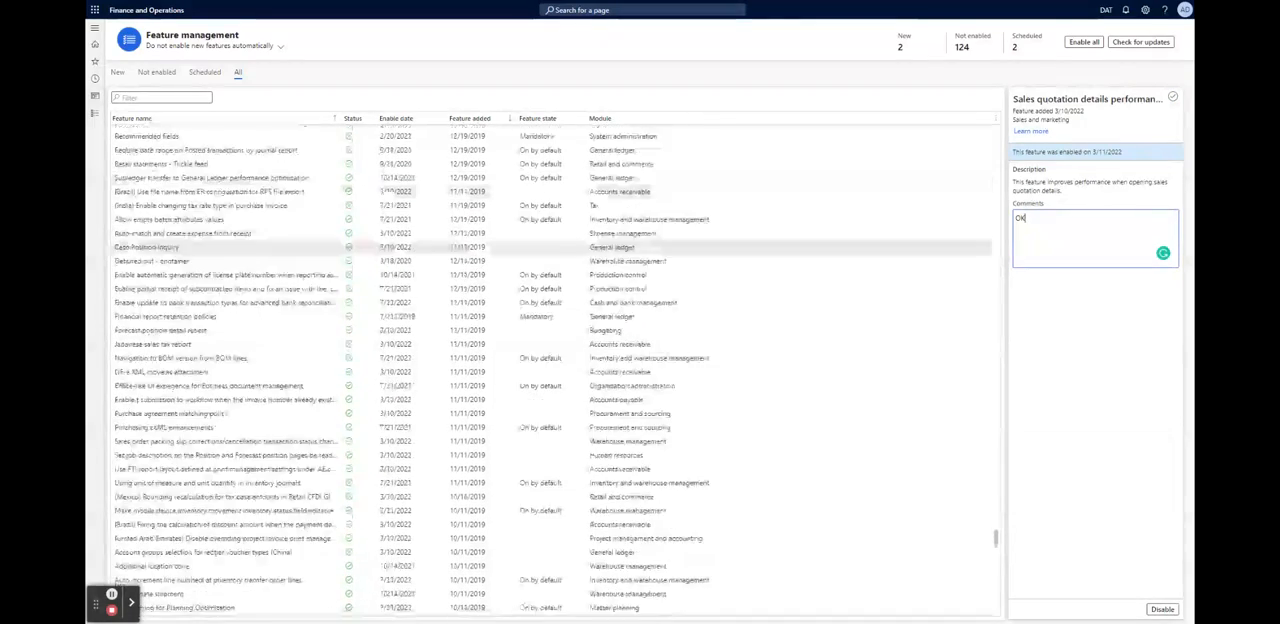
{"action": "scroll", "coordinate": [552, 360], "scroll_direction": "down", "scroll_amount": 15}
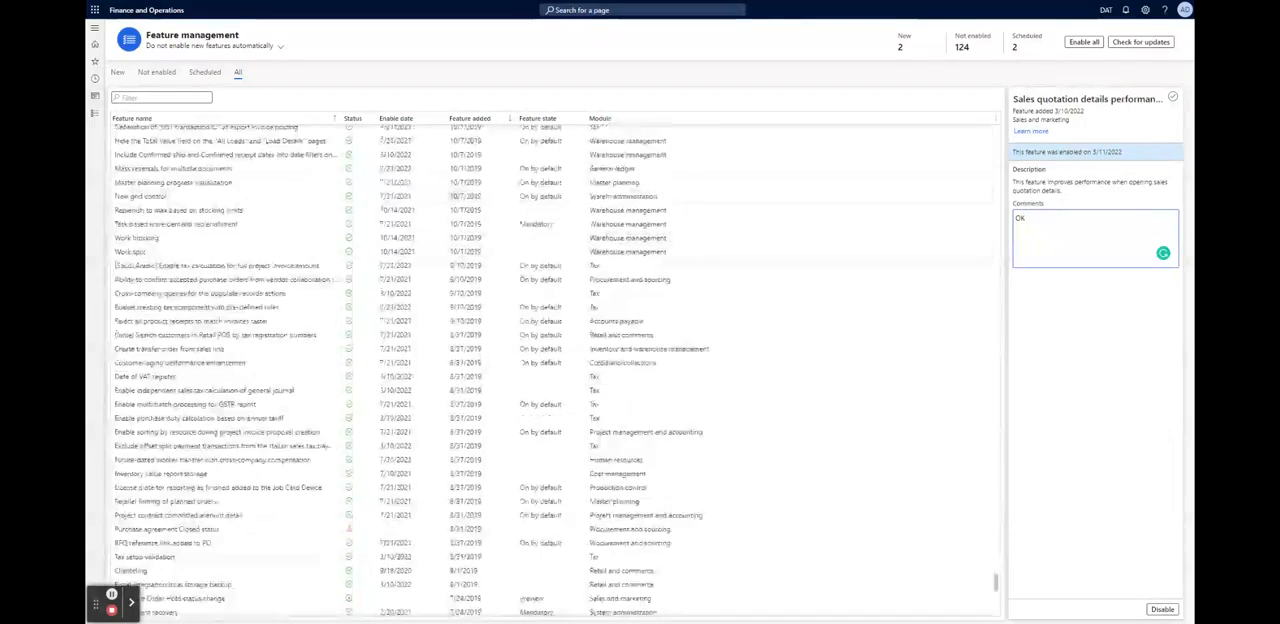
{"action": "scroll", "coordinate": [552, 248], "scroll_direction": "down", "scroll_amount": 3}
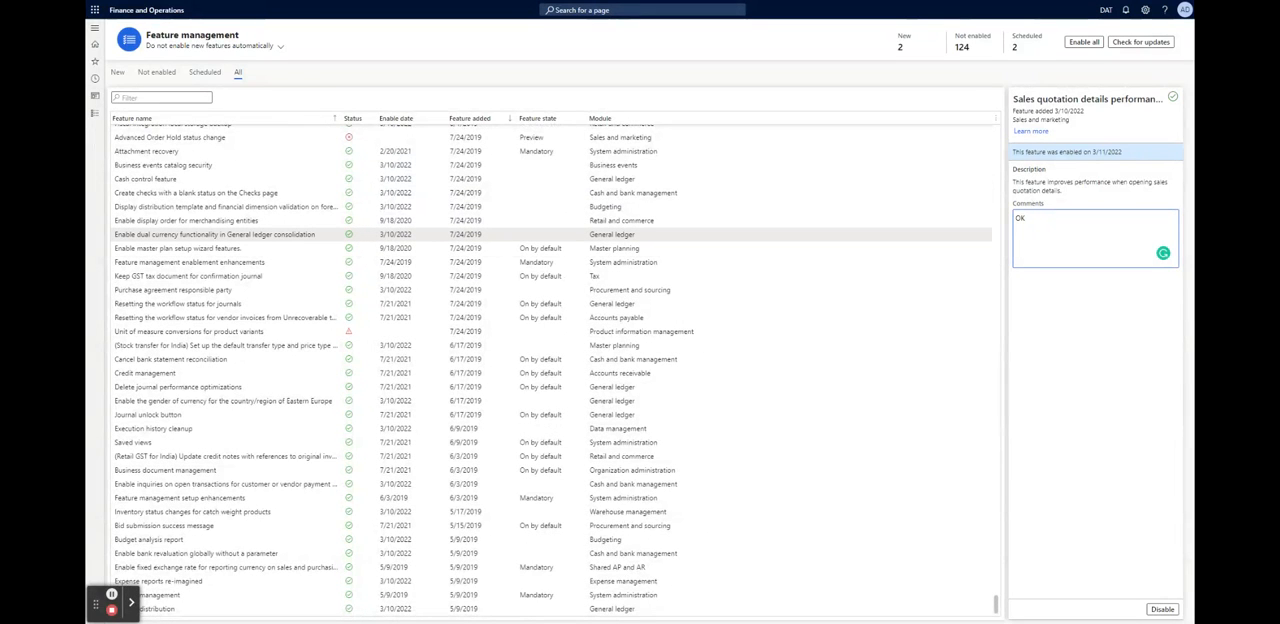
Check the details of individual features, including "Create checks with a blank status on the Checks page" and "Enable the gender of currency for the country/region of Eastern Europe"
{"action": "key", "text": "ctrl+a"}
{"action": "left_click", "coordinate": [229, 190]}
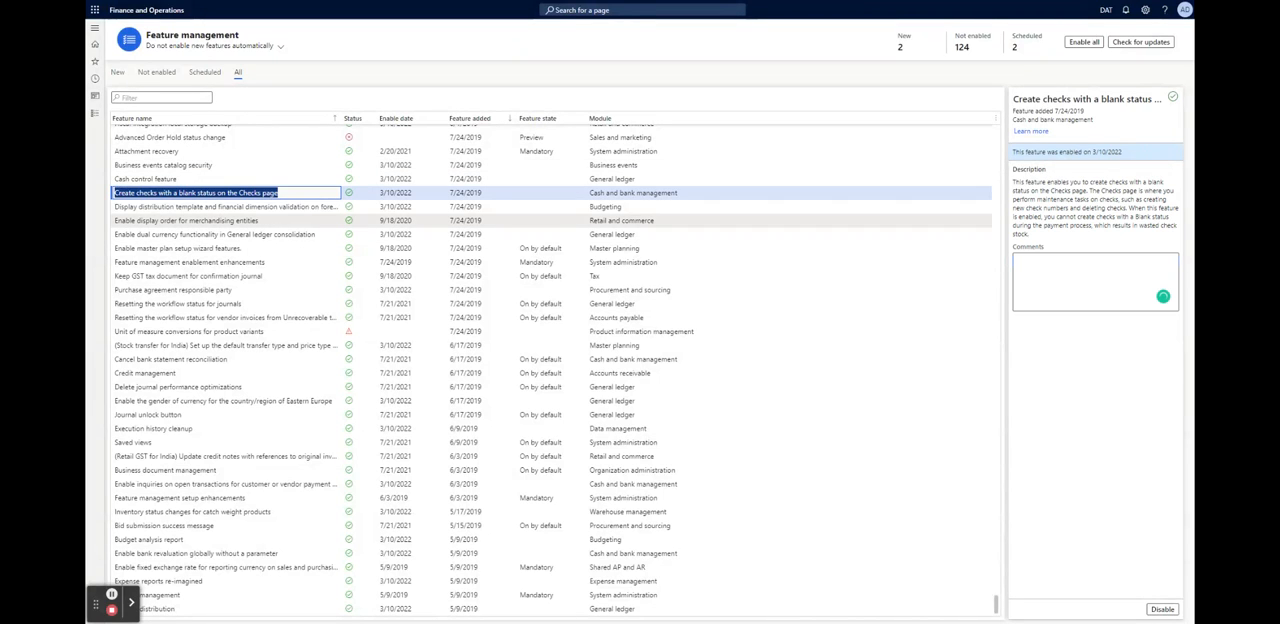
{"action": "left_click", "coordinate": [212, 235]}
{"action": "left_click", "coordinate": [204, 329]}
{"action": "left_click", "coordinate": [207, 399]}
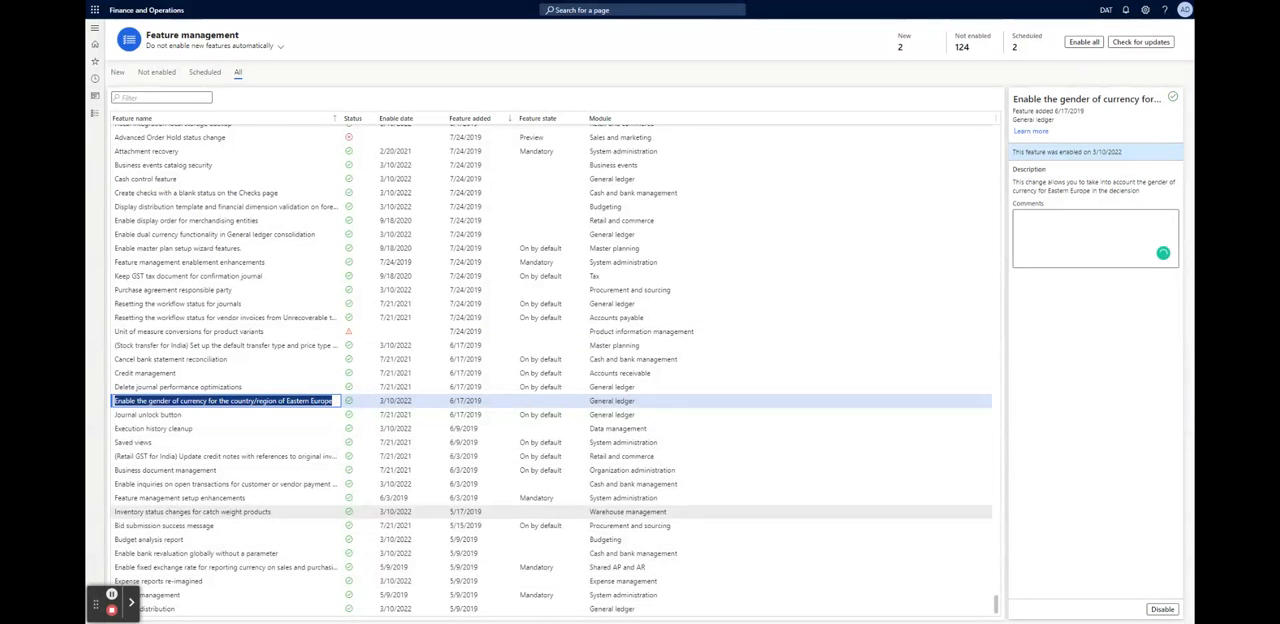
Look back through the older entries in the list of all features, examining the module each feature belongs to
{"action": "scroll", "coordinate": [550, 511], "scroll_direction": "up", "scroll_amount": 3}
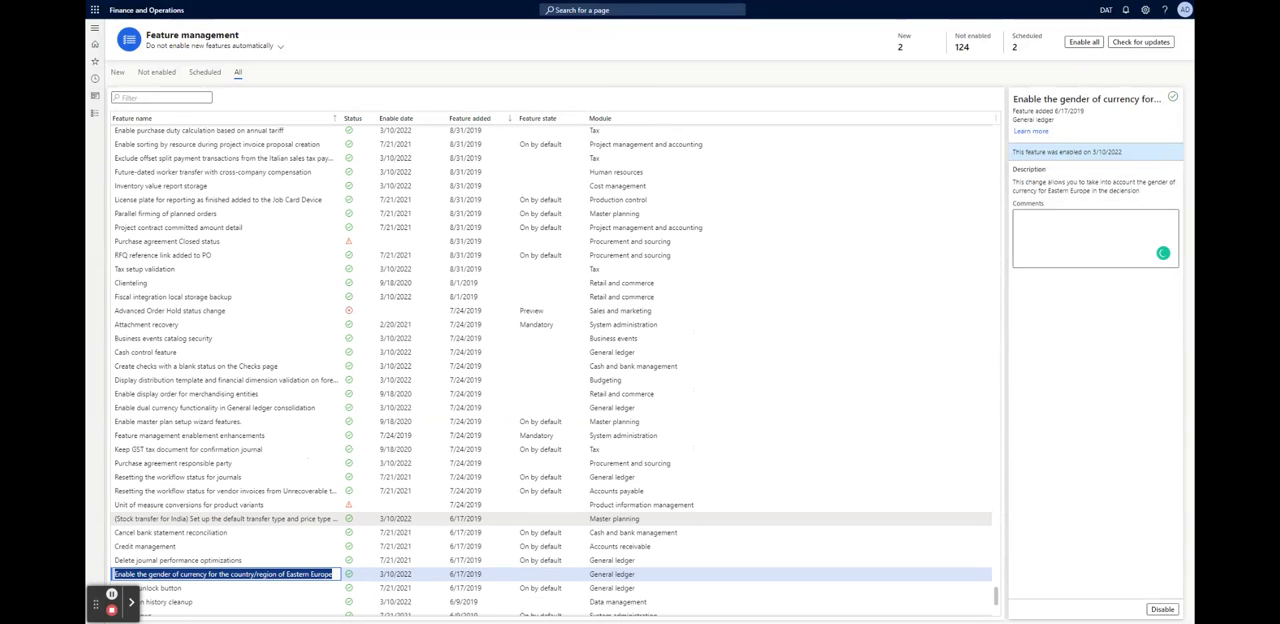
{"action": "scroll", "coordinate": [550, 400], "scroll_direction": "up", "scroll_amount": 2}
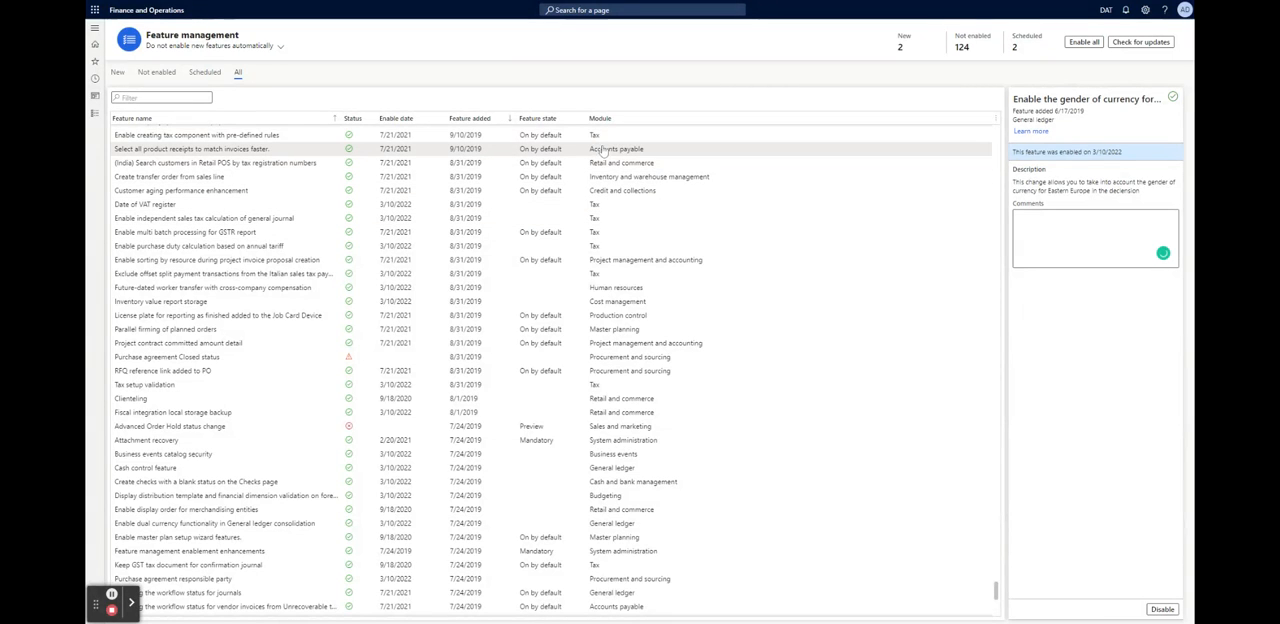
{"action": "scroll", "coordinate": [612, 185], "scroll_direction": "up", "scroll_amount": 1}
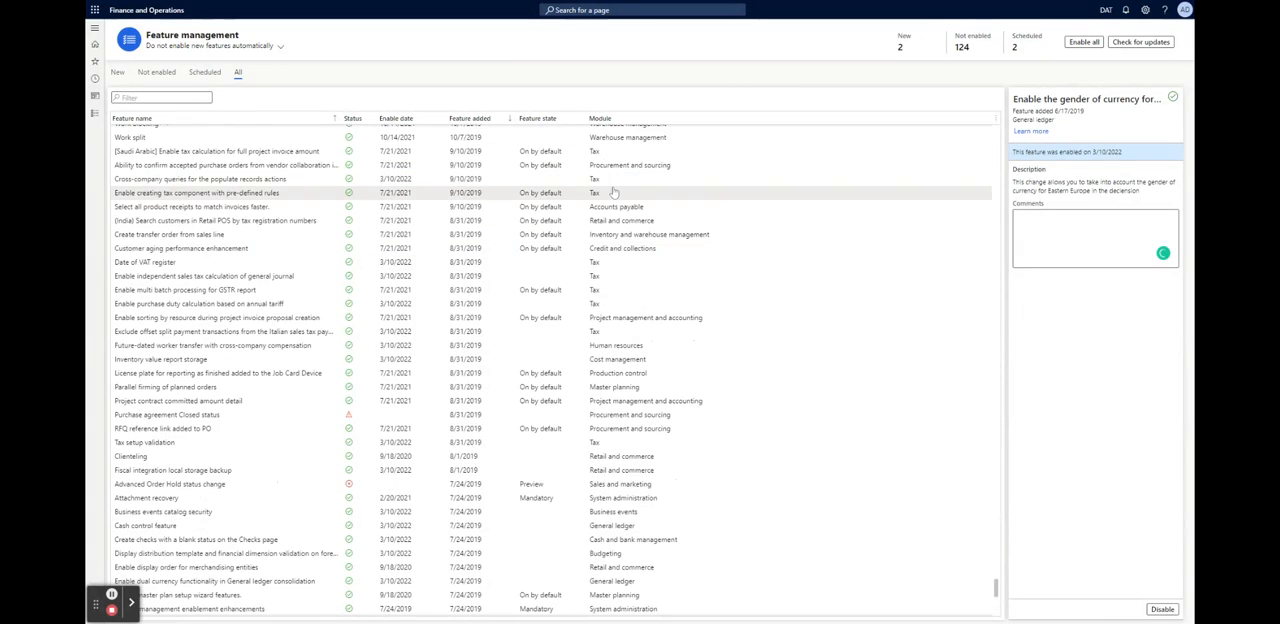
{"action": "scroll", "coordinate": [604, 167], "scroll_direction": "up", "scroll_amount": 2}
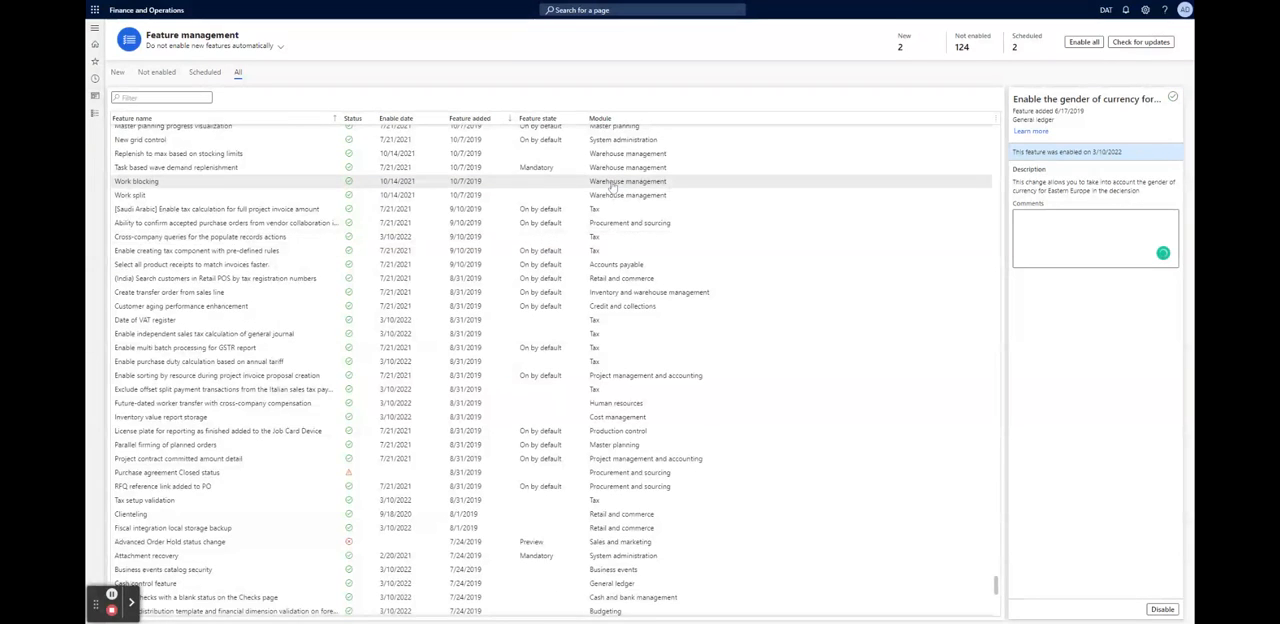
{"action": "scroll", "coordinate": [612, 185], "scroll_direction": "up", "scroll_amount": 5}
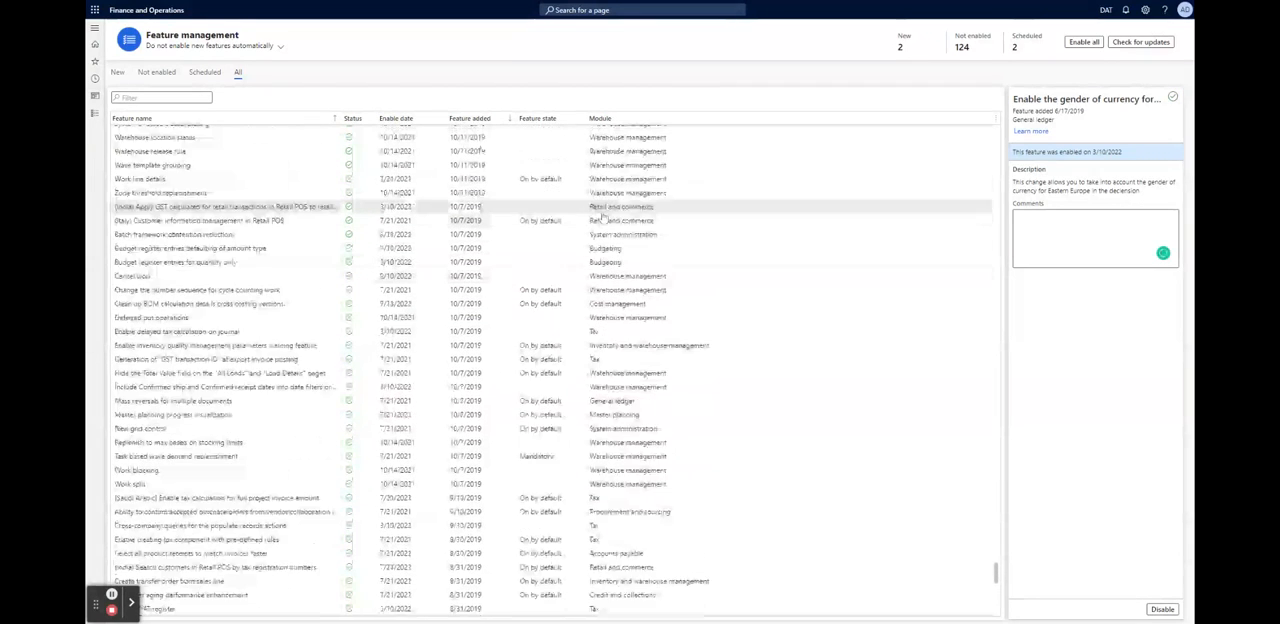
{"action": "scroll", "coordinate": [610, 218], "scroll_direction": "up", "scroll_amount": 7}
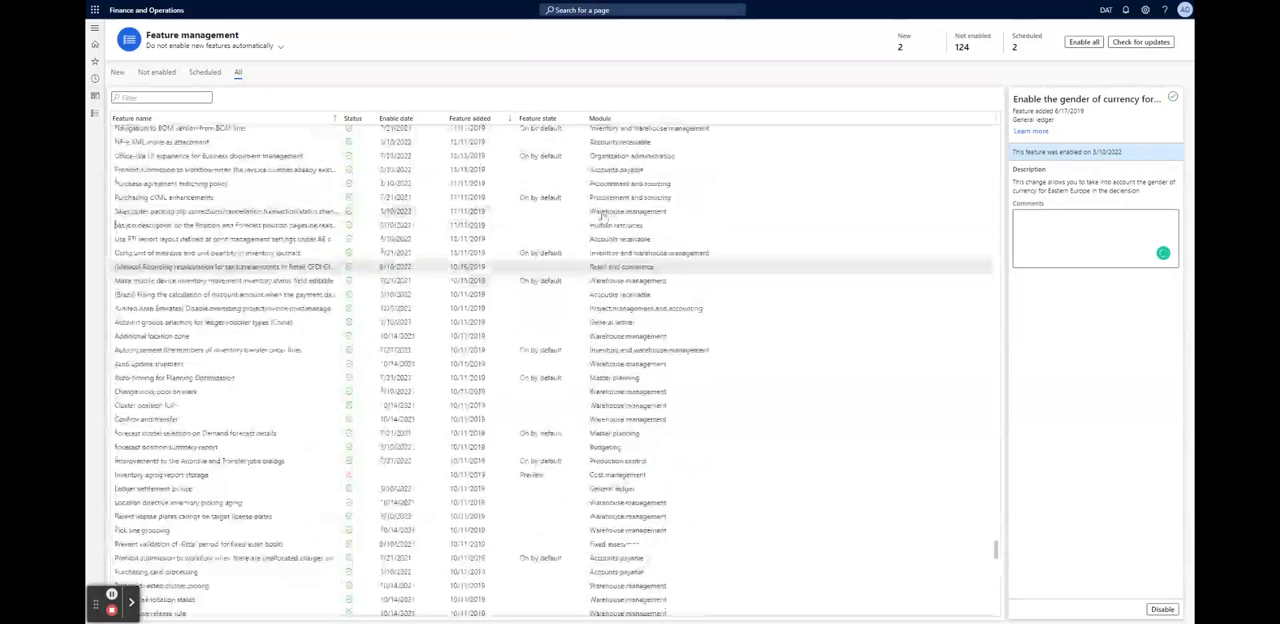
{"action": "scroll", "coordinate": [614, 222], "scroll_direction": "up", "scroll_amount": 5}
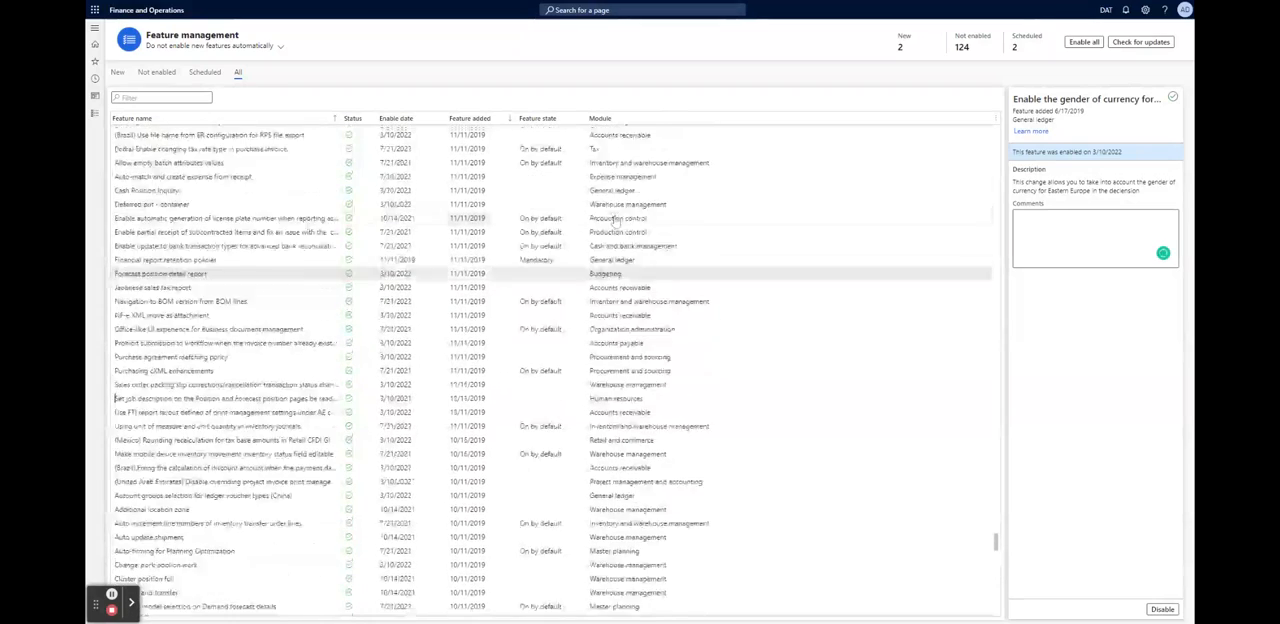
{"action": "scroll", "coordinate": [614, 222], "scroll_direction": "up", "scroll_amount": 5}
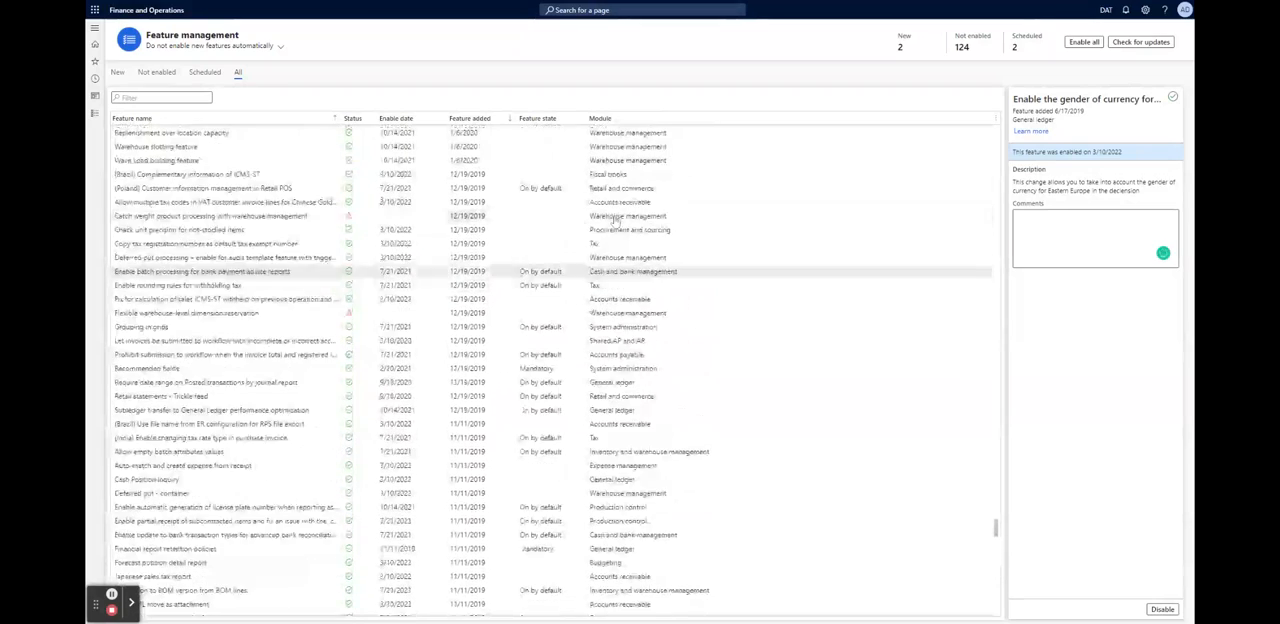
{"action": "scroll", "coordinate": [617, 222], "scroll_direction": "up", "scroll_amount": 2}
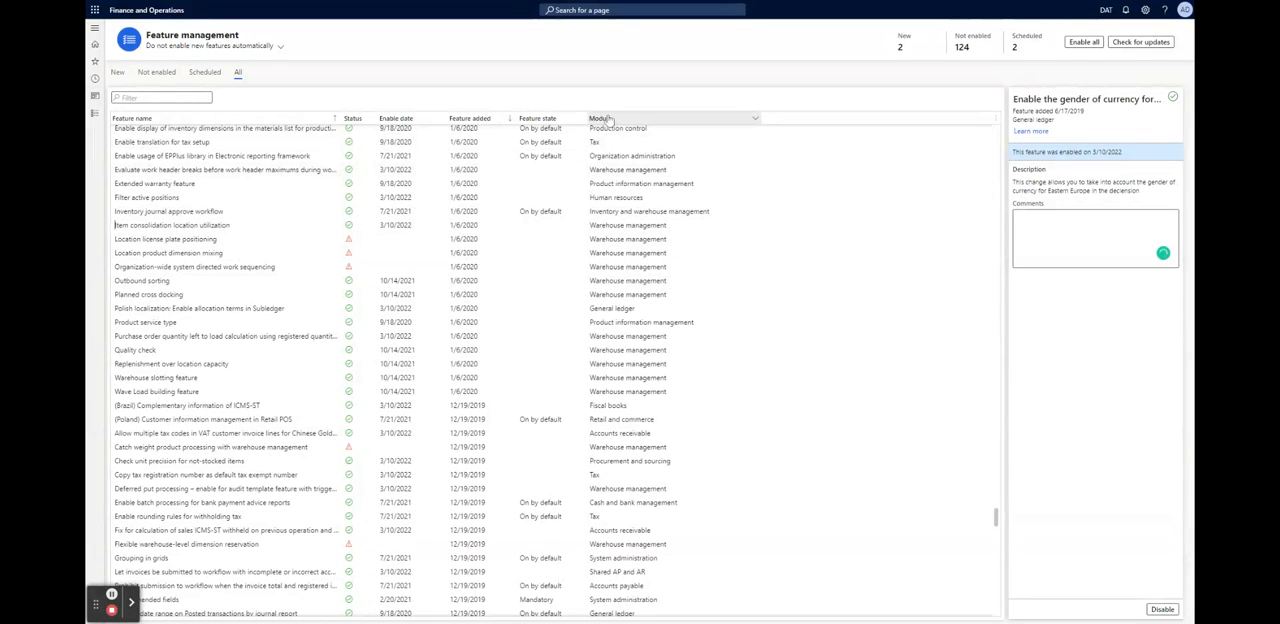
Sort all features by module from last to first and examine how they are grouped, including the Warehouse management features
{"action": "left_click", "coordinate": [743, 119]}
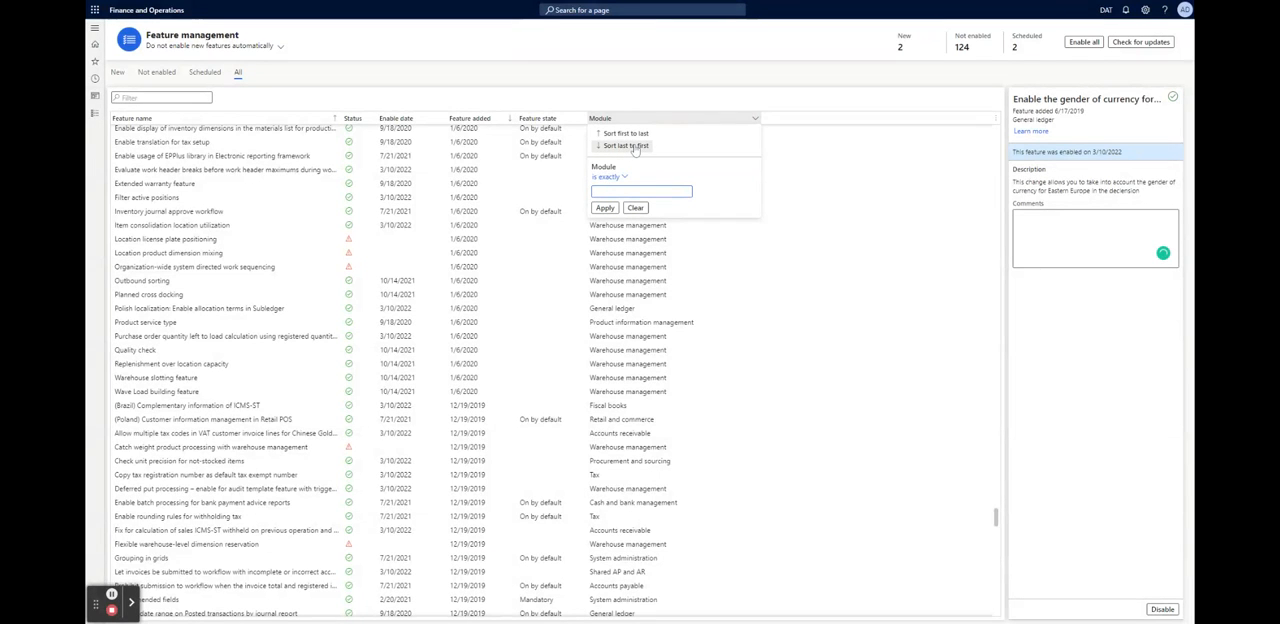
{"action": "left_click", "coordinate": [634, 138]}
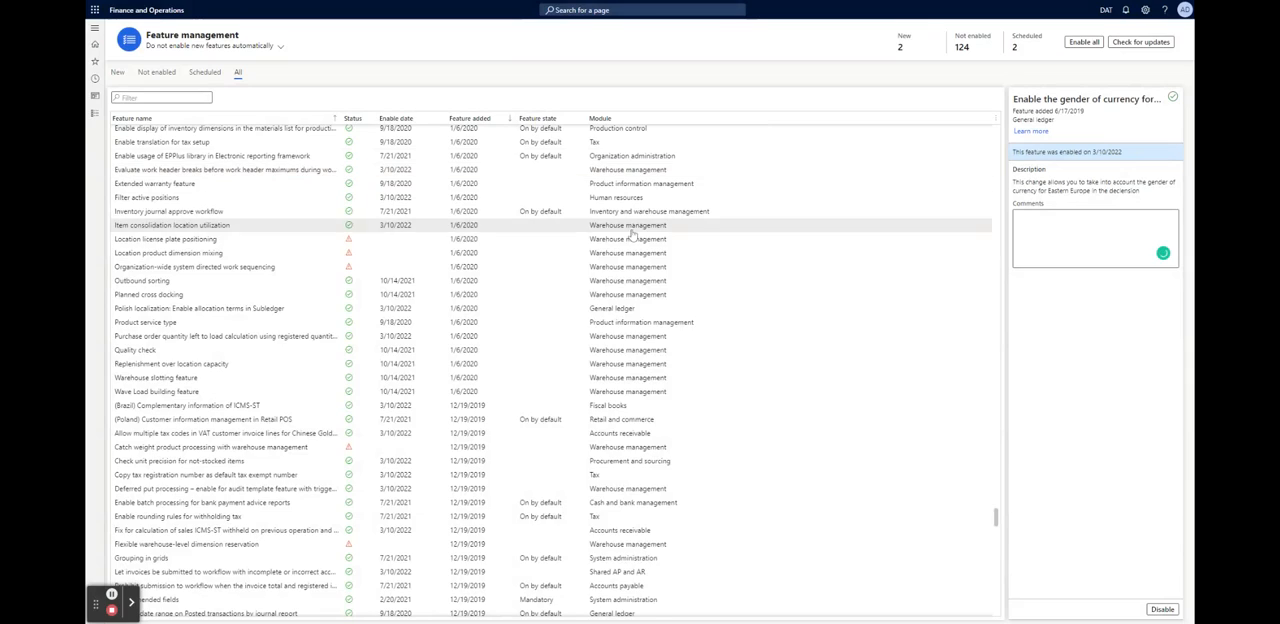
{"action": "scroll", "coordinate": [632, 229], "scroll_direction": "up", "scroll_amount": 10}
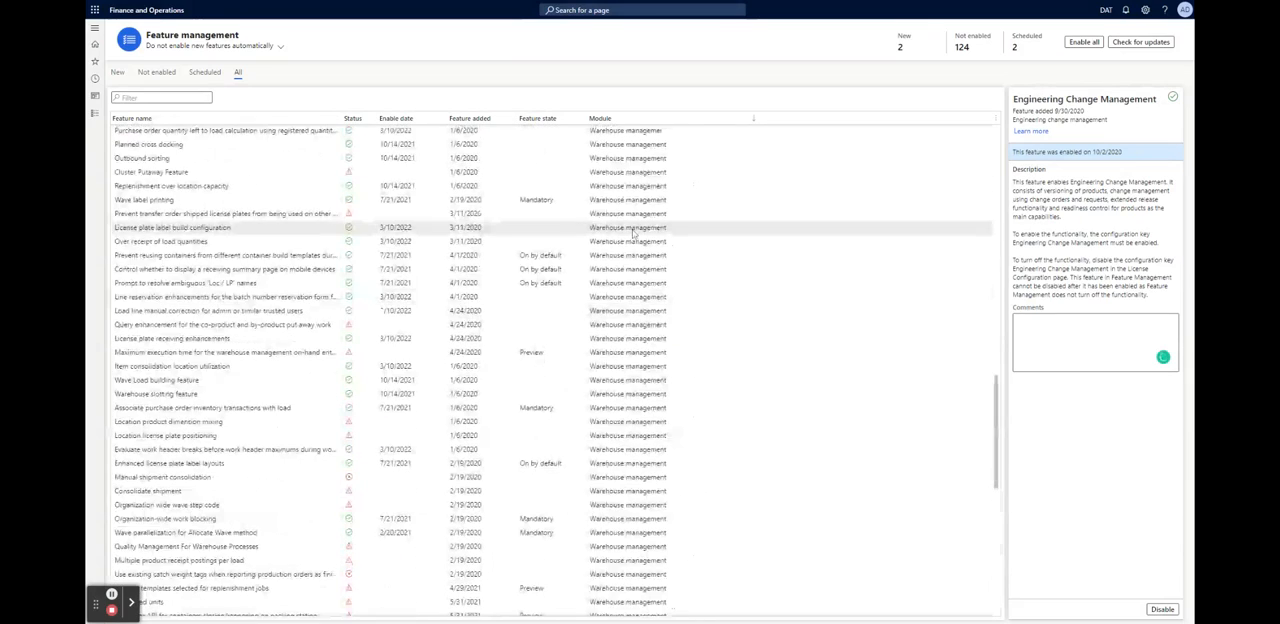
{"action": "scroll", "coordinate": [623, 237], "scroll_direction": "up", "scroll_amount": 2}
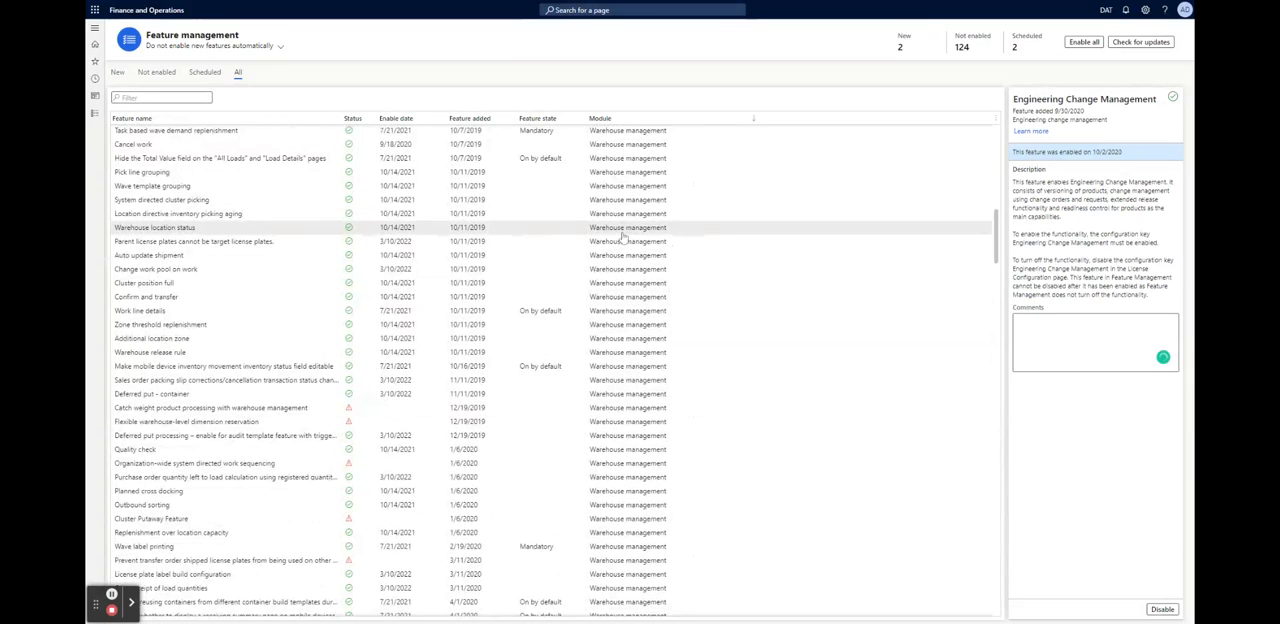
{"action": "scroll", "coordinate": [623, 237], "scroll_direction": "up", "scroll_amount": 10}
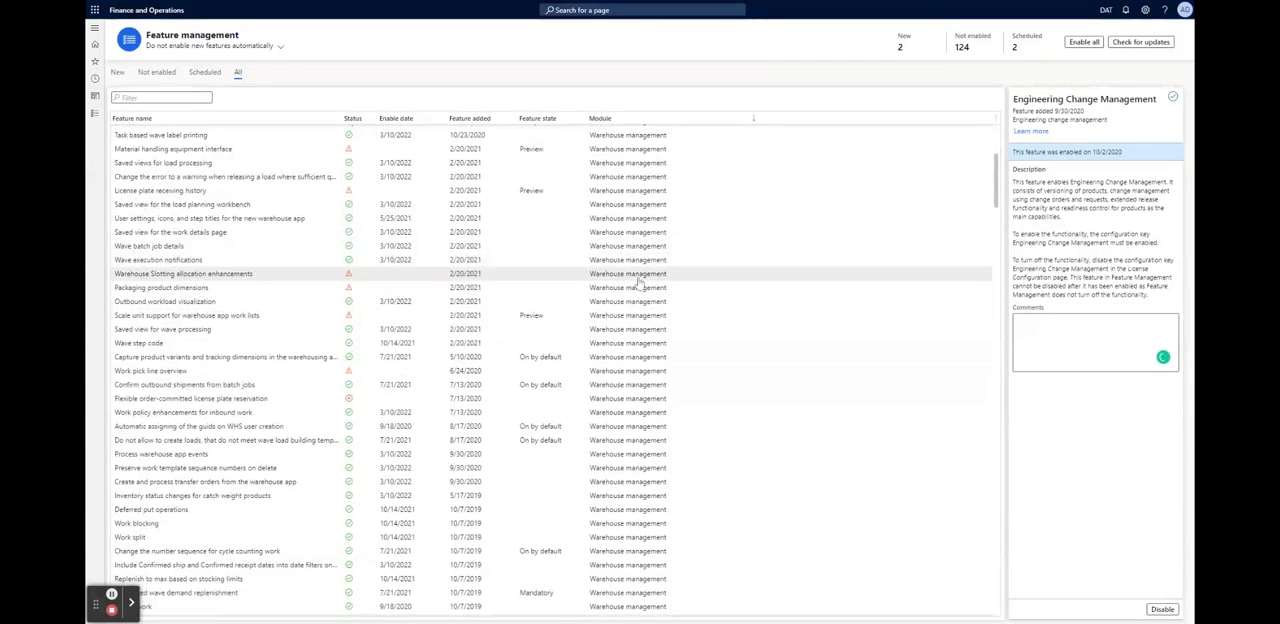
{"action": "scroll", "coordinate": [560, 290], "scroll_direction": "up", "scroll_amount": 3}
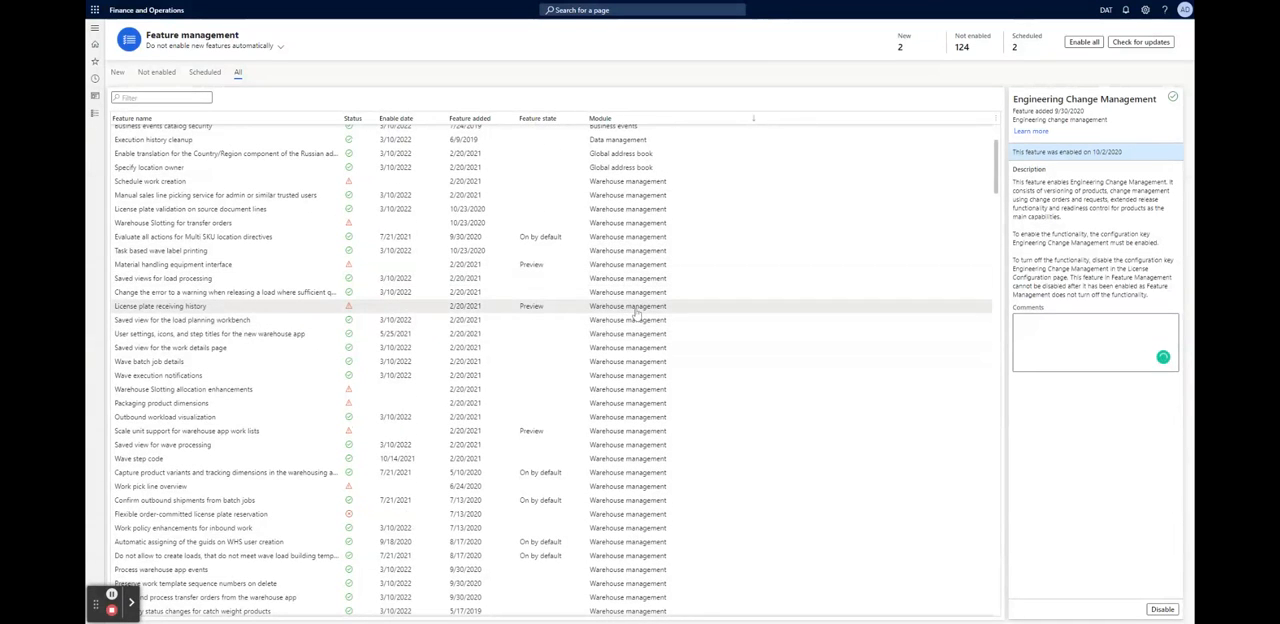
{"action": "scroll", "coordinate": [635, 313], "scroll_direction": "down", "scroll_amount": 7}
{"action": "scroll", "coordinate": [635, 313], "scroll_direction": "down", "scroll_amount": 15}
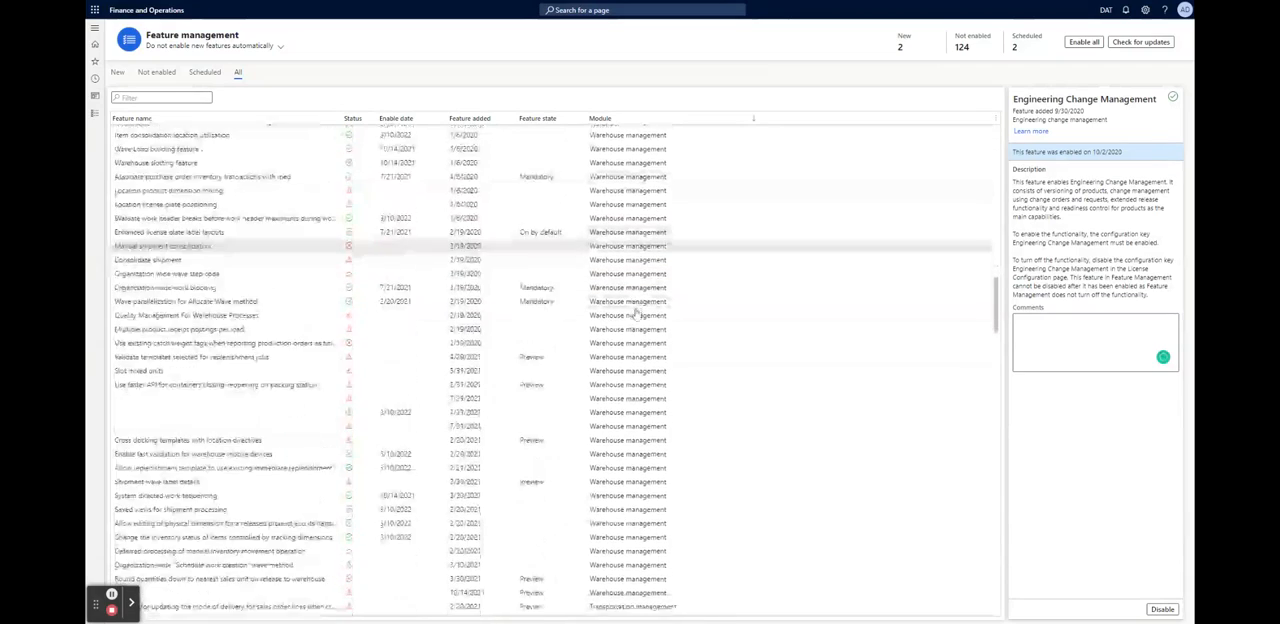
{"action": "scroll", "coordinate": [635, 313], "scroll_direction": "up", "scroll_amount": 10}
{"action": "scroll", "coordinate": [635, 313], "scroll_direction": "up", "scroll_amount": 15}
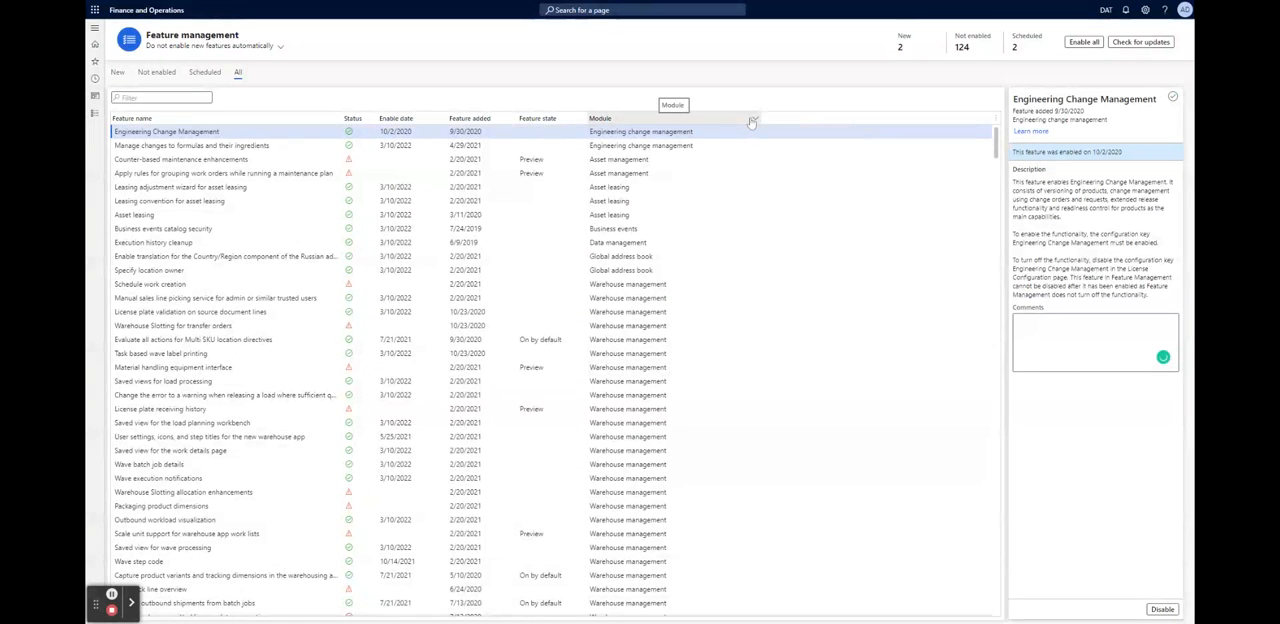
Sort all features by module from first to last and review the System administration features
{"action": "left_click", "coordinate": [755, 121]}
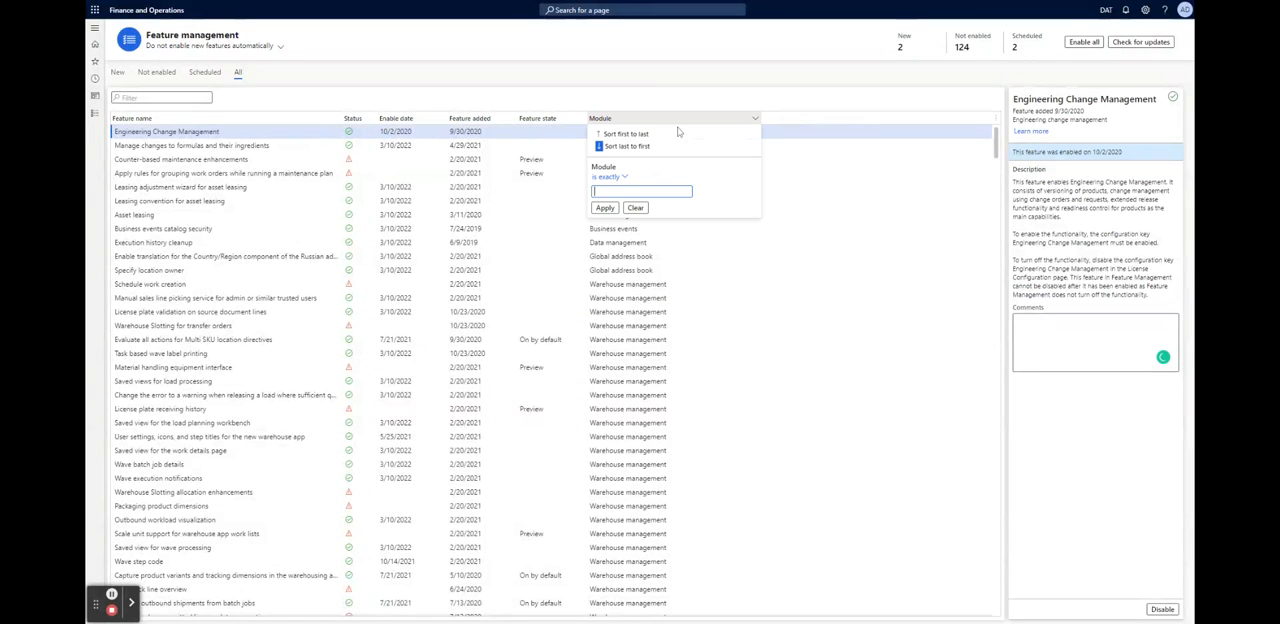
{"action": "left_click", "coordinate": [618, 135]}
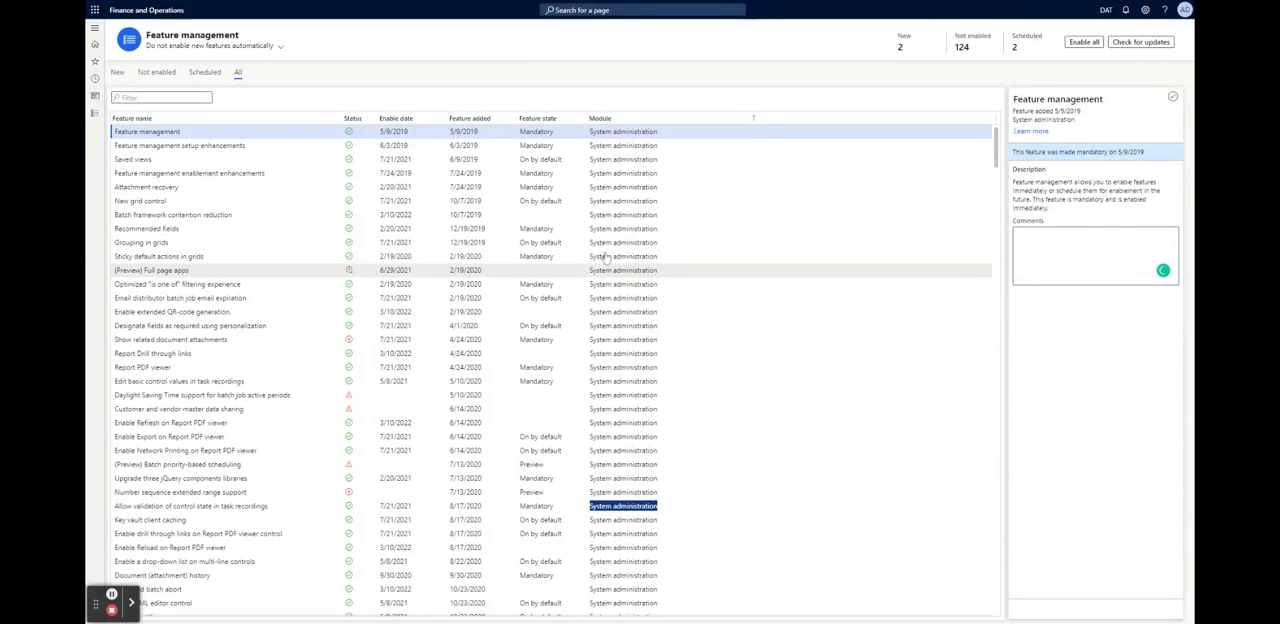
{"action": "scroll", "coordinate": [605, 258], "scroll_direction": "down", "scroll_amount": 5}
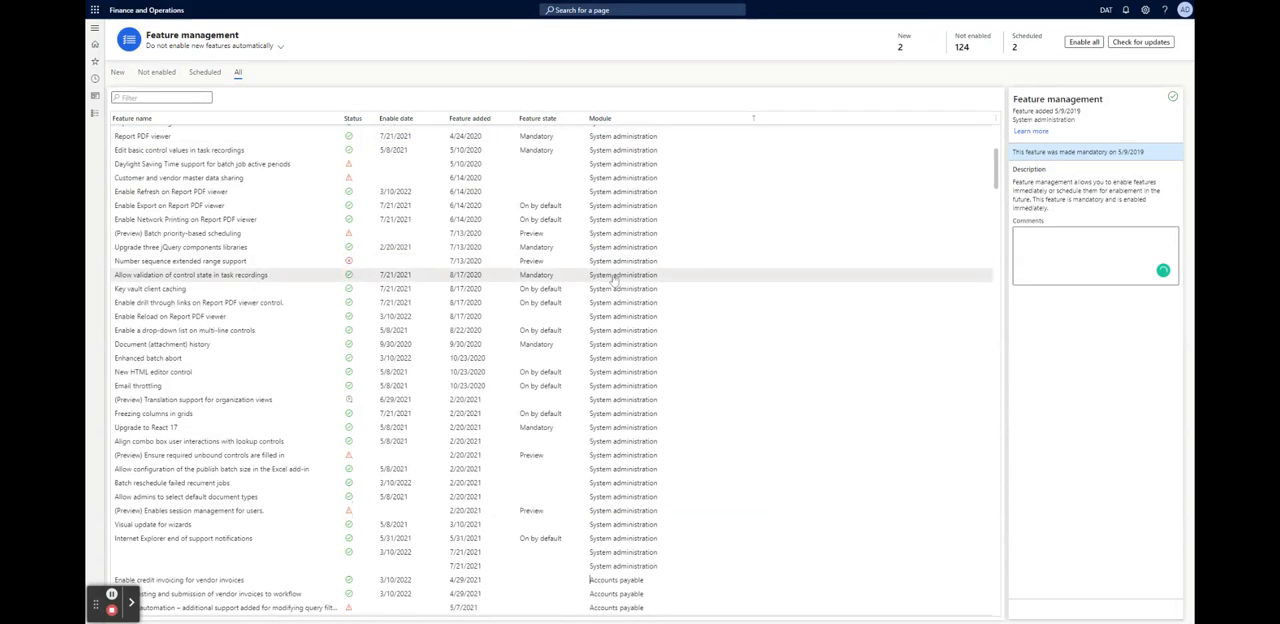
{"action": "scroll", "coordinate": [615, 282], "scroll_direction": "up", "scroll_amount": 3}
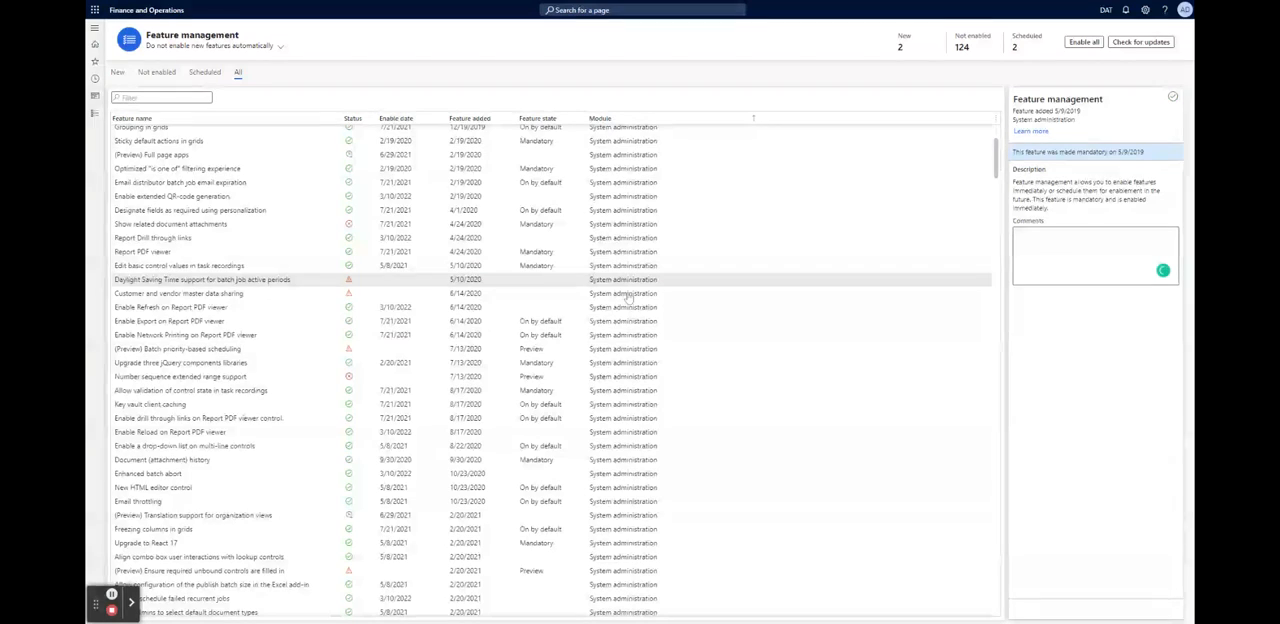
{"action": "scroll", "coordinate": [628, 297], "scroll_direction": "up", "scroll_amount": 1}
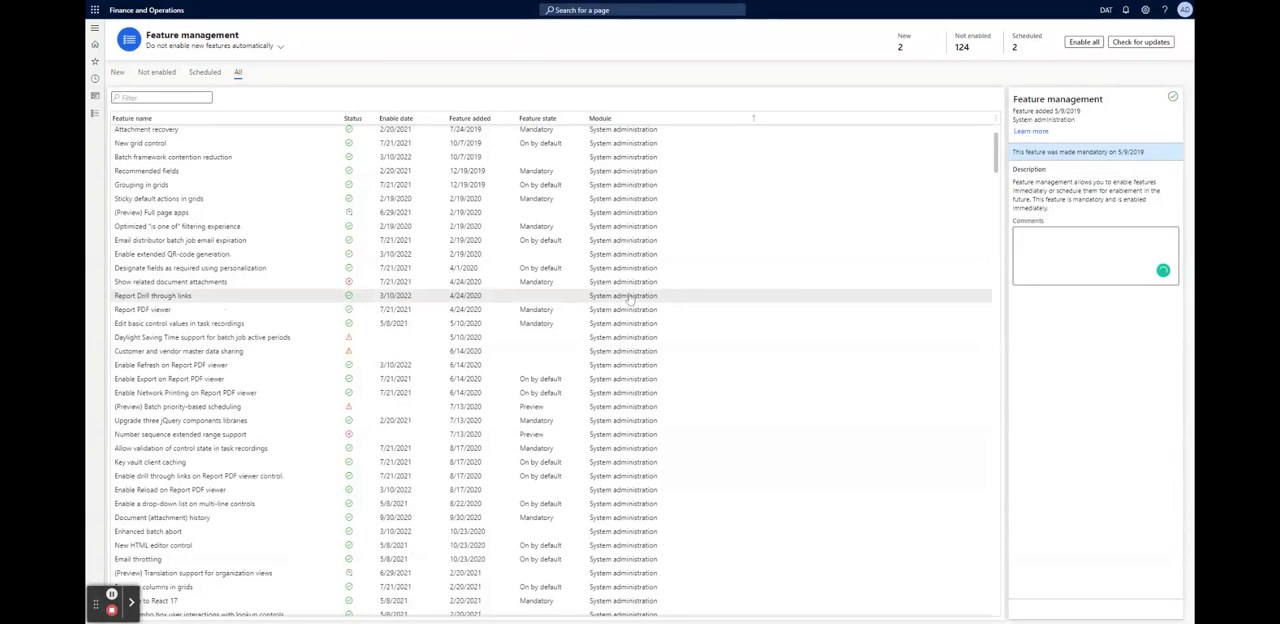
{"action": "scroll", "coordinate": [628, 297], "scroll_direction": "up", "scroll_amount": 1}
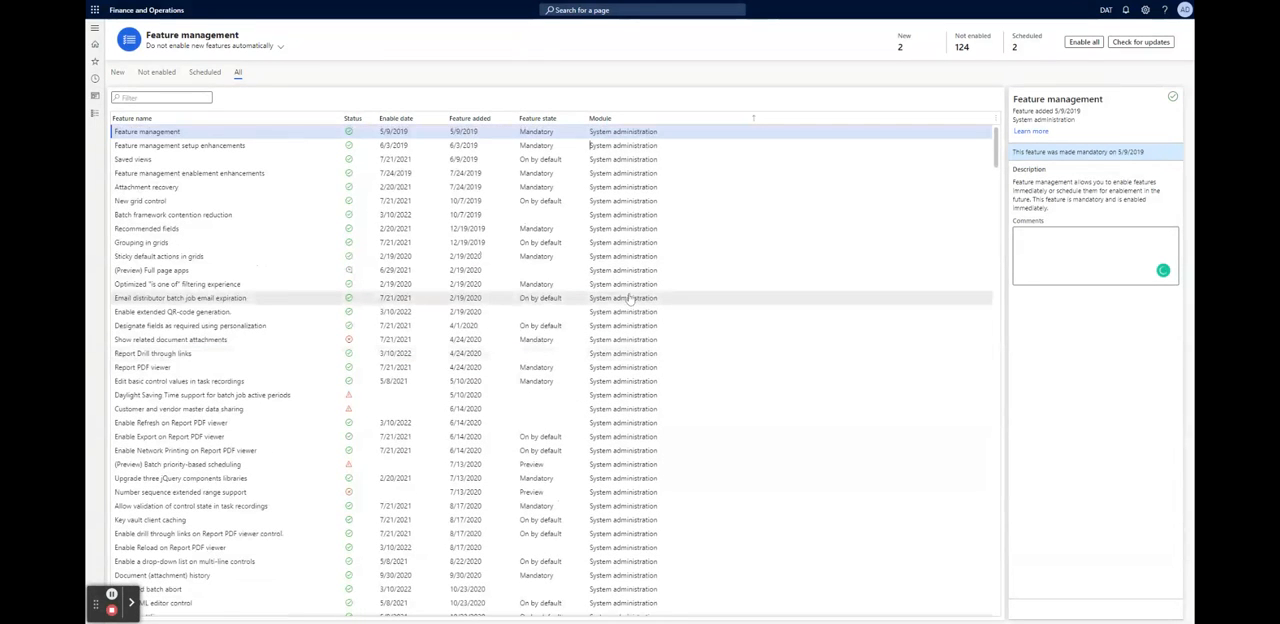
Return to the new features in Feature management, and go back to the home page
{"action": "left_click", "coordinate": [117, 73]}
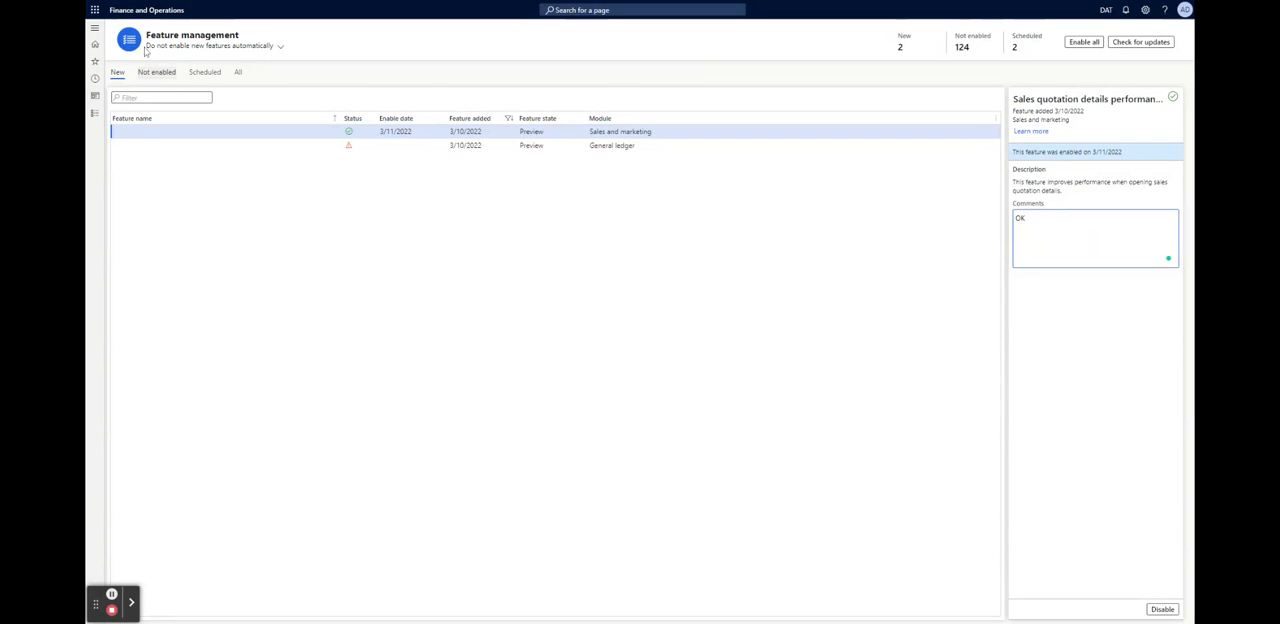
{"action": "left_click", "coordinate": [95, 29]}
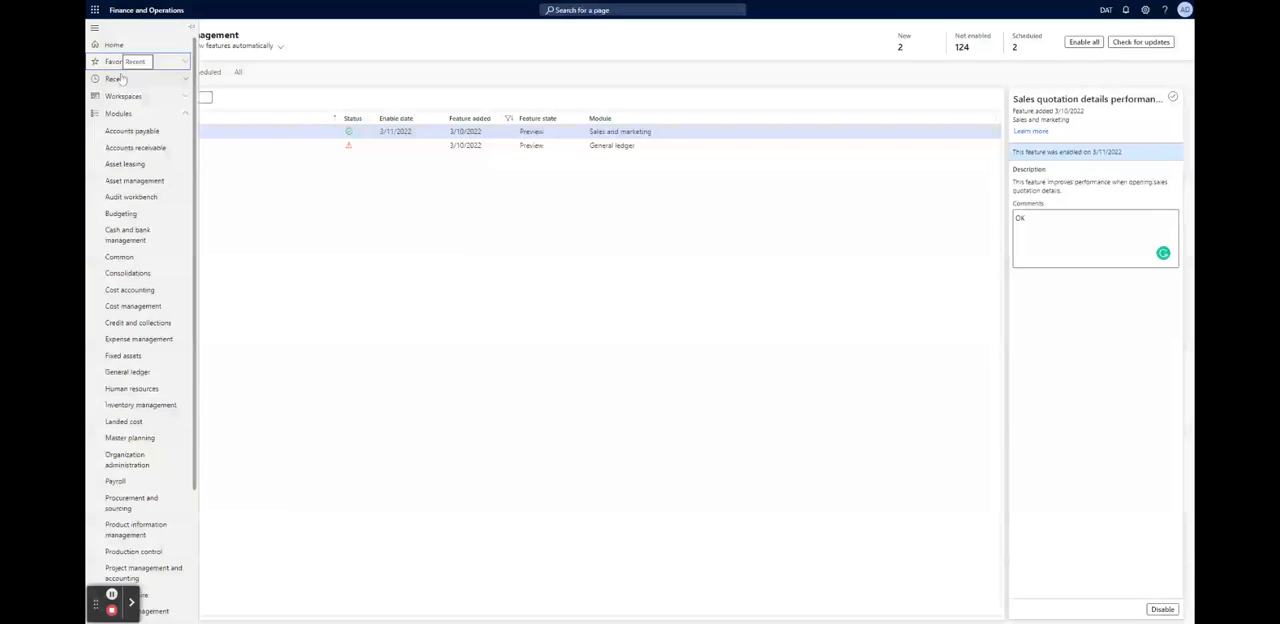
{"action": "left_click", "coordinate": [114, 44]}
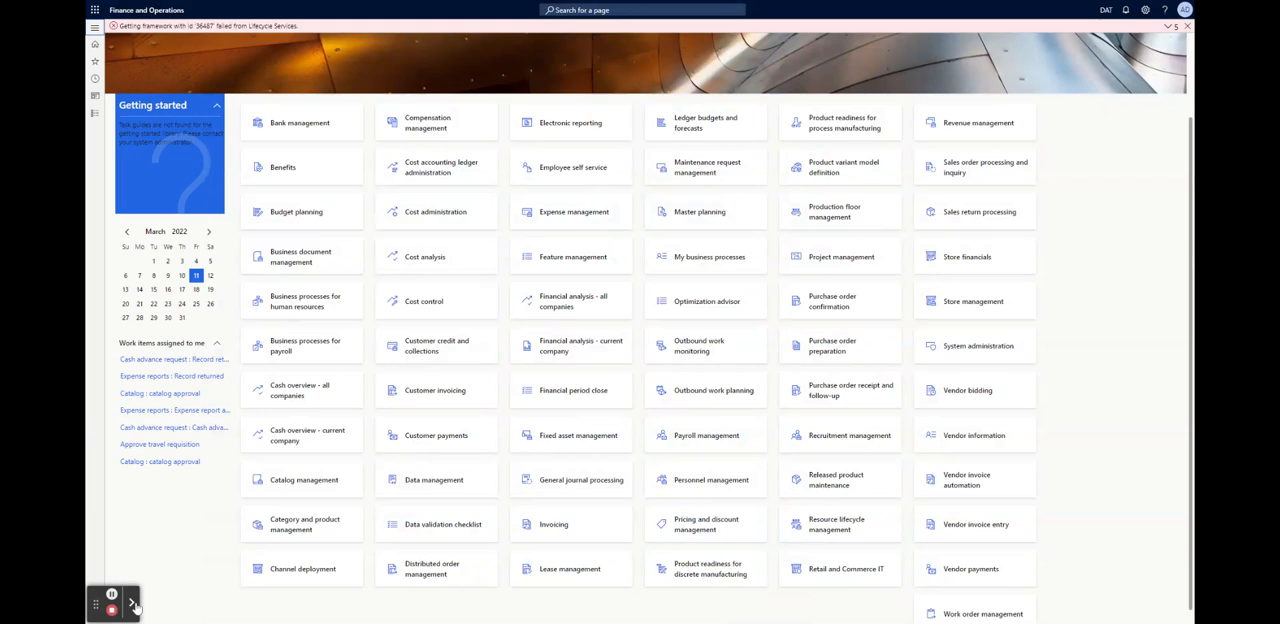
{"action": "left_click", "coordinate": [131, 606]}
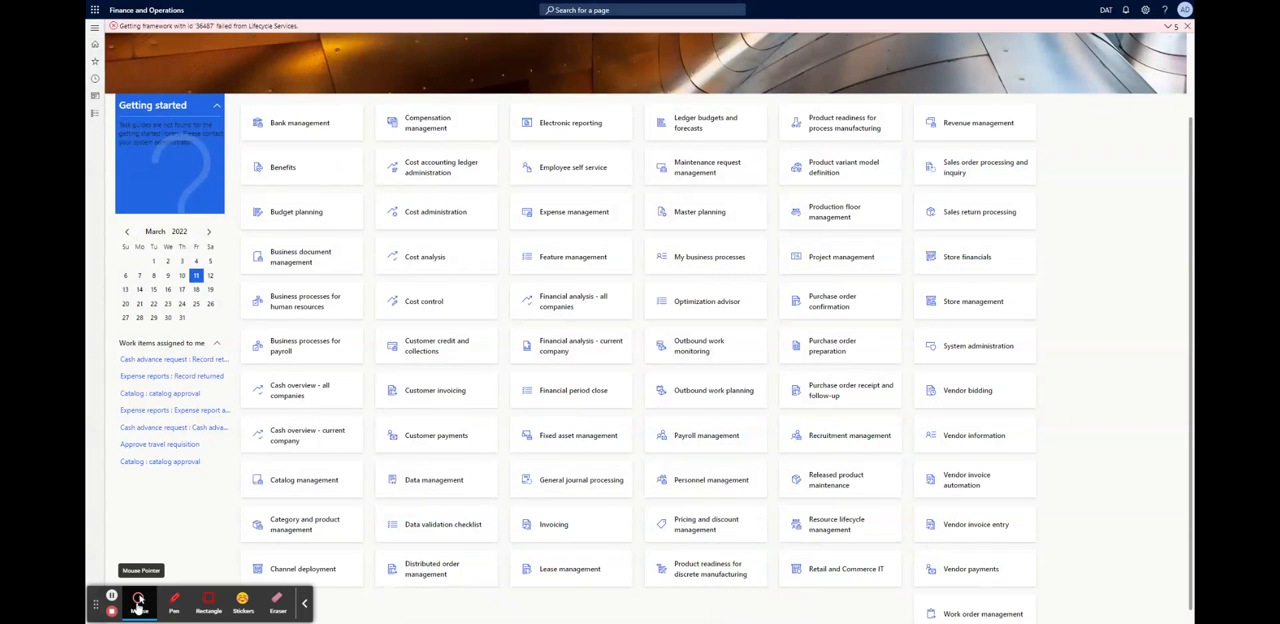
{"action": "left_click", "coordinate": [306, 606]}
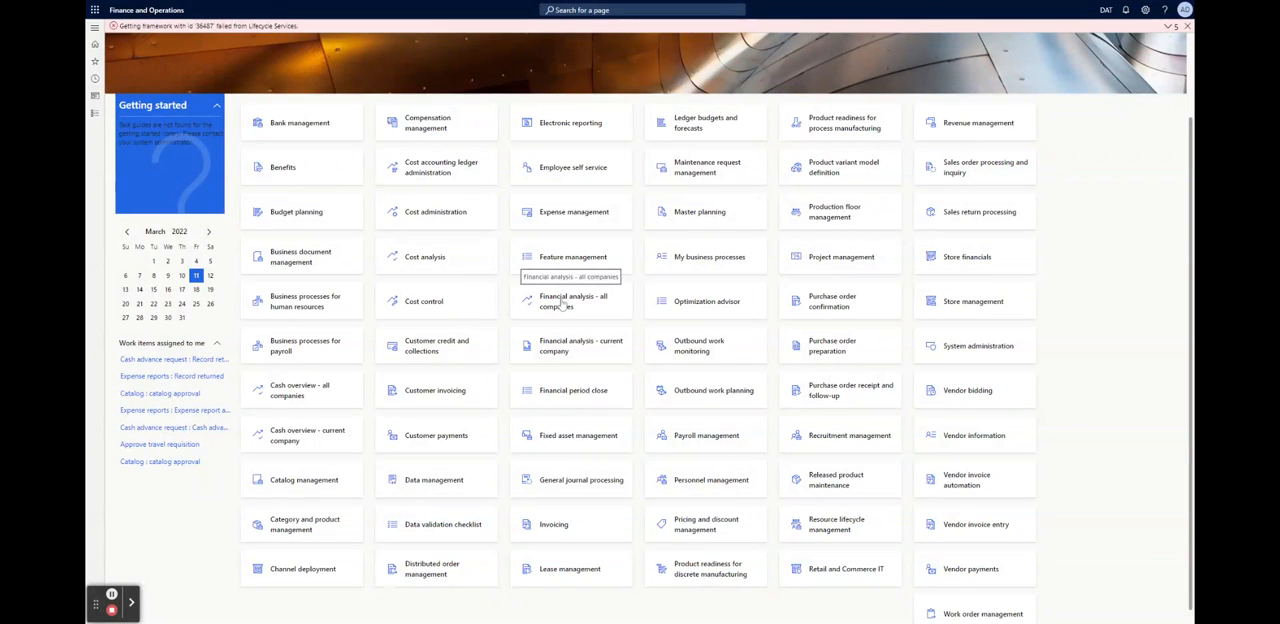
Try to open the "Financial analysis - all companies" workspace and dismiss the error messages on the home page
{"action": "left_click", "coordinate": [565, 434]}
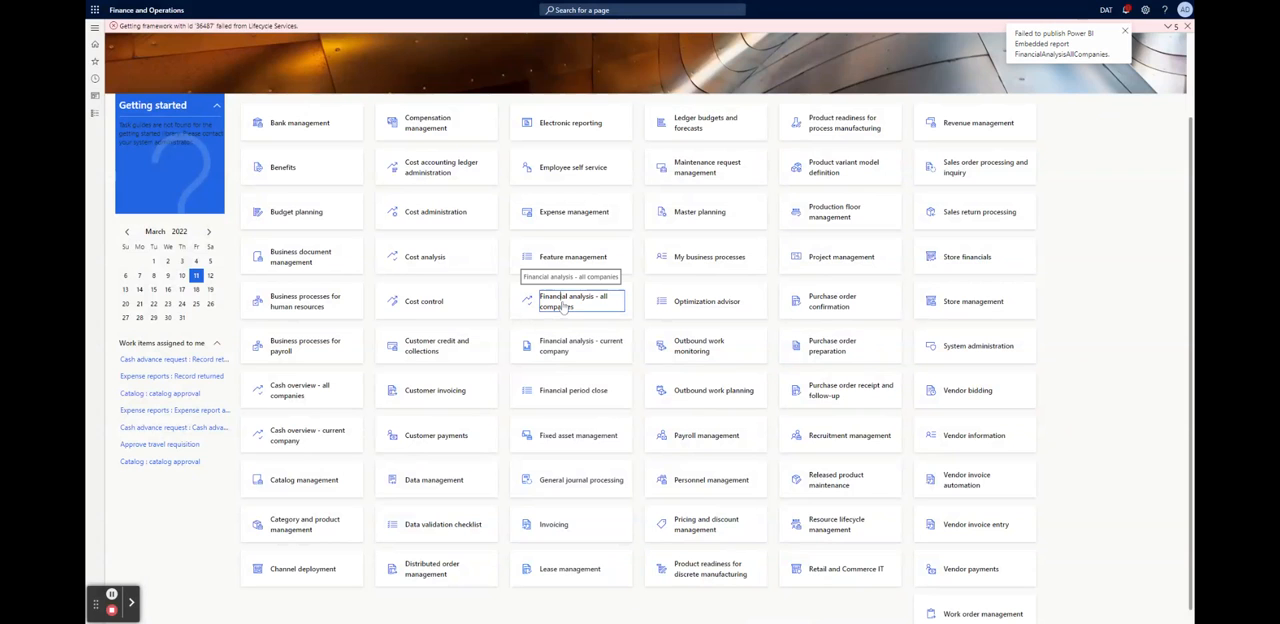
{"action": "left_click", "coordinate": [1125, 33]}
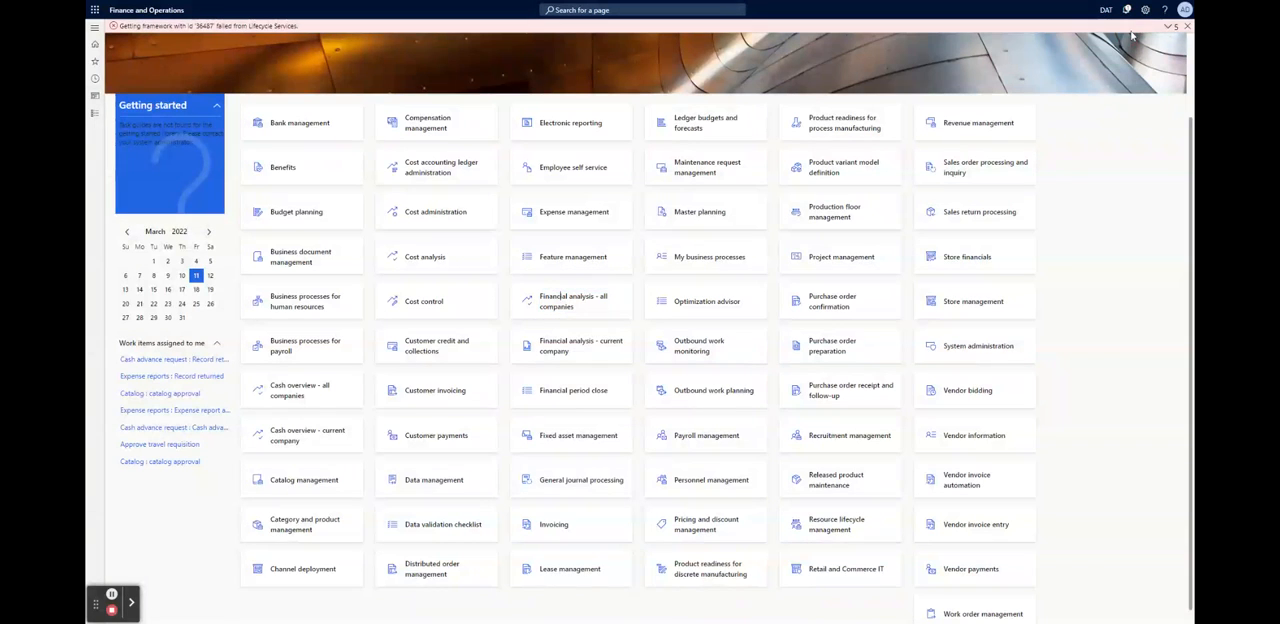
{"action": "left_click", "coordinate": [1187, 27]}
Clear all notifications in the Action center and close it
{"action": "left_click", "coordinate": [1125, 12]}
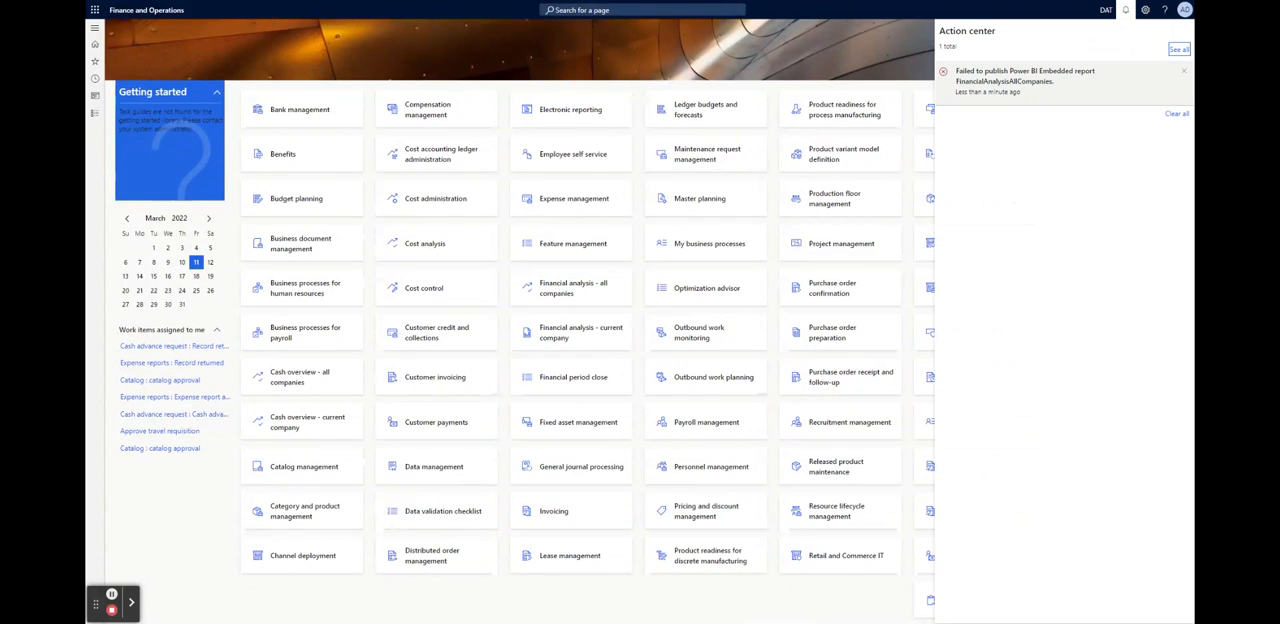
{"action": "left_click", "coordinate": [1177, 113]}
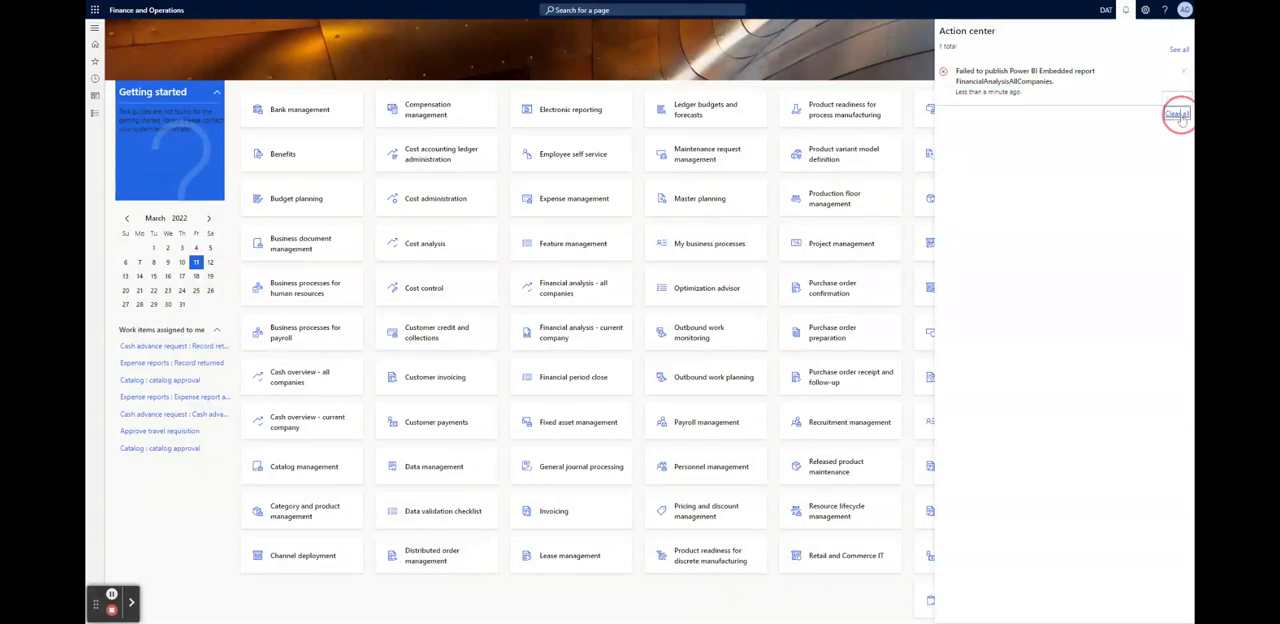
{"action": "left_click", "coordinate": [794, 64]}
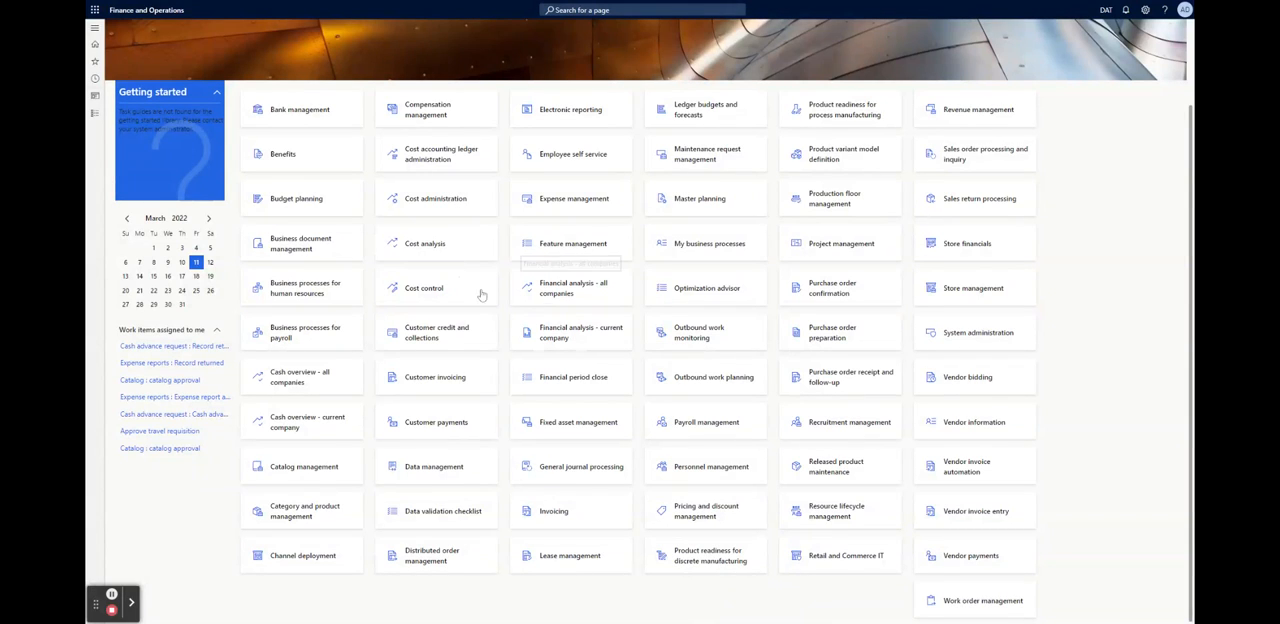
Try to open the "Financial analysis - all companies" workspace, and collapse the Getting started pane on the home page
{"action": "left_click", "coordinate": [557, 292]}
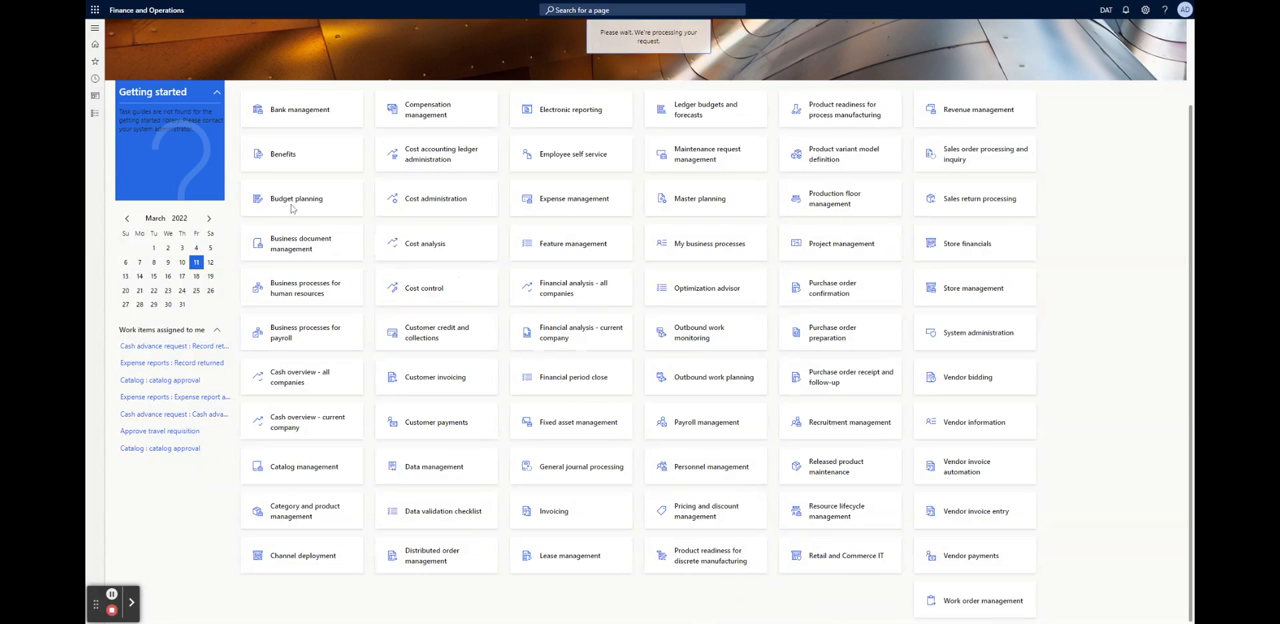
{"action": "left_click", "coordinate": [214, 94]}
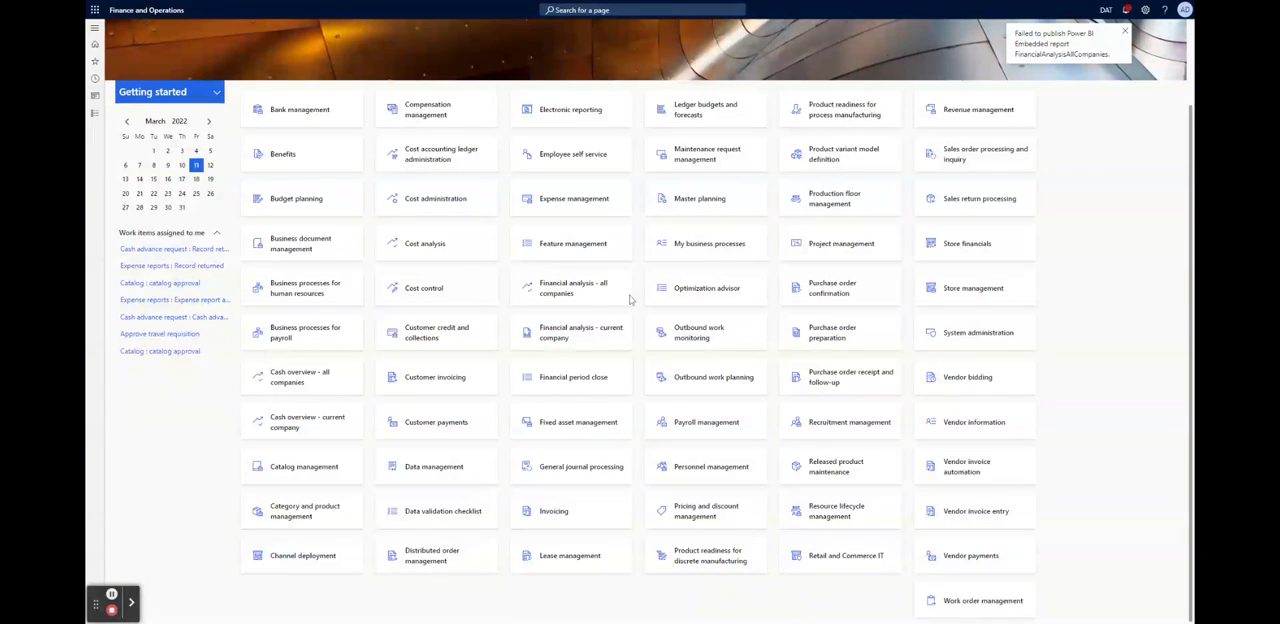
{"action": "scroll", "coordinate": [839, 207], "scroll_direction": "up", "scroll_amount": 2}
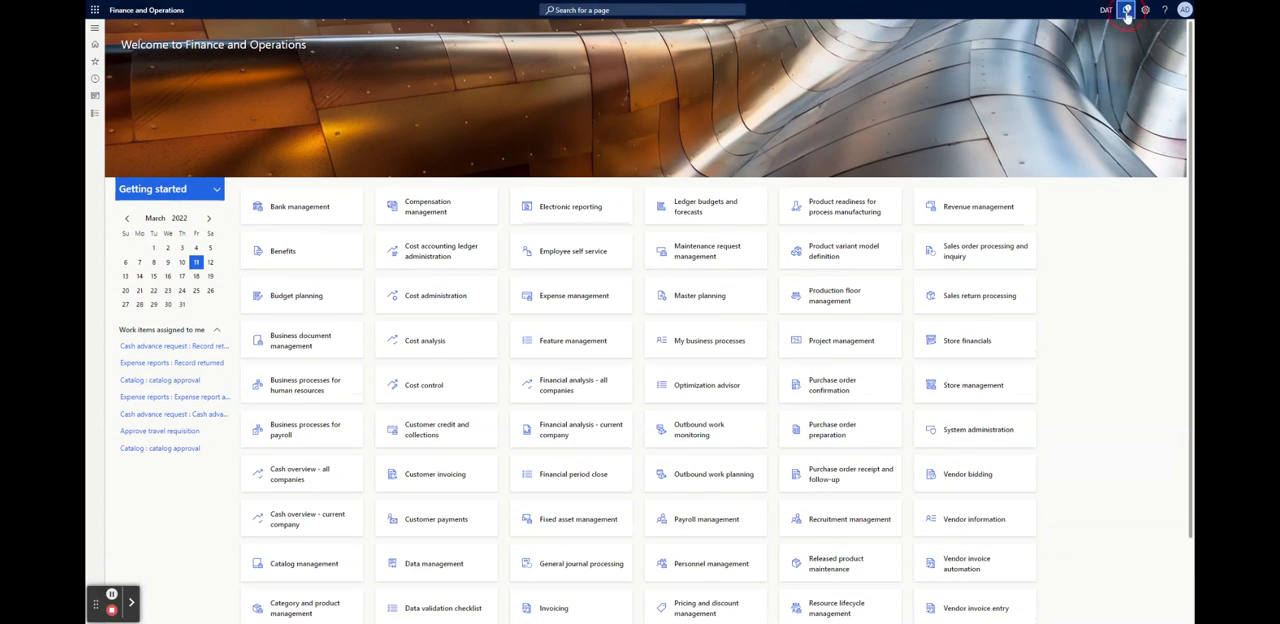
Clear the notifications in the Action center and close it
{"action": "left_click", "coordinate": [1125, 9]}
{"action": "left_click", "coordinate": [1177, 112]}
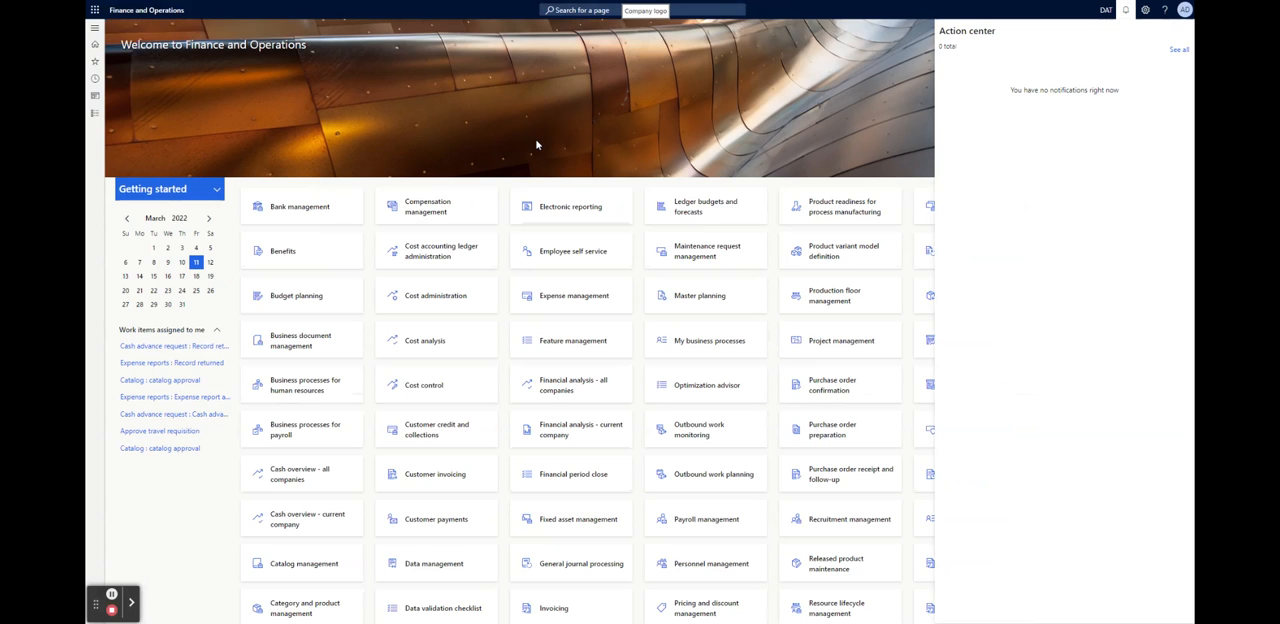
{"action": "scroll", "coordinate": [531, 143], "scroll_direction": "down", "scroll_amount": 1}
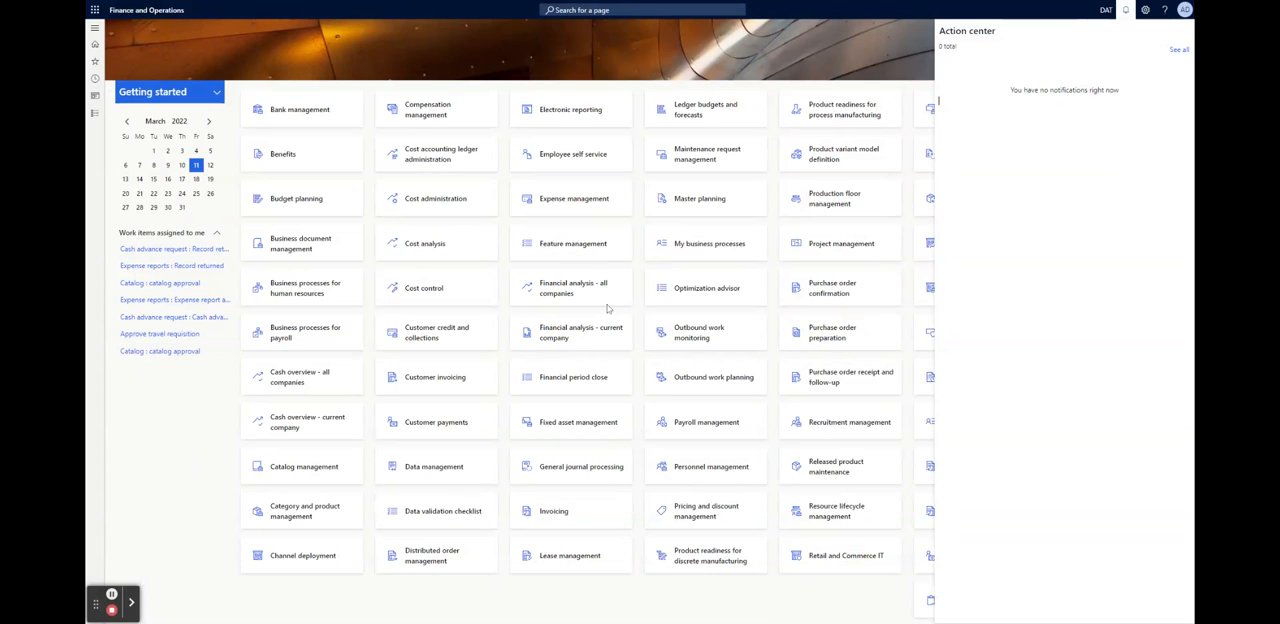
{"action": "left_click", "coordinate": [912, 53]}
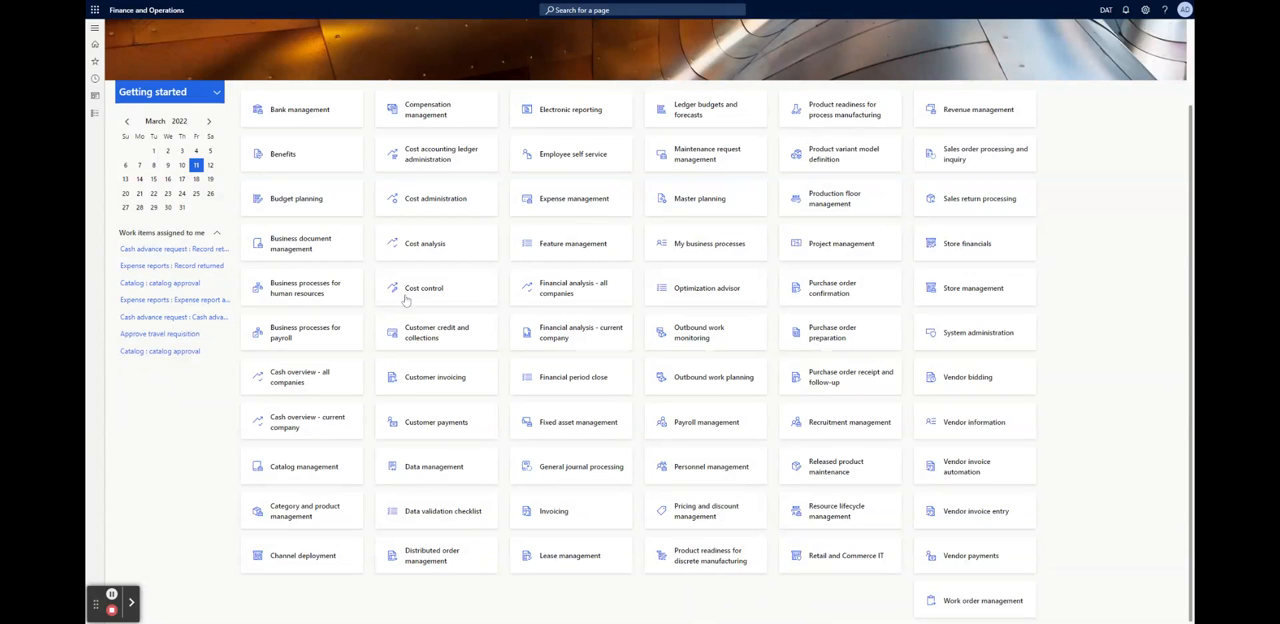
Try again to open the "Financial analysis - all companies" workspace from the home page
{"action": "left_click", "coordinate": [557, 289]}
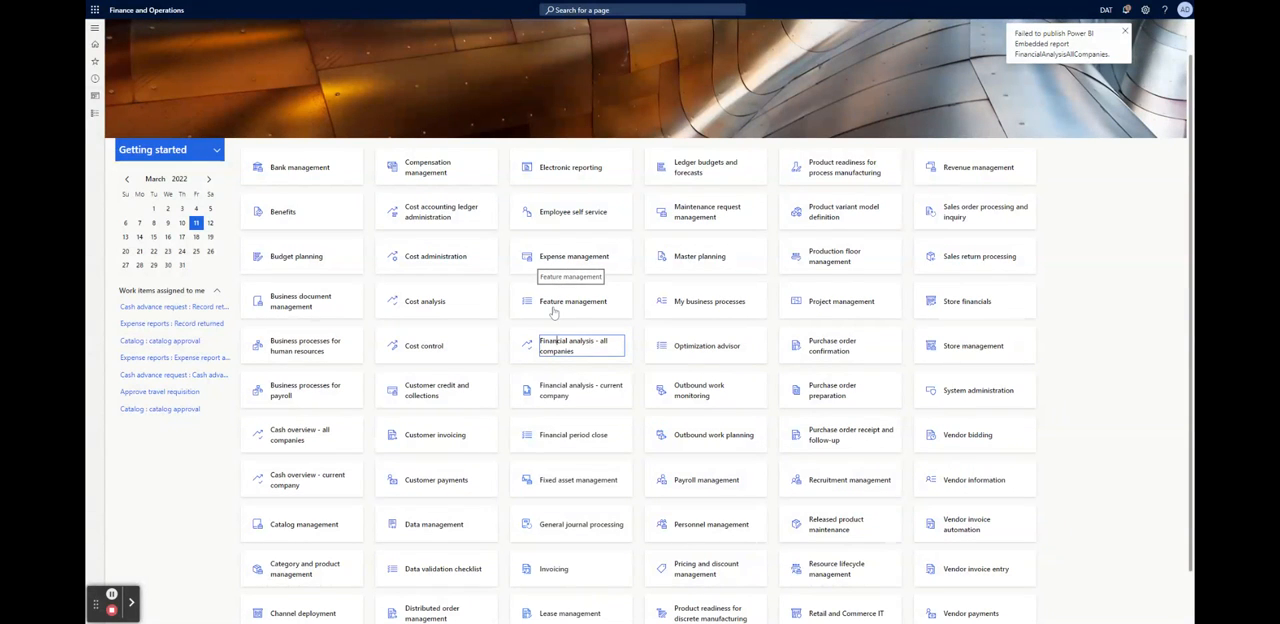
{"action": "scroll", "coordinate": [554, 313], "scroll_direction": "up", "scroll_amount": 1}
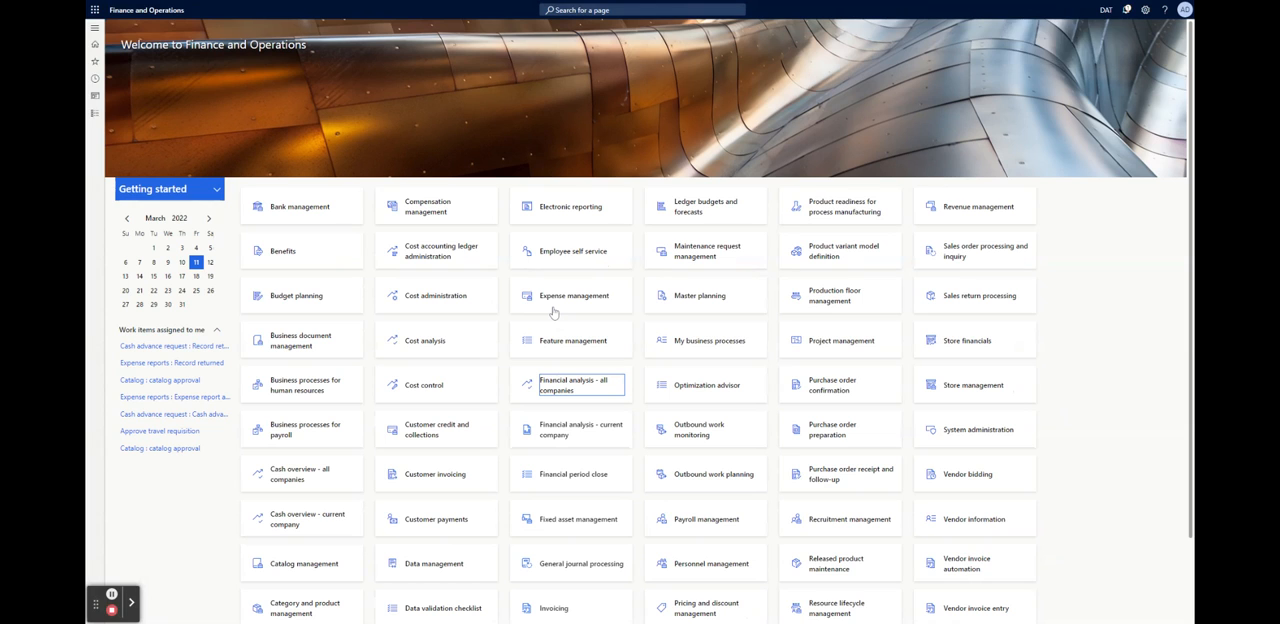
{"action": "scroll", "coordinate": [554, 313], "scroll_direction": "down", "scroll_amount": 2}
{"action": "scroll", "coordinate": [554, 313], "scroll_direction": "down", "scroll_amount": 1}
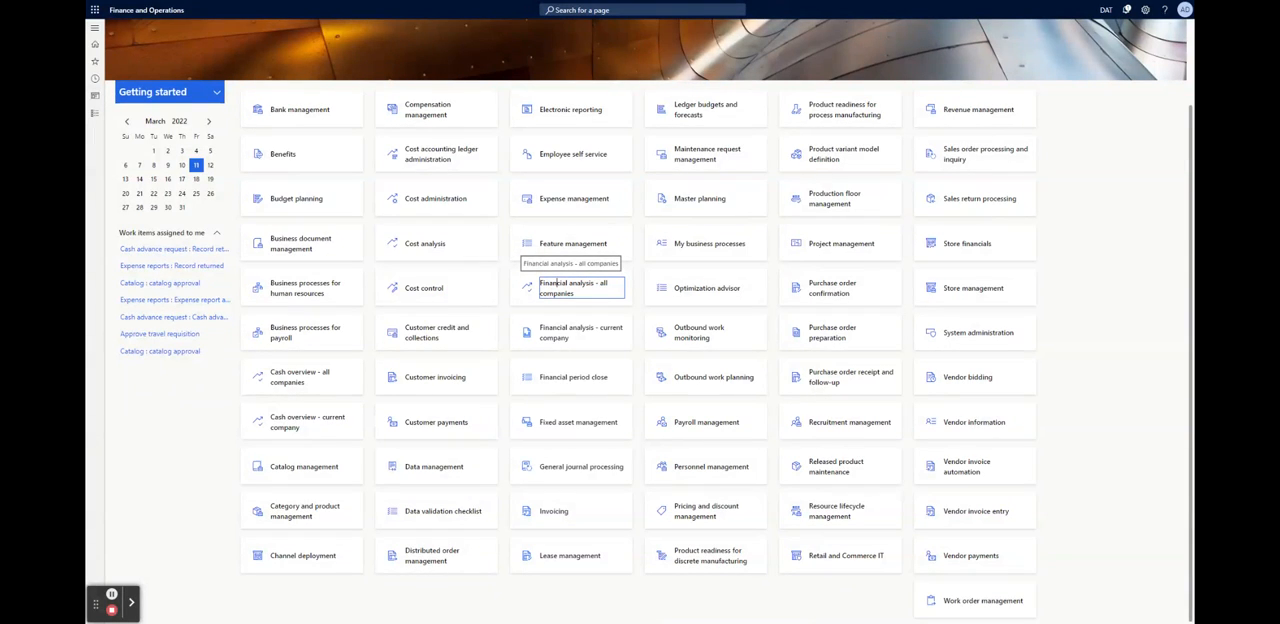
{"action": "left_click", "coordinate": [503, 309]}
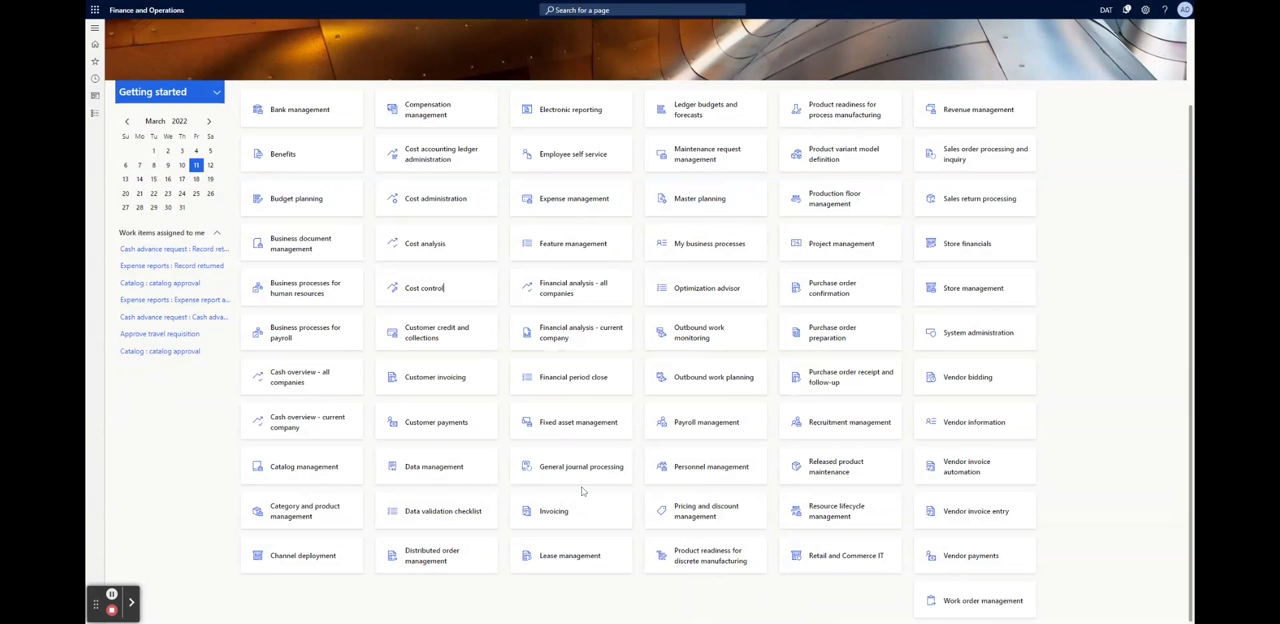
Try to open the "Financial analysis - current company" workspace and dismiss the Power BI error notification
{"action": "left_click", "coordinate": [560, 336]}
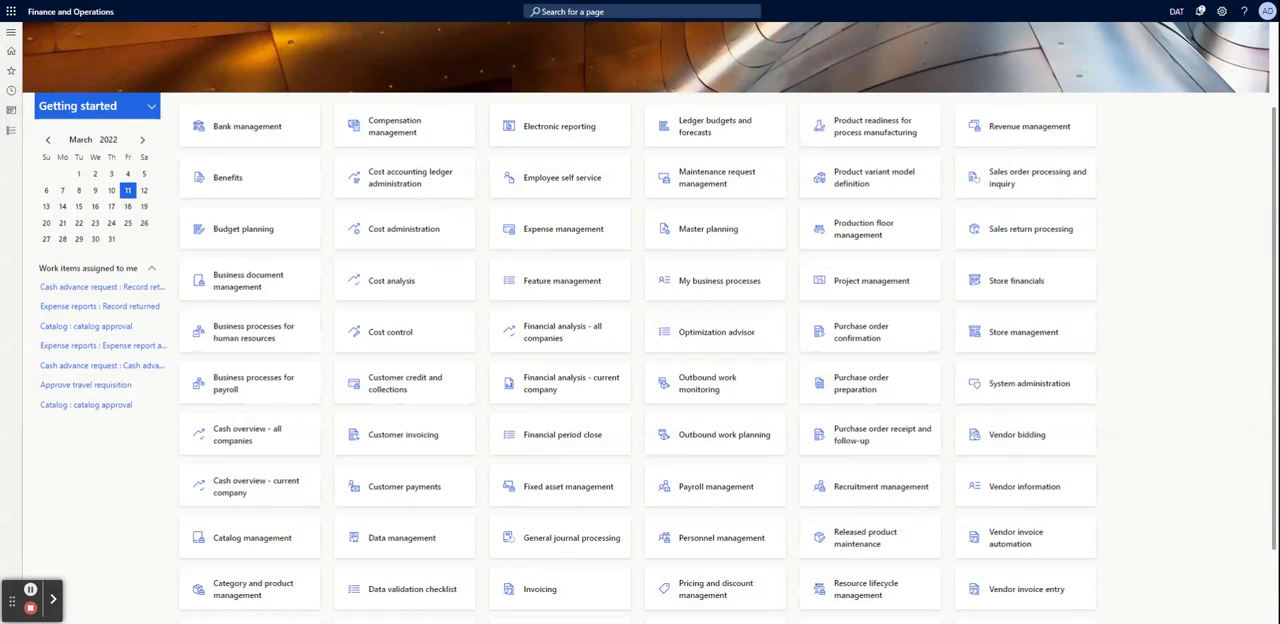
{"action": "left_click", "coordinate": [572, 384]}
{"action": "left_click", "coordinate": [1199, 160]}
{"action": "left_click", "coordinate": [546, 382]}
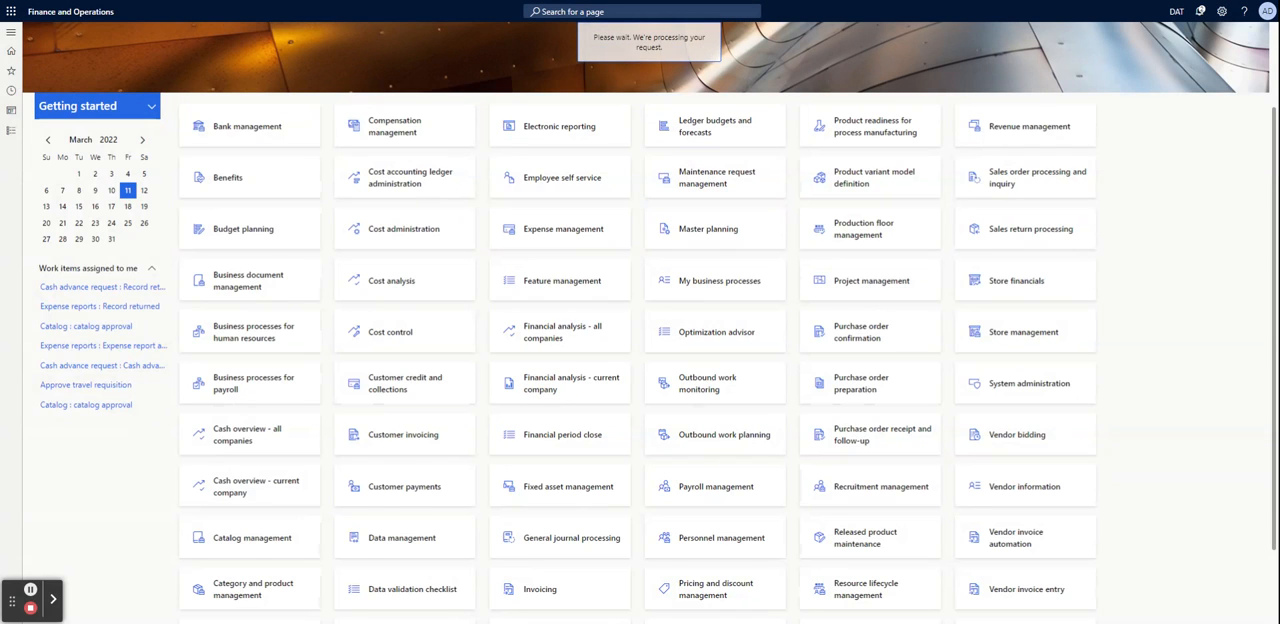
{"action": "scroll", "coordinate": [617, 300], "scroll_direction": "down", "scroll_amount": 1}
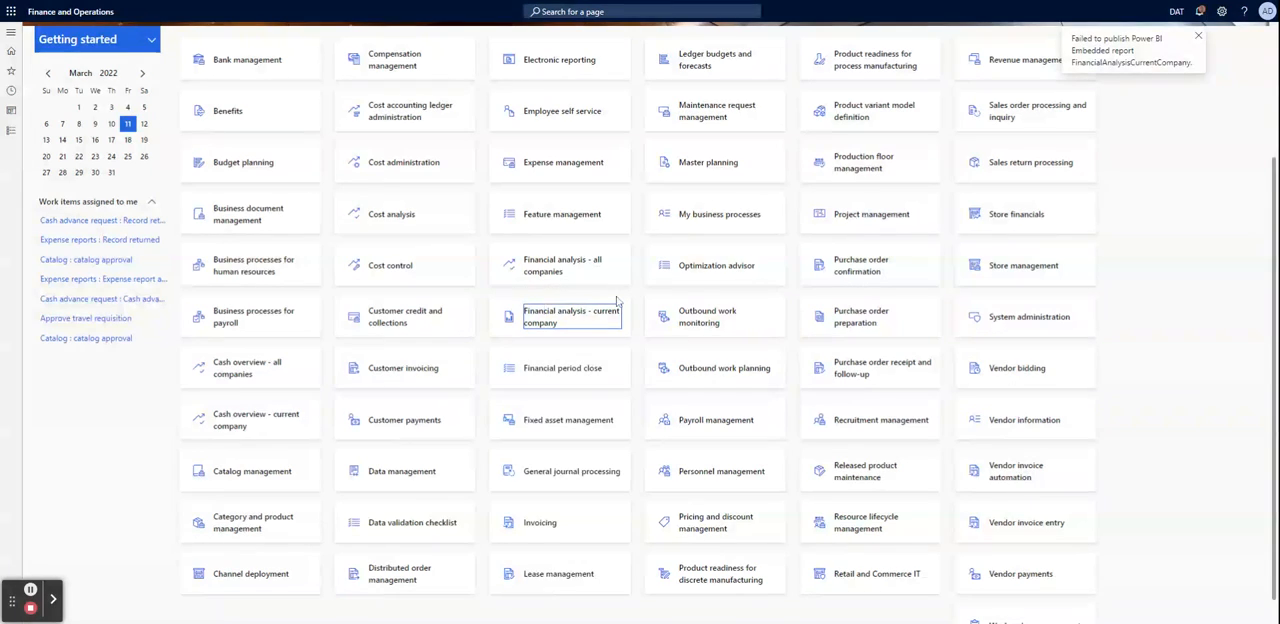
{"action": "scroll", "coordinate": [617, 300], "scroll_direction": "up", "scroll_amount": 3}
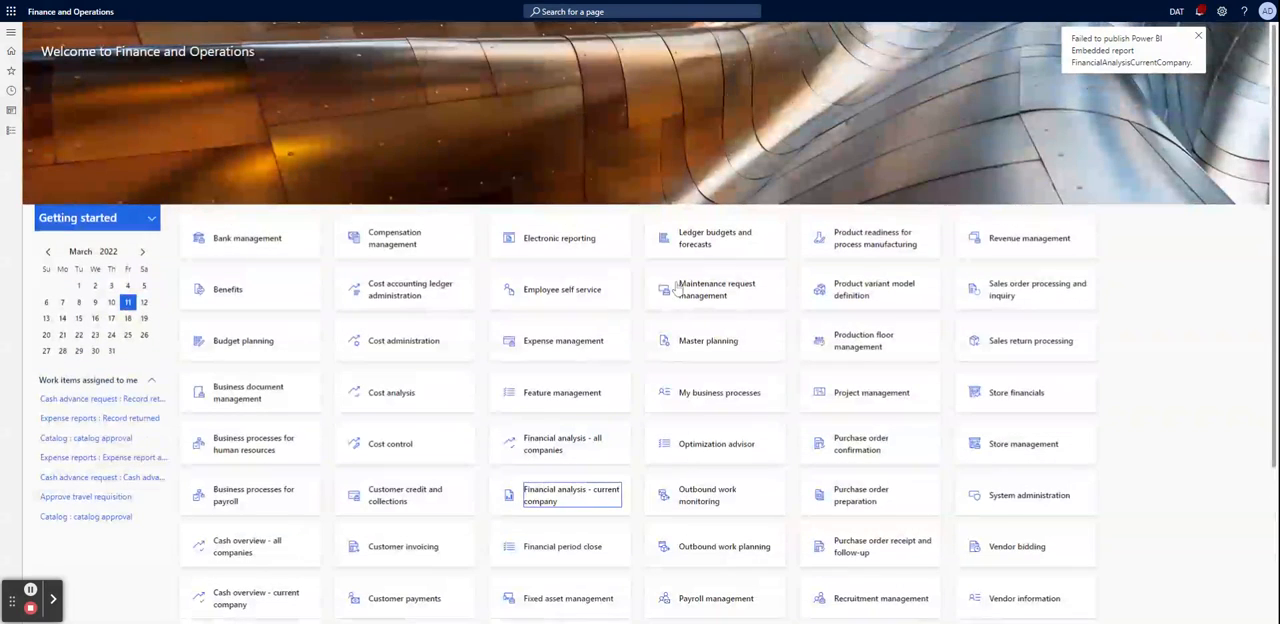
{"action": "left_click", "coordinate": [1198, 37]}
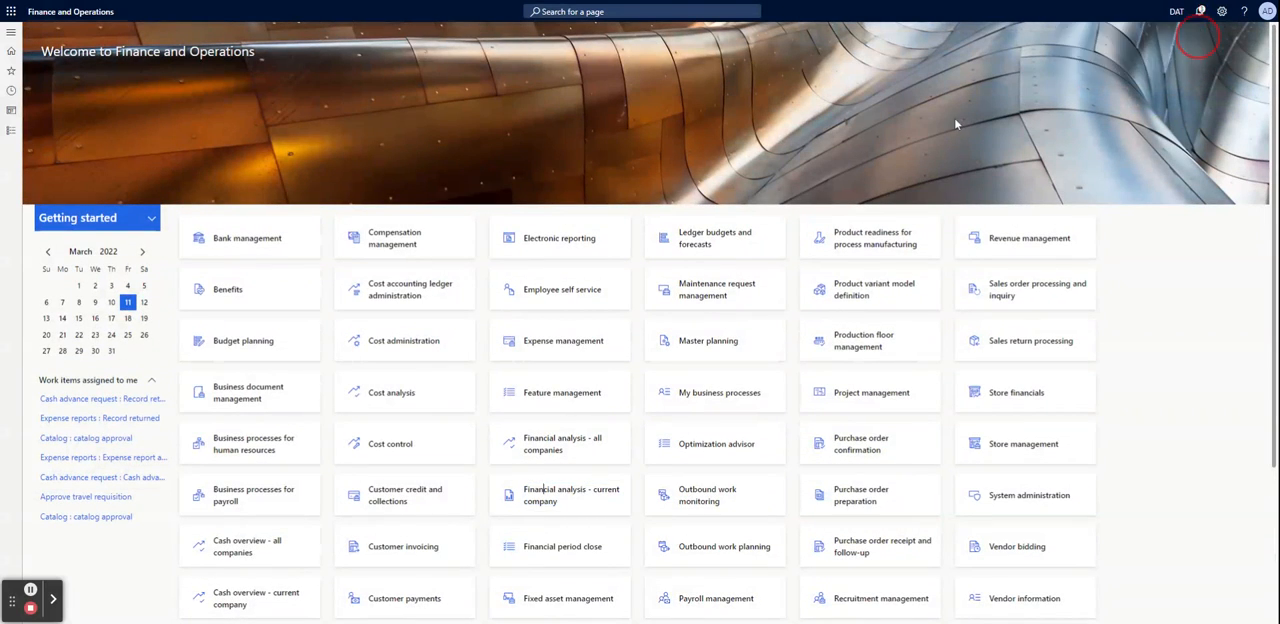
Open the Financial period close workspace and look through the available closing periods without choosing one
{"action": "scroll", "coordinate": [508, 255], "scroll_direction": "down", "scroll_amount": 1}
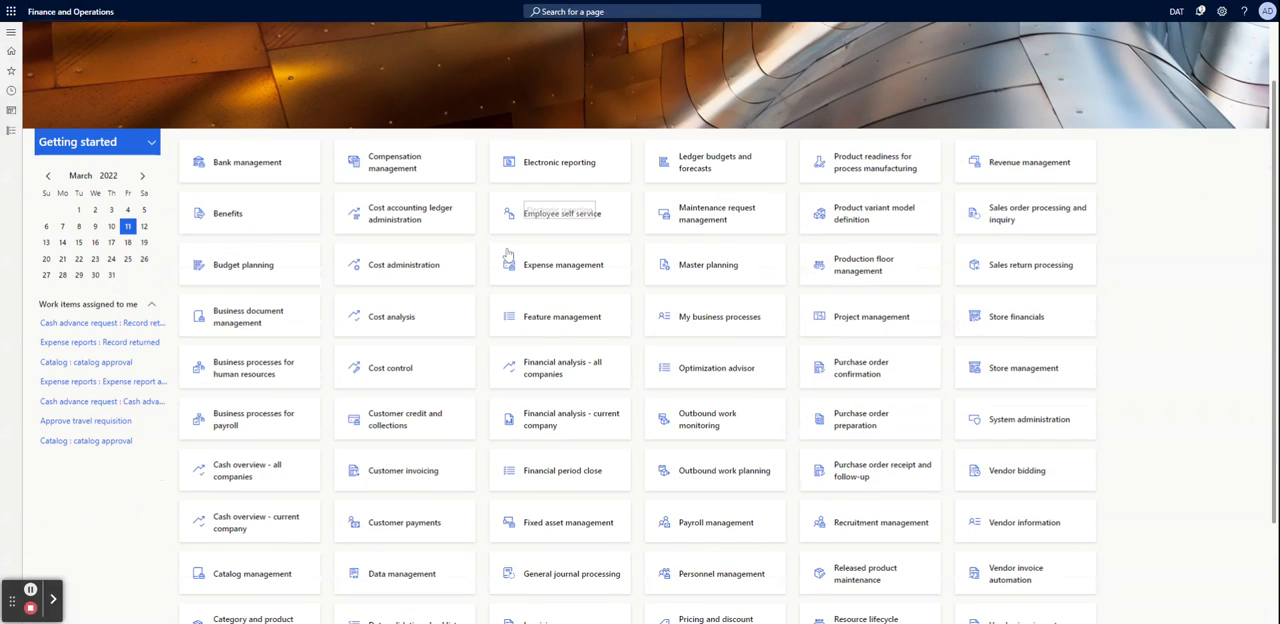
{"action": "scroll", "coordinate": [508, 255], "scroll_direction": "down", "scroll_amount": 1}
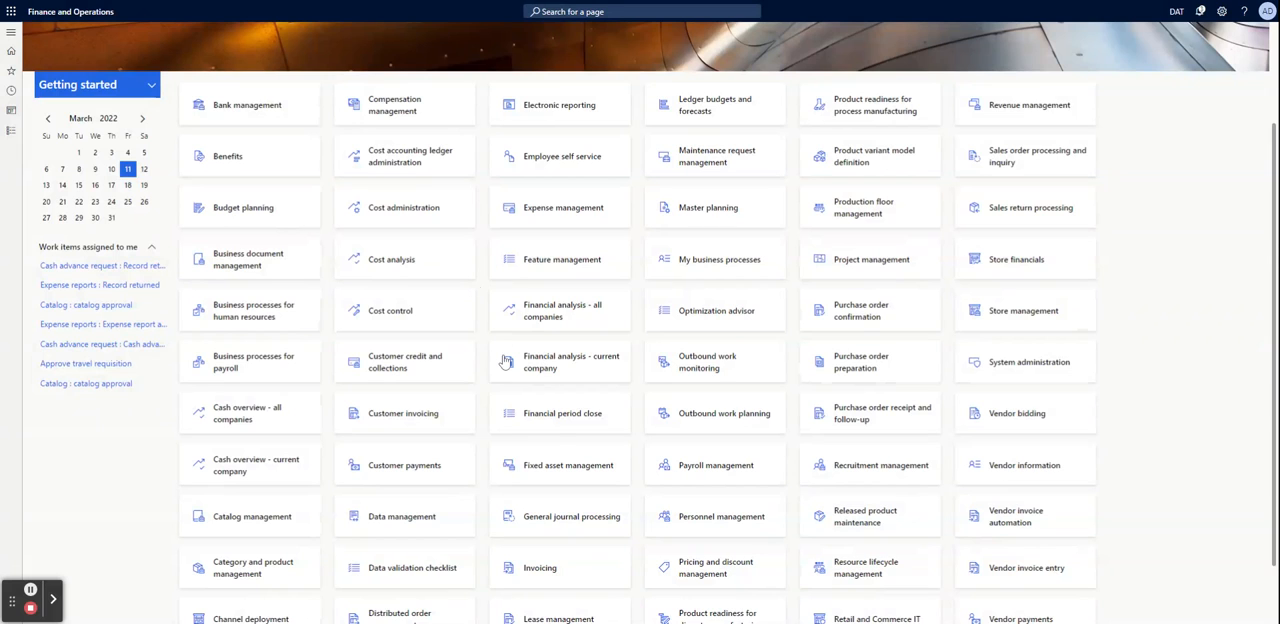
{"action": "left_click", "coordinate": [551, 421]}
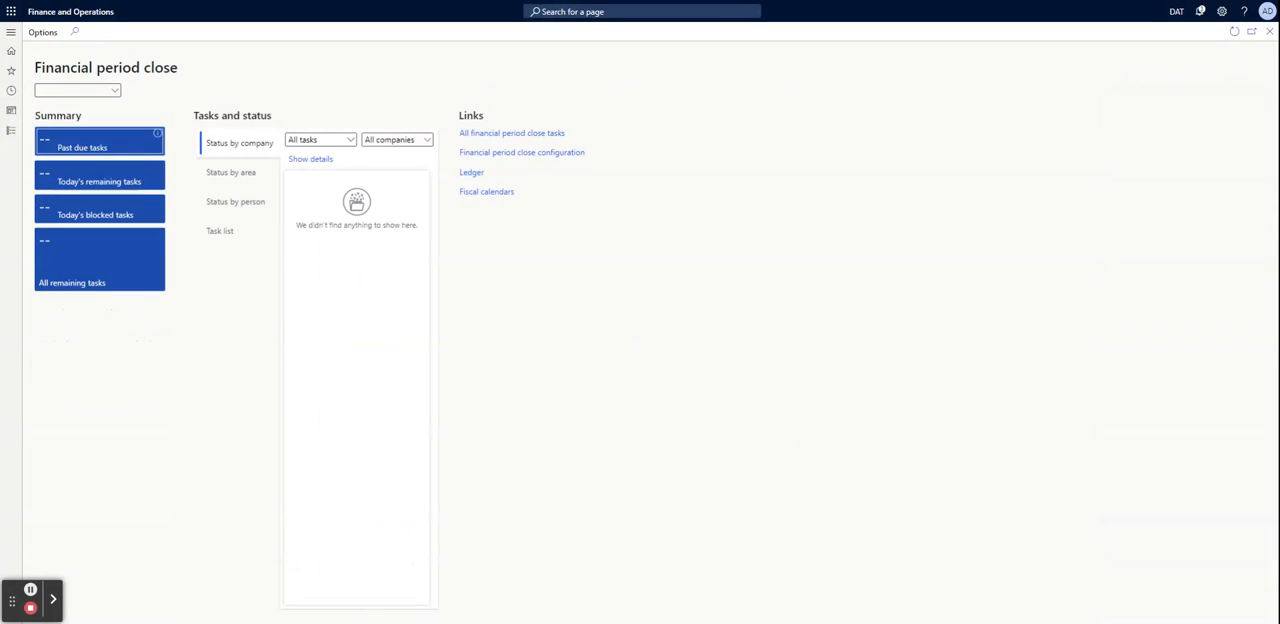
{"action": "left_click_drag", "start_coordinate": [106, 63], "coordinate": [167, 63]}
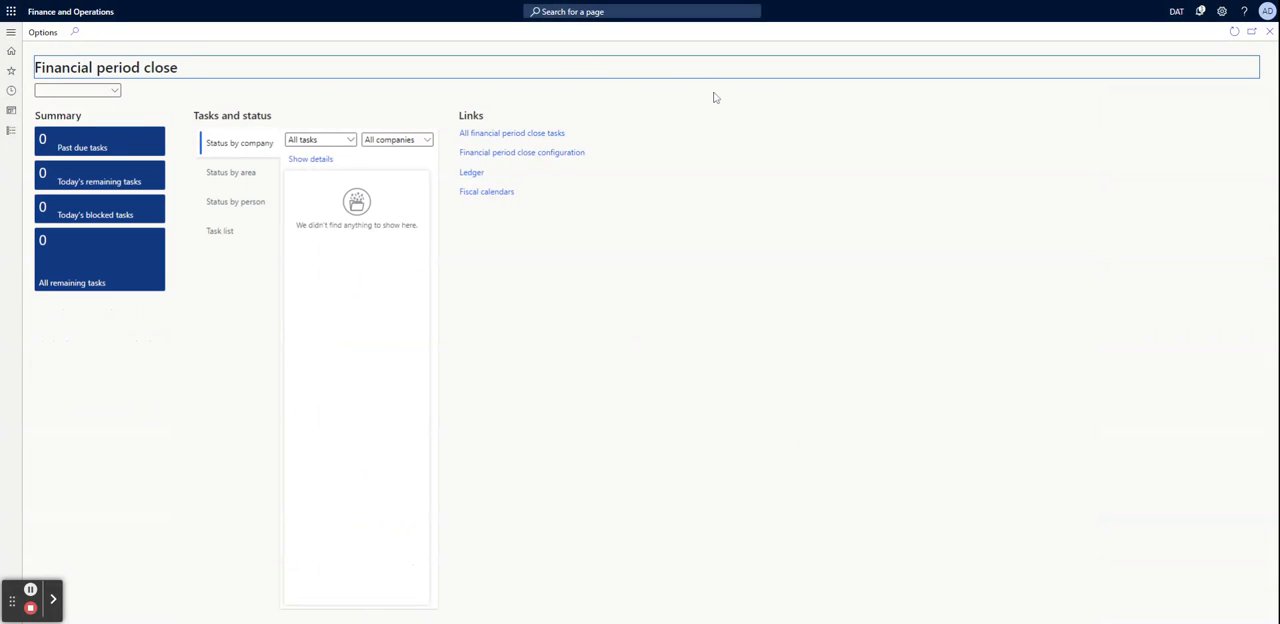
{"action": "left_click", "coordinate": [115, 90]}
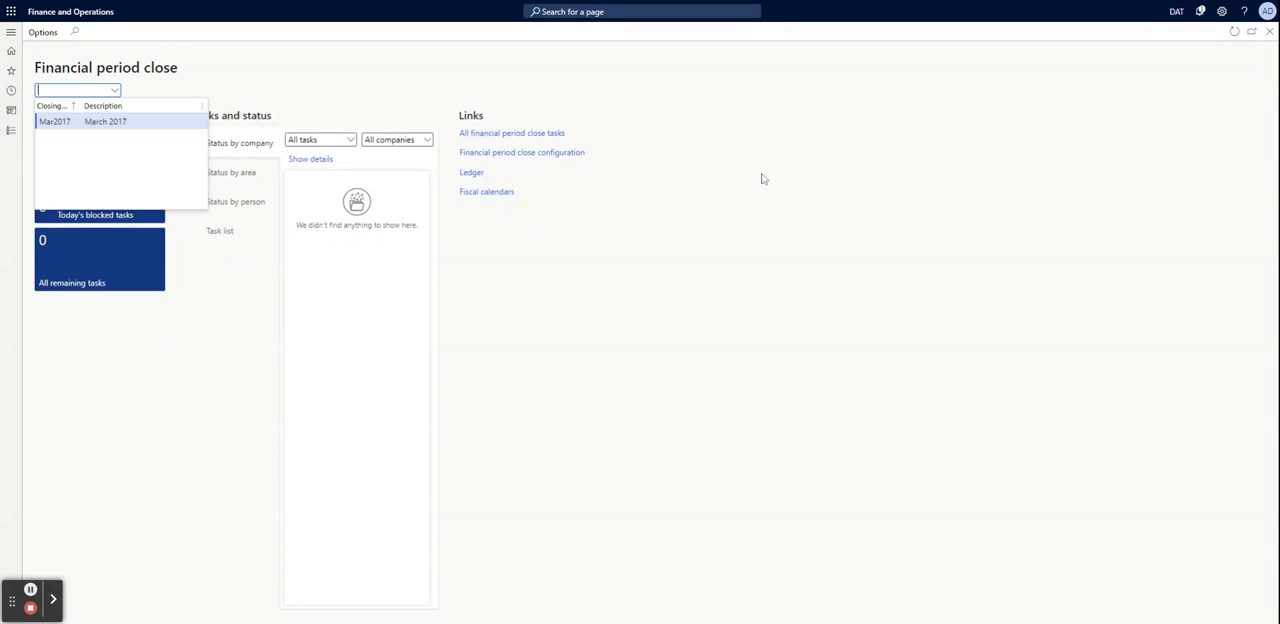
{"action": "left_click", "coordinate": [838, 201]}
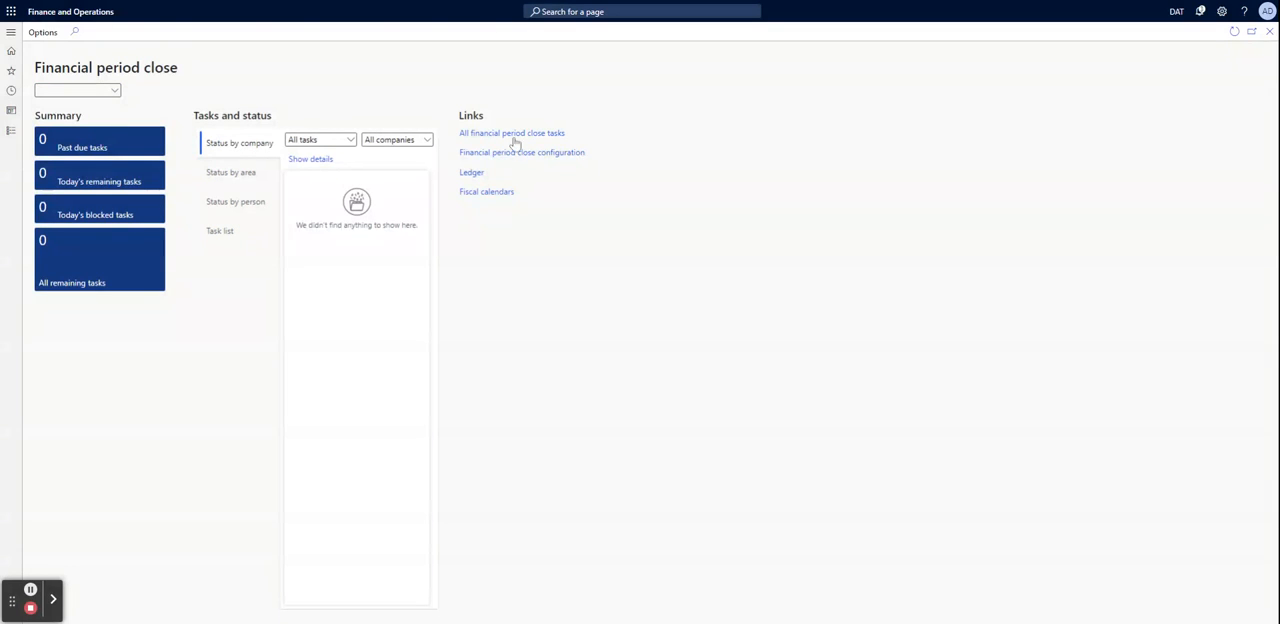
View the period close tasks by area and by person, and open the task list
{"action": "left_click", "coordinate": [237, 171]}
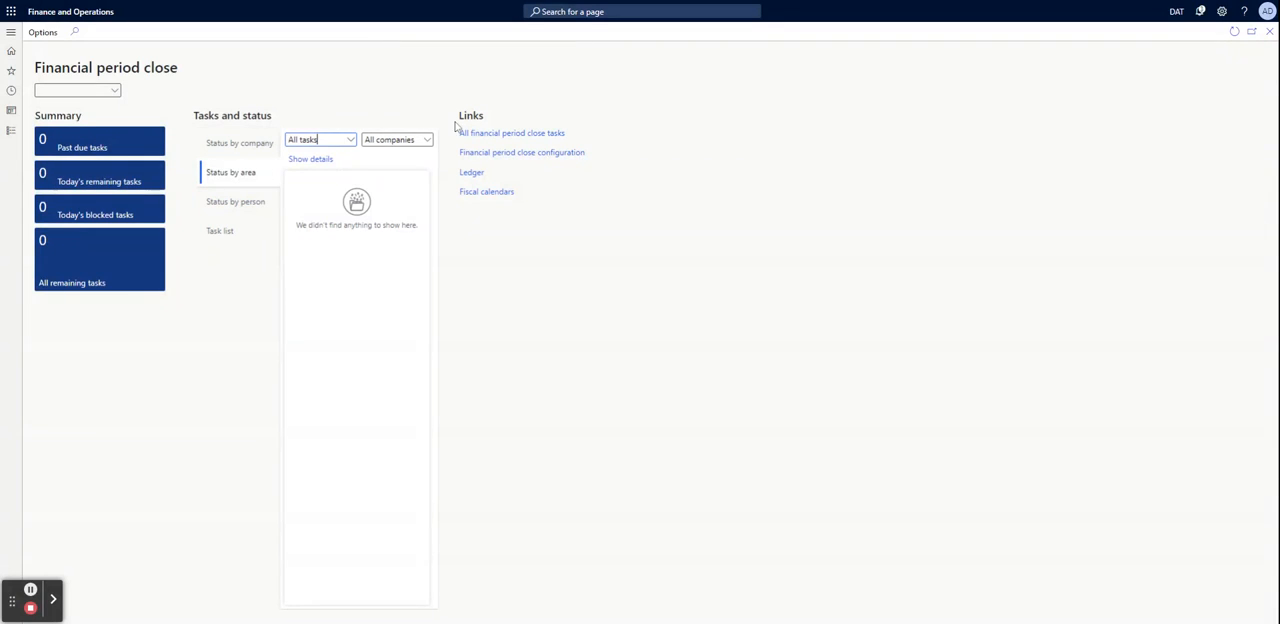
{"action": "left_click", "coordinate": [234, 202]}
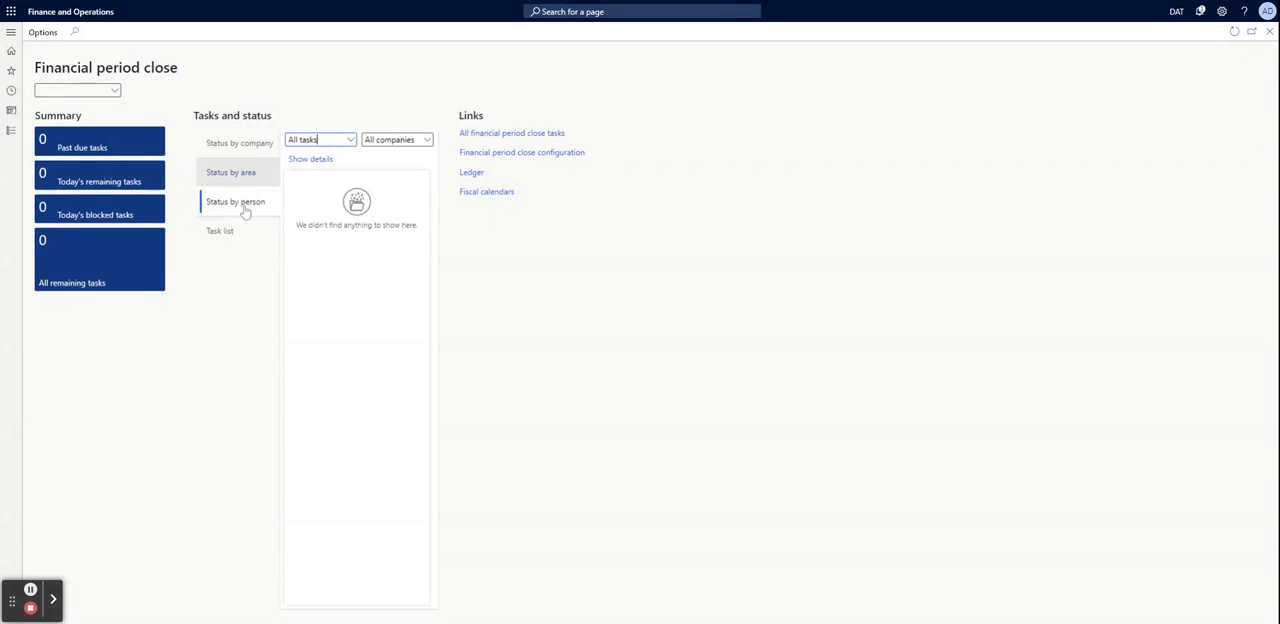
{"action": "left_click", "coordinate": [222, 231]}
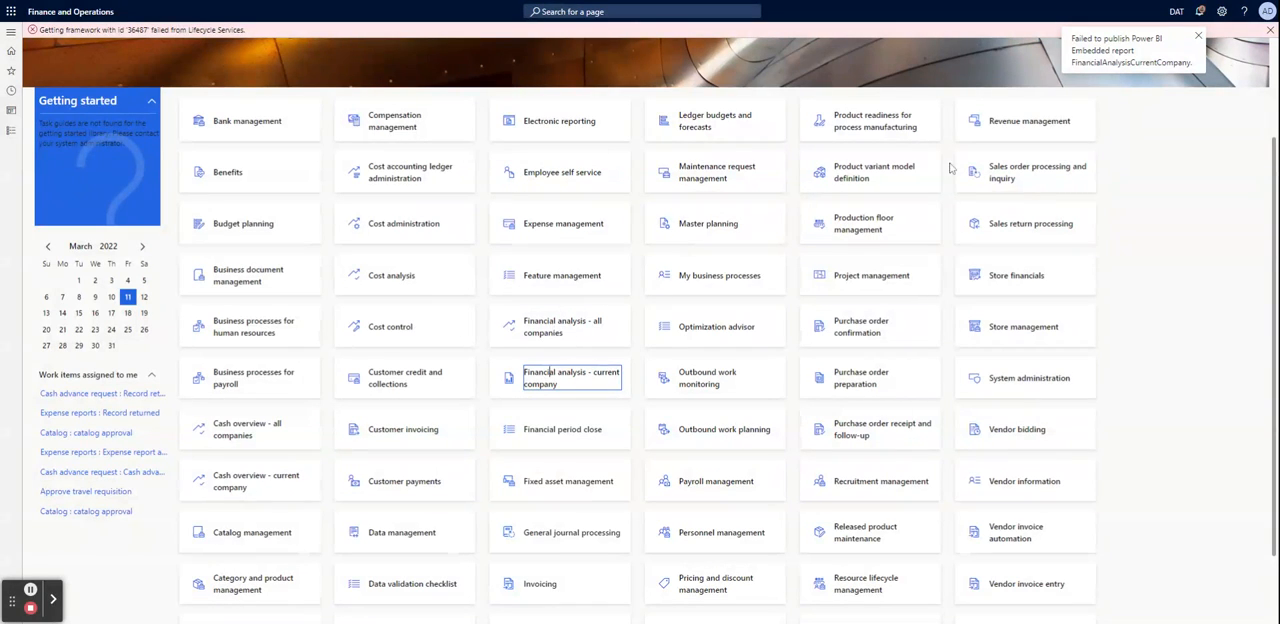
Retry opening the "Financial analysis - all companies" workspace, dismiss the current-company report error, and check the notifications
{"action": "left_click", "coordinate": [546, 331]}
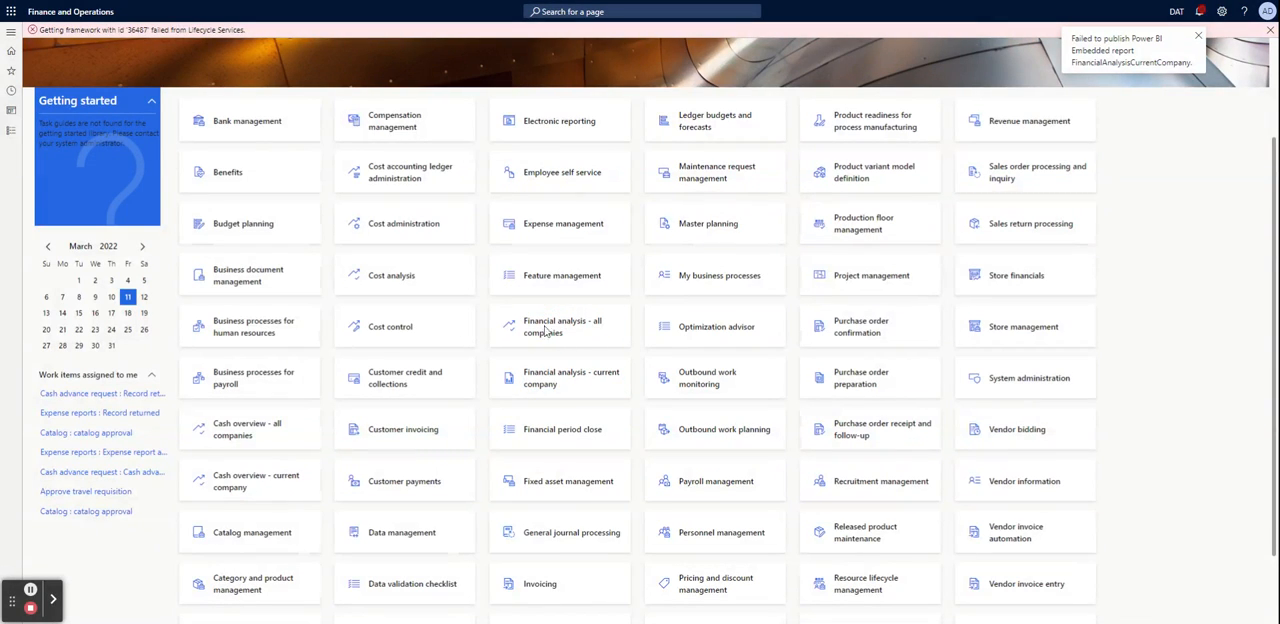
{"action": "left_click", "coordinate": [1199, 38]}
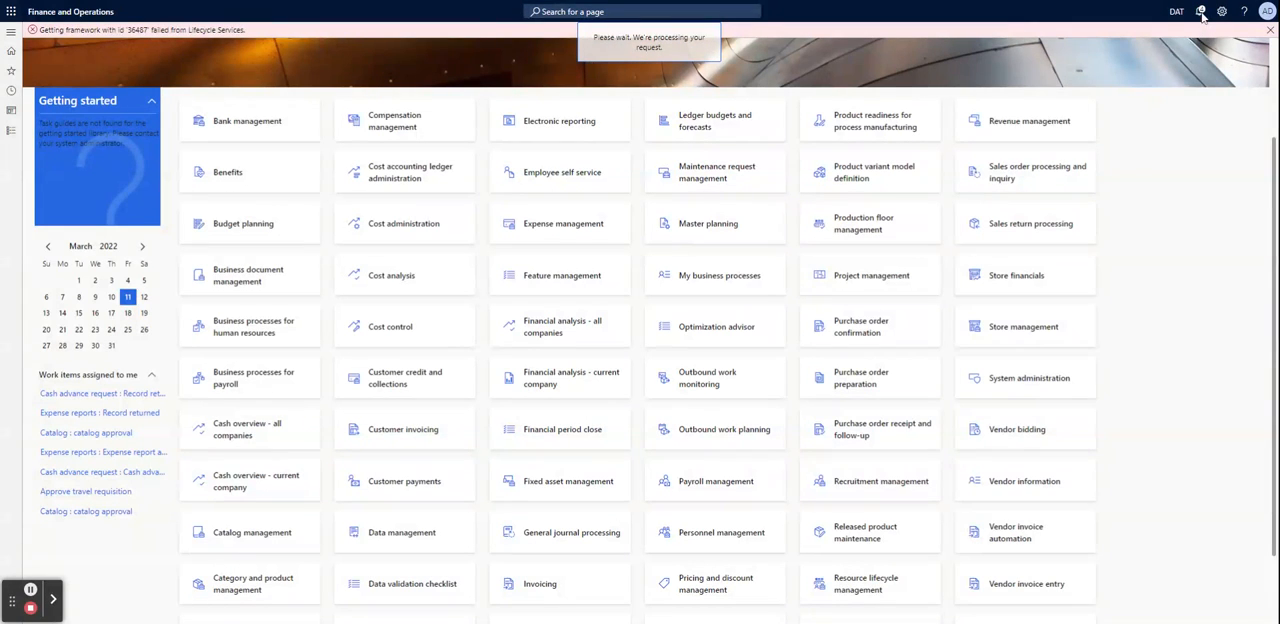
{"action": "left_click", "coordinate": [1203, 14]}
{"action": "left_click", "coordinate": [1203, 14]}
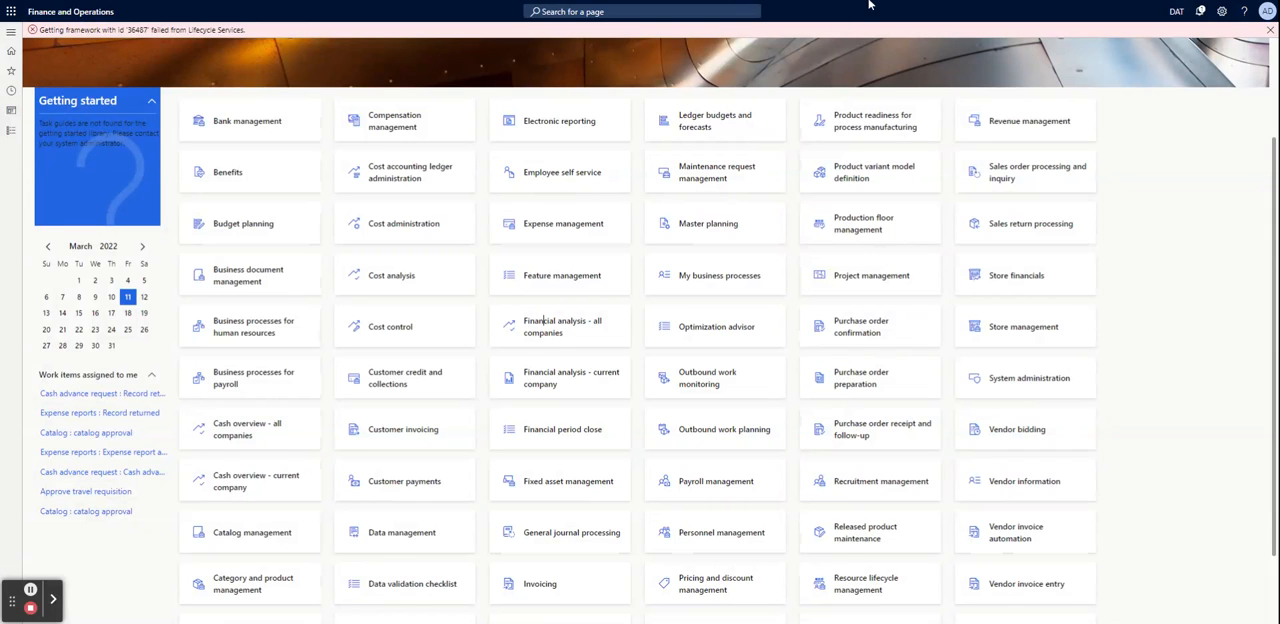
Highlight the Lifecycle Services error text in the home page's message bar, and dismiss the message
{"action": "left_click_drag", "start_coordinate": [130, 30], "coordinate": [252, 40]}
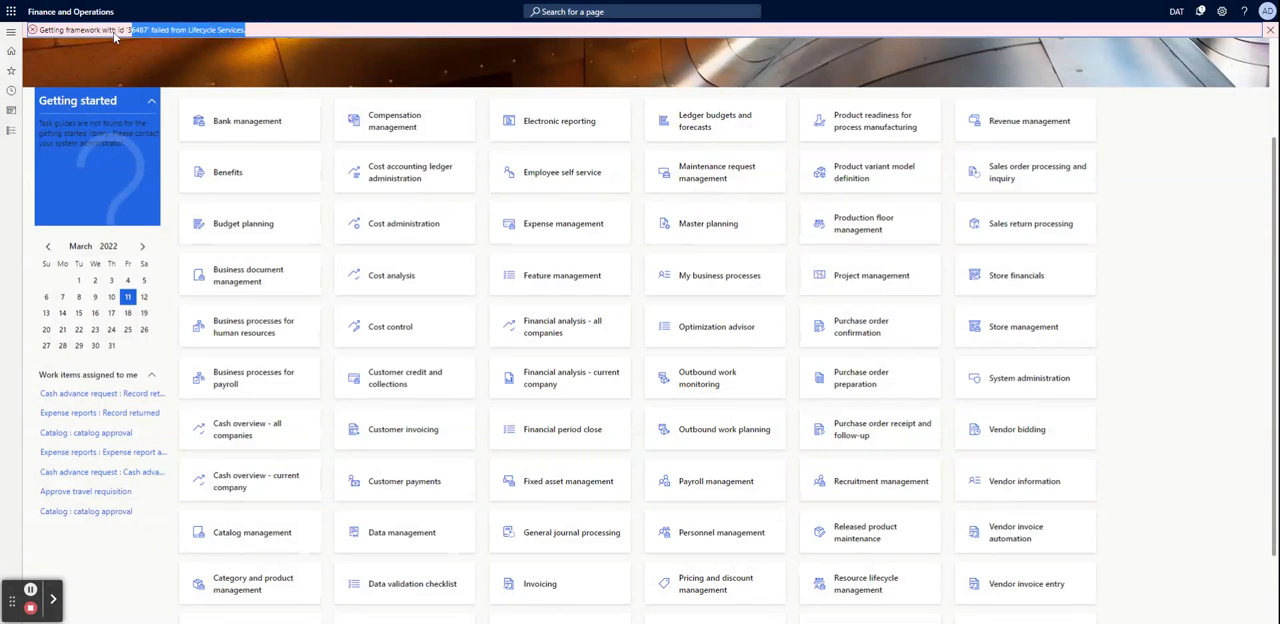
{"action": "left_click_drag", "start_coordinate": [112, 32], "coordinate": [226, 36]}
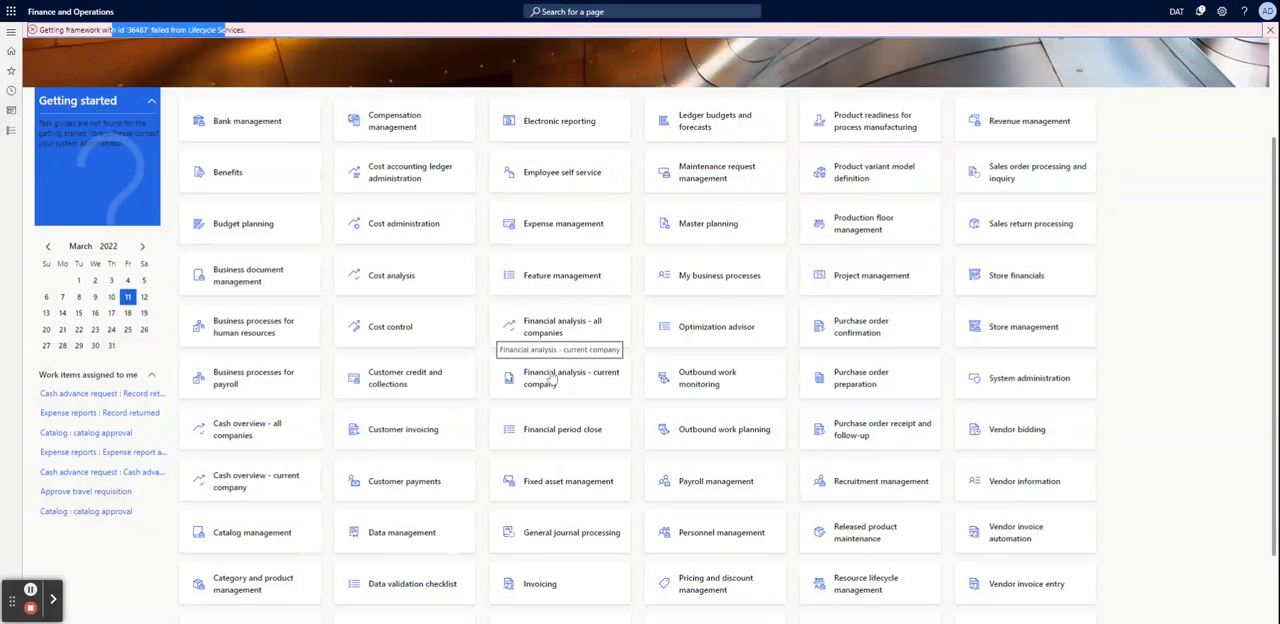
{"action": "scroll", "coordinate": [555, 378], "scroll_direction": "down", "scroll_amount": 1}
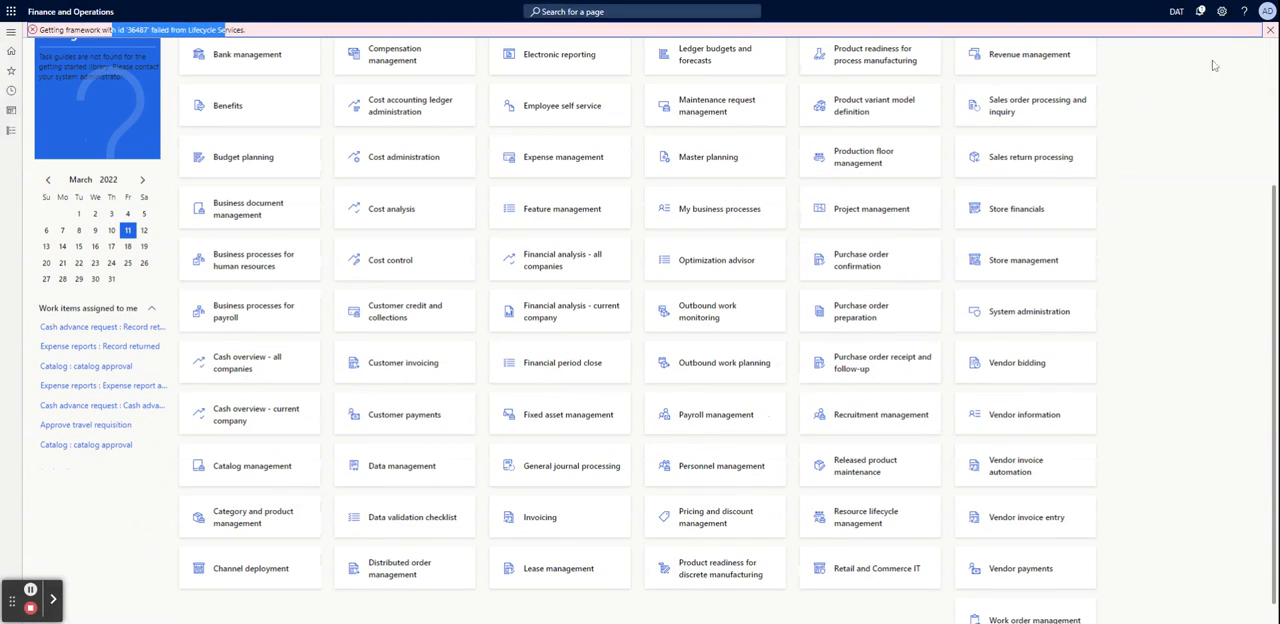
{"action": "left_click", "coordinate": [1270, 30]}
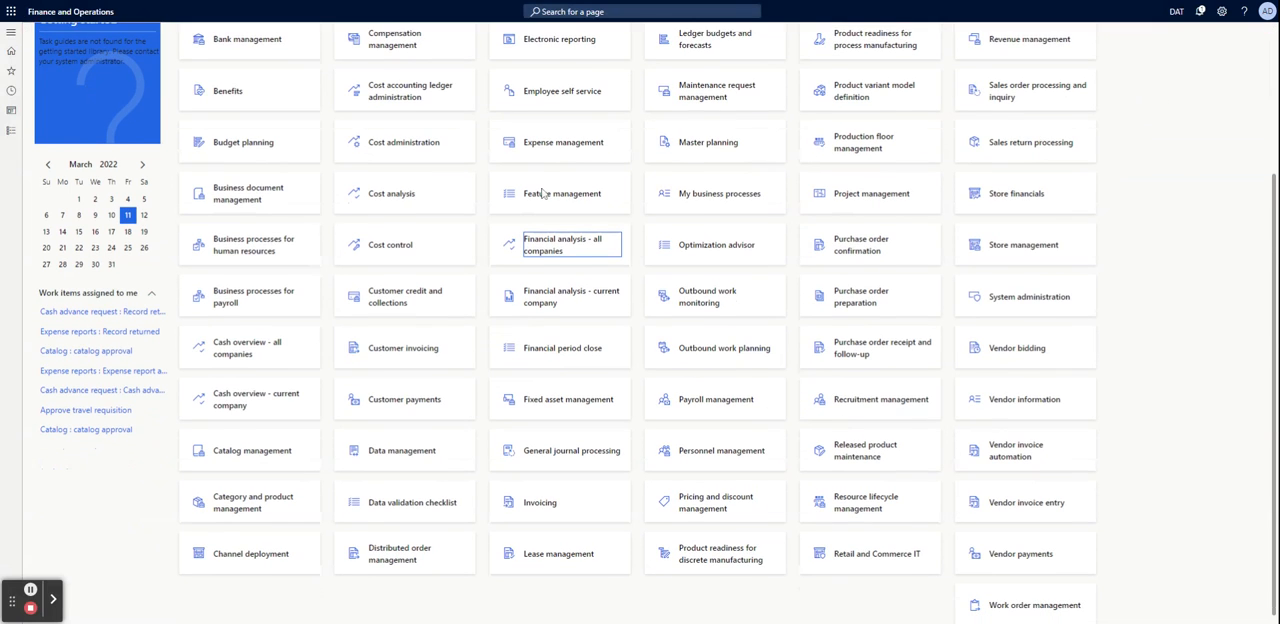
Reopen the Financial period close workspace for a brief view, and close it to return to the home page
{"action": "scroll", "coordinate": [532, 93], "scroll_direction": "up", "scroll_amount": 1}
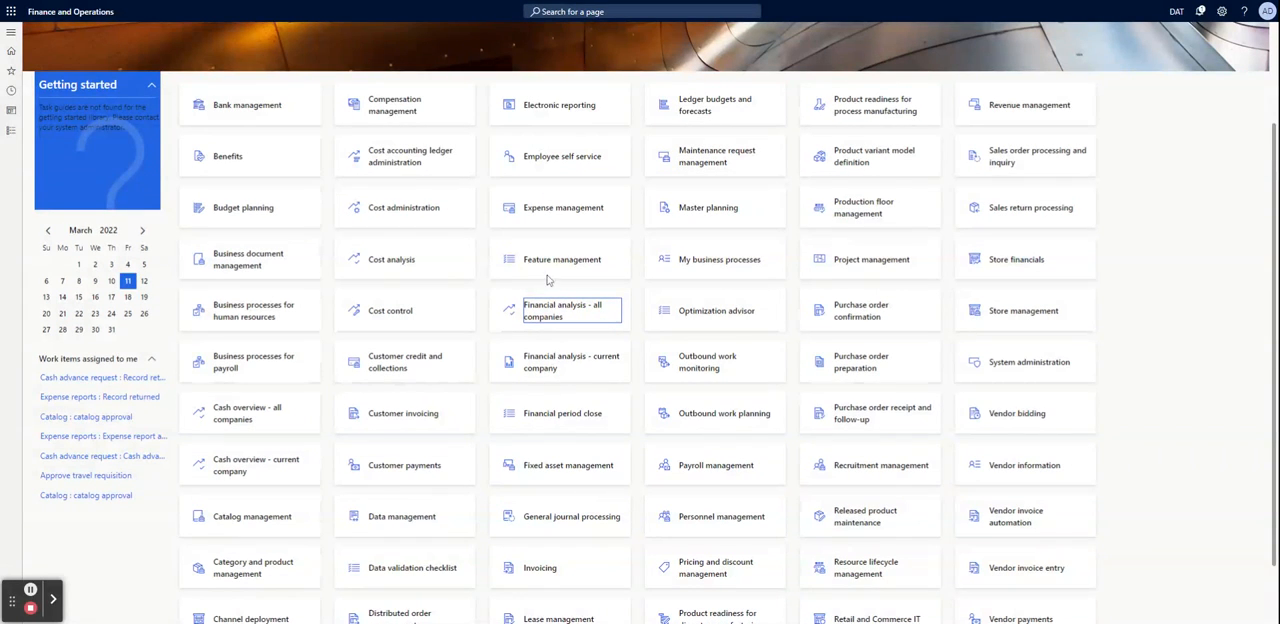
{"action": "scroll", "coordinate": [547, 280], "scroll_direction": "down", "scroll_amount": 1}
{"action": "scroll", "coordinate": [547, 282], "scroll_direction": "down", "scroll_amount": 1}
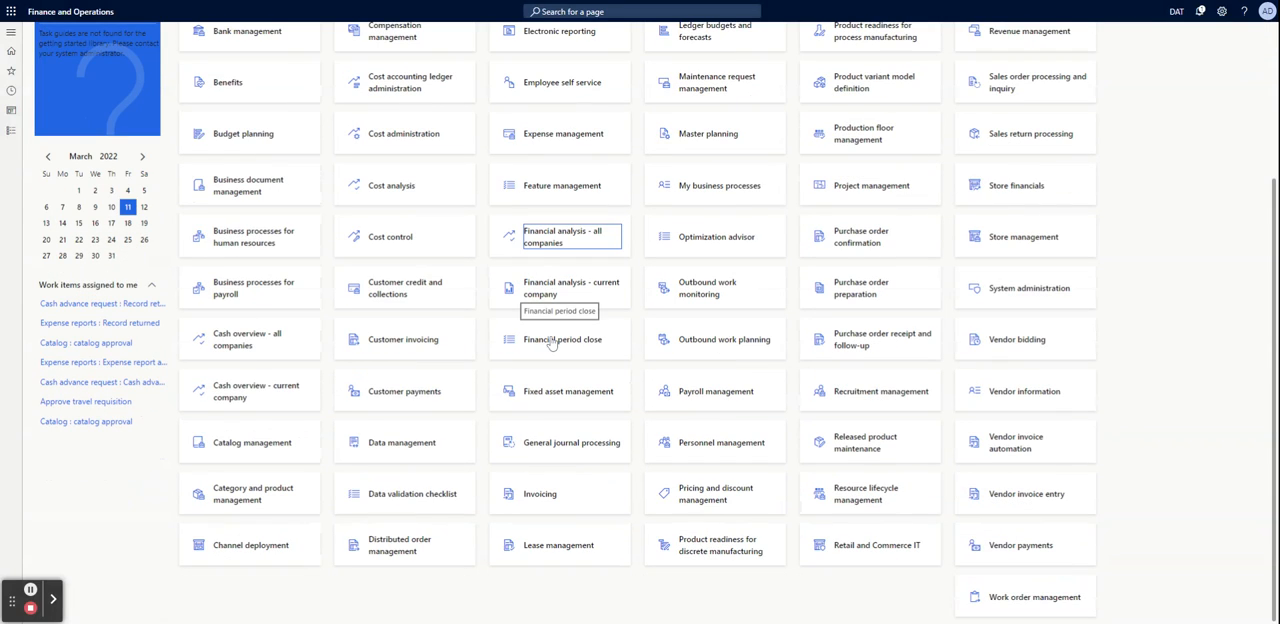
{"action": "left_click", "coordinate": [548, 341]}
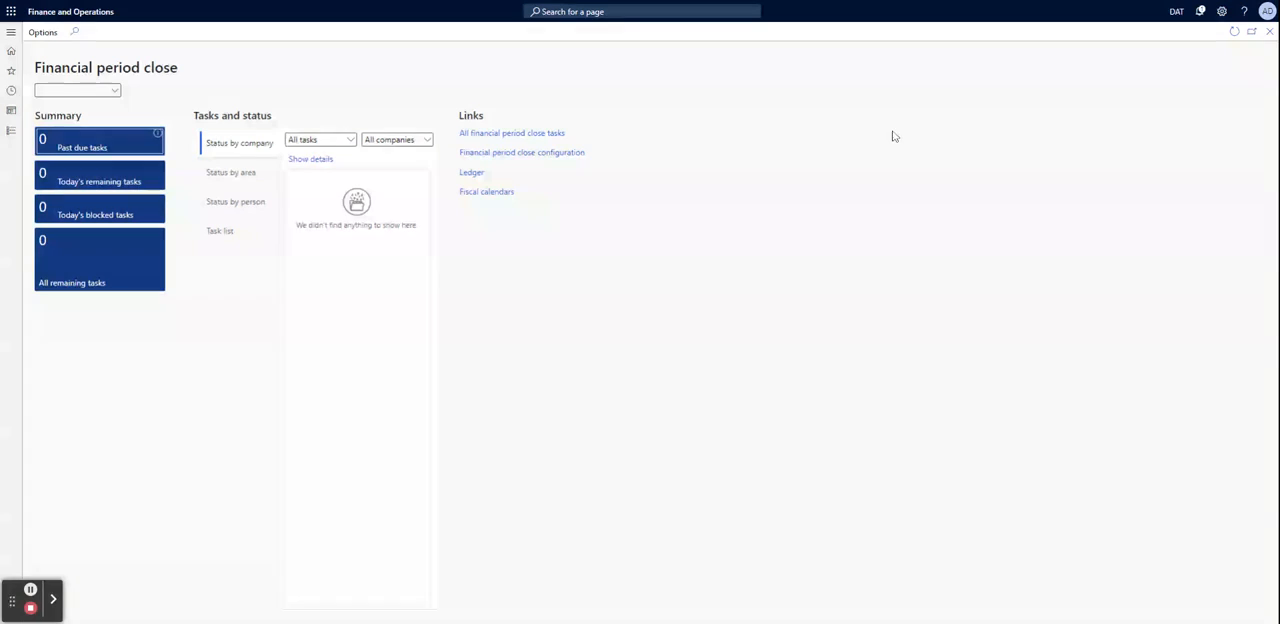
{"action": "left_click", "coordinate": [1268, 31]}
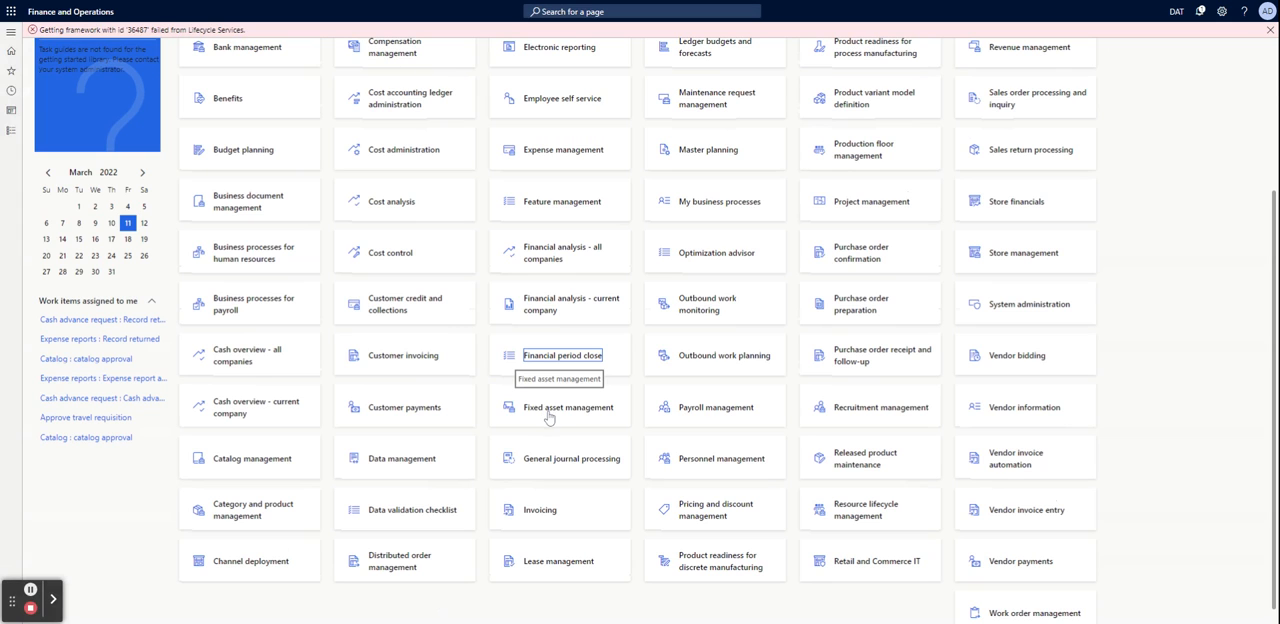
Open the Fixed asset management workspace, highlight its title, and check the "Analytics - all companies" view before returning to My work
{"action": "left_click", "coordinate": [548, 418]}
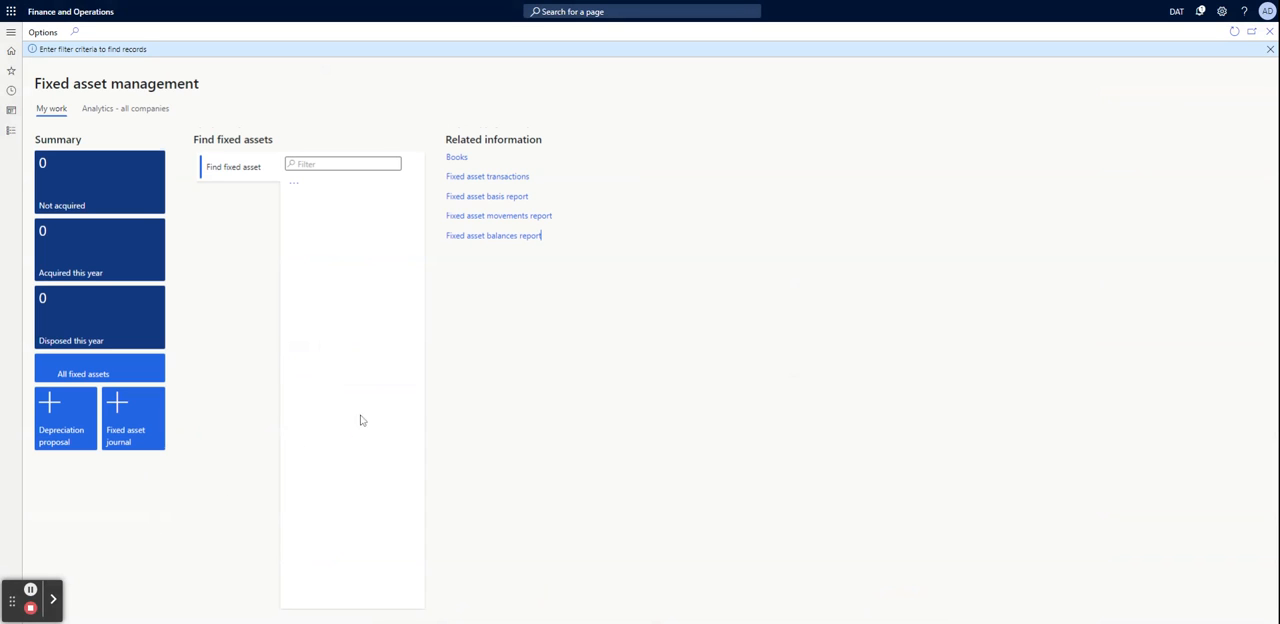
{"action": "left_click", "coordinate": [485, 381]}
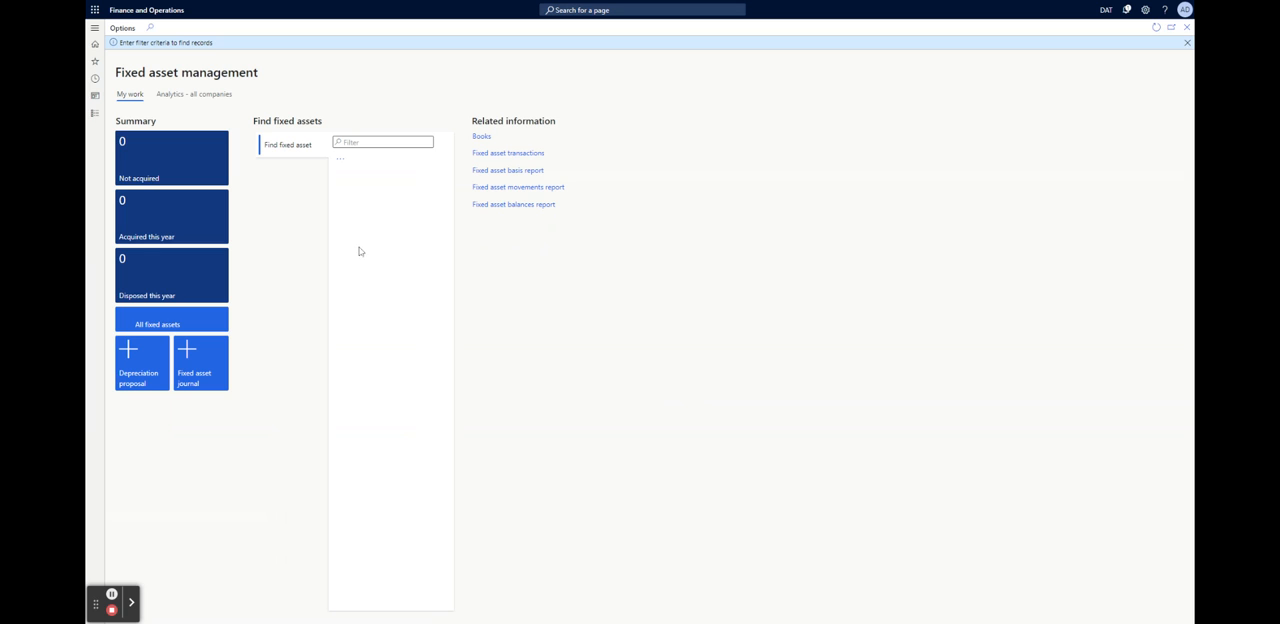
{"action": "left_click_drag", "start_coordinate": [257, 72], "coordinate": [138, 72]}
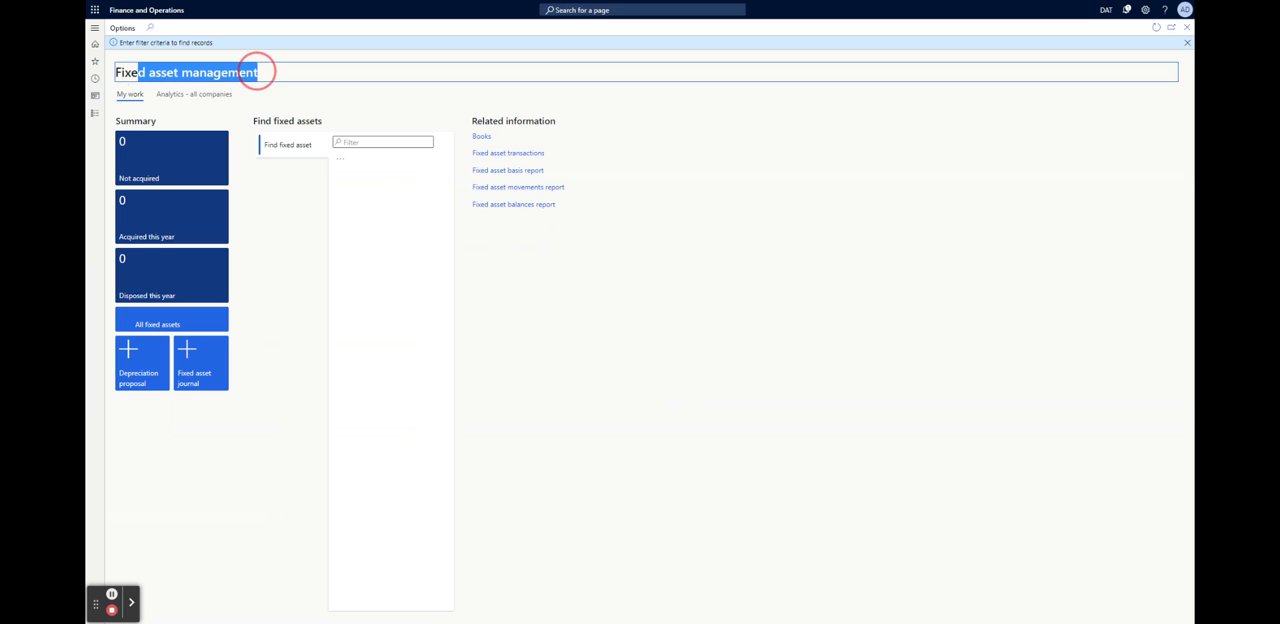
{"action": "left_click", "coordinate": [180, 94]}
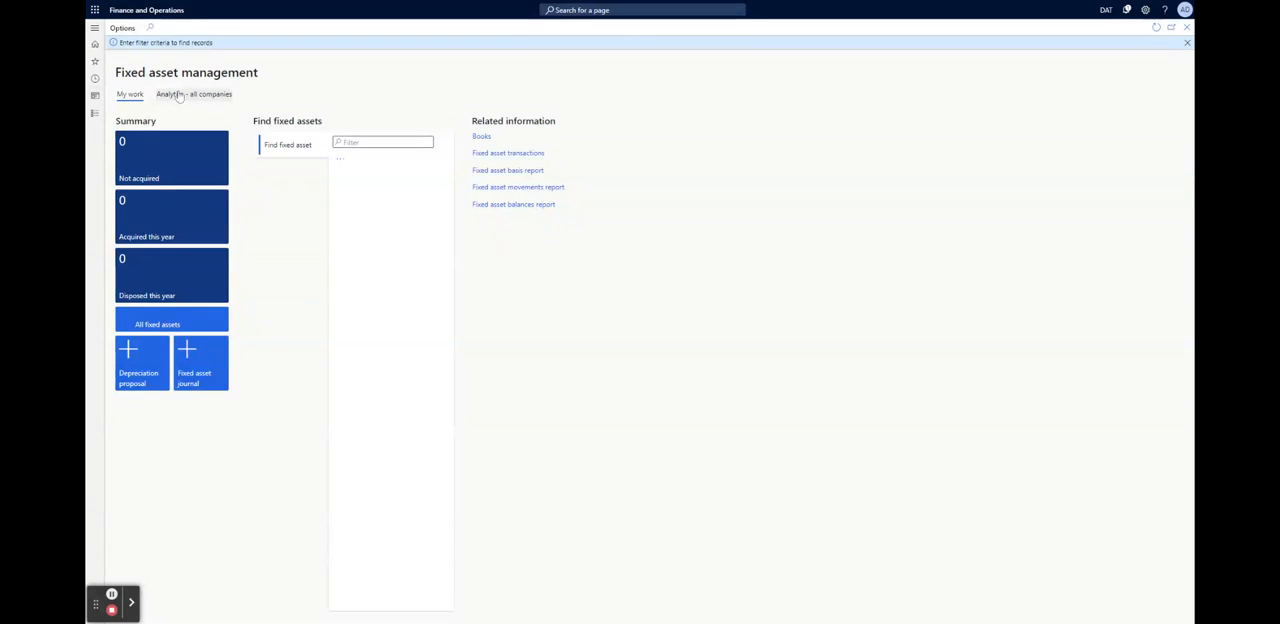
{"action": "left_click", "coordinate": [129, 109]}
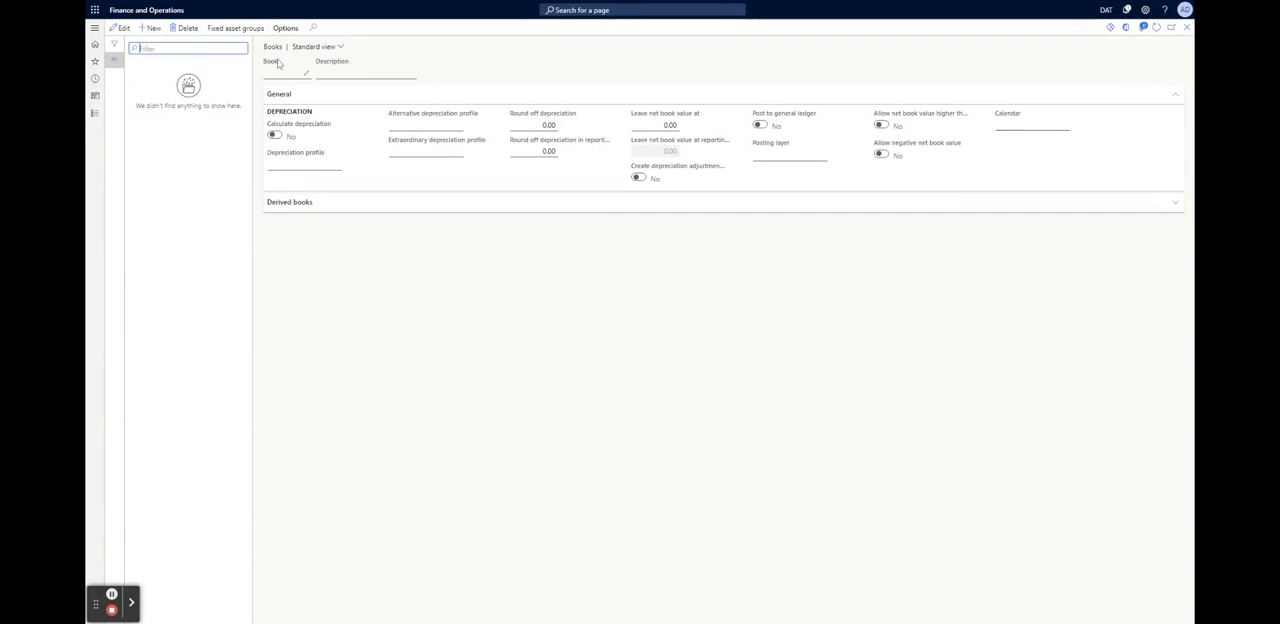
Check the Books page's view choices and the fixed asset groups' page options, and close everything to return to the home page
{"action": "left_click", "coordinate": [338, 49]}
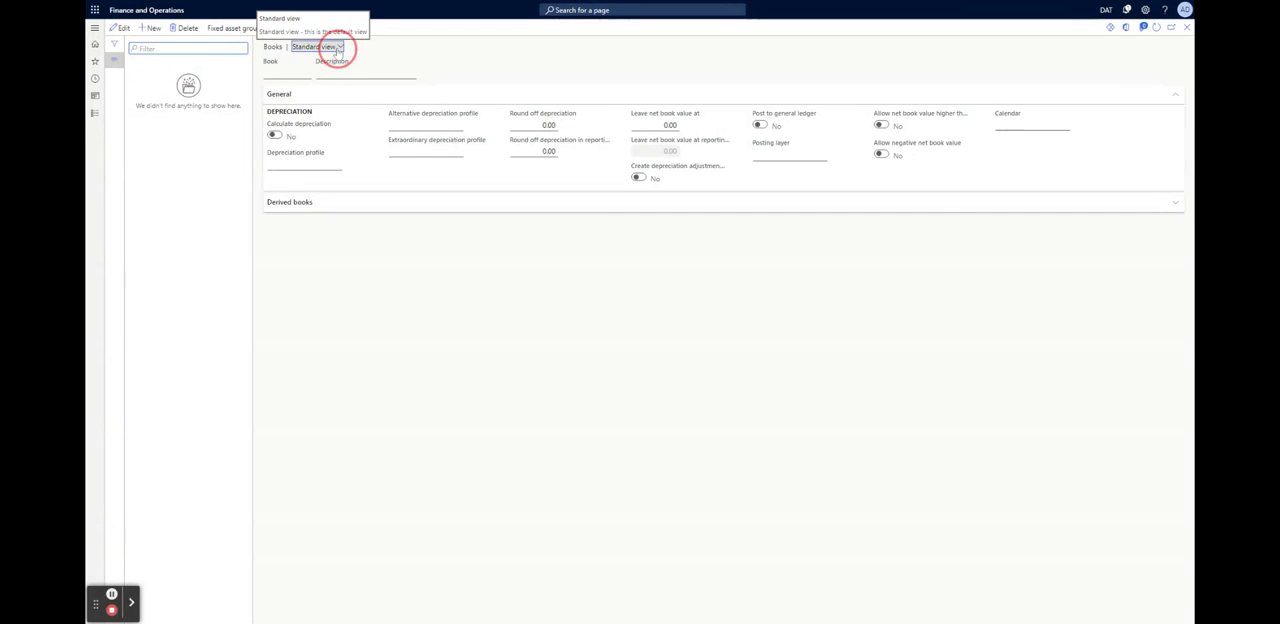
{"action": "left_click", "coordinate": [446, 35]}
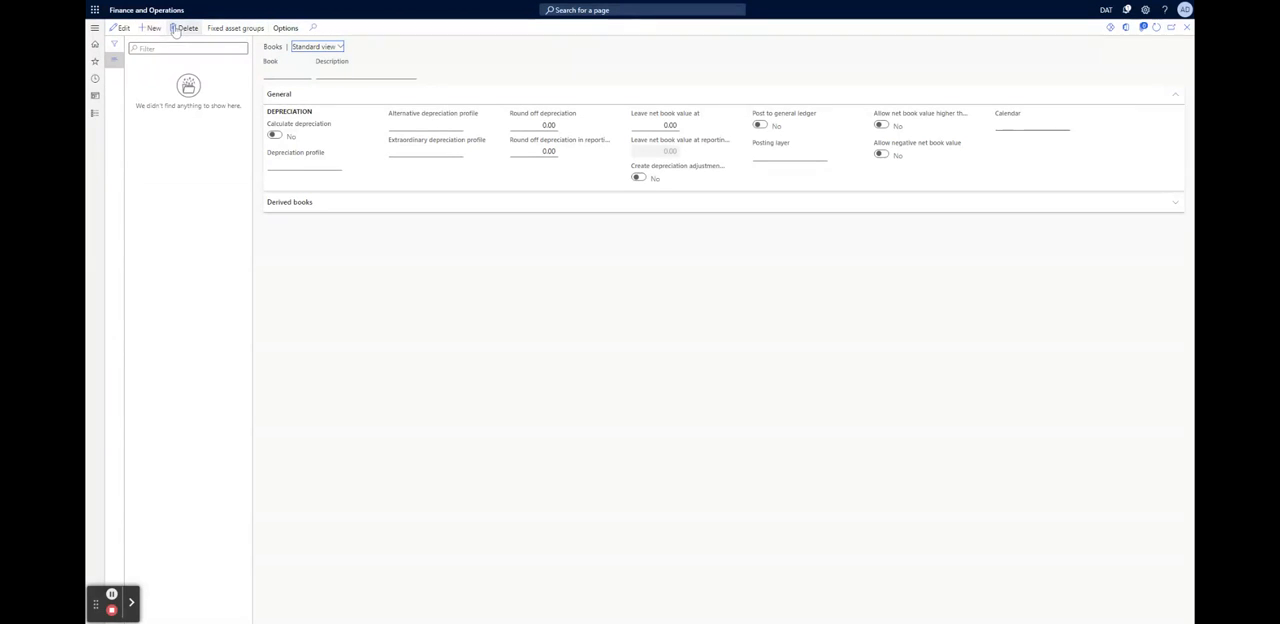
{"action": "left_click", "coordinate": [245, 30]}
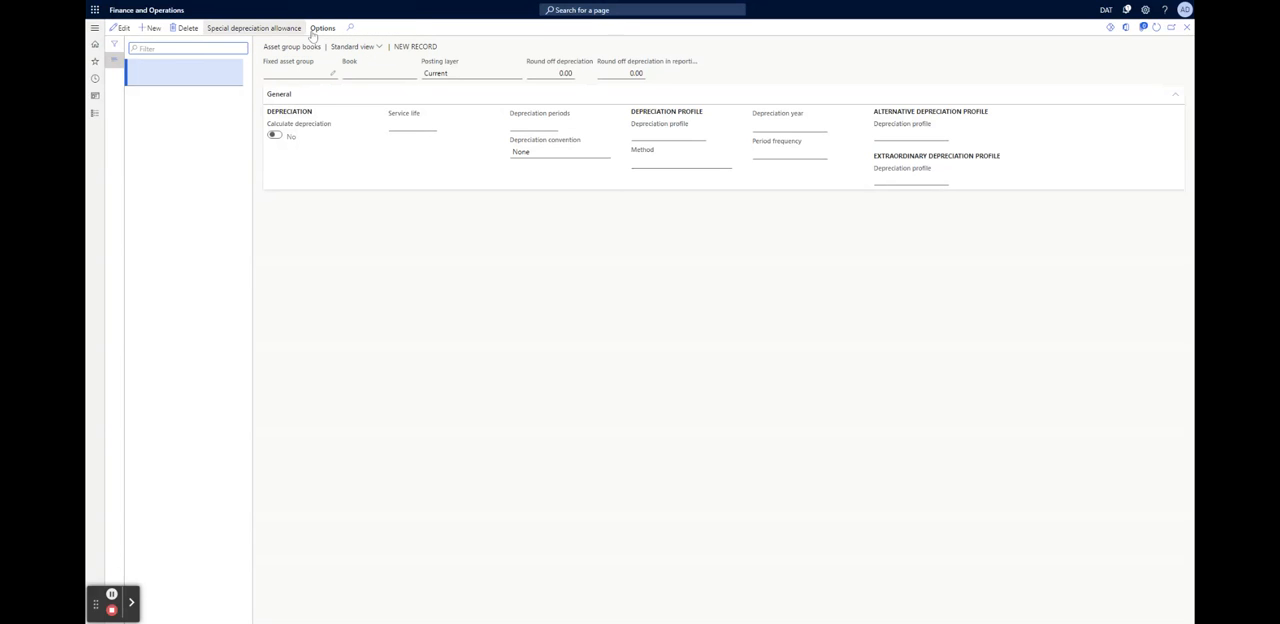
{"action": "left_click", "coordinate": [322, 28]}
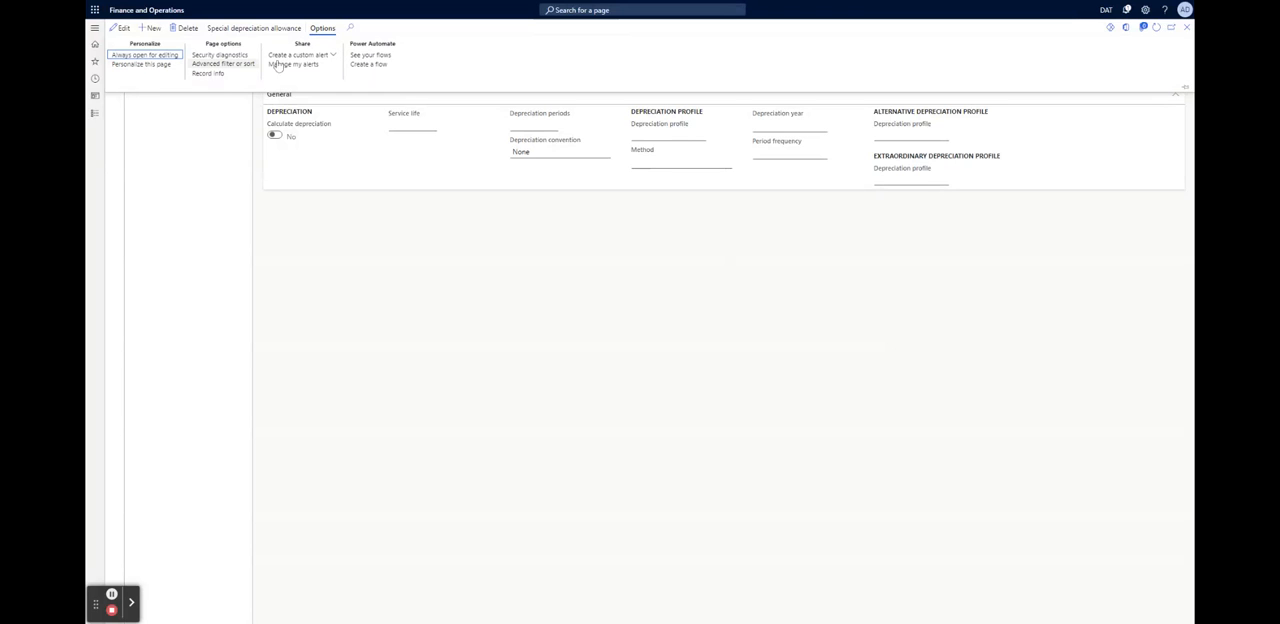
{"action": "left_click", "coordinate": [1187, 27]}
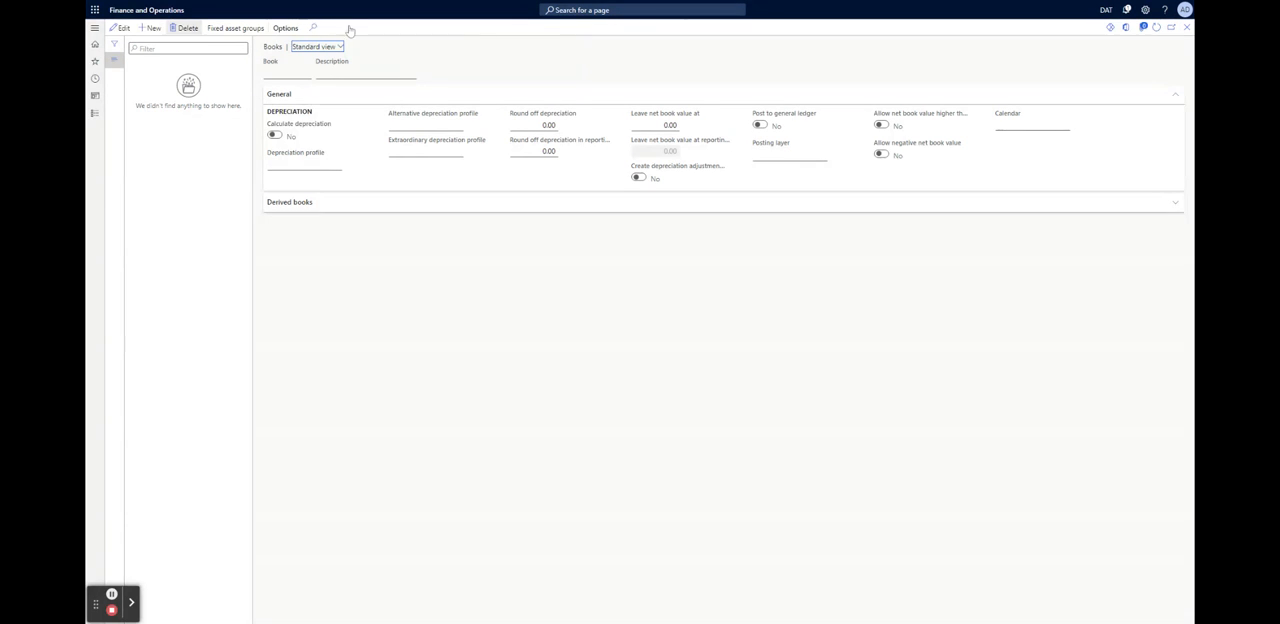
{"action": "left_click", "coordinate": [1187, 27]}
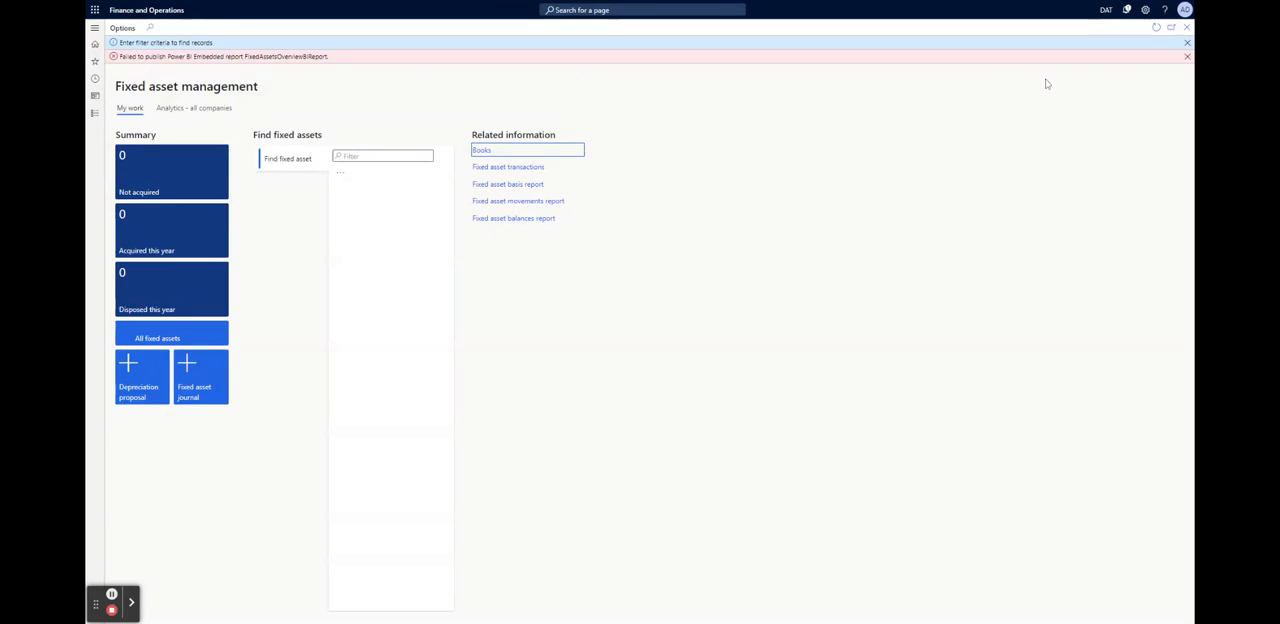
{"action": "left_click", "coordinate": [1187, 56]}
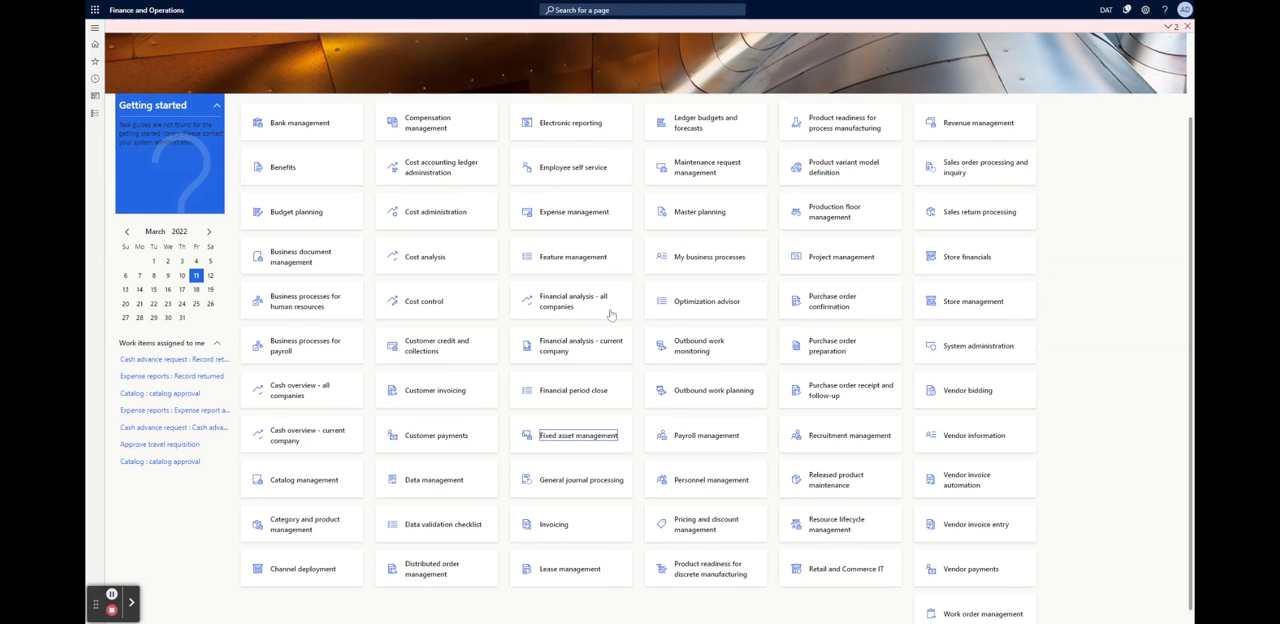
Open the General journal processing workspace and browse the not-posted, current-period and previous-period journal lists, ending on "My not posted"
{"action": "left_click", "coordinate": [571, 485]}
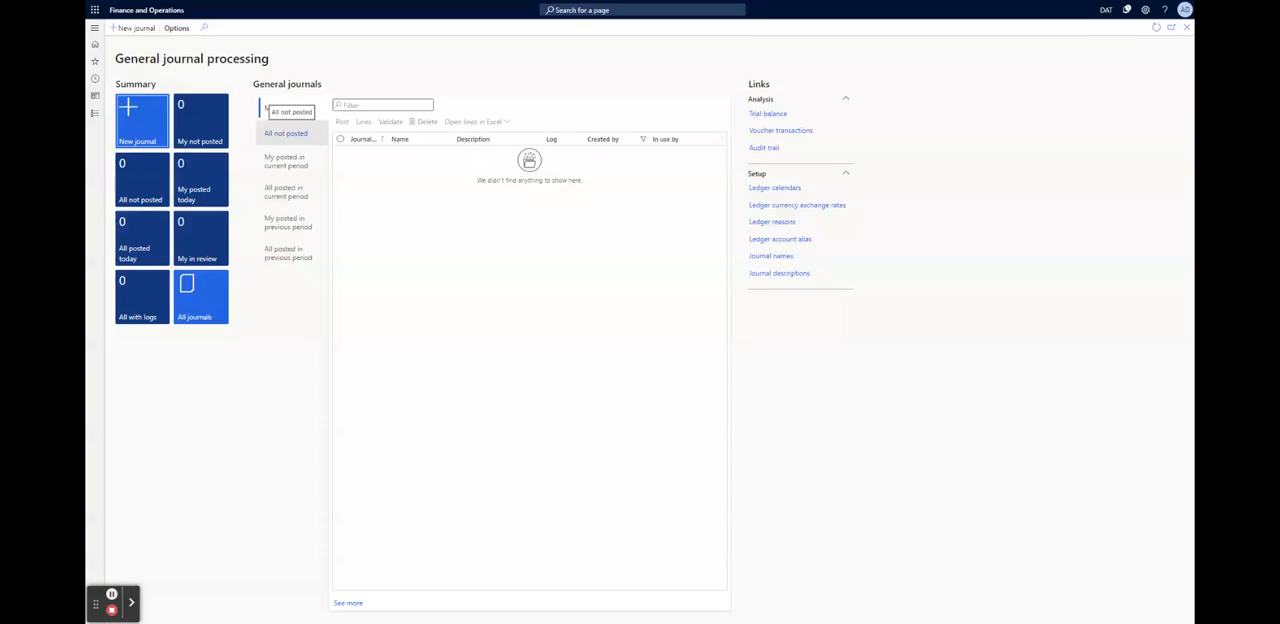
{"action": "left_click", "coordinate": [285, 134]}
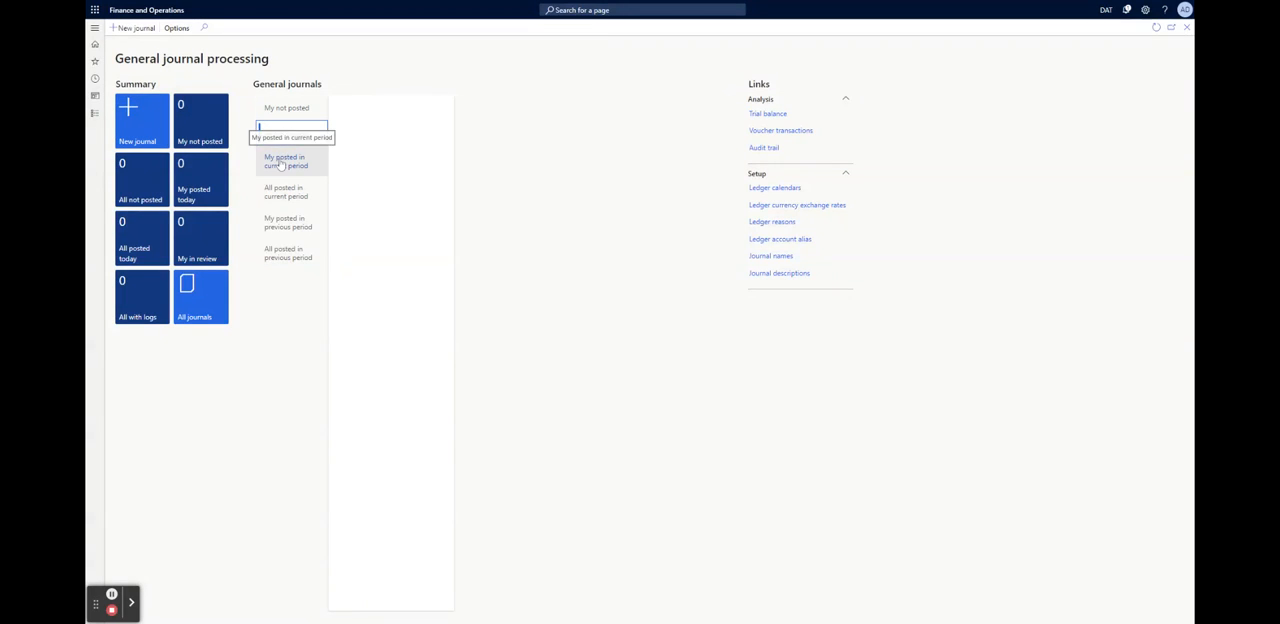
{"action": "left_click", "coordinate": [285, 161]}
{"action": "left_click", "coordinate": [280, 194]}
{"action": "left_click", "coordinate": [286, 224]}
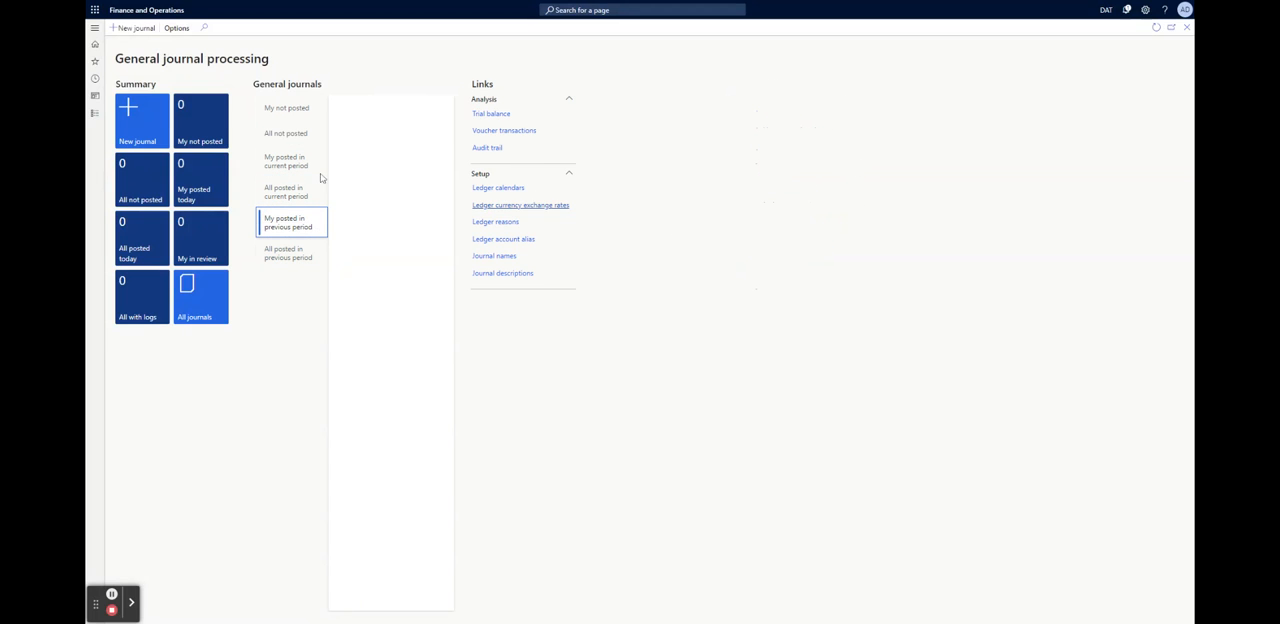
{"action": "left_click", "coordinate": [290, 254]}
{"action": "left_click", "coordinate": [286, 107]}
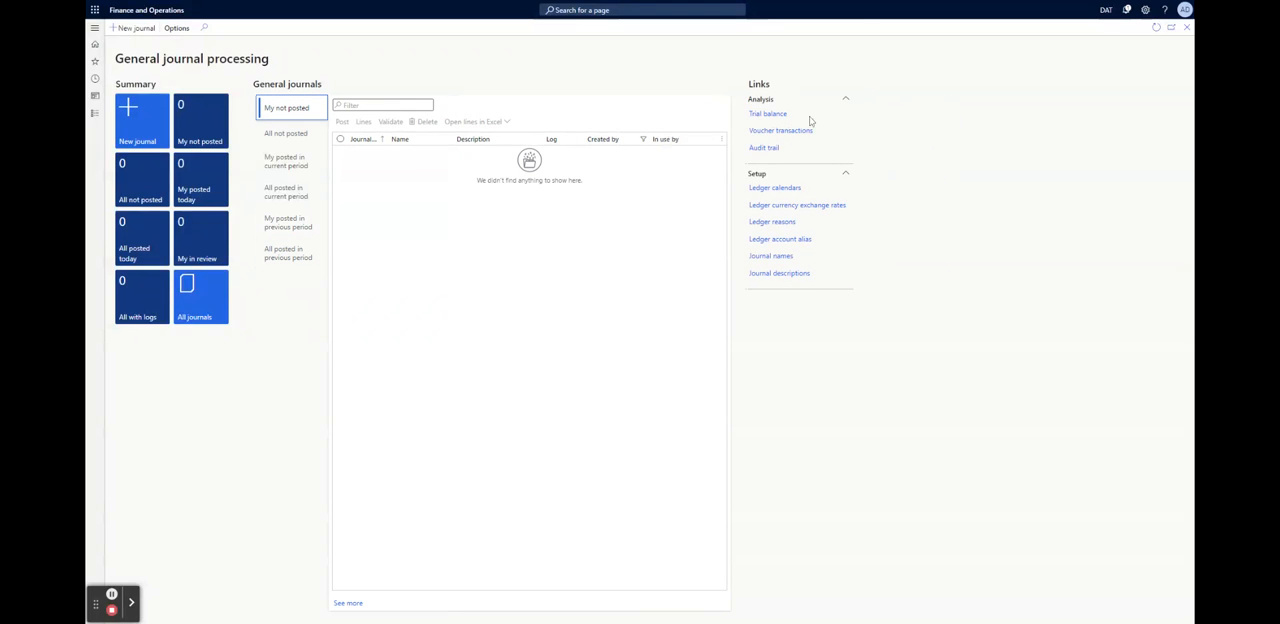
Open the Trial balance from the General journal processing workspace's analysis links
{"action": "left_click", "coordinate": [769, 115]}
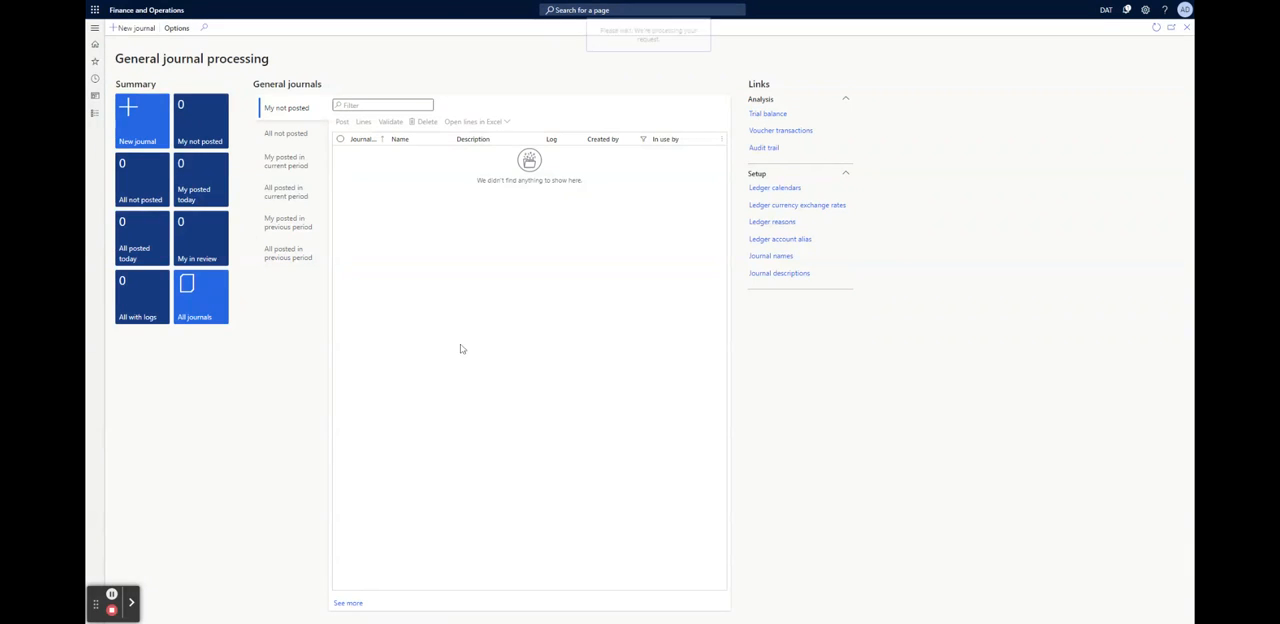
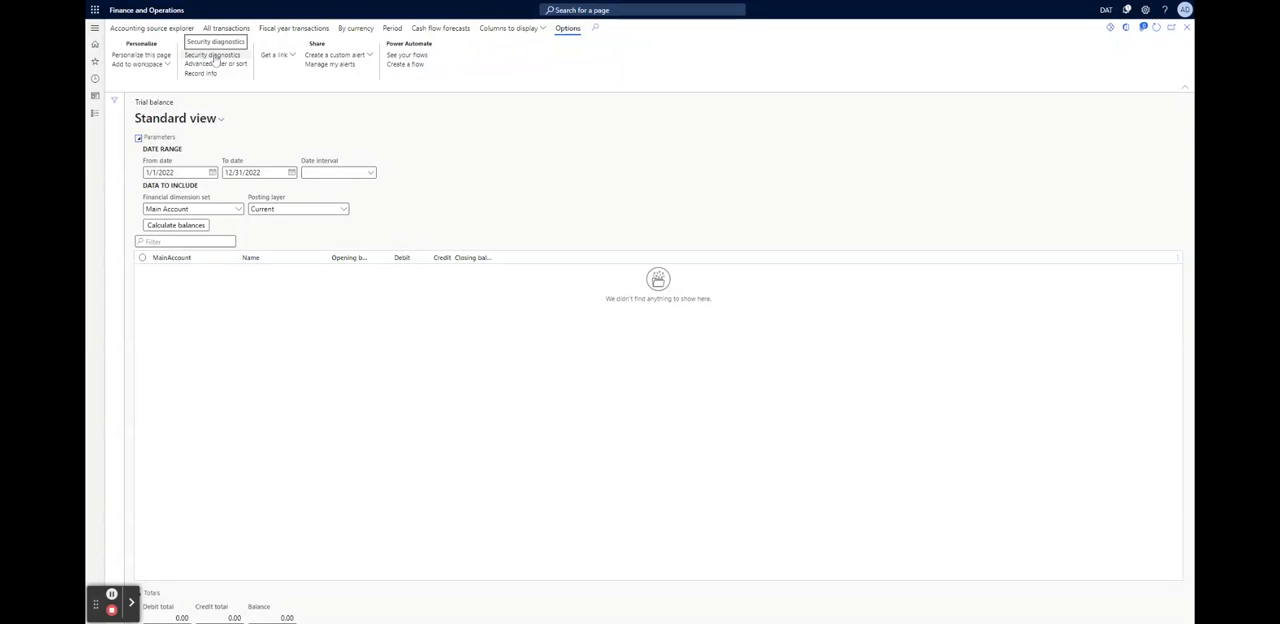
Check the Trial balance's column display options and its period balances, and close the period balances page
{"action": "left_click", "coordinate": [496, 29]}
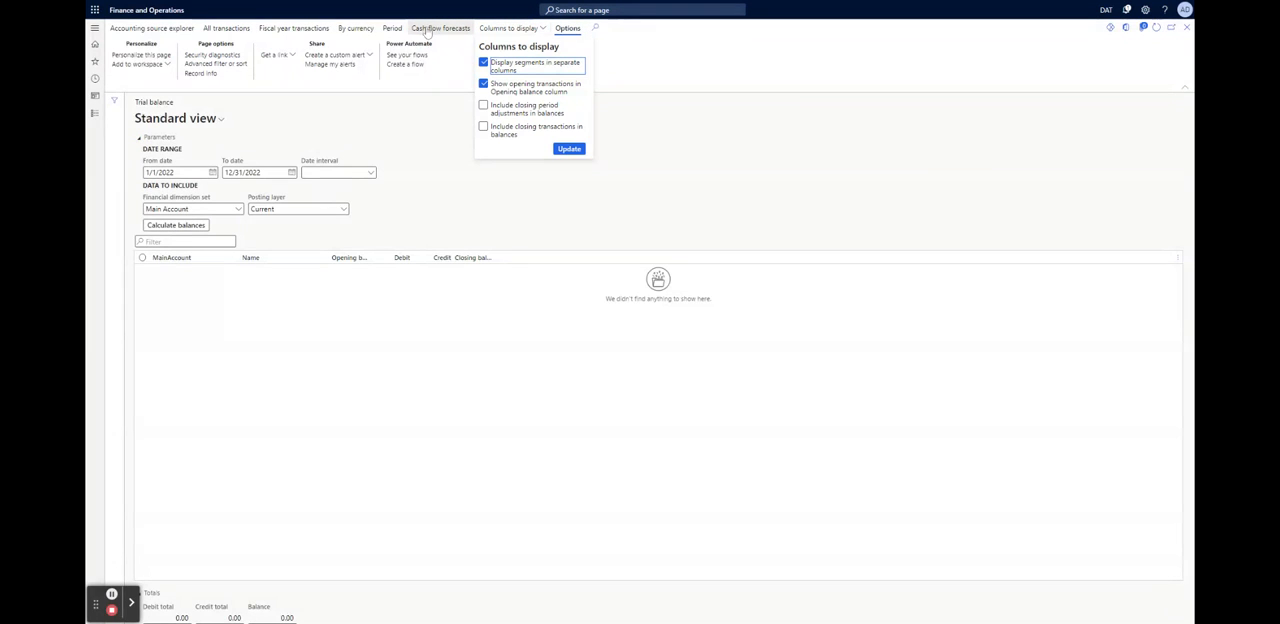
{"action": "left_click", "coordinate": [427, 29]}
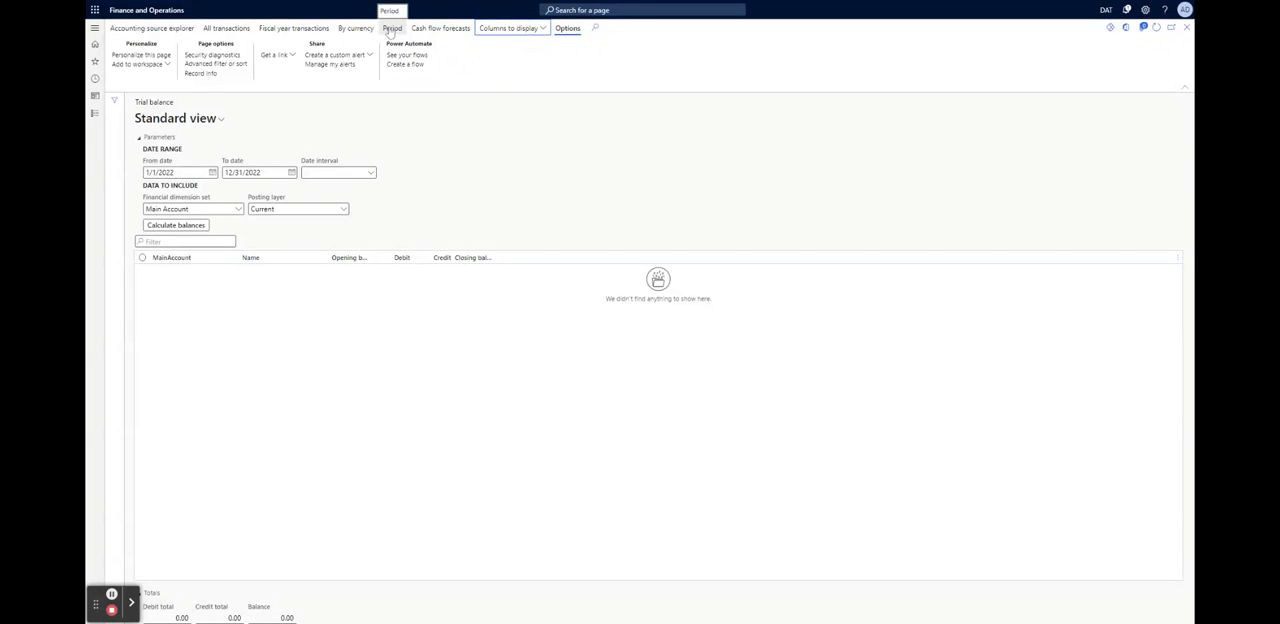
{"action": "left_click", "coordinate": [390, 29]}
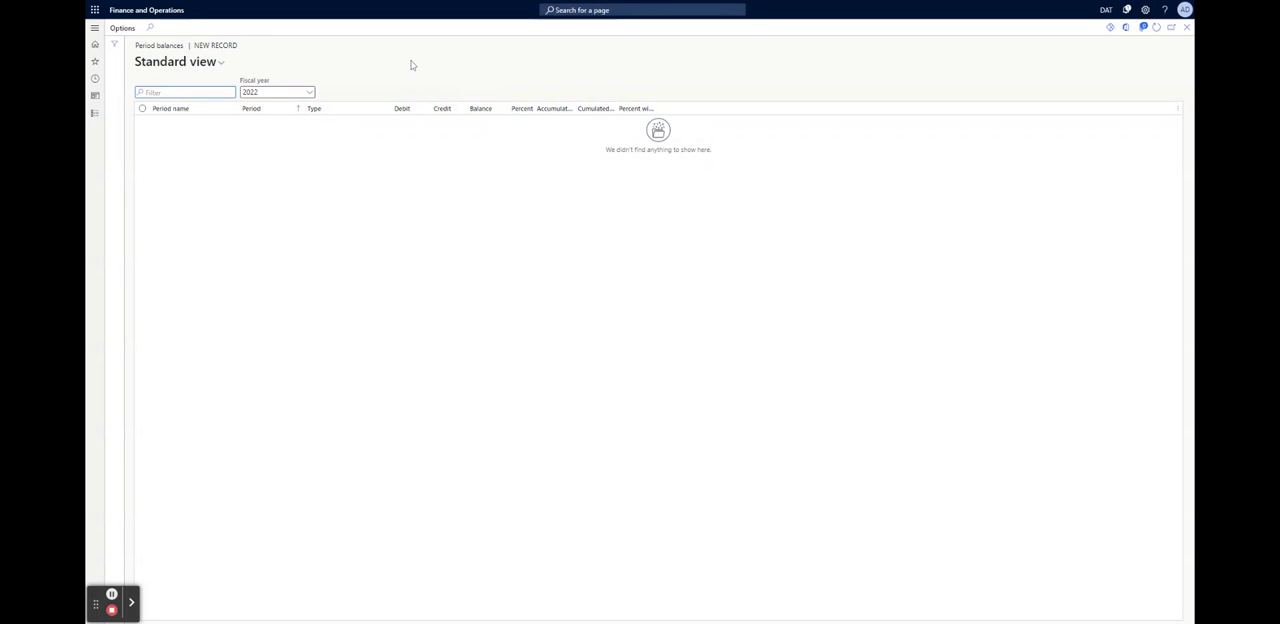
{"action": "left_click", "coordinate": [1186, 27]}
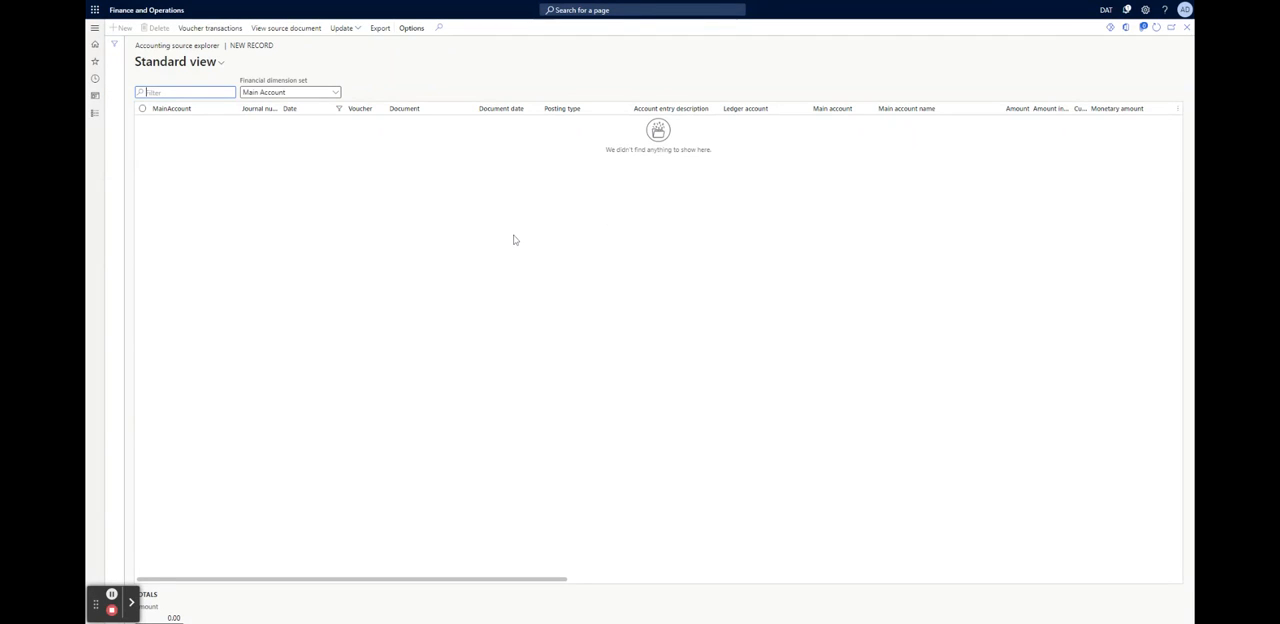
Review the Accounting source explorer's update parameters, and close it and the Trial balance to return to General journal processing
{"action": "left_click", "coordinate": [277, 33]}
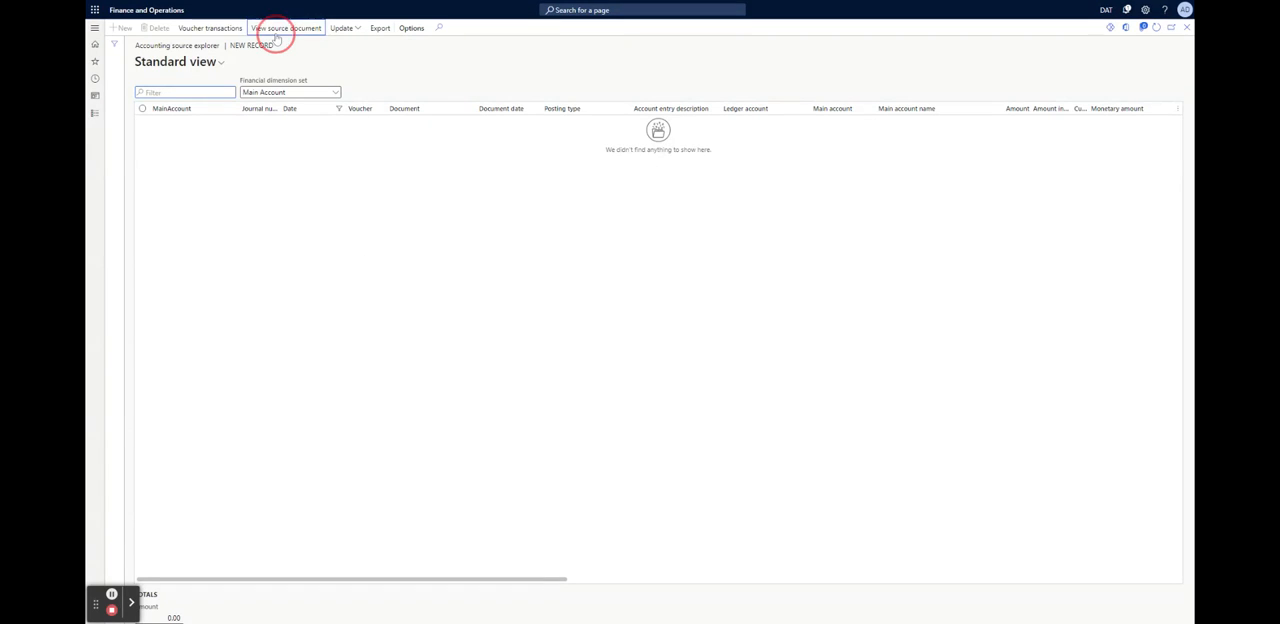
{"action": "left_click", "coordinate": [352, 32]}
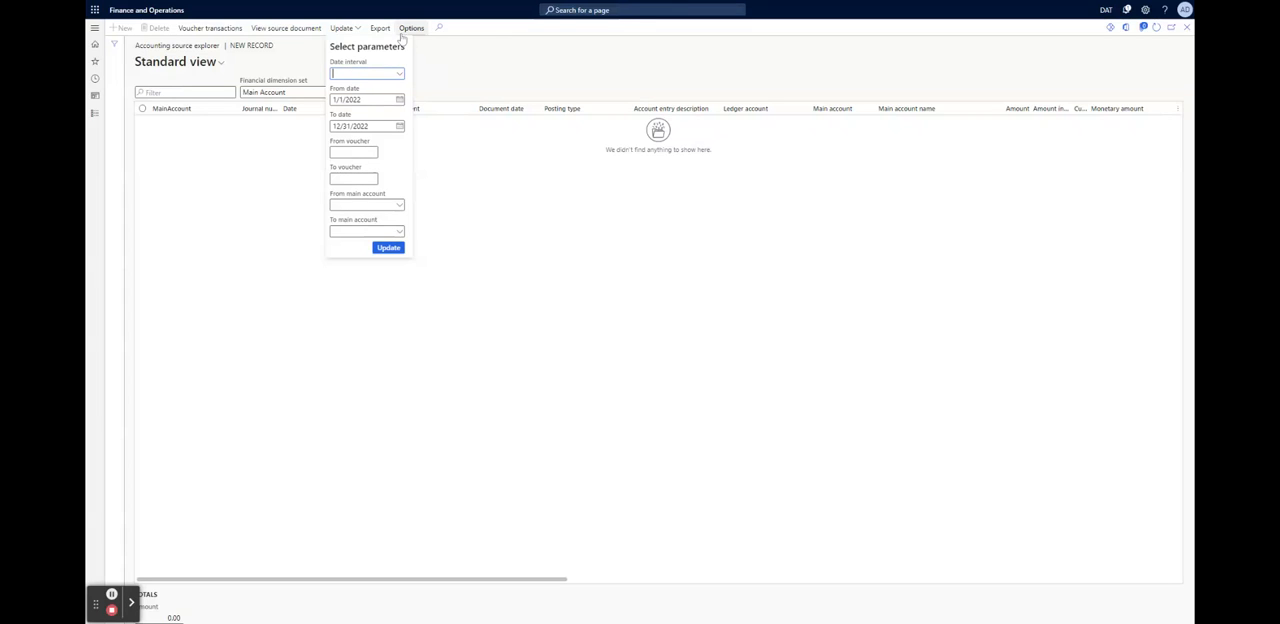
{"action": "left_click", "coordinate": [380, 30]}
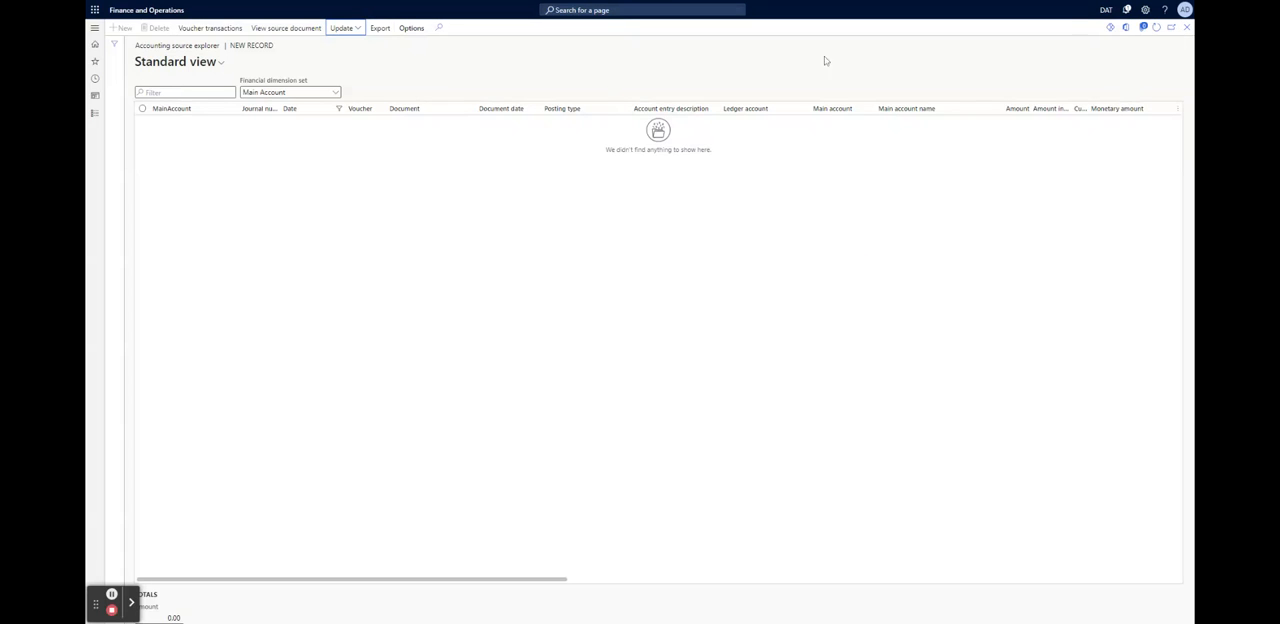
{"action": "left_click", "coordinate": [1187, 28]}
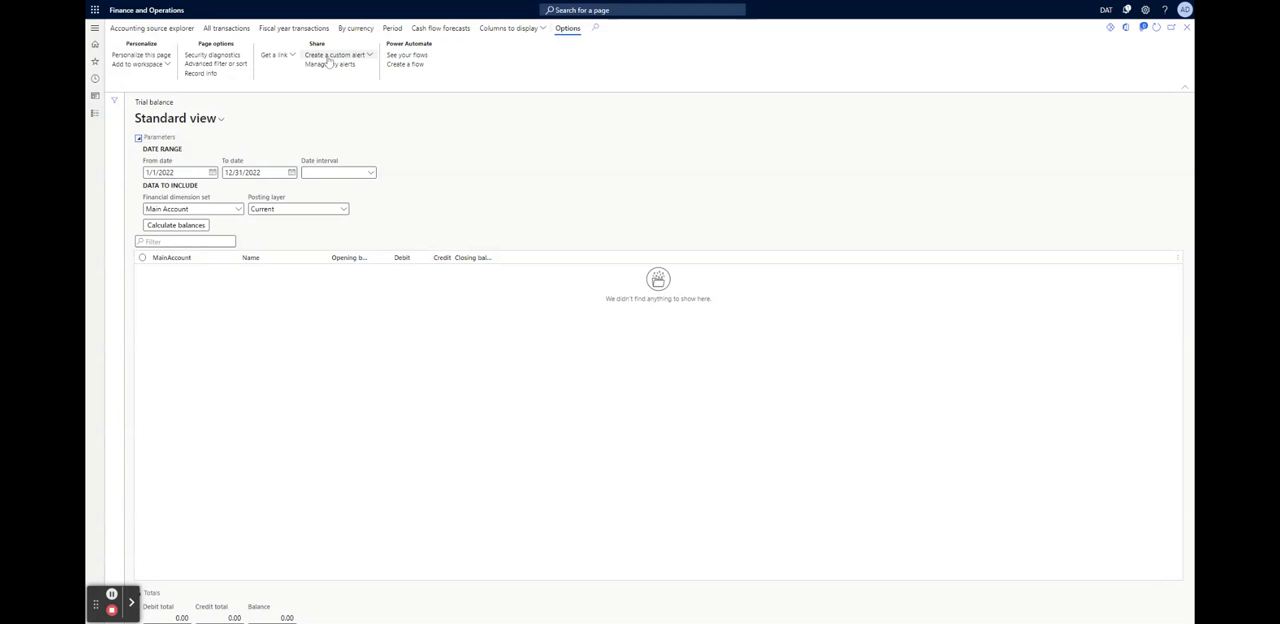
{"action": "left_click", "coordinate": [1187, 27]}
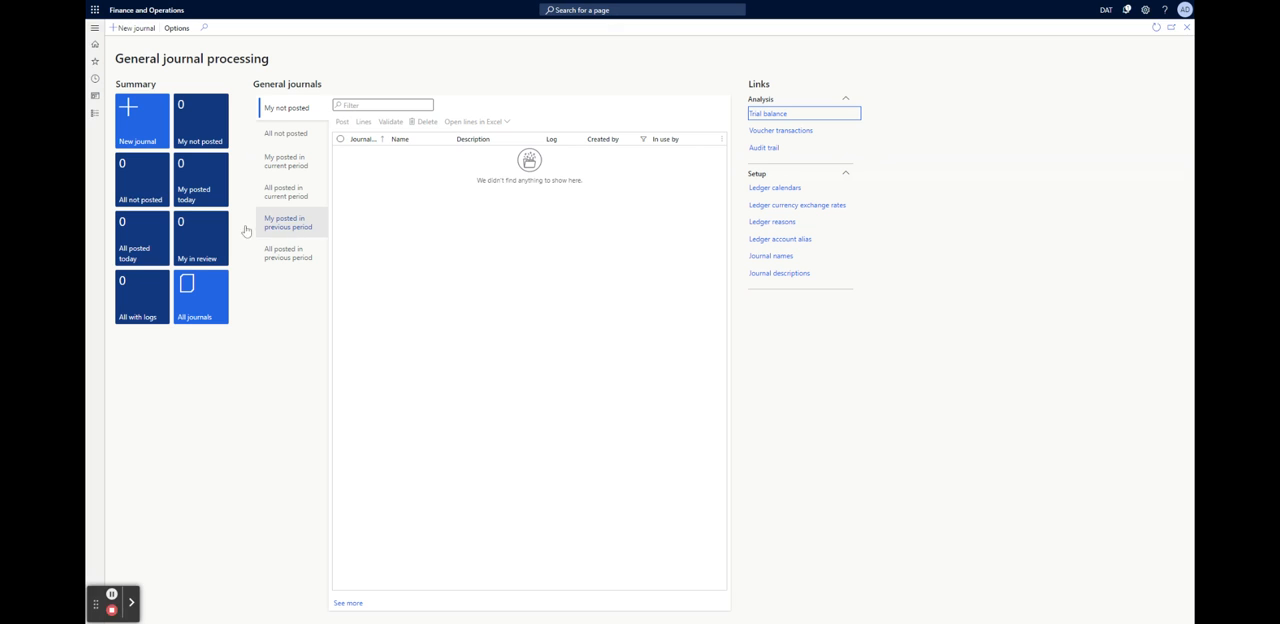
Create a new general journal and try "ERPgav" as its name
{"action": "left_click", "coordinate": [138, 122]}
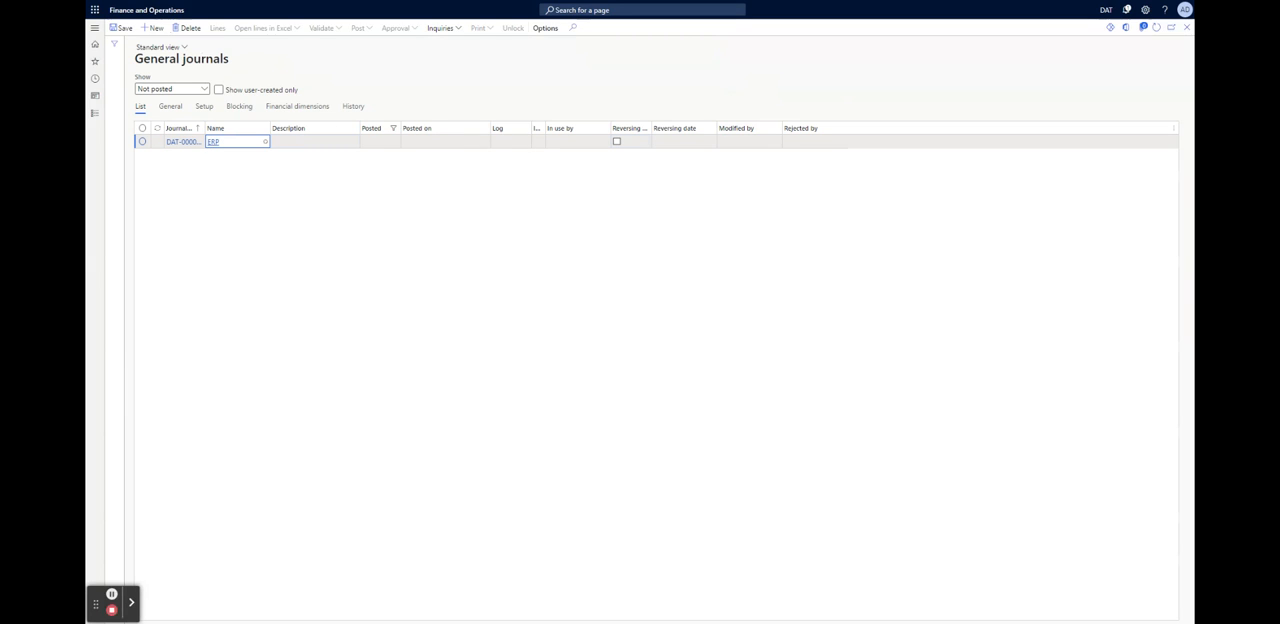
{"action": "left_click", "coordinate": [264, 141]}
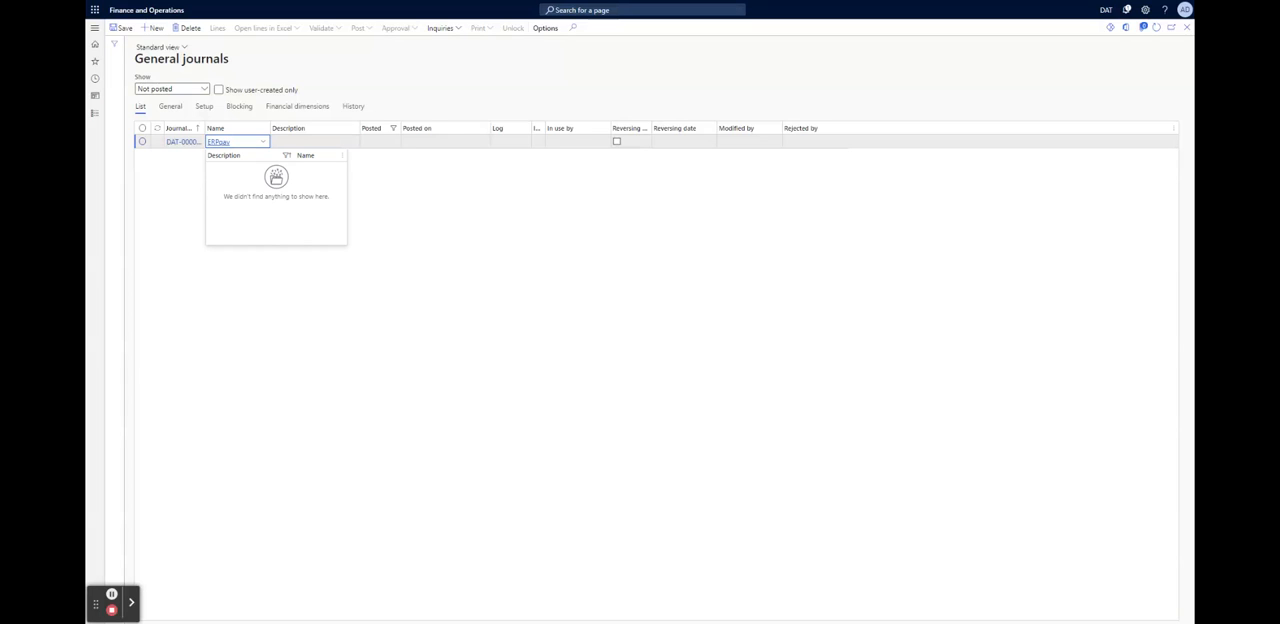
{"action": "left_click", "coordinate": [603, 348]}
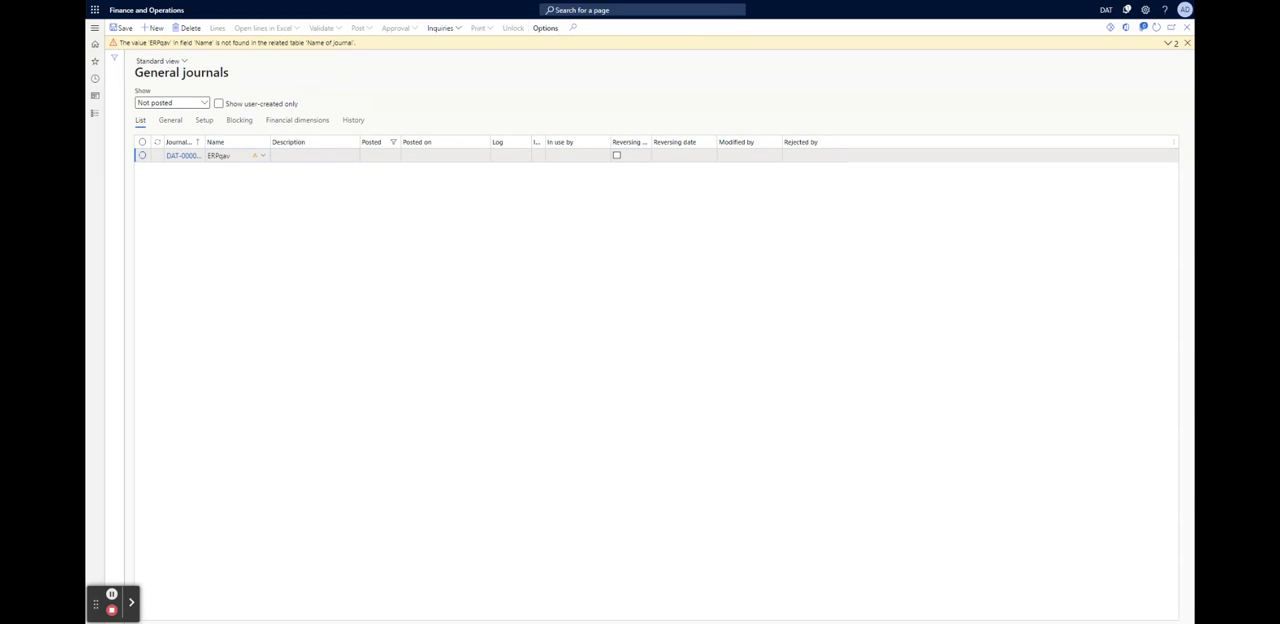
Clear the journal's name and try to pick an existing journal name from the lookup
{"action": "left_click", "coordinate": [246, 155]}
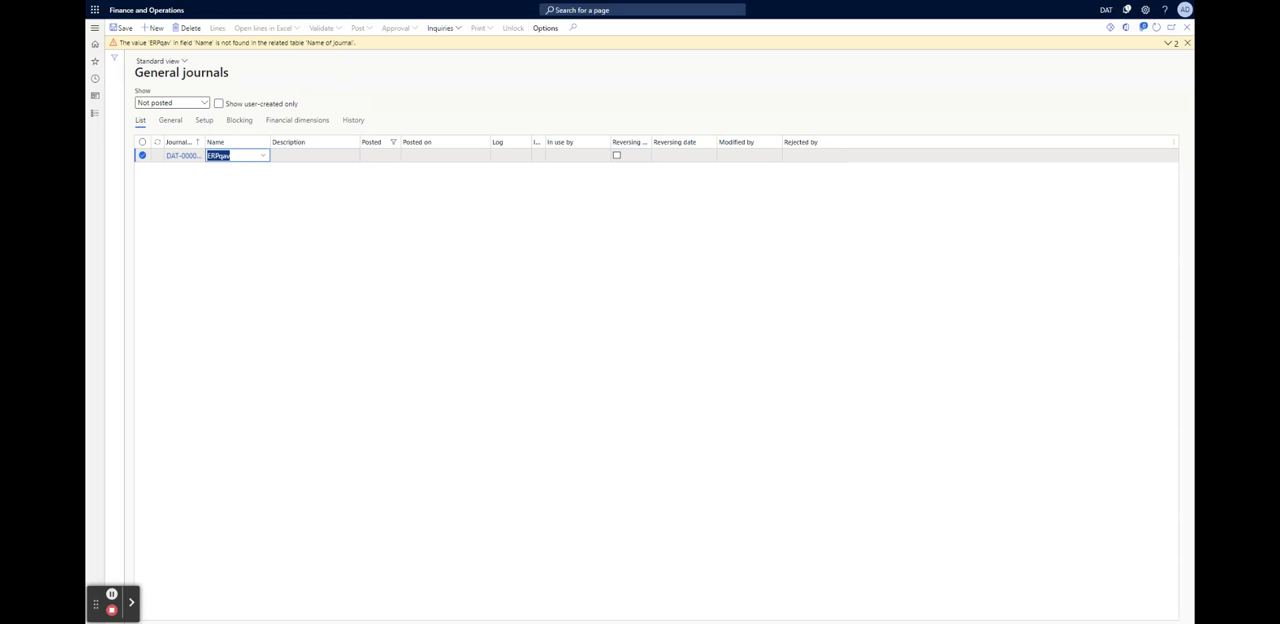
{"action": "key", "text": "BackSpace"}
{"action": "left_click", "coordinate": [266, 157]}
{"action": "left_click", "coordinate": [323, 250]}
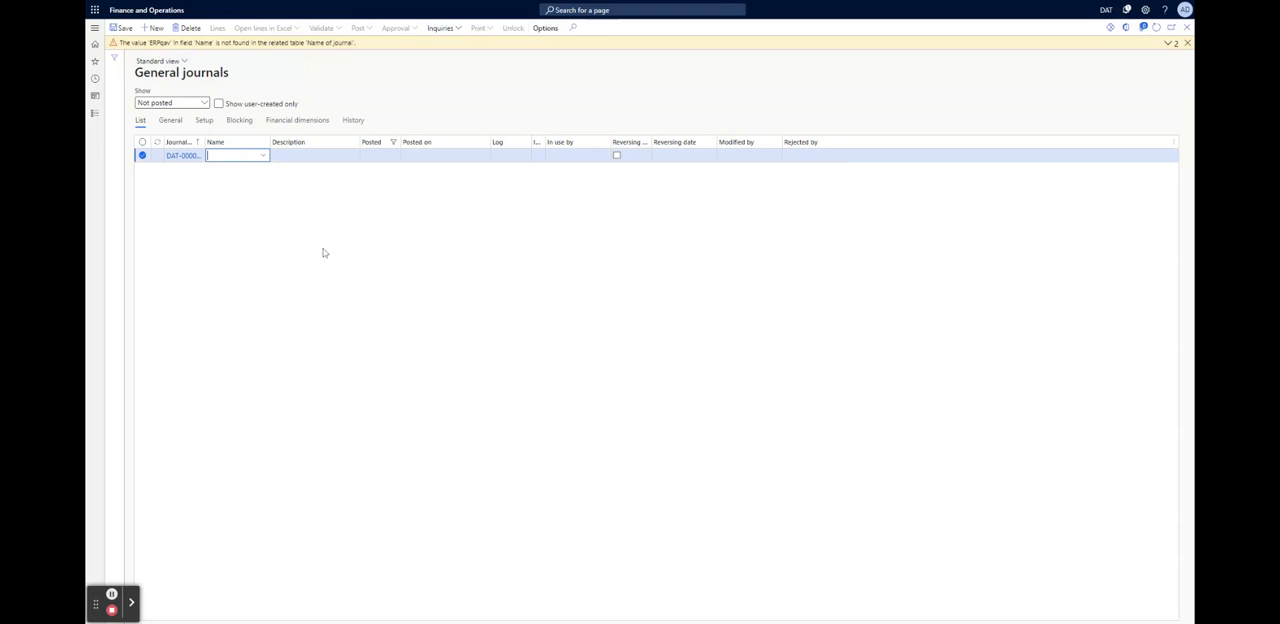
Try "Journal" as the journal's name, attempt to change which journals are shown, and dismiss the error
{"action": "left_click", "coordinate": [261, 157]}
{"action": "left_click", "coordinate": [263, 156]}
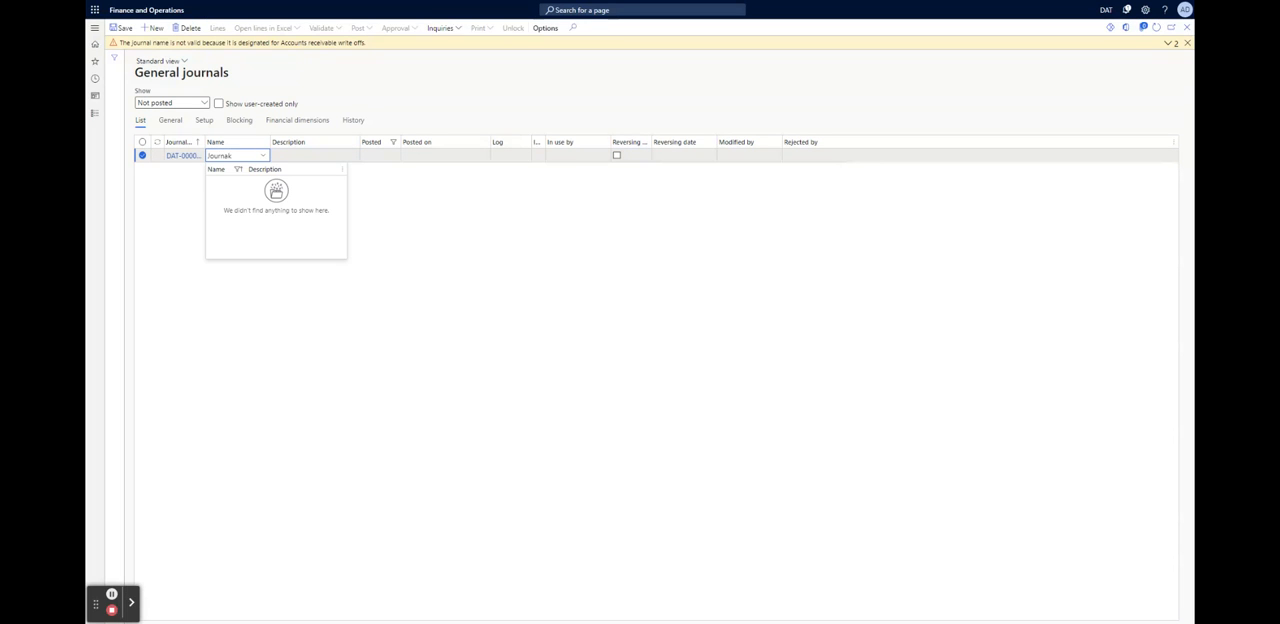
{"action": "type", "text": "Journak"}
{"action": "key", "text": "BackSpace"}
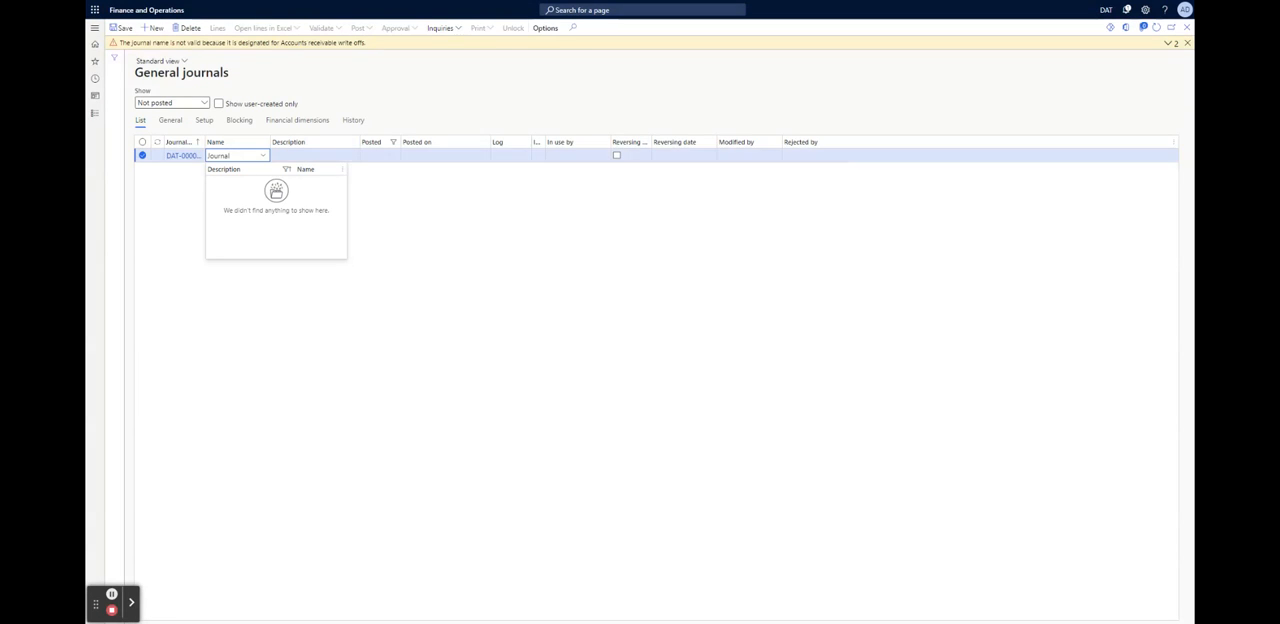
{"action": "left_click", "coordinate": [708, 264]}
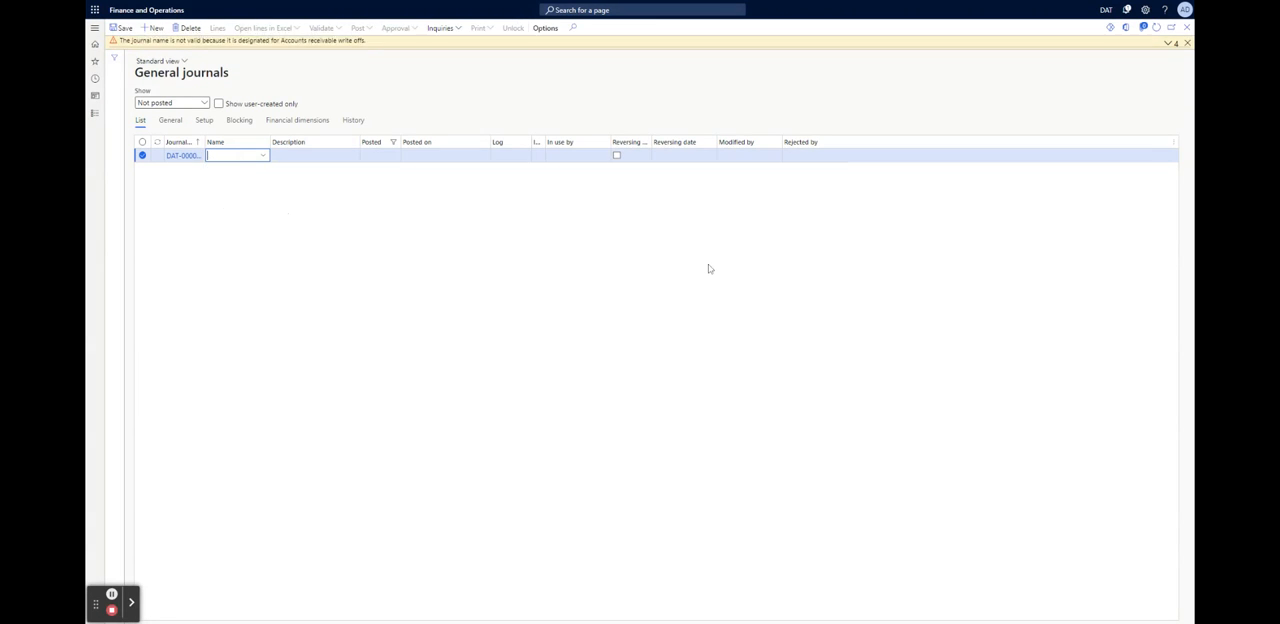
{"action": "left_click", "coordinate": [205, 103]}
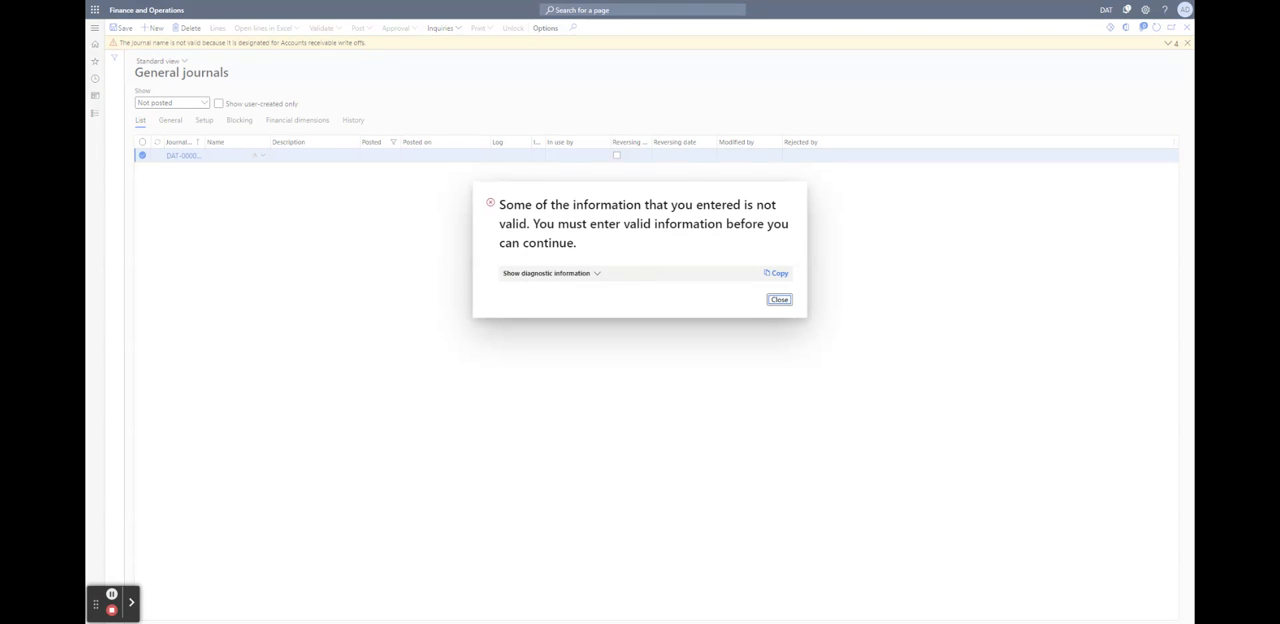
{"action": "left_click", "coordinate": [778, 299]}
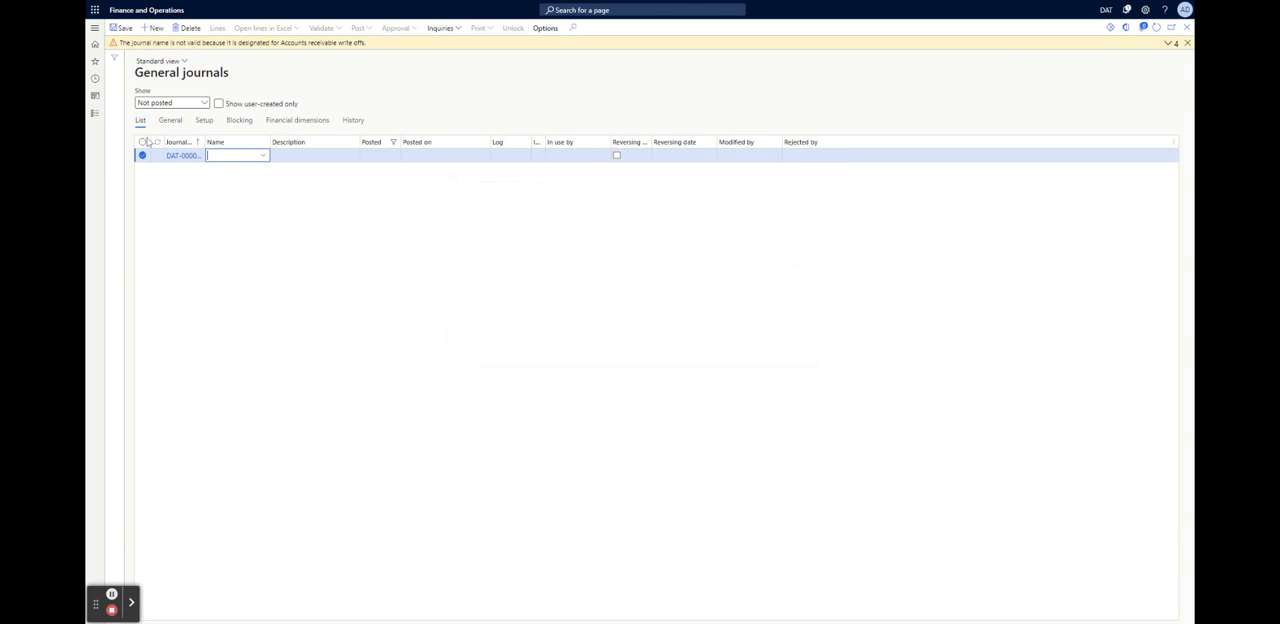
Try to add another journal, and try "Test" and "DAT" as names for the existing unsaved one
{"action": "left_click", "coordinate": [150, 28]}
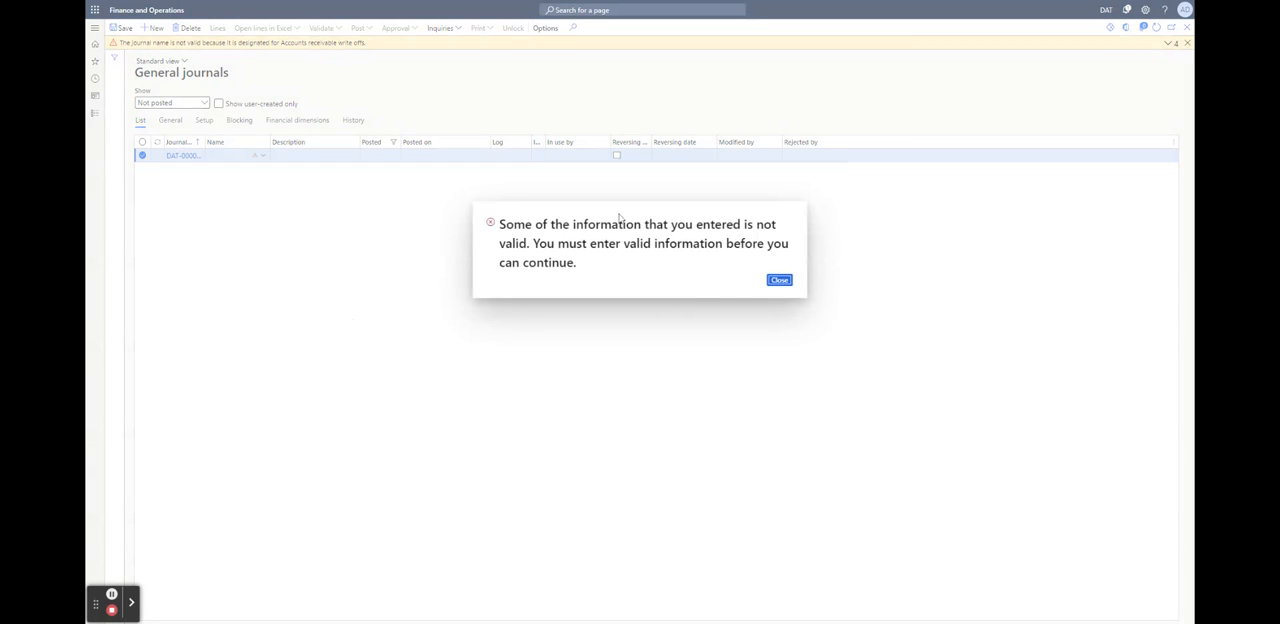
{"action": "left_click", "coordinate": [779, 279]}
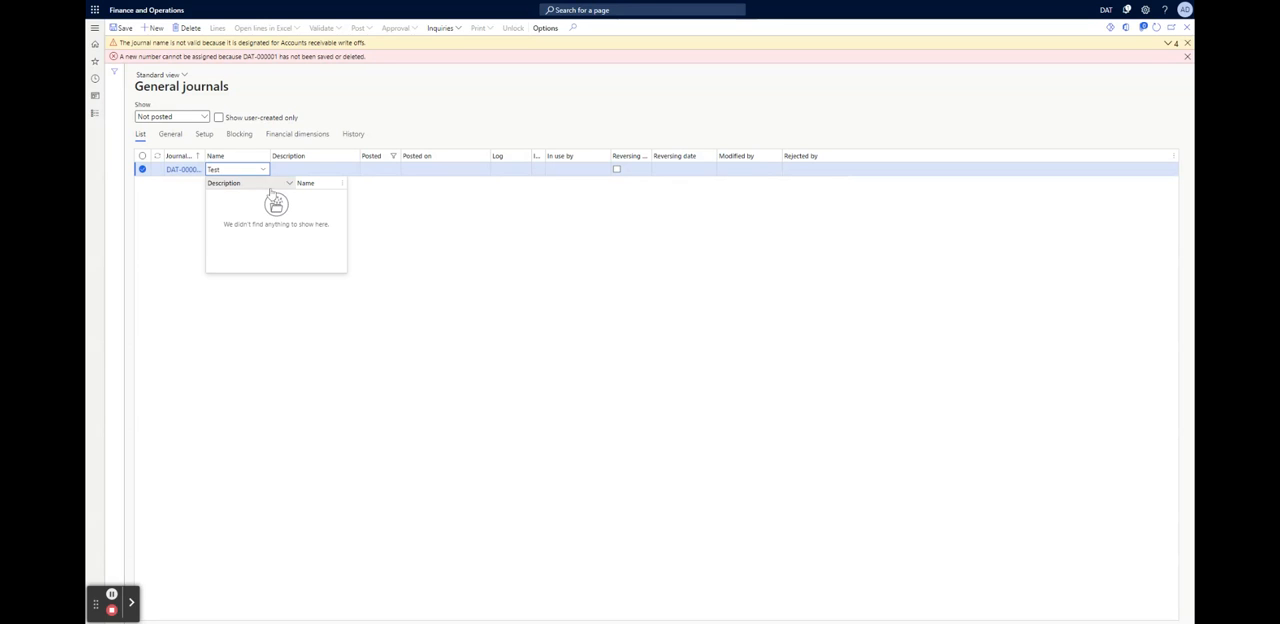
{"action": "left_click", "coordinate": [454, 126]}
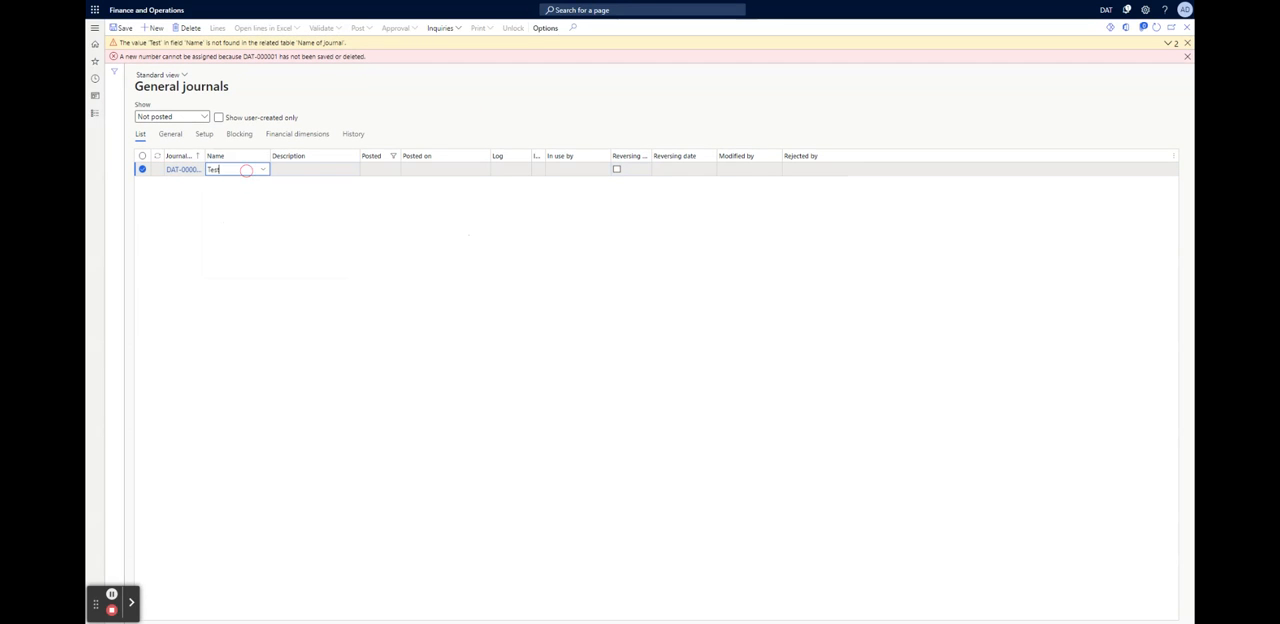
{"action": "left_click", "coordinate": [246, 170]}
{"action": "key", "text": "BackSpace"}
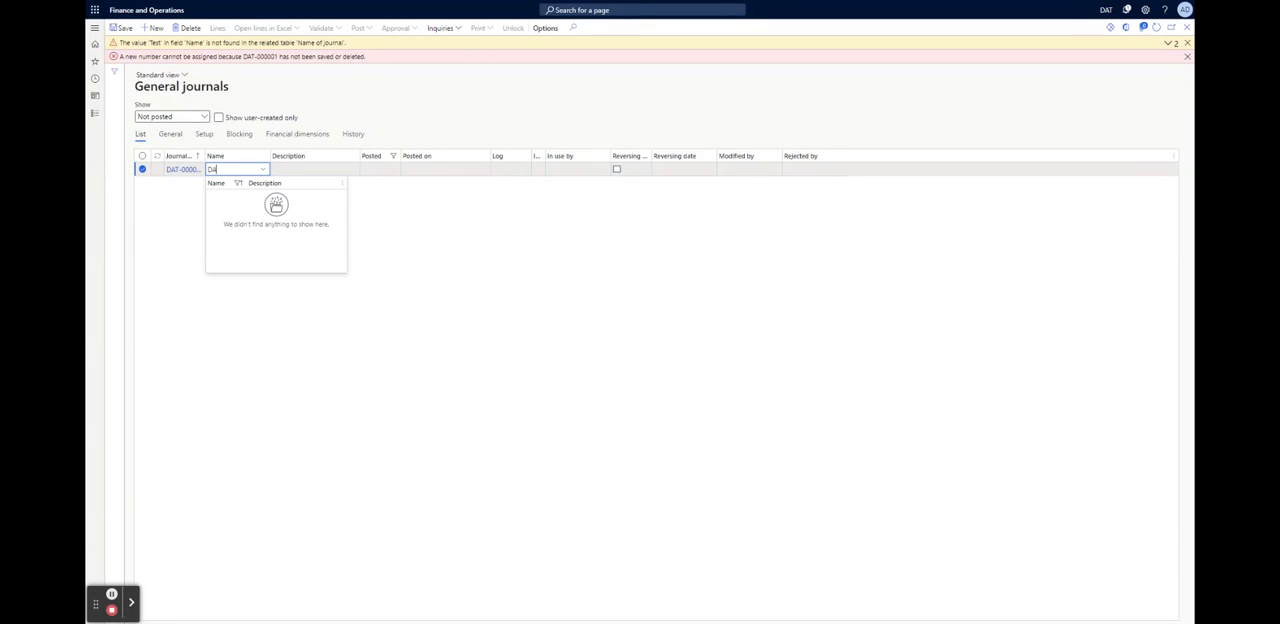
{"action": "left_click", "coordinate": [427, 118]}
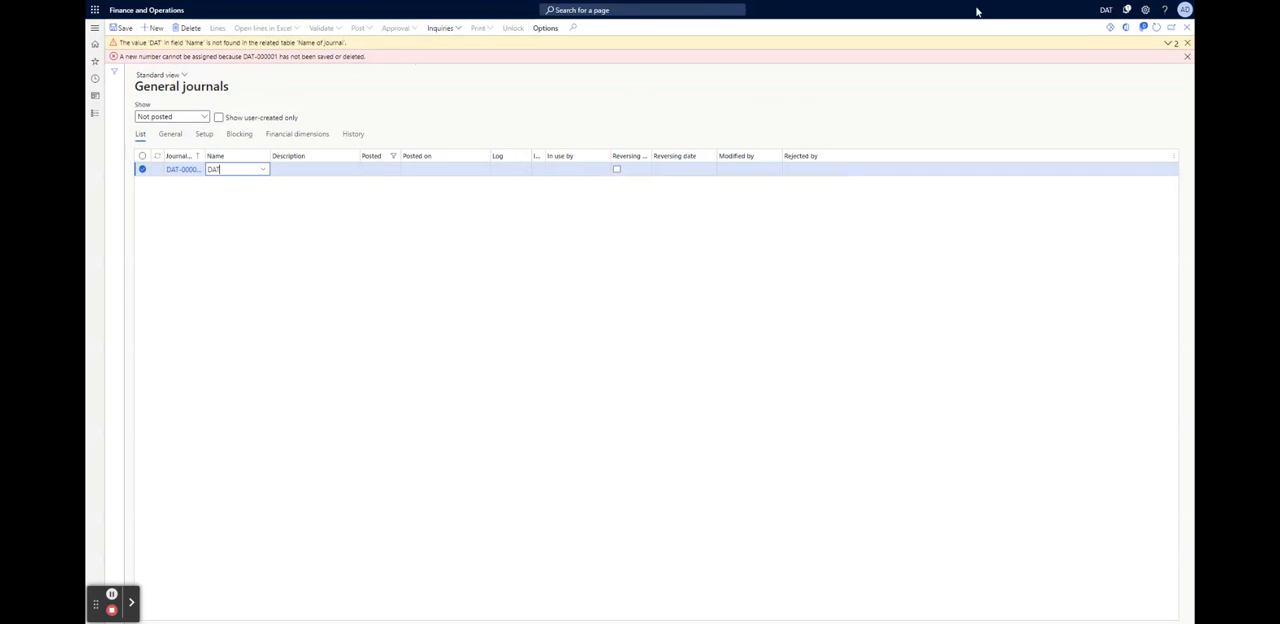
Delete the unsaved journal, confirm the deletion, and close the General journals page
{"action": "left_click", "coordinate": [189, 29]}
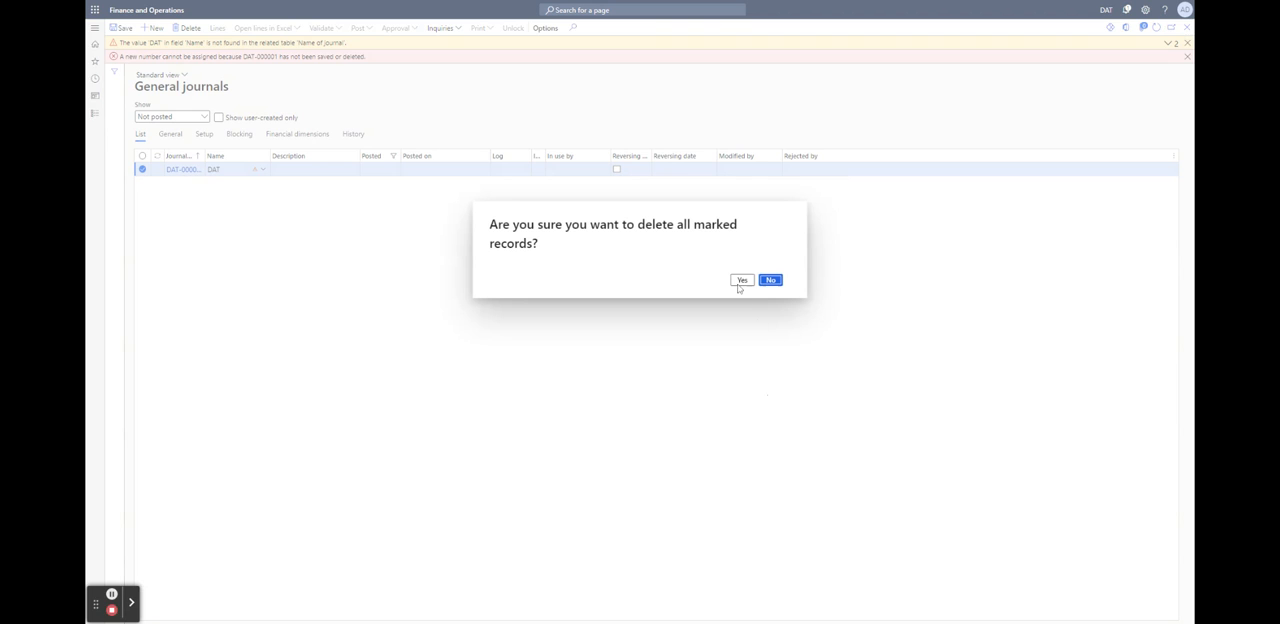
{"action": "left_click", "coordinate": [742, 280]}
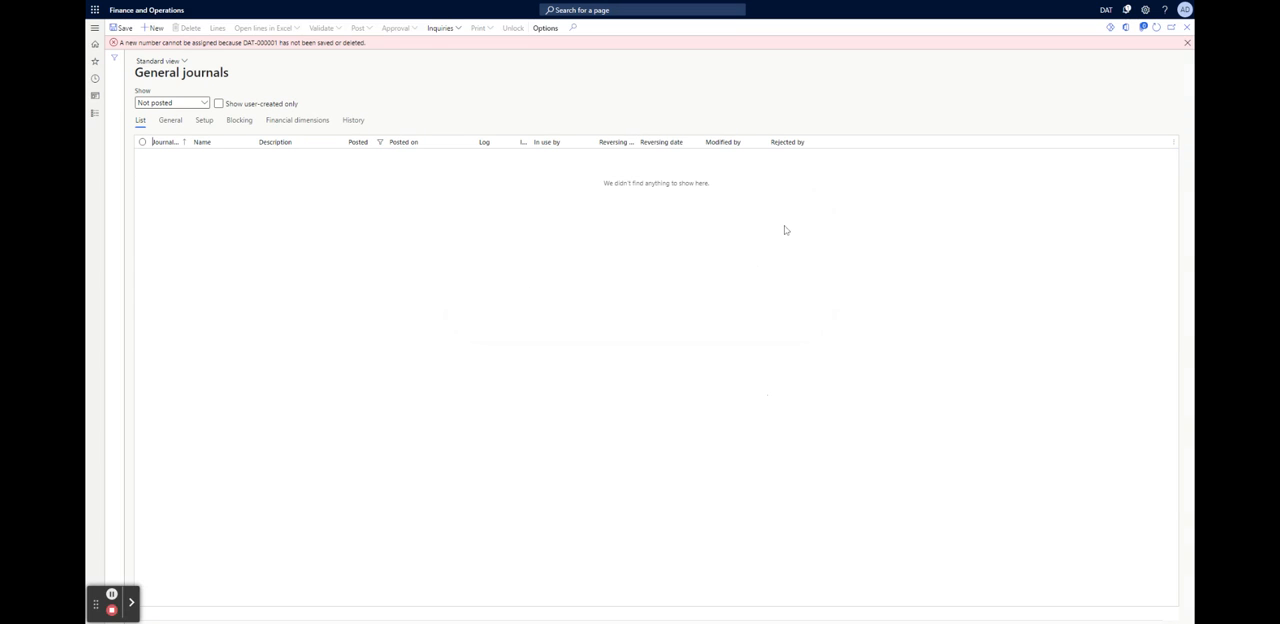
{"action": "left_click", "coordinate": [1187, 27]}
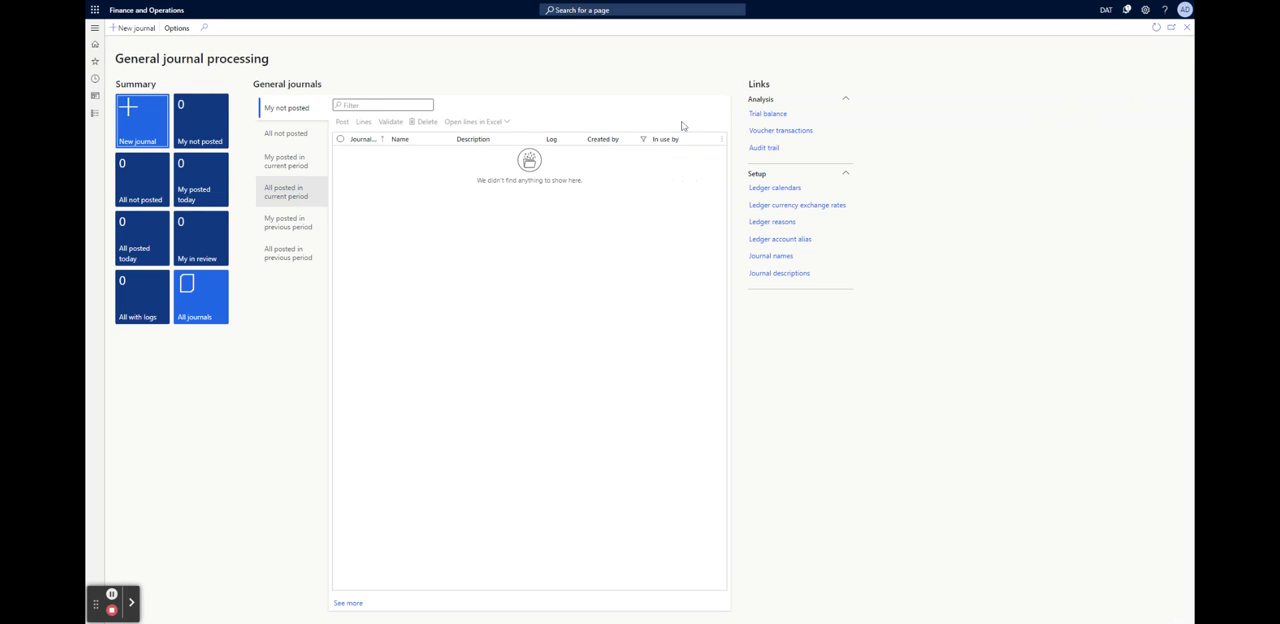
Return to the home page and try to open the Invoicing workspace twice, clearing the error messages in between
{"action": "left_click", "coordinate": [1187, 27]}
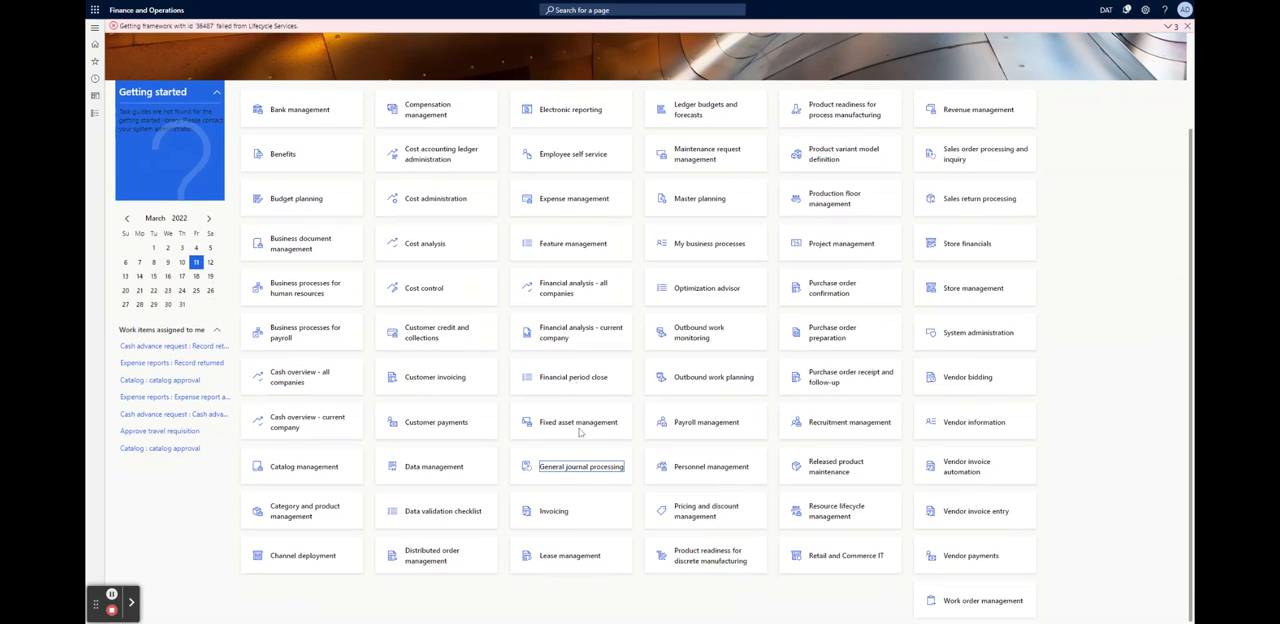
{"action": "left_click", "coordinate": [548, 511]}
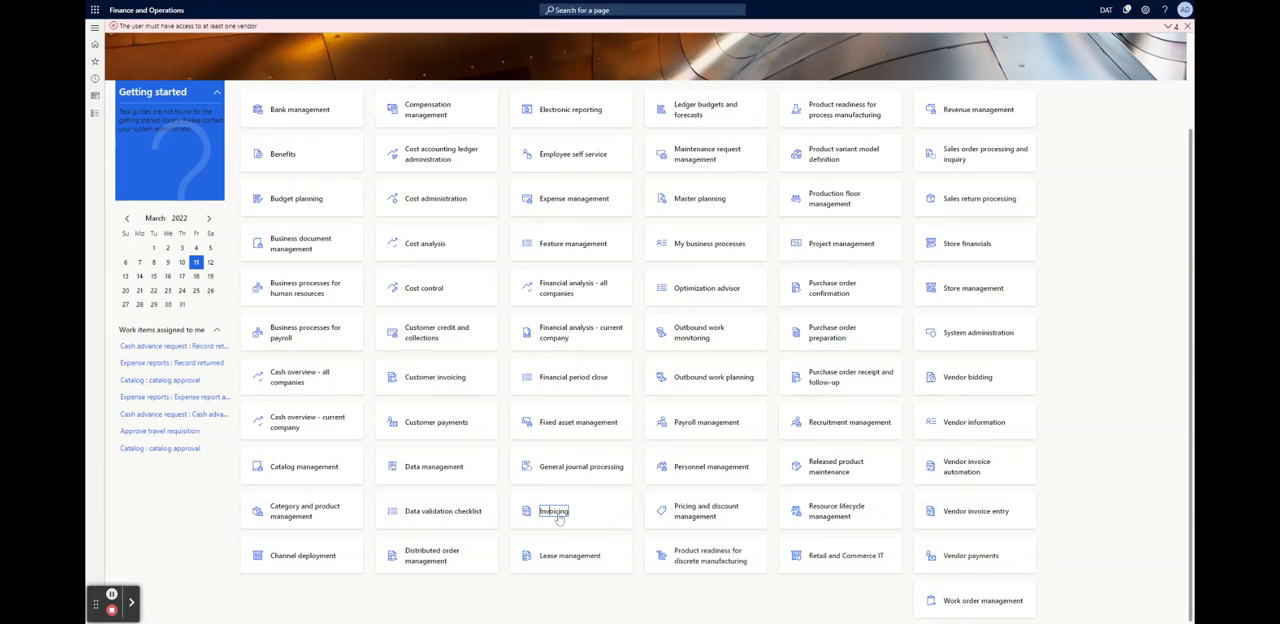
{"action": "scroll", "coordinate": [597, 304], "scroll_direction": "up", "scroll_amount": 1}
{"action": "scroll", "coordinate": [597, 304], "scroll_direction": "up", "scroll_amount": 1}
{"action": "scroll", "coordinate": [597, 304], "scroll_direction": "down", "scroll_amount": 2}
{"action": "left_click", "coordinate": [1187, 27]}
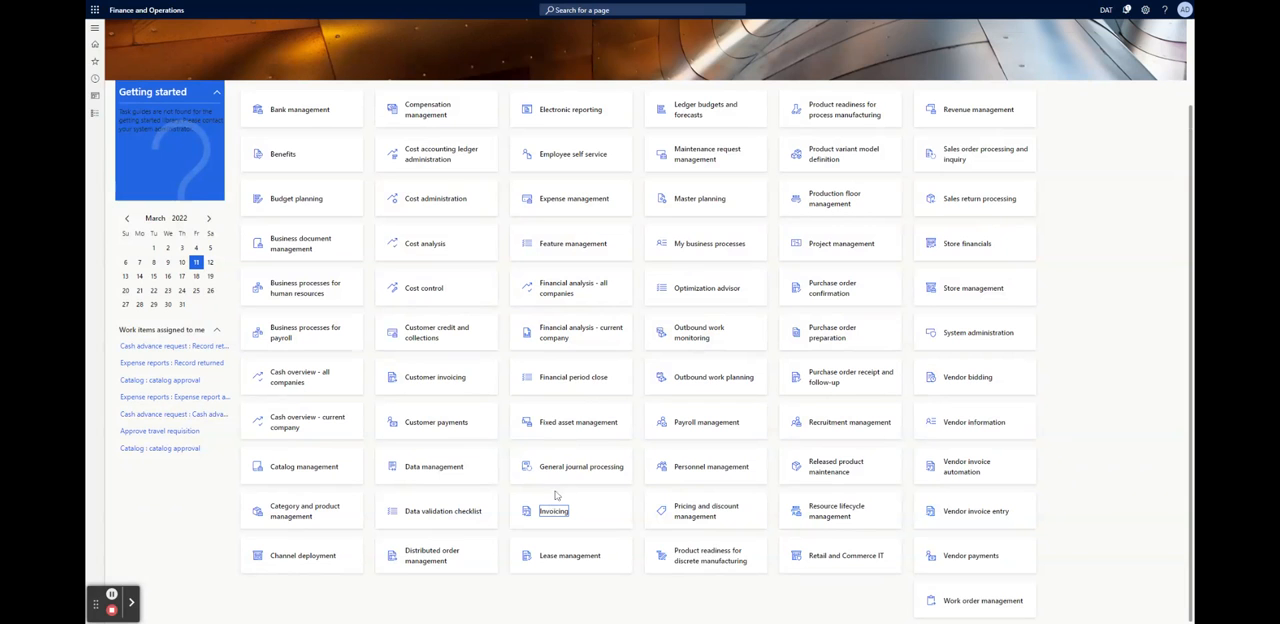
{"action": "left_click", "coordinate": [526, 511]}
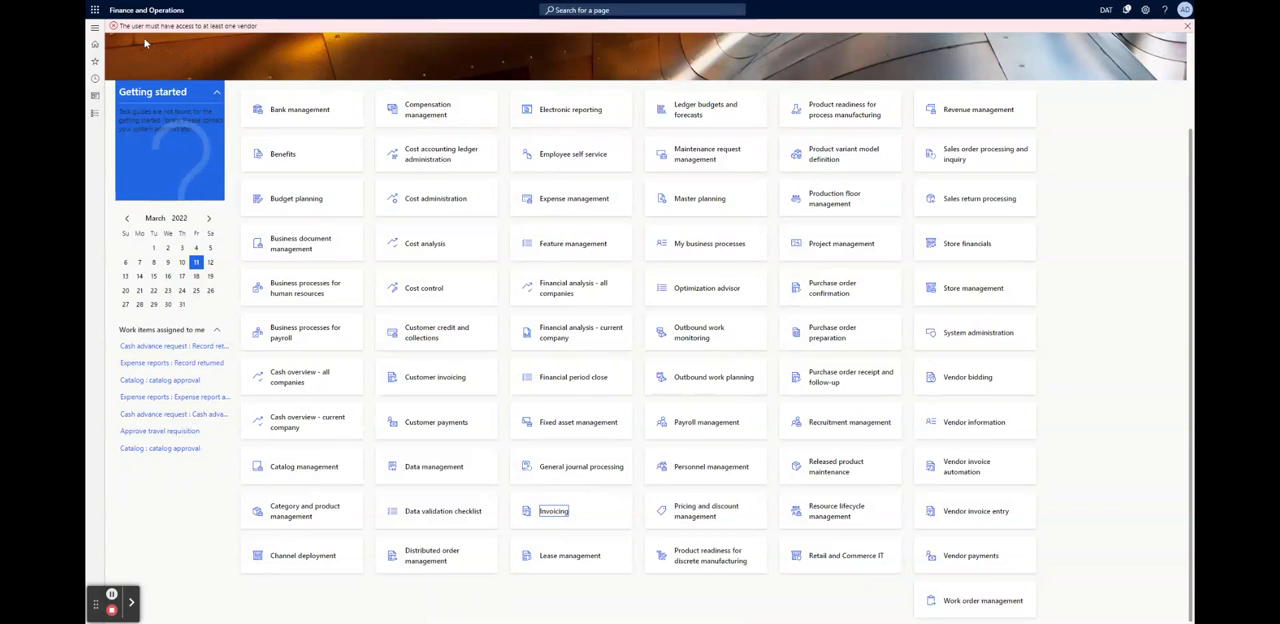
{"action": "left_click", "coordinate": [116, 28]}
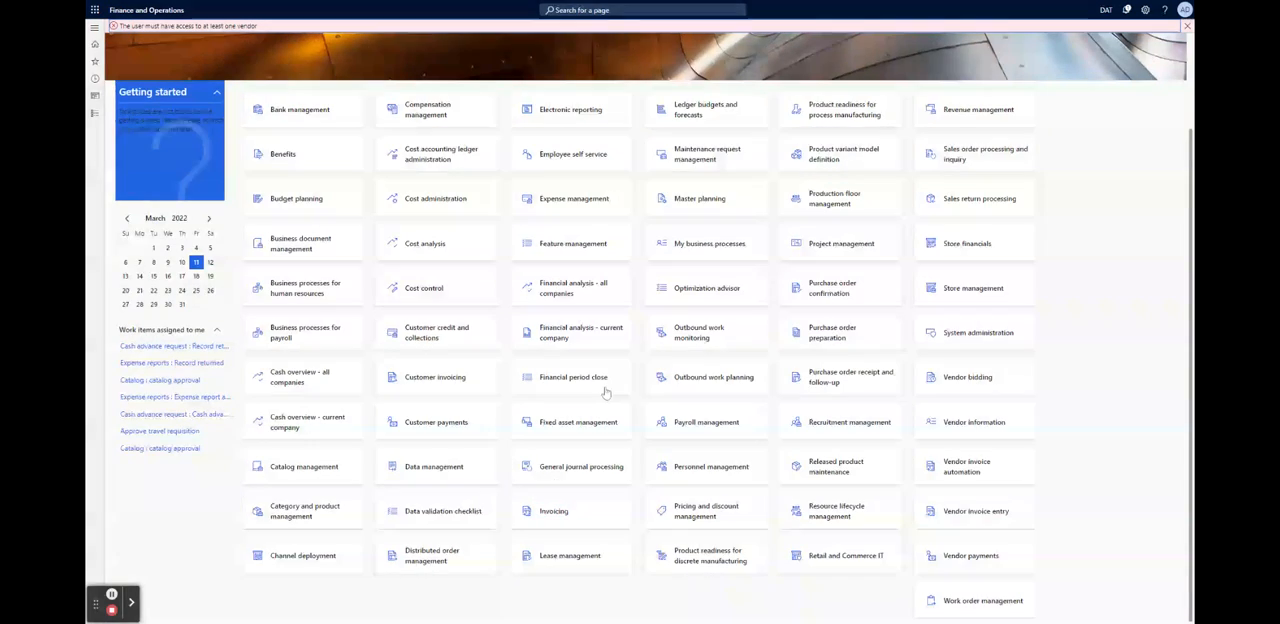
Collapse the home page's Getting started section and open the Lease management workspace
{"action": "scroll", "coordinate": [540, 236], "scroll_direction": "up", "scroll_amount": 2}
{"action": "scroll", "coordinate": [561, 343], "scroll_direction": "down", "scroll_amount": 2}
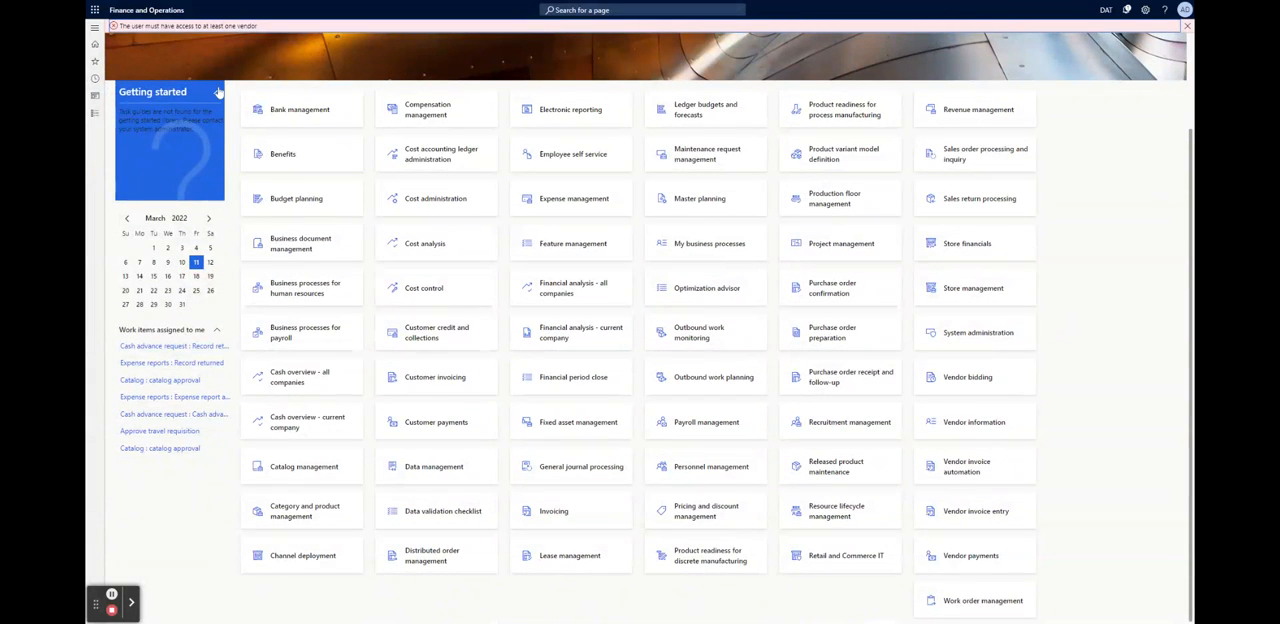
{"action": "left_click", "coordinate": [217, 93]}
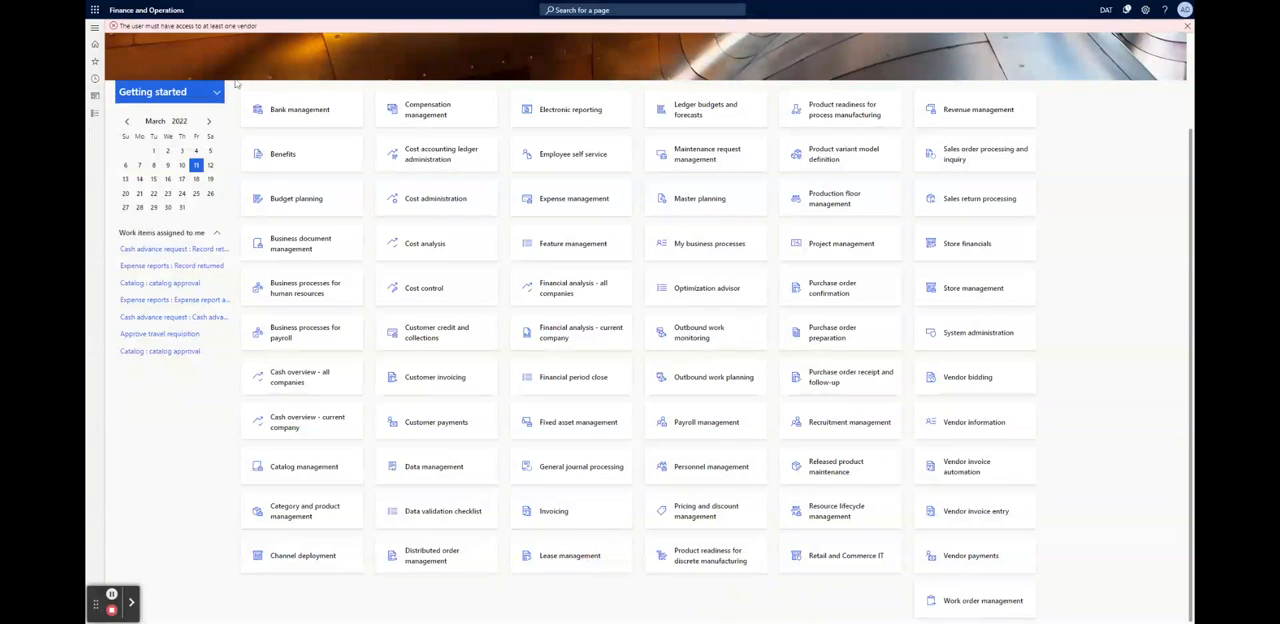
{"action": "left_click", "coordinate": [566, 538]}
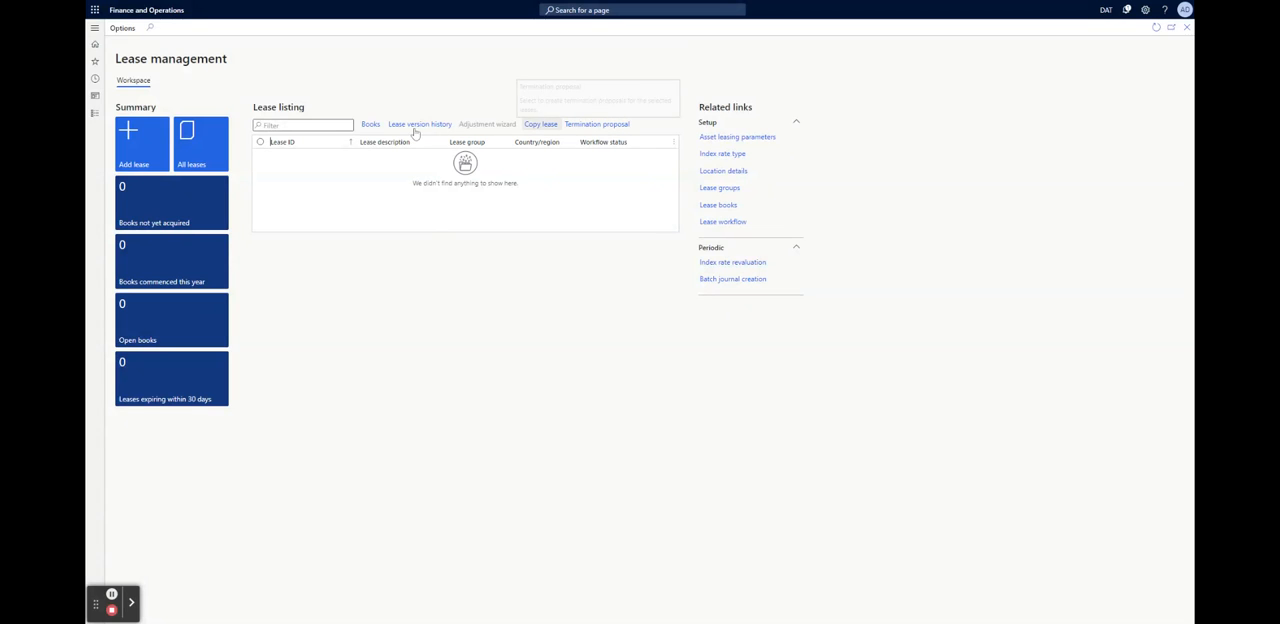
Add a lease with the description "Office", an implicit rate of 1% and an incremental borrowing rate of 3%
{"action": "left_click", "coordinate": [154, 157]}
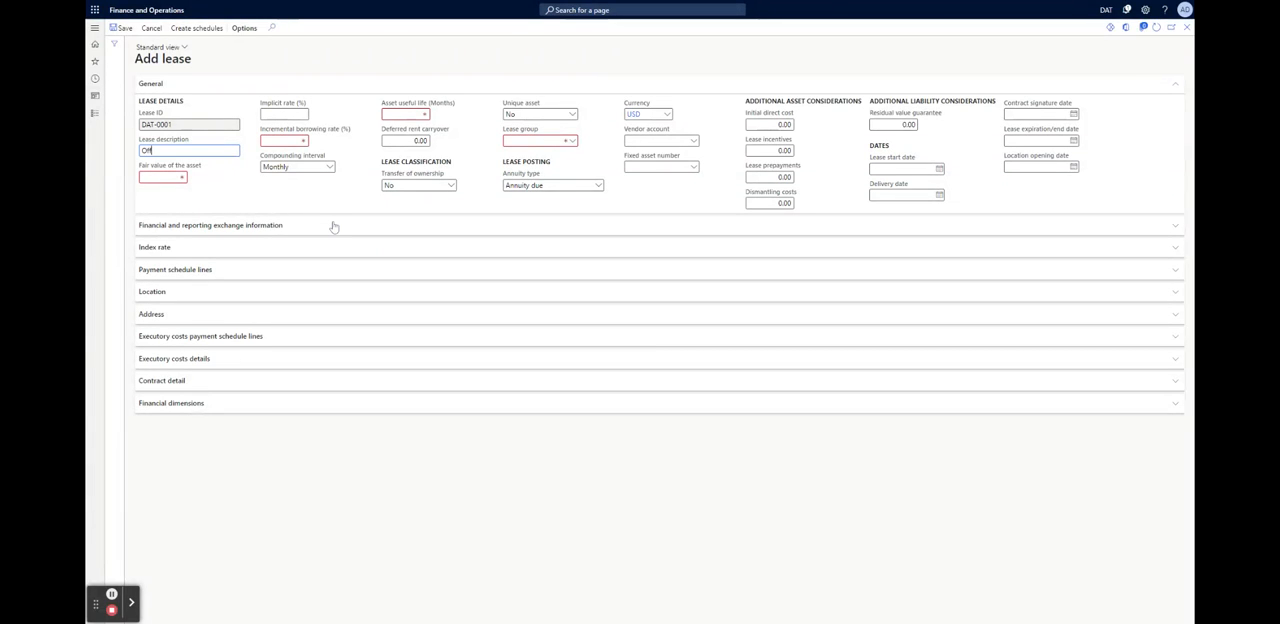
{"action": "type", "text": "ice"}
{"action": "left_click", "coordinate": [296, 112]}
{"action": "type", "text": "1"}
{"action": "left_click", "coordinate": [302, 141]}
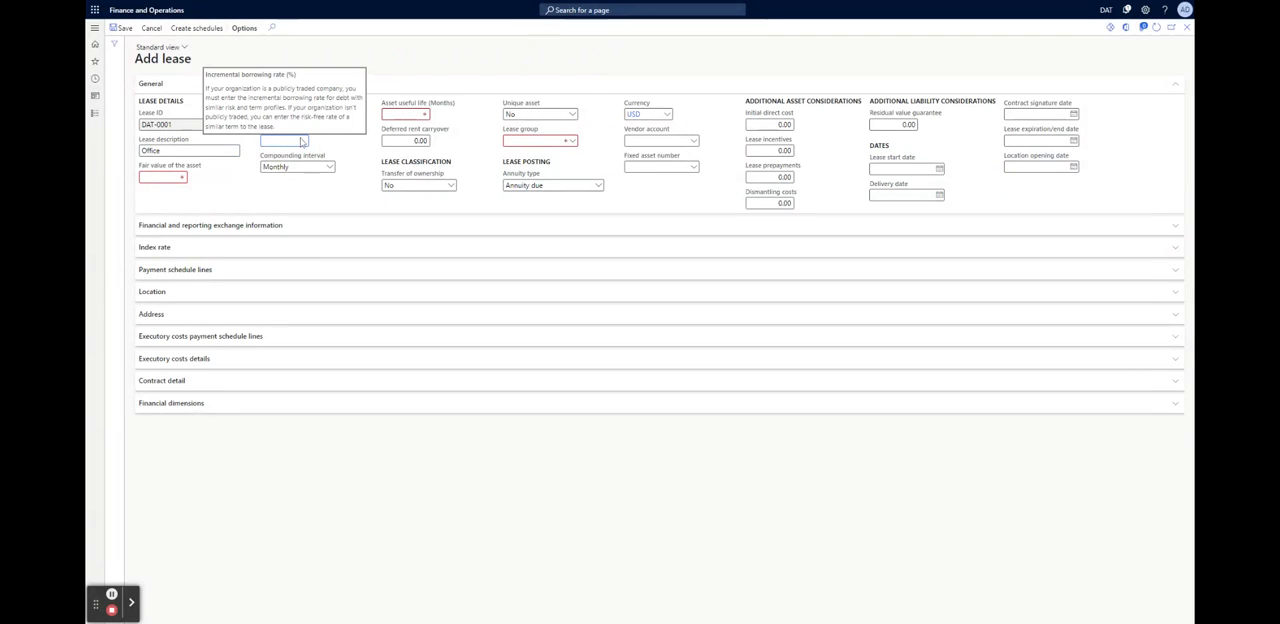
{"action": "type", "text": "3"}
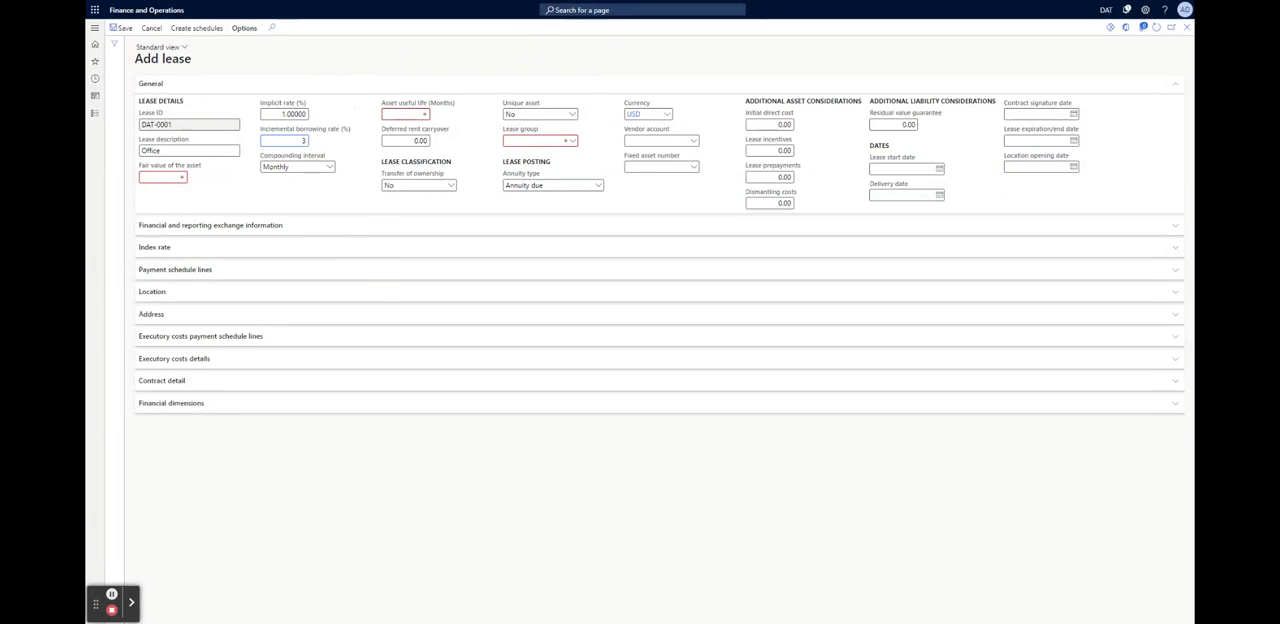
Set the lease's asset useful life to 12 months and check the Unique asset options, leaving No selected
{"action": "left_click", "coordinate": [423, 116]}
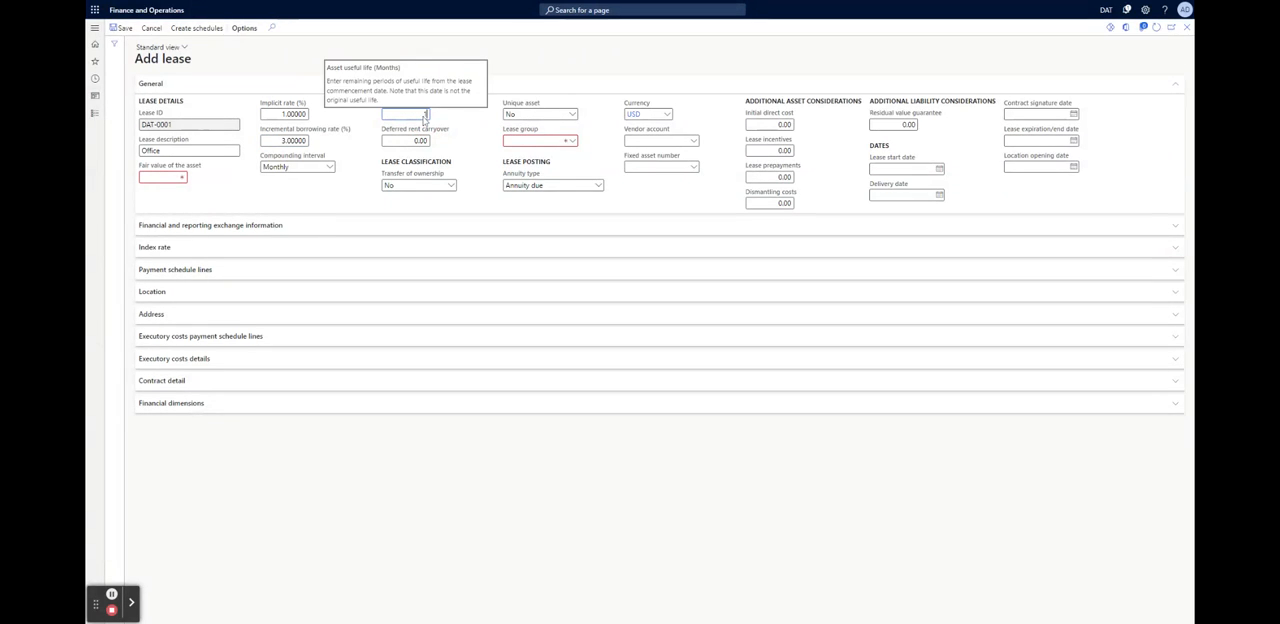
{"action": "type", "text": "123"}
{"action": "key", "text": "BackSpace"}
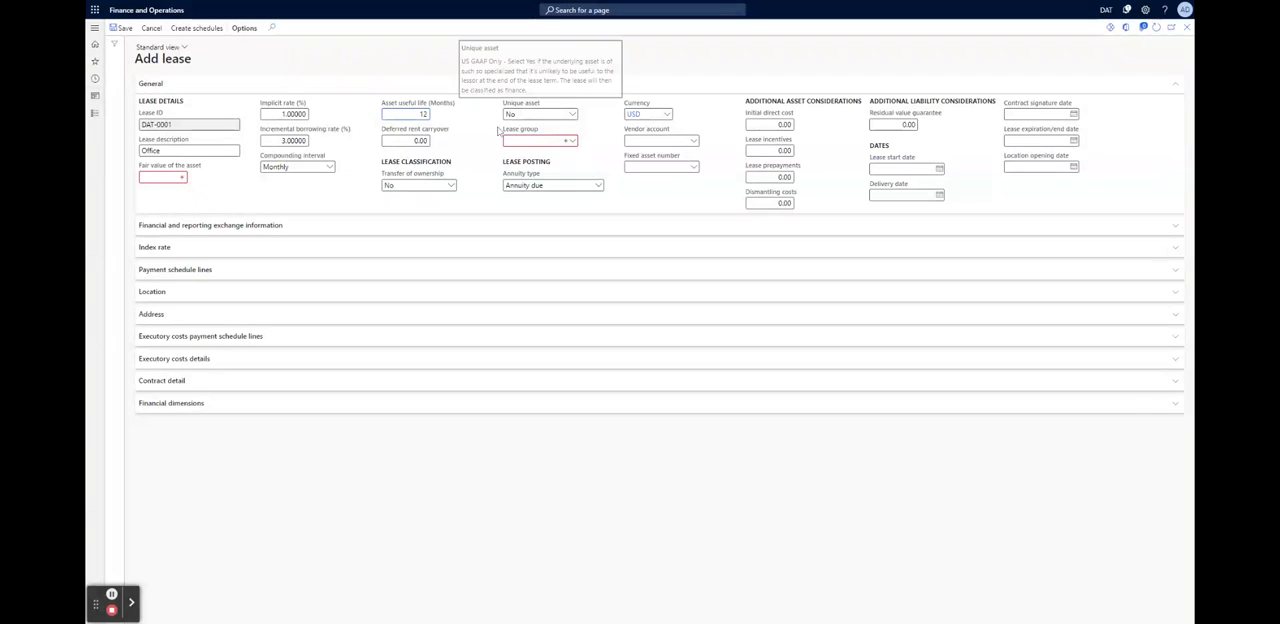
{"action": "left_click", "coordinate": [572, 115]}
{"action": "left_click", "coordinate": [607, 105]}
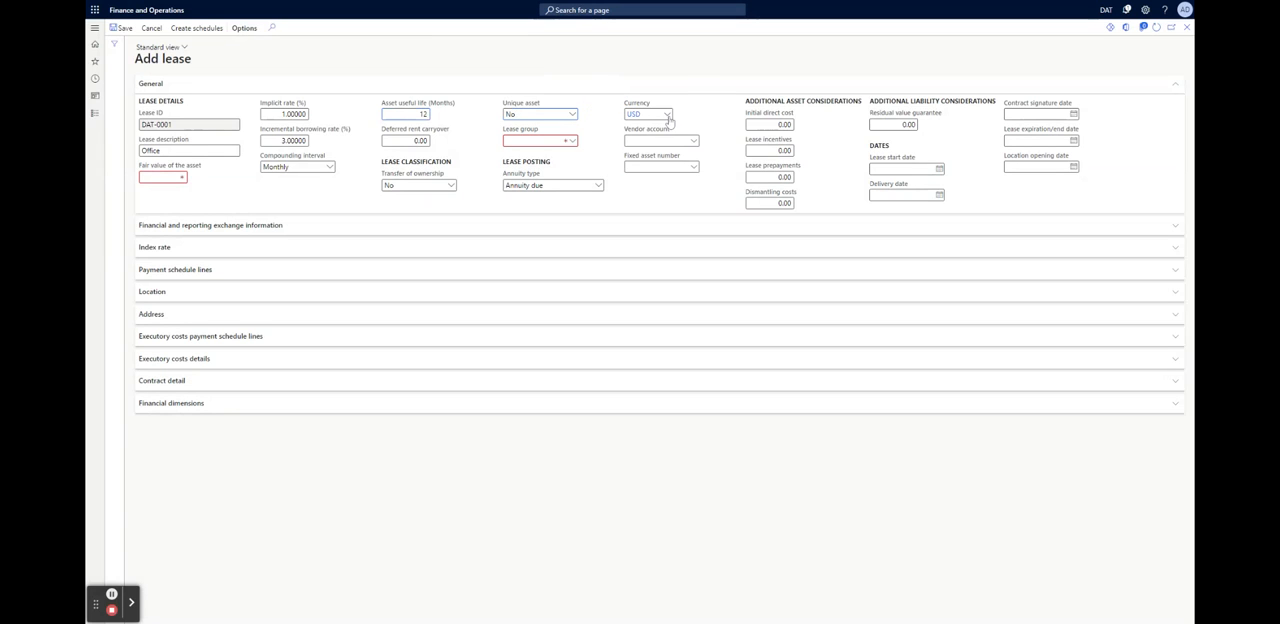
Try "Corporate" as the lease group of the new lease, and clear the entry again
{"action": "left_click", "coordinate": [572, 143]}
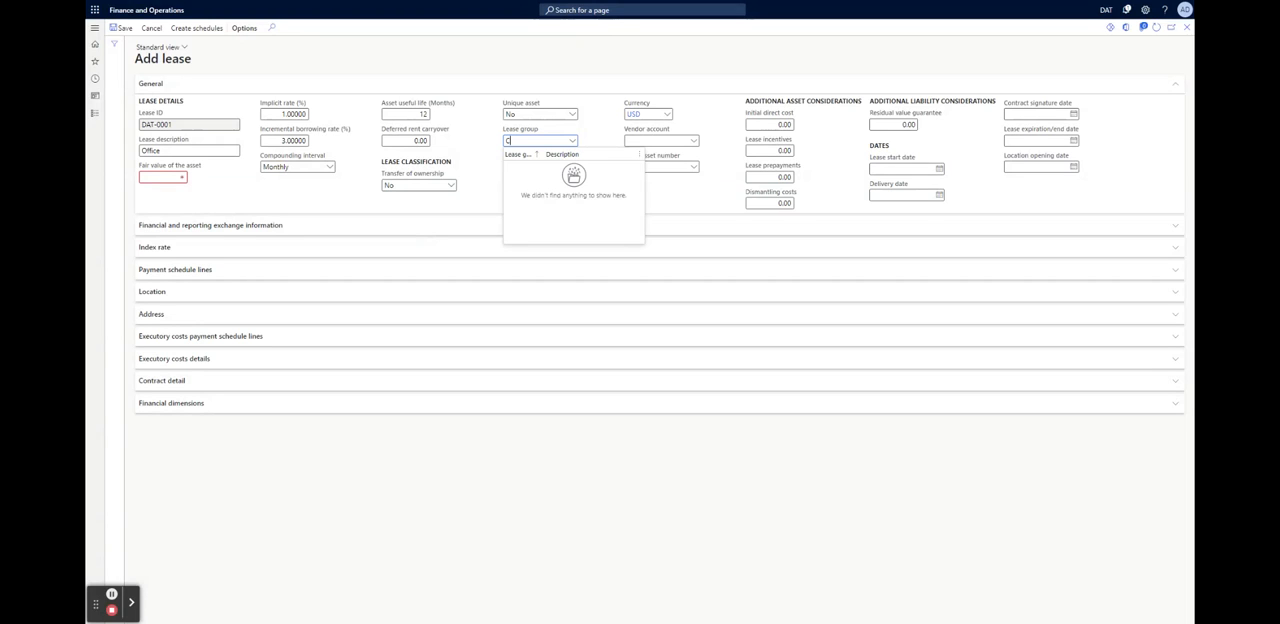
{"action": "type", "text": "Corporate"}
{"action": "left_click", "coordinate": [578, 90]}
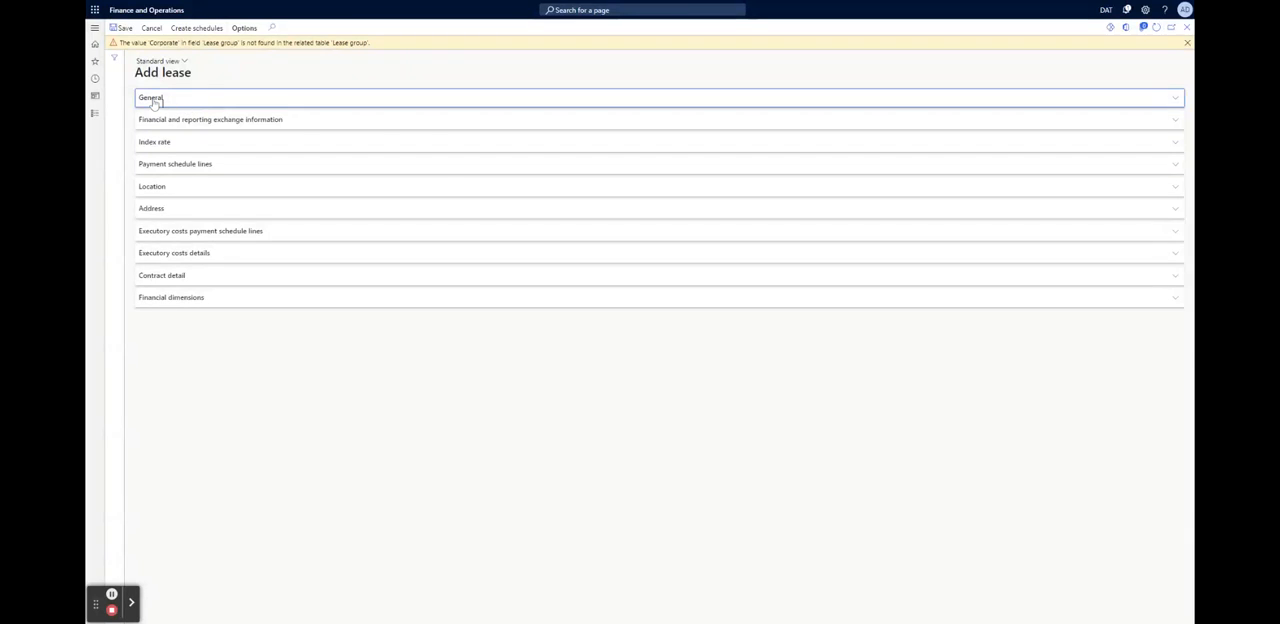
{"action": "left_click", "coordinate": [151, 100]}
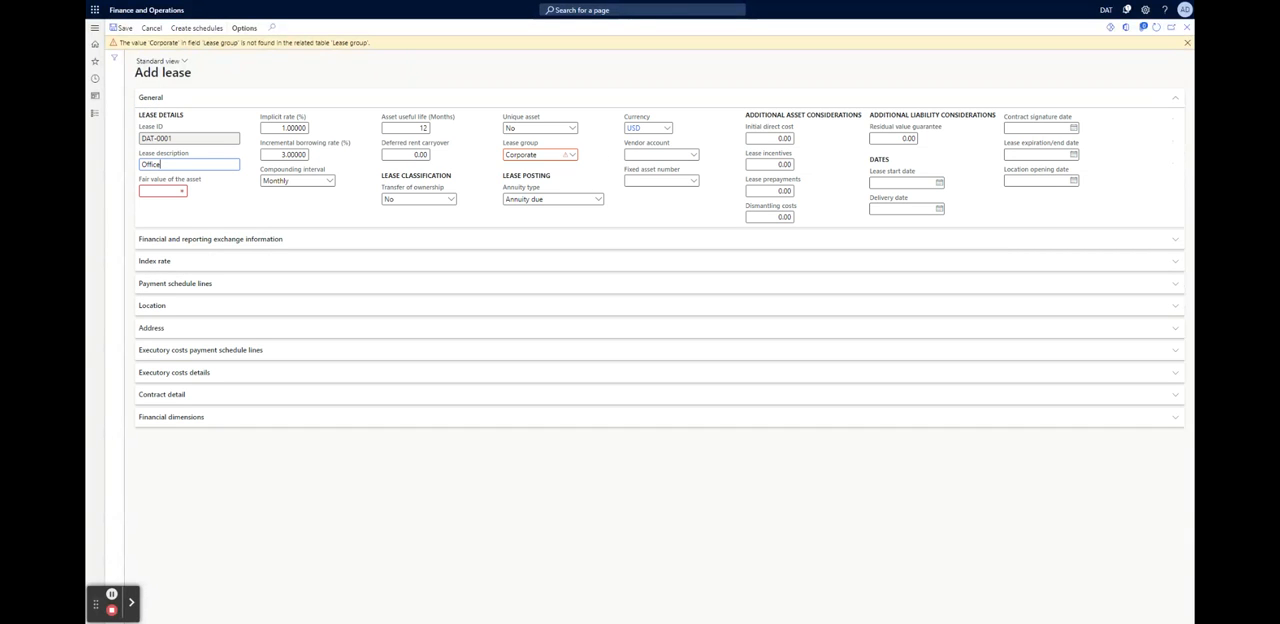
{"action": "left_click", "coordinate": [529, 154]}
{"action": "key", "text": "BackSpace"}
Try to expand the Financial and reporting exchange information and Index rate sections, and try to save the lease
{"action": "left_click", "coordinate": [244, 240]}
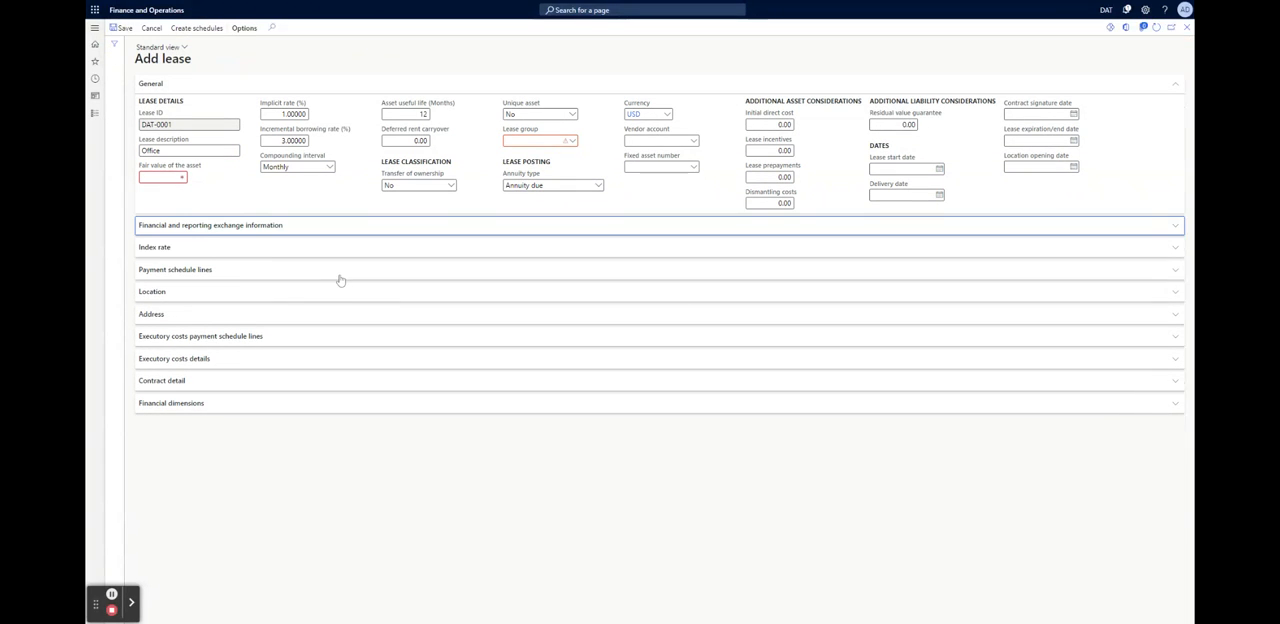
{"action": "left_click", "coordinate": [158, 250]}
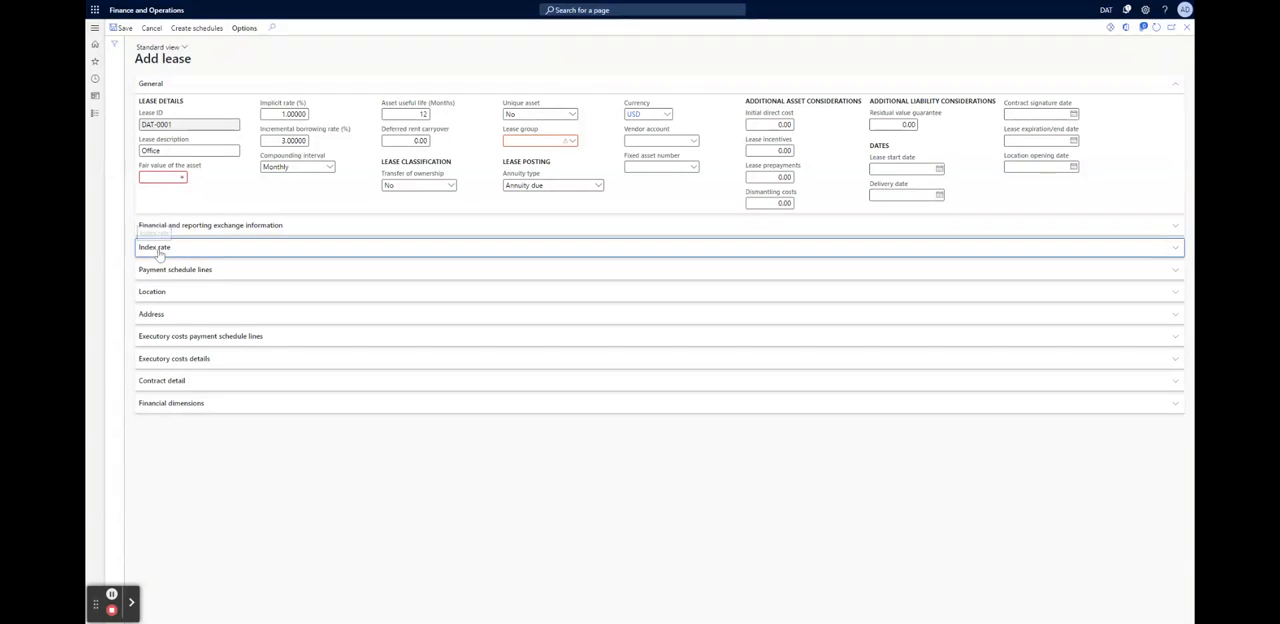
{"action": "left_click", "coordinate": [1179, 229]}
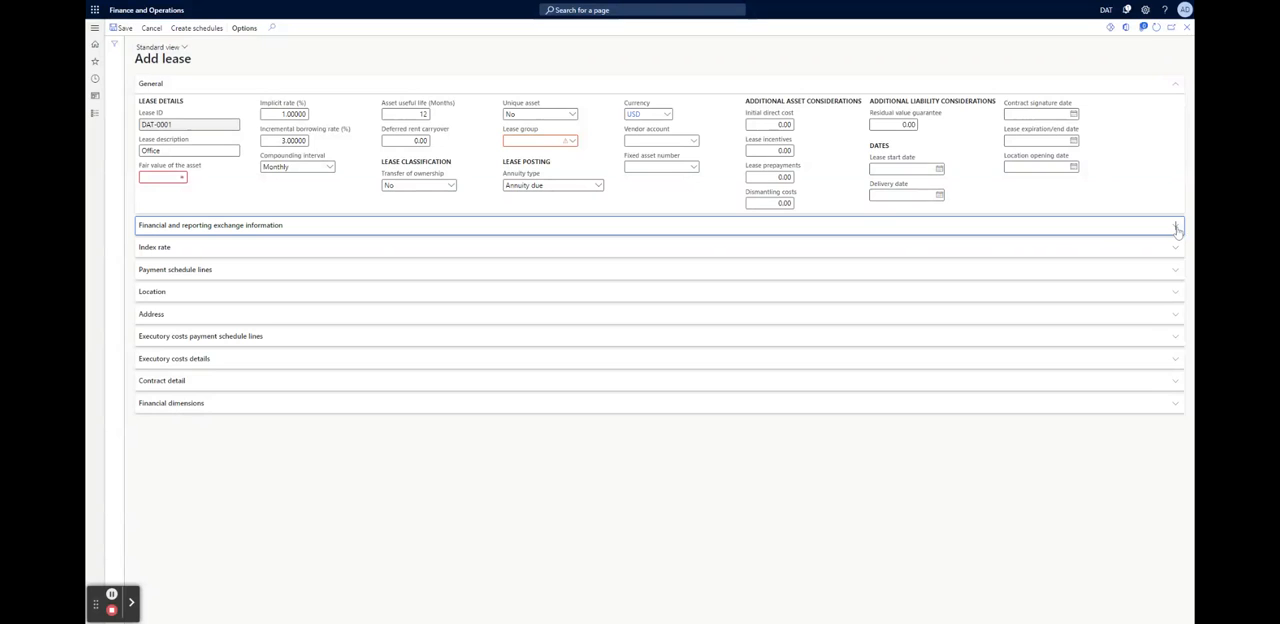
{"action": "left_click", "coordinate": [124, 31]}
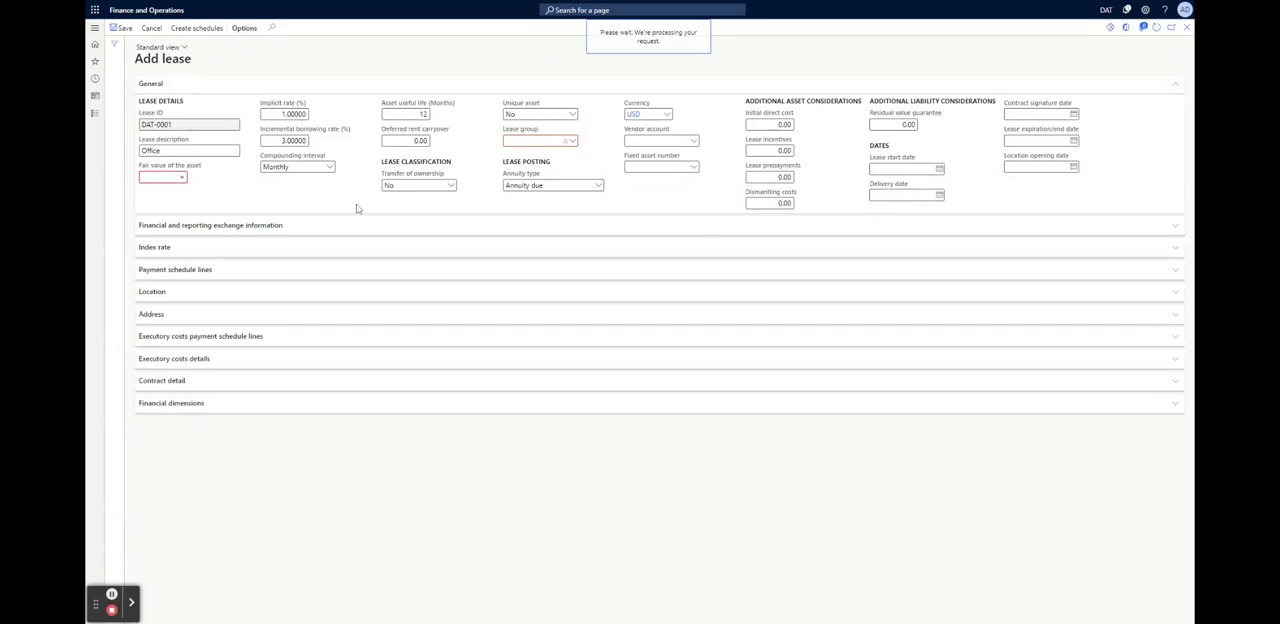
Try to edit the fair value of the asset and to expand the lease sections between Financial dimensions and Payment schedule lines
{"action": "double_click", "coordinate": [160, 179]}
{"action": "left_click", "coordinate": [160, 180]}
{"action": "left_click", "coordinate": [160, 180]}
{"action": "left_click", "coordinate": [160, 180]}
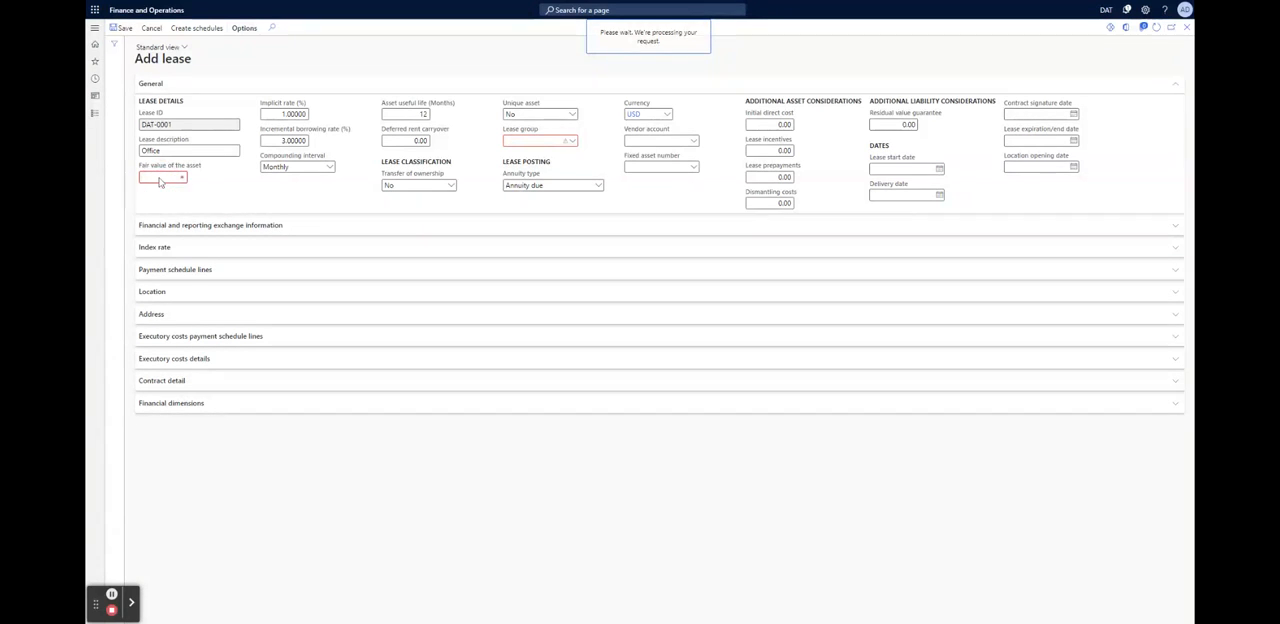
{"action": "left_click", "coordinate": [160, 180]}
{"action": "left_click", "coordinate": [160, 180]}
{"action": "left_click", "coordinate": [176, 405]}
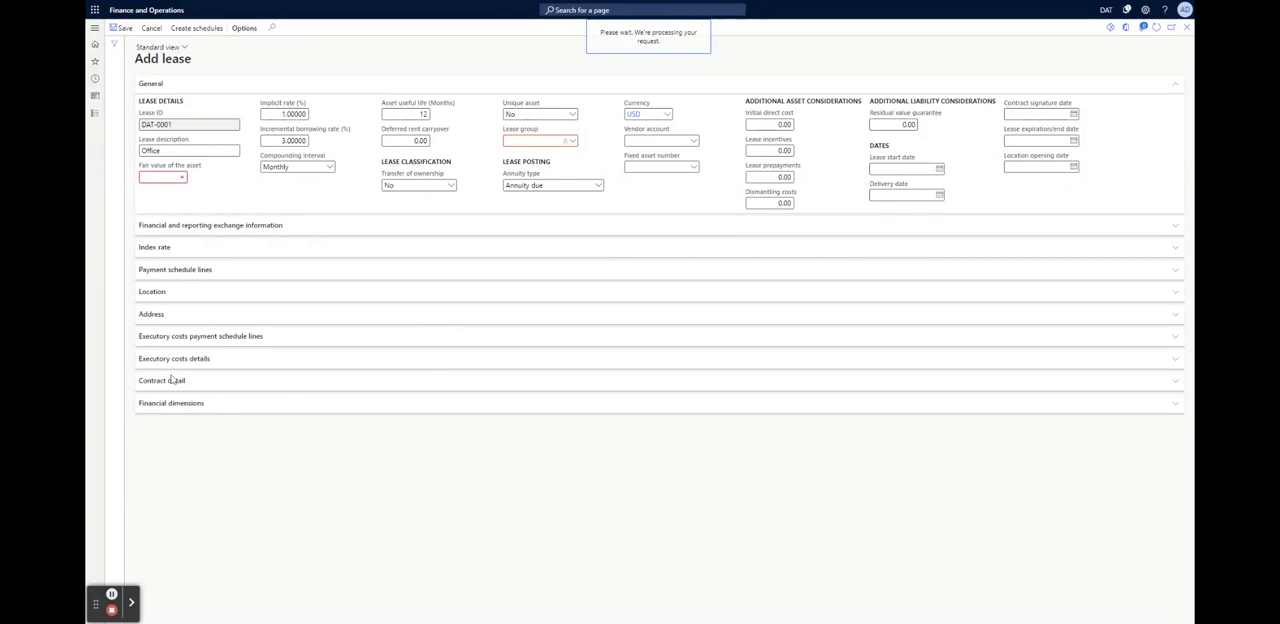
{"action": "left_click", "coordinate": [172, 374]}
{"action": "left_click", "coordinate": [170, 366]}
{"action": "left_click", "coordinate": [165, 337]}
{"action": "left_click", "coordinate": [170, 270]}
Try to cancel and save the unresponsive lease form, and reconnect to the network from the connectivity error
{"action": "left_click", "coordinate": [152, 30]}
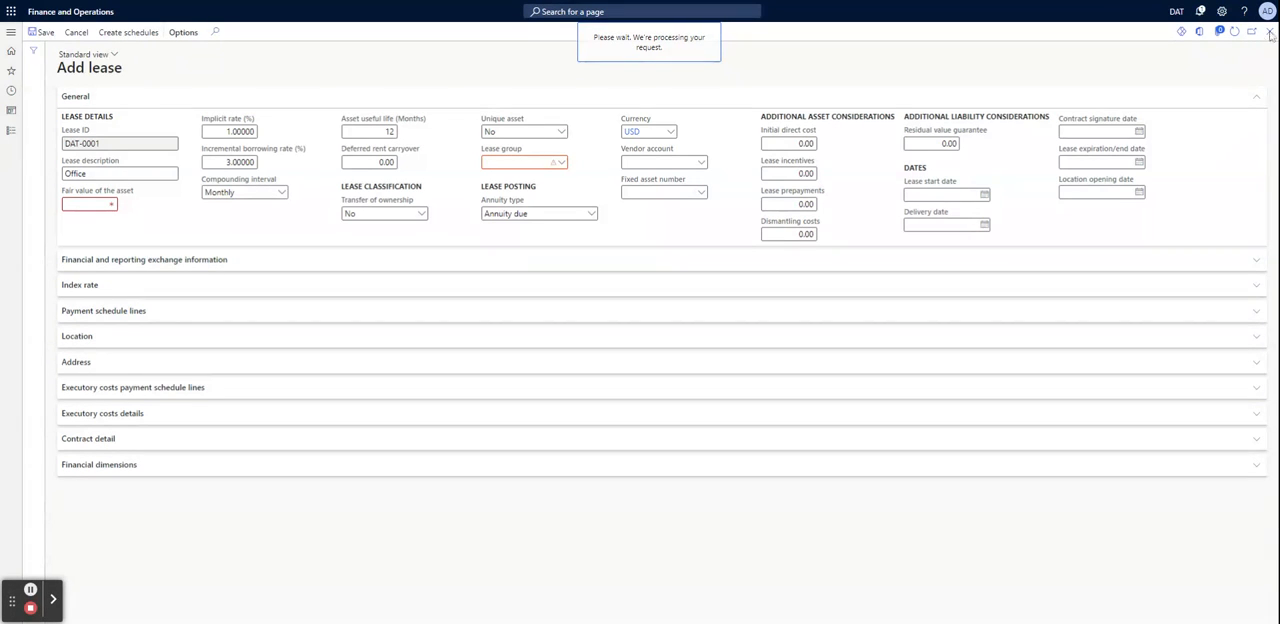
{"action": "left_click", "coordinate": [46, 33]}
{"action": "left_click", "coordinate": [76, 36]}
{"action": "left_click", "coordinate": [318, 52]}
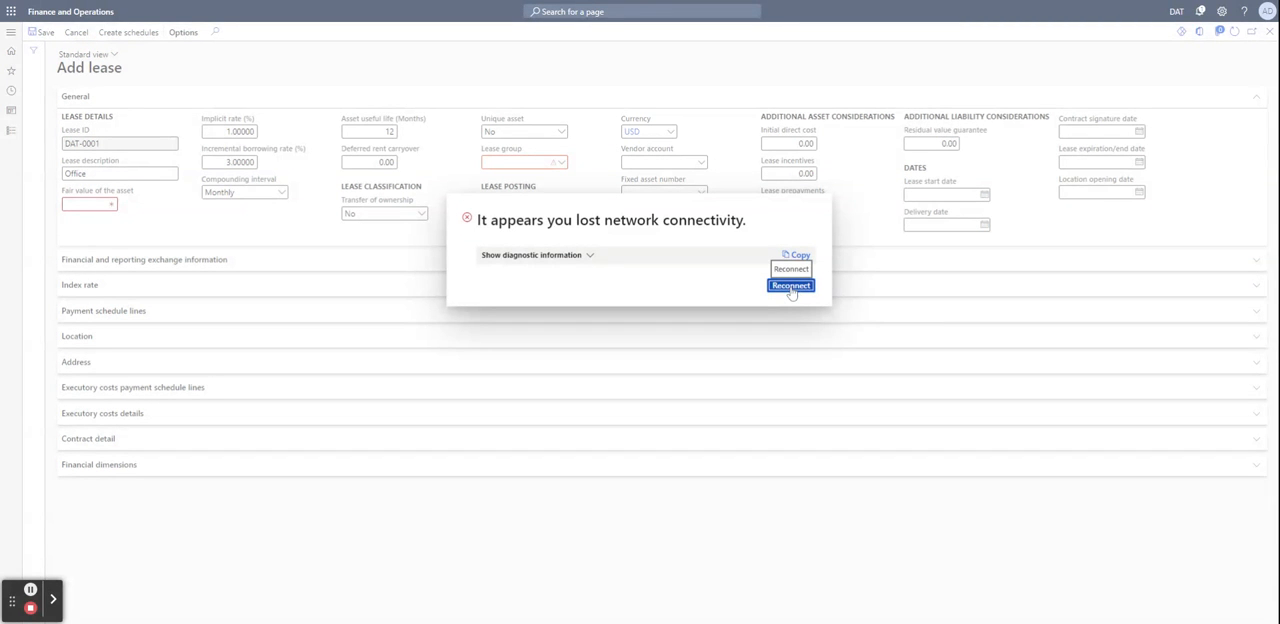
{"action": "left_click", "coordinate": [791, 286]}
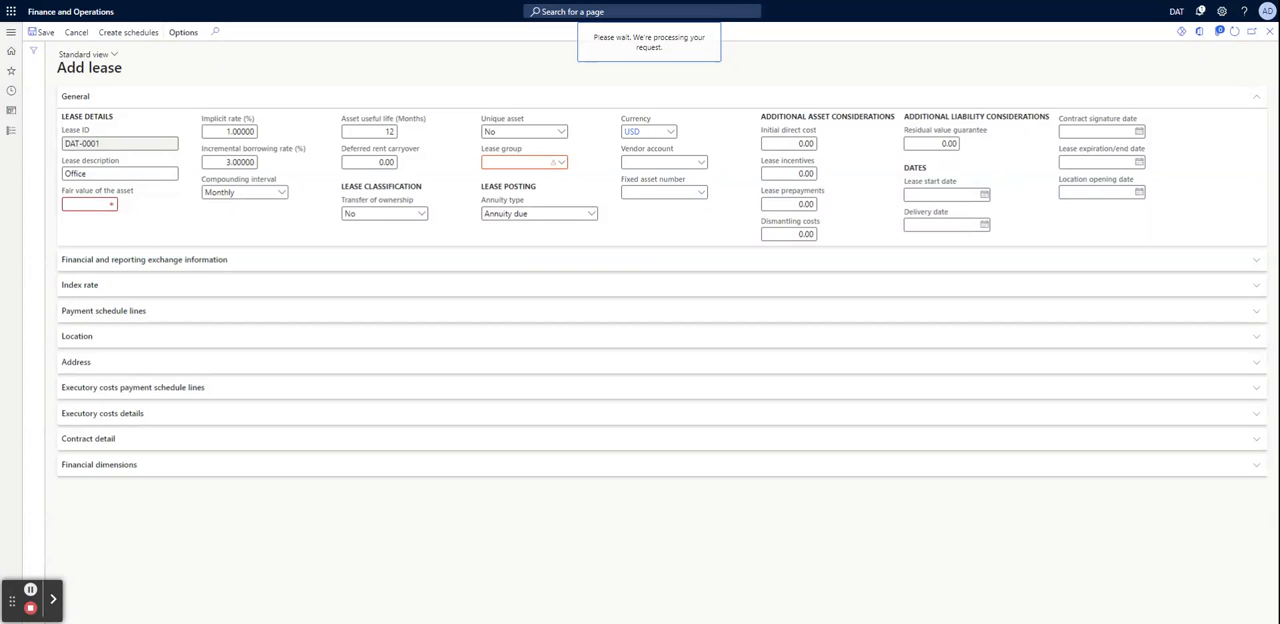
View the diagnostic information of the recurring connectivity error and reconnect each time
{"action": "left_click", "coordinate": [115, 53]}
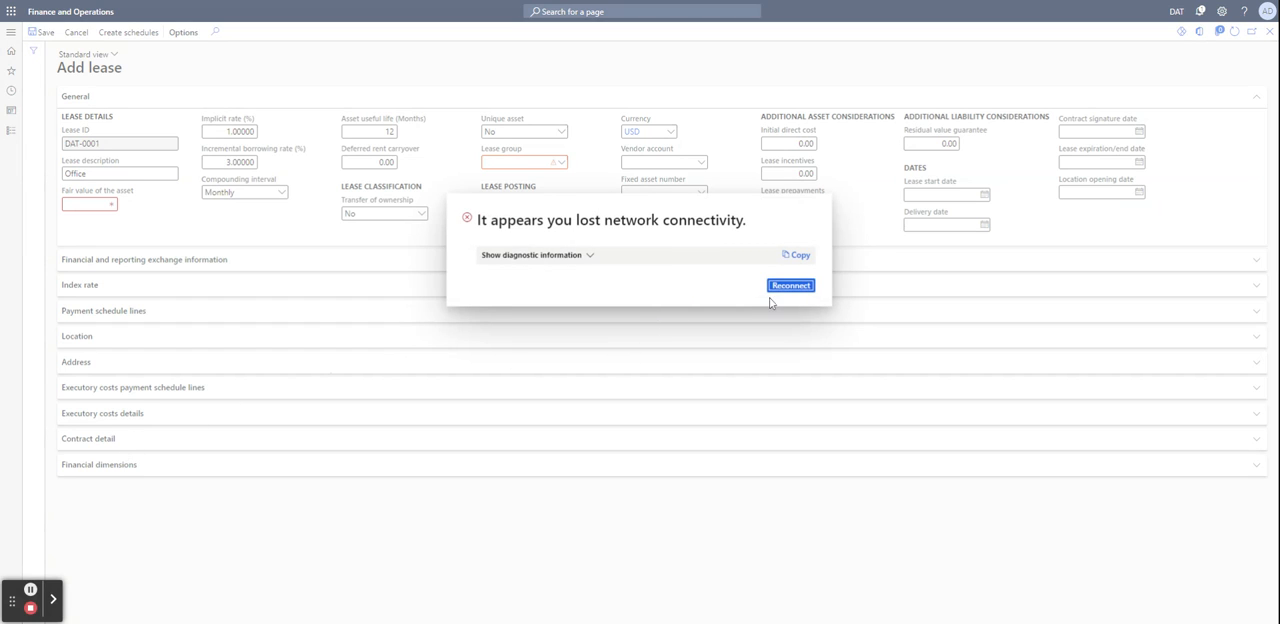
{"action": "left_click", "coordinate": [587, 257]}
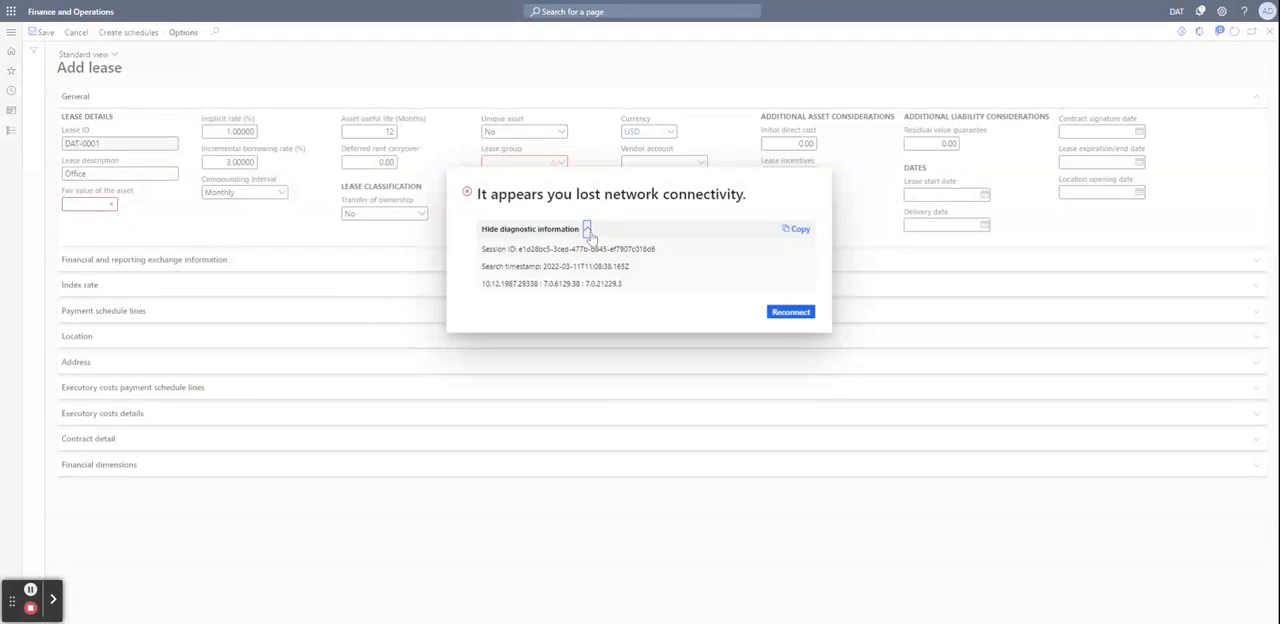
{"action": "left_click", "coordinate": [587, 230]}
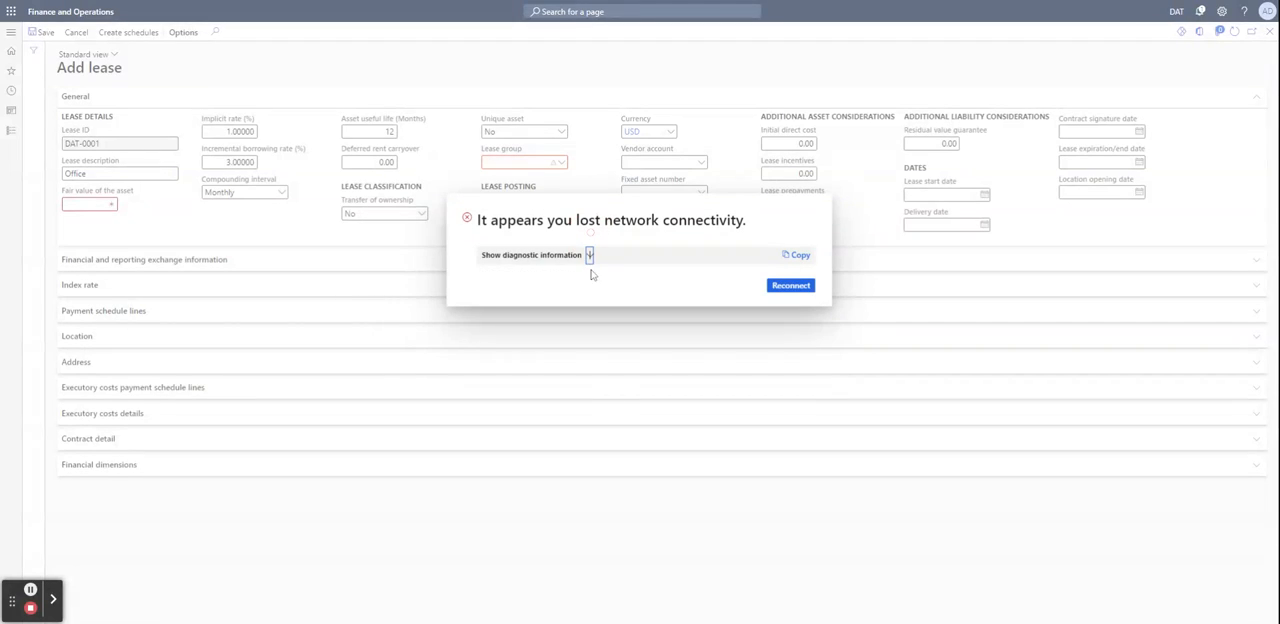
{"action": "left_click", "coordinate": [790, 285]}
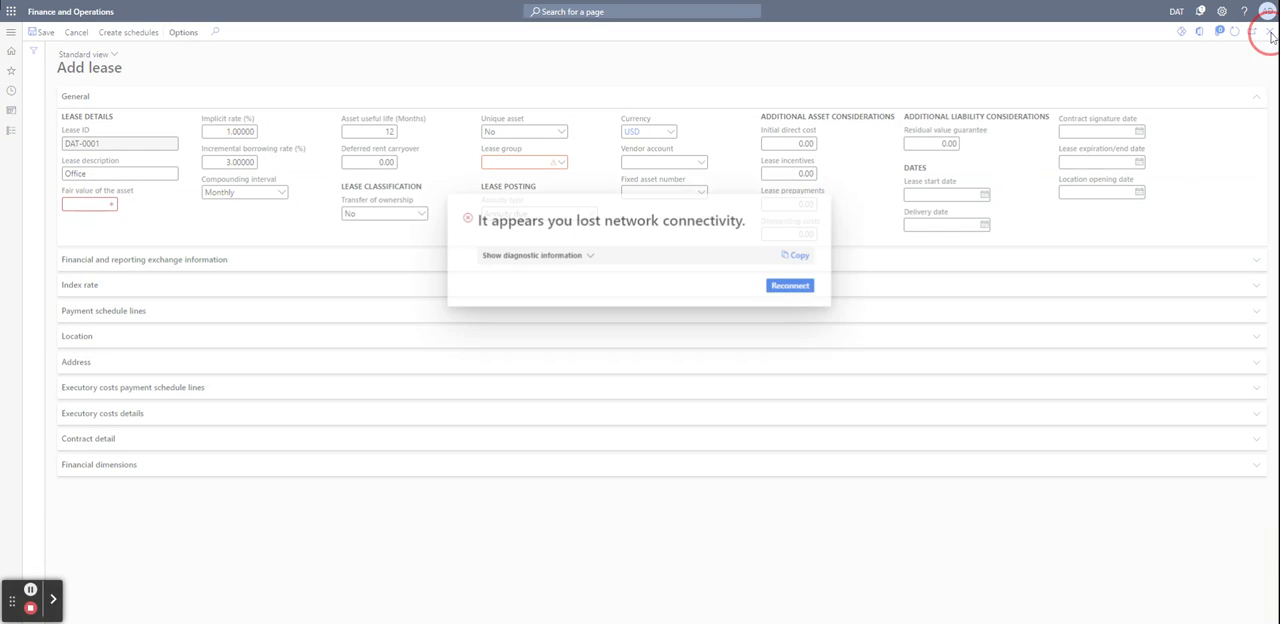
{"action": "left_click", "coordinate": [573, 254]}
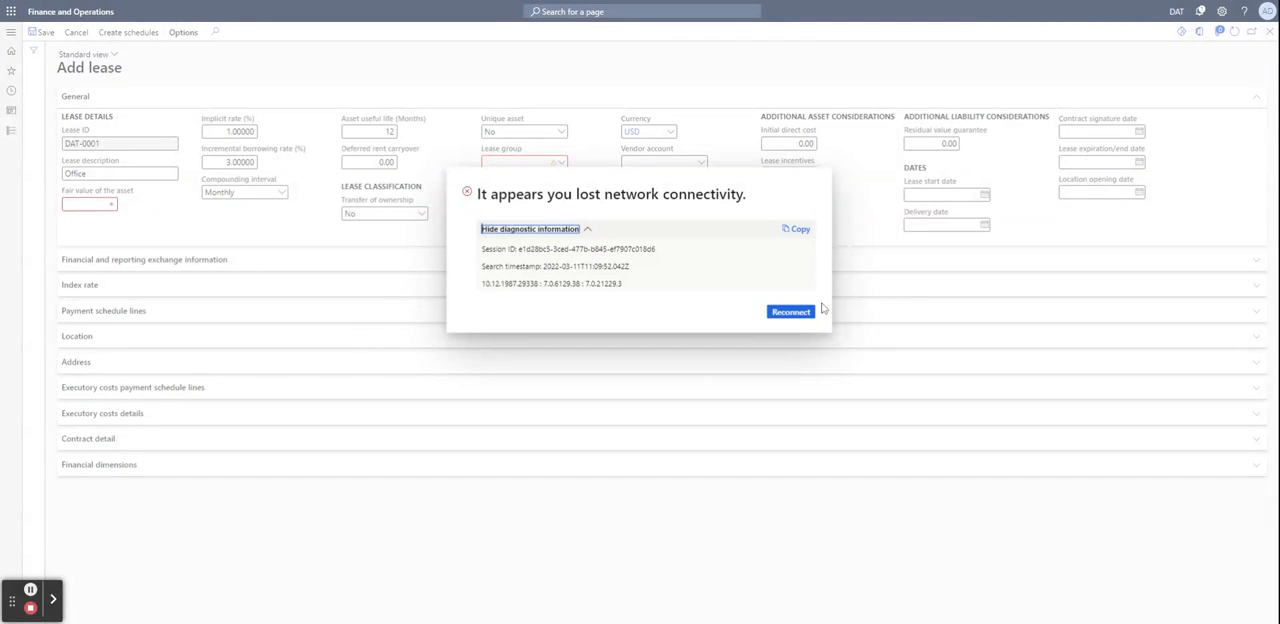
{"action": "left_click", "coordinate": [790, 312]}
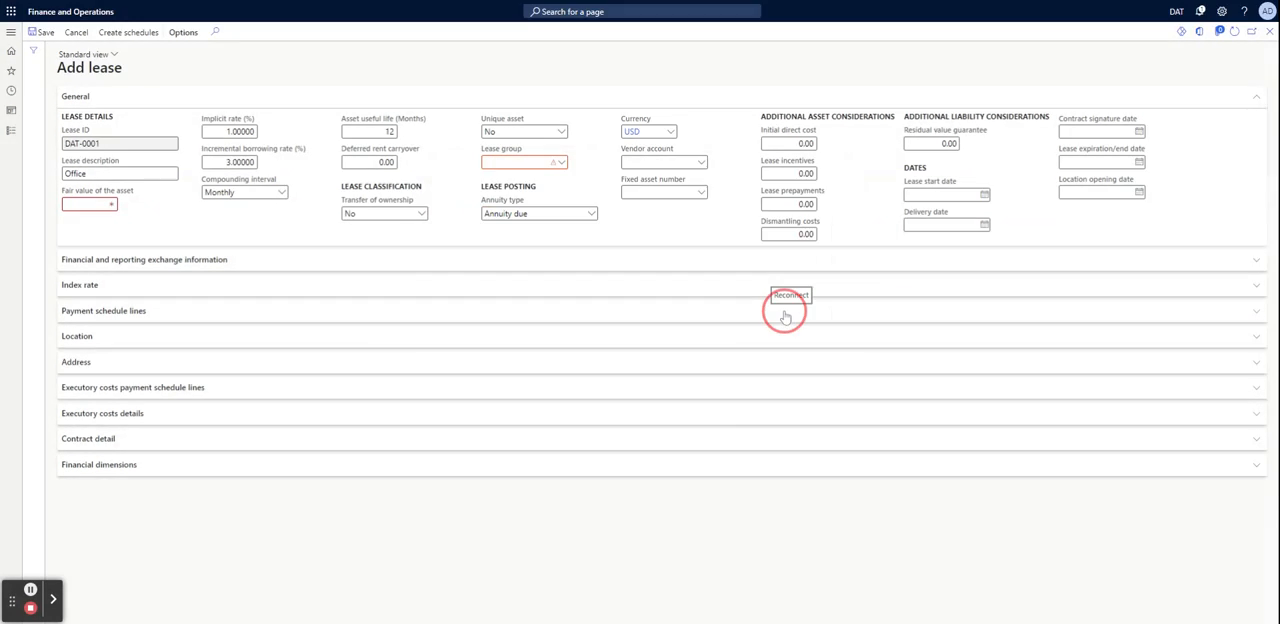